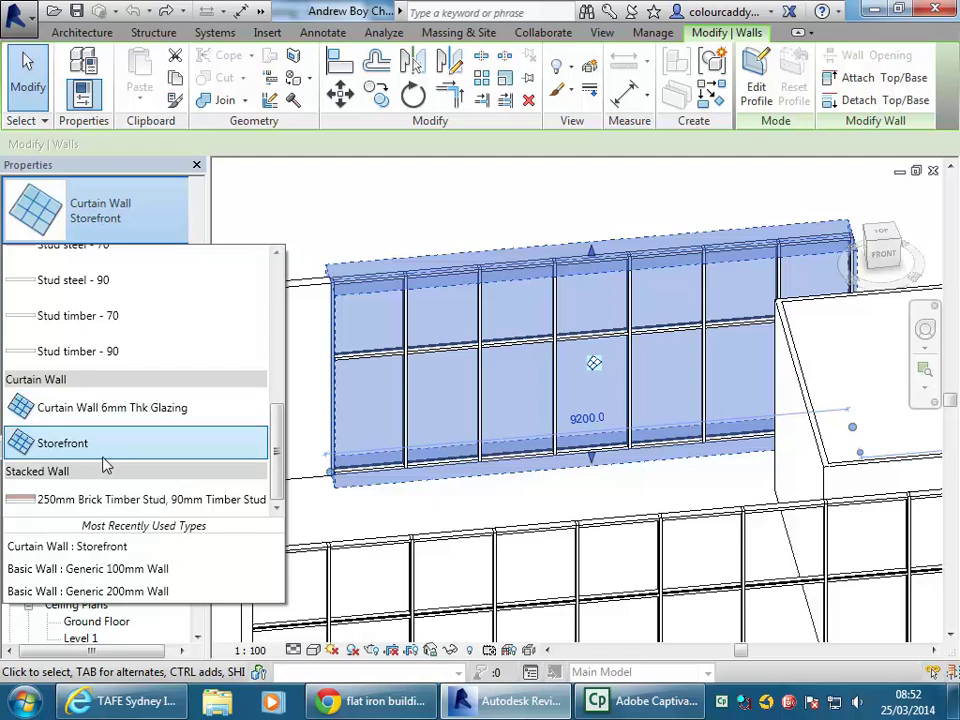
- View the type properties of the selected Storefront curtain wall and close them without changes
{"action": "left_click", "coordinate": [105, 205]}
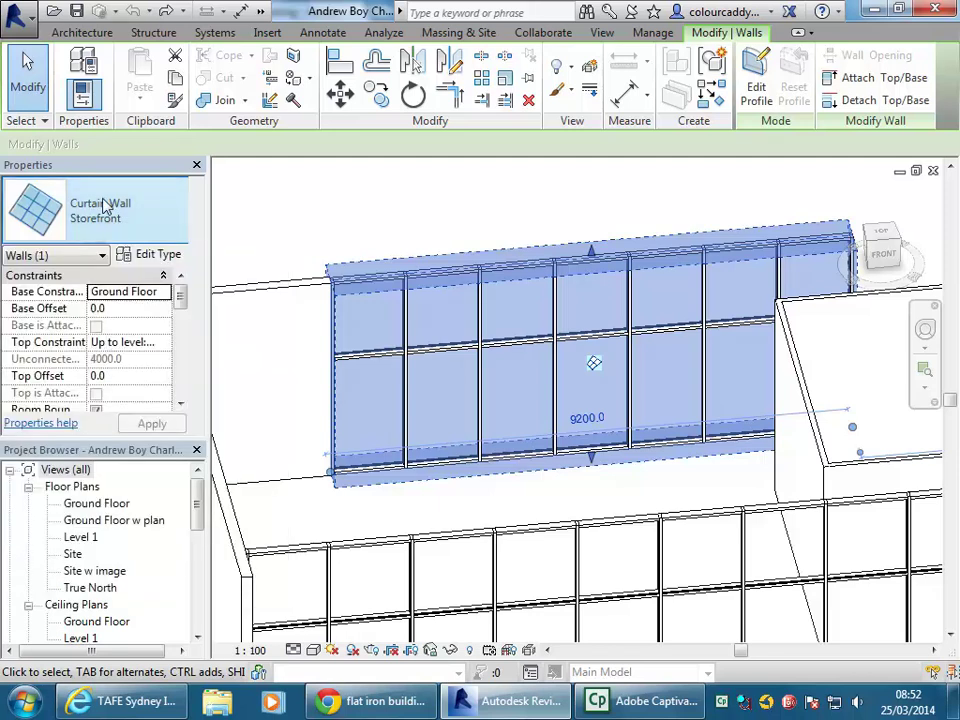
{"action": "left_click", "coordinate": [140, 254]}
{"action": "left_click_drag", "start_coordinate": [567, 145], "coordinate": [425, 80]}
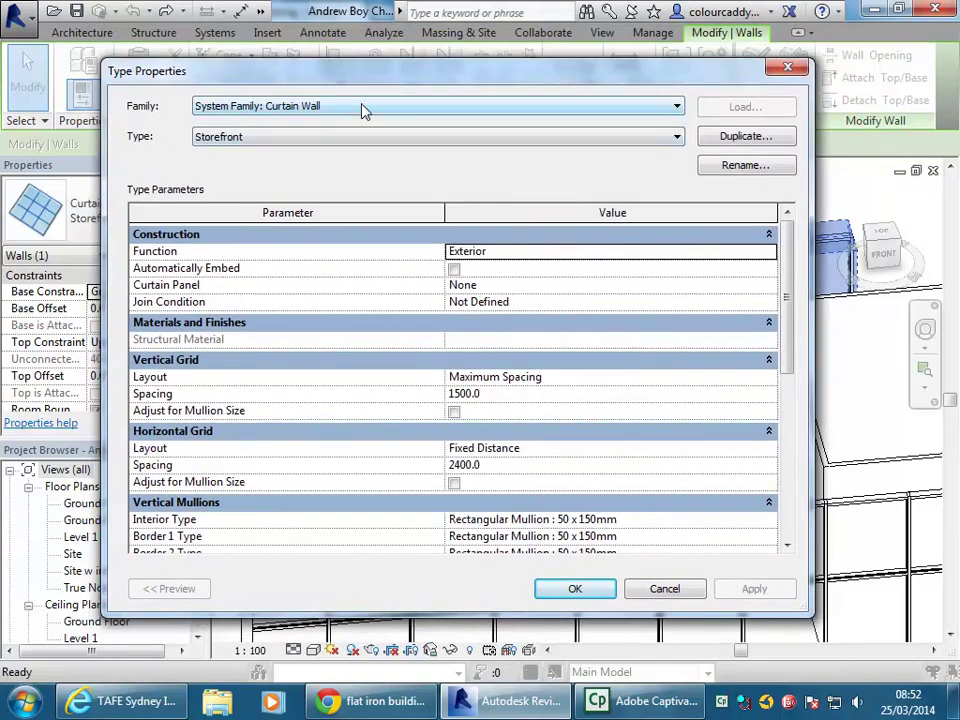
{"action": "left_click", "coordinate": [679, 591]}
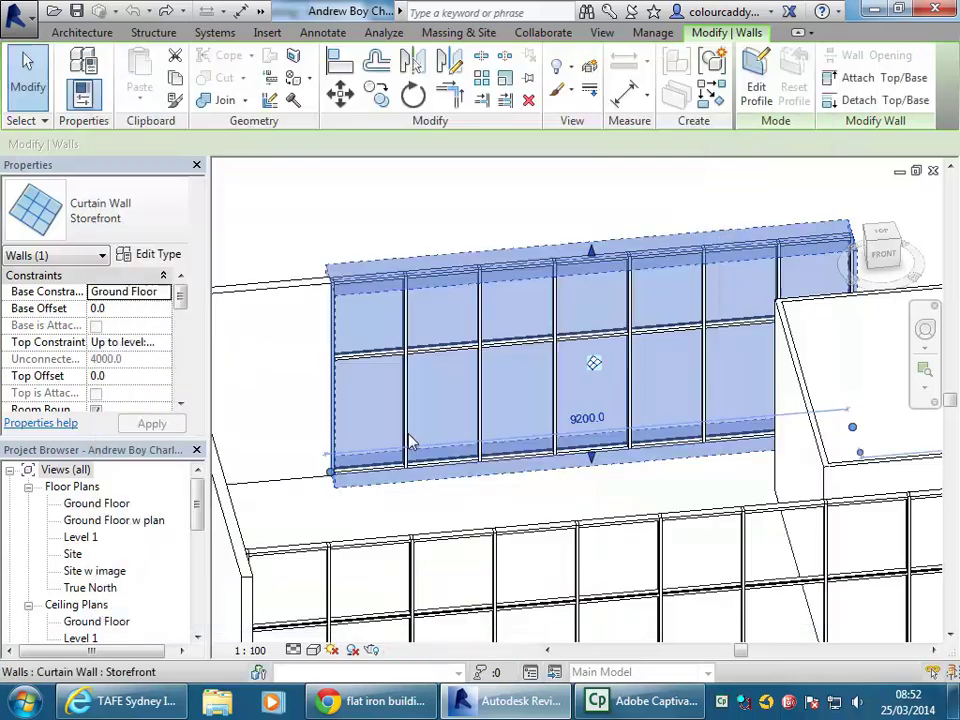
- Reopen the Storefront type properties and view the name prompt for duplicating the type, without creating a copy
{"action": "left_click", "coordinate": [152, 256]}
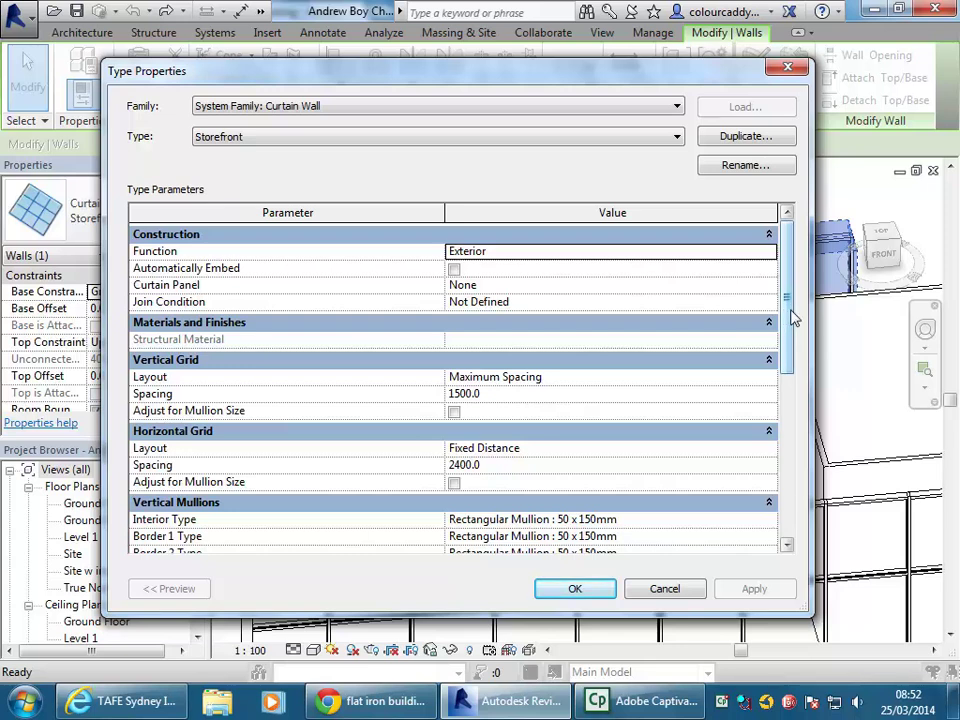
{"action": "left_click", "coordinate": [750, 137]}
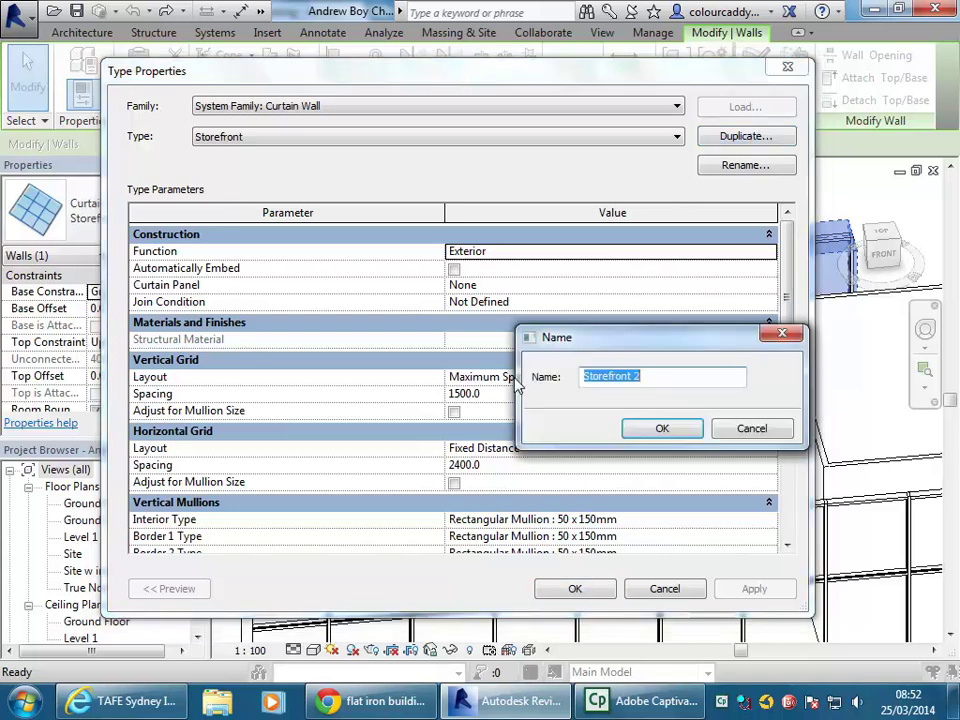
{"action": "left_click", "coordinate": [750, 430]}
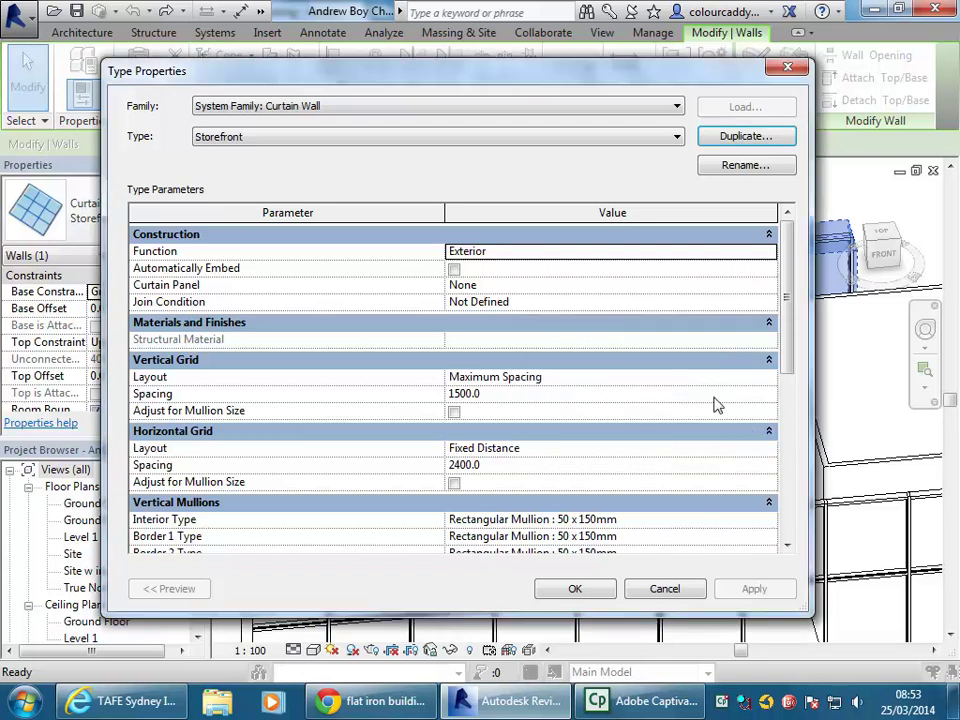
- Compare the grid and mullion parameters of the Curtain Wall 6mm Thk Glazing and Storefront types
{"action": "left_click", "coordinate": [453, 140]}
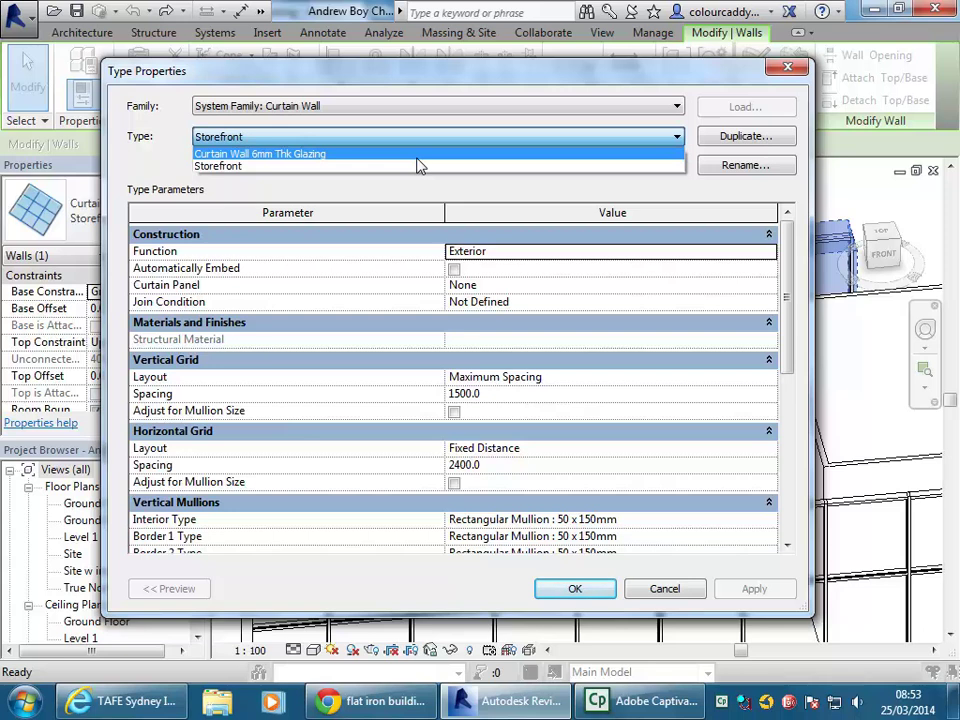
{"action": "left_click", "coordinate": [418, 156]}
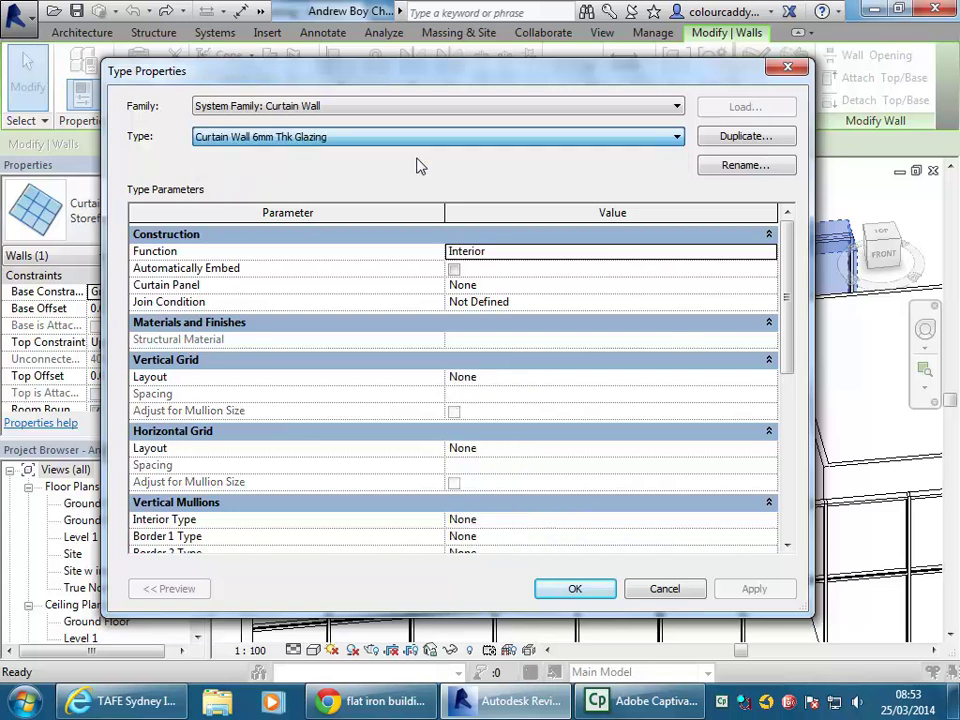
{"action": "left_click", "coordinate": [570, 140]}
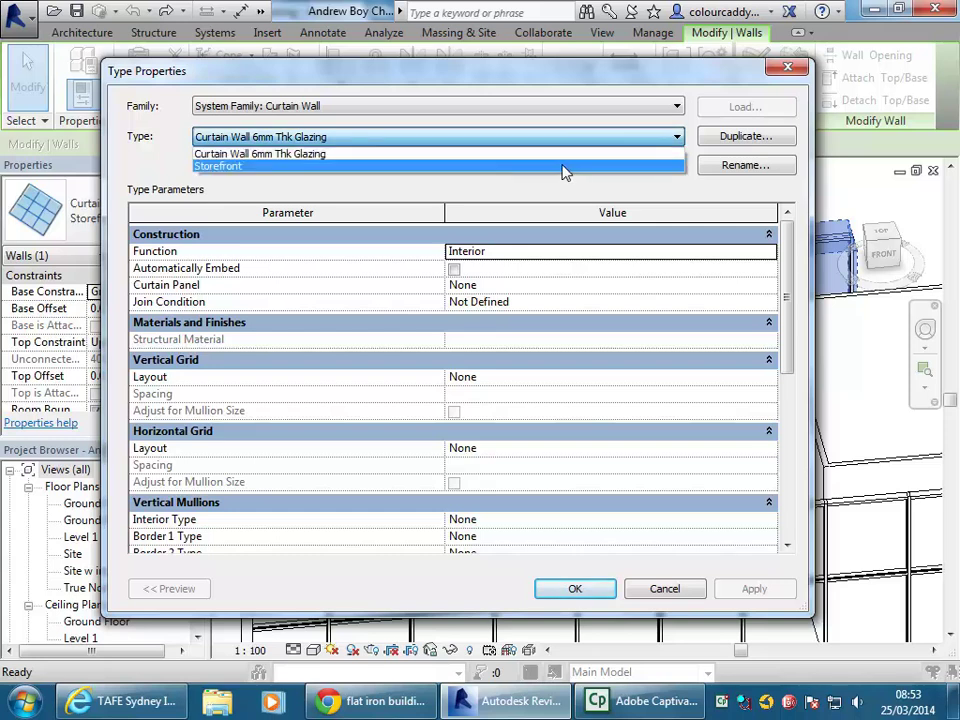
{"action": "left_click", "coordinate": [563, 167]}
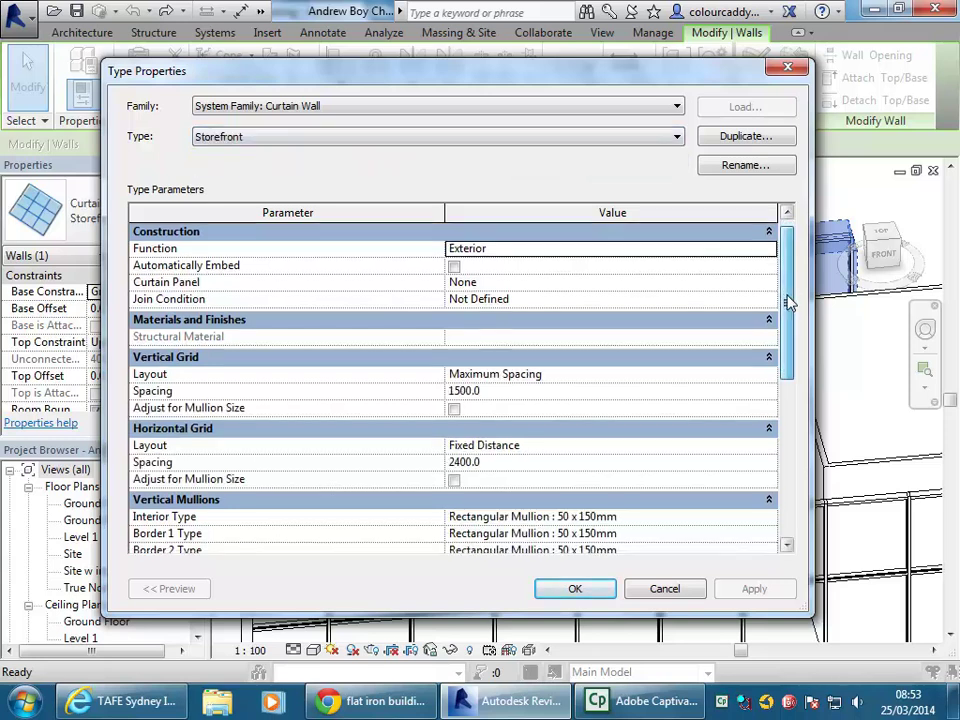
{"action": "left_click_drag", "start_coordinate": [789, 300], "coordinate": [790, 410]}
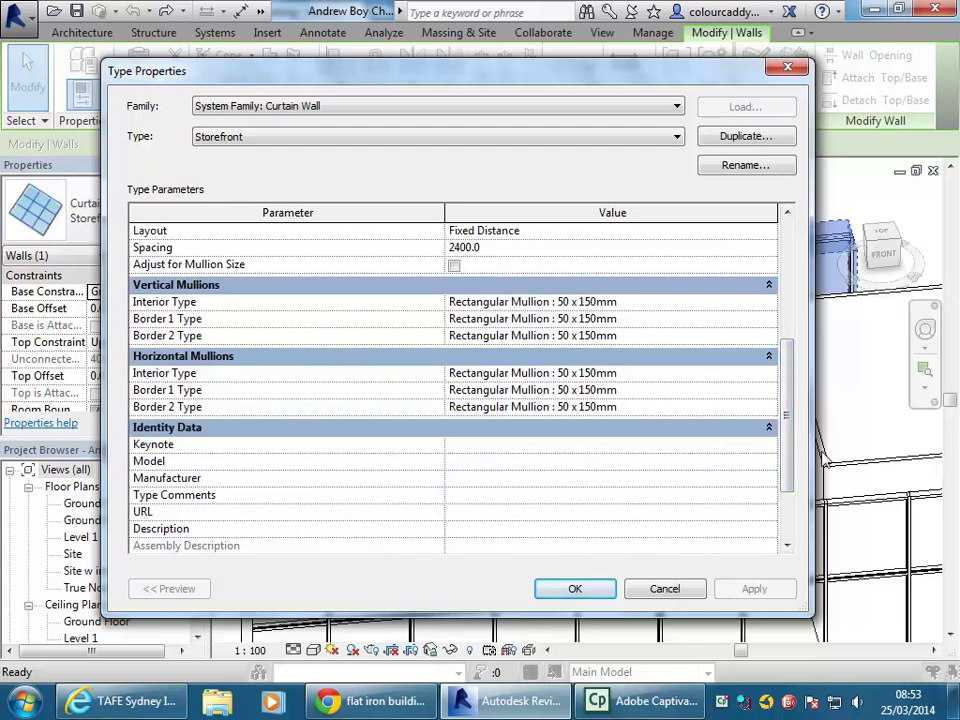
{"action": "left_click_drag", "start_coordinate": [790, 443], "coordinate": [782, 381]}
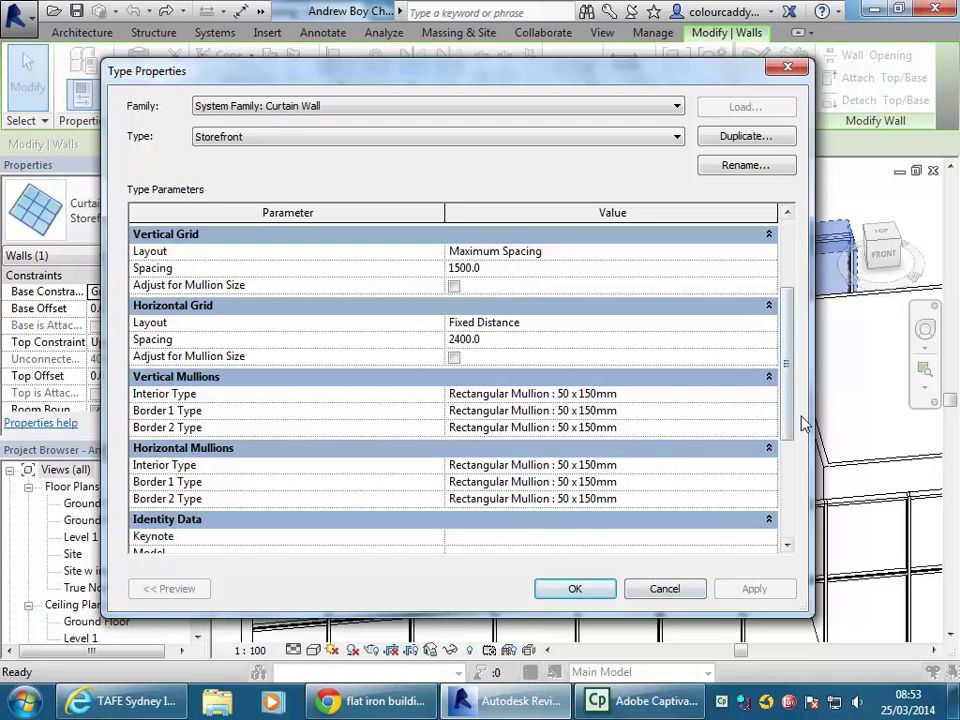
{"action": "left_click_drag", "start_coordinate": [785, 421], "coordinate": [765, 437]}
- Change the selected wall's type to Curtain Wall 6mm Thk Glazing and delete its type-generated gridlines
{"action": "left_click", "coordinate": [425, 137]}
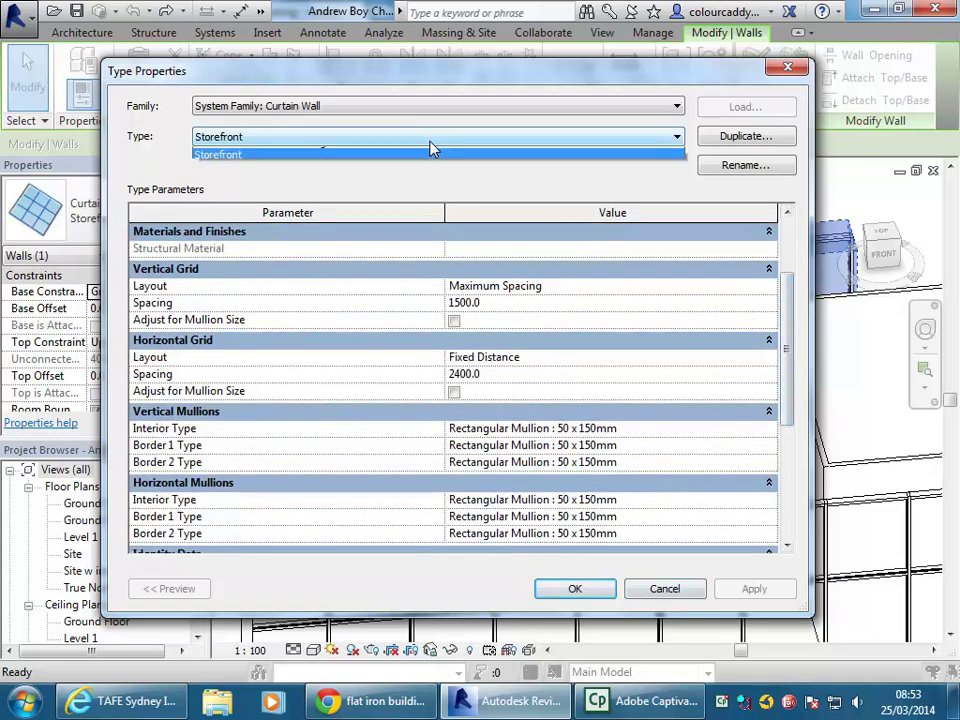
{"action": "left_click", "coordinate": [332, 155]}
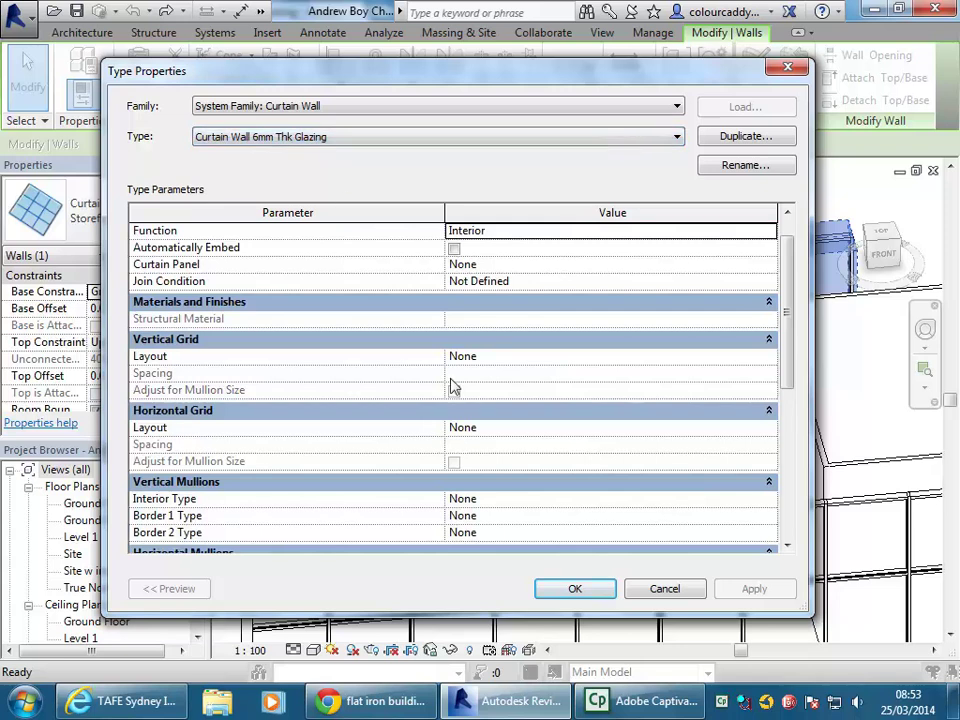
{"action": "left_click_drag", "start_coordinate": [792, 350], "coordinate": [791, 396]}
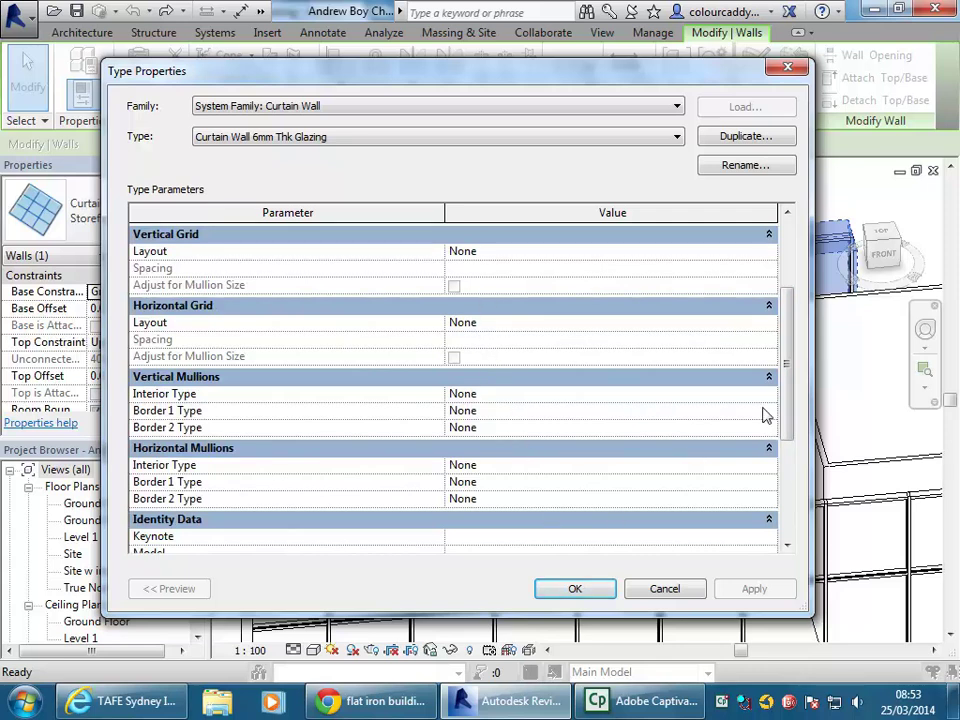
{"action": "left_click", "coordinate": [580, 589]}
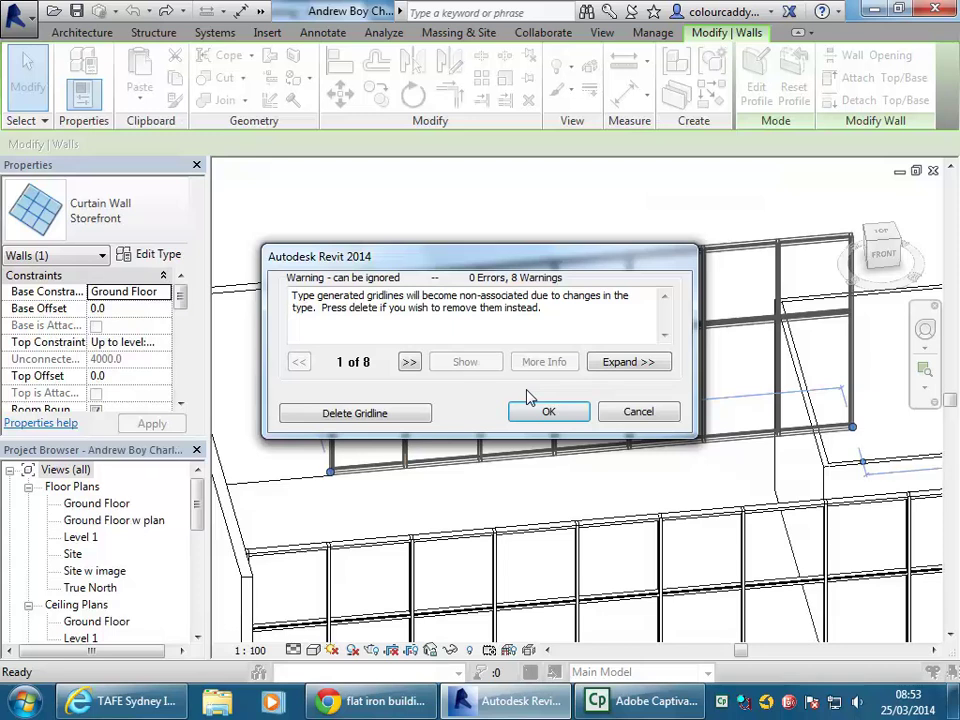
{"action": "left_click_drag", "start_coordinate": [546, 262], "coordinate": [568, 199]}
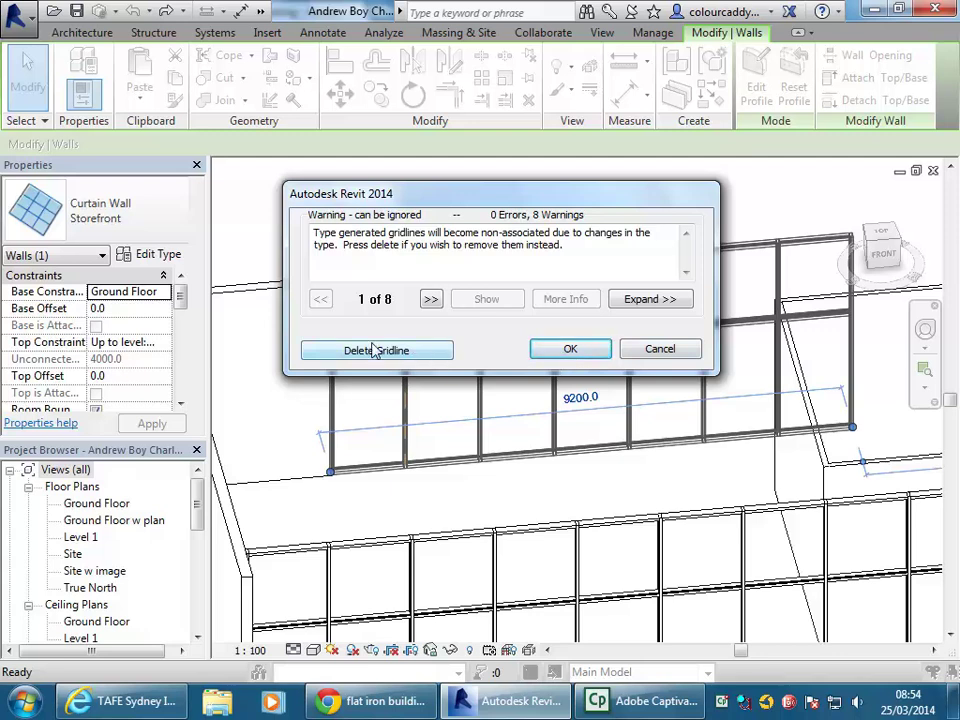
{"action": "left_click", "coordinate": [405, 350]}
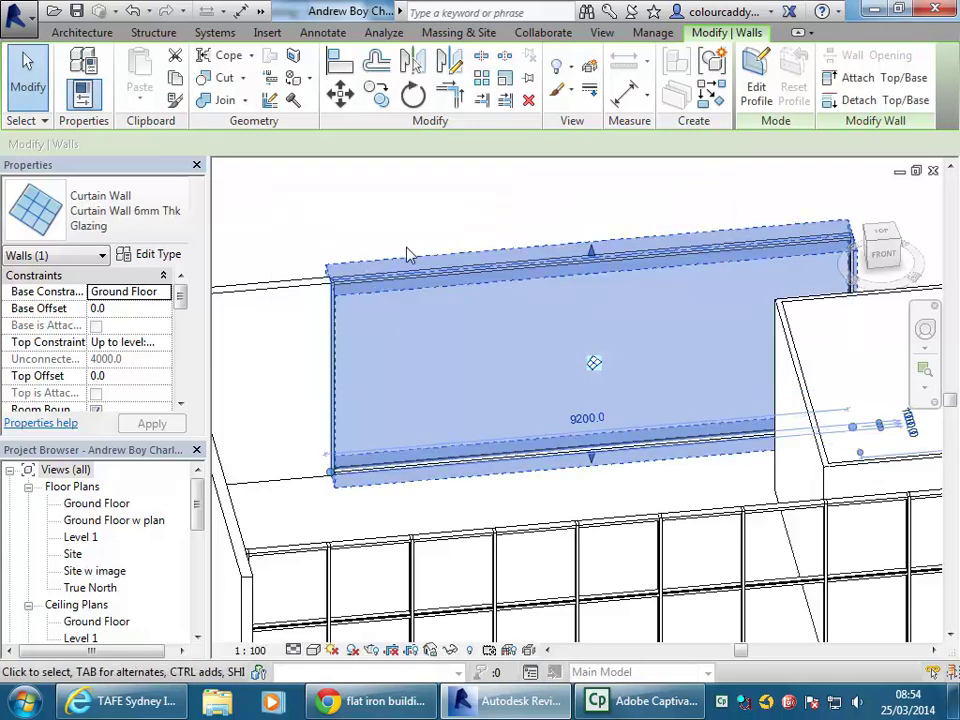
- Examine the upper corner of the changed curtain wall up close and clear the selection
{"action": "scroll", "coordinate": [407, 255], "scroll_direction": "down", "scroll_amount": 3}
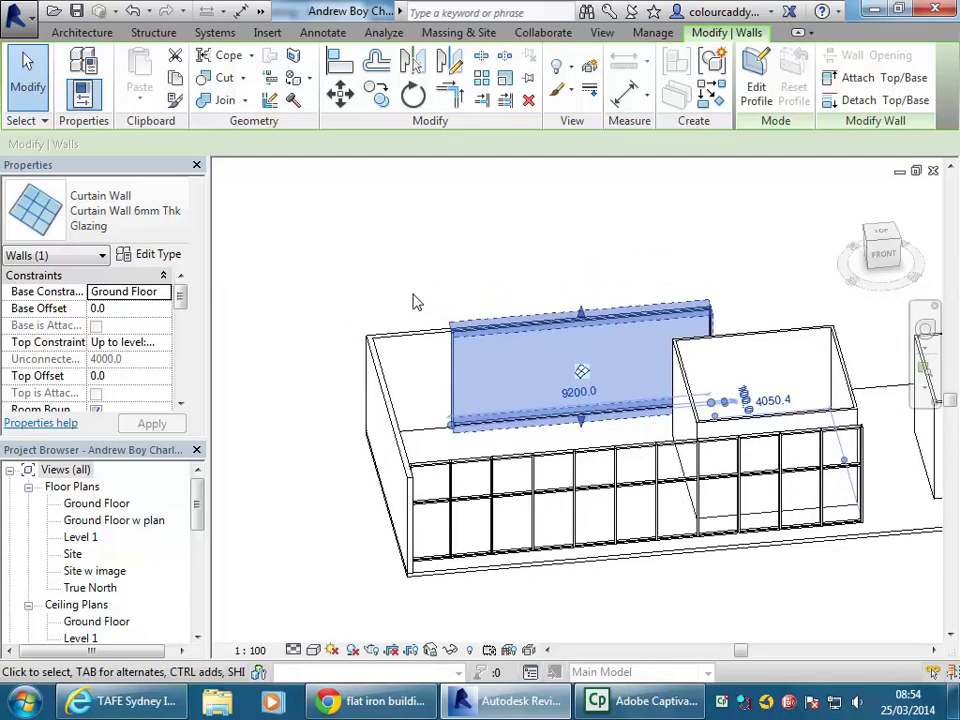
{"action": "scroll", "coordinate": [461, 283], "scroll_direction": "up", "scroll_amount": 5}
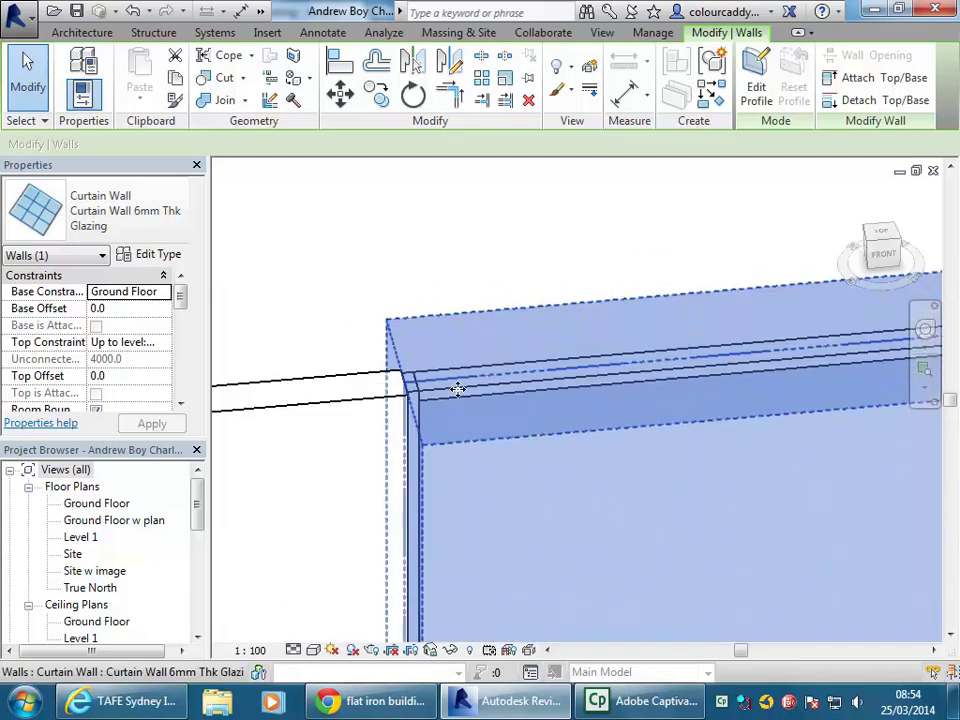
{"action": "scroll", "coordinate": [462, 405], "scroll_direction": "up", "scroll_amount": 2}
{"action": "scroll", "coordinate": [409, 251], "scroll_direction": "down", "scroll_amount": 3}
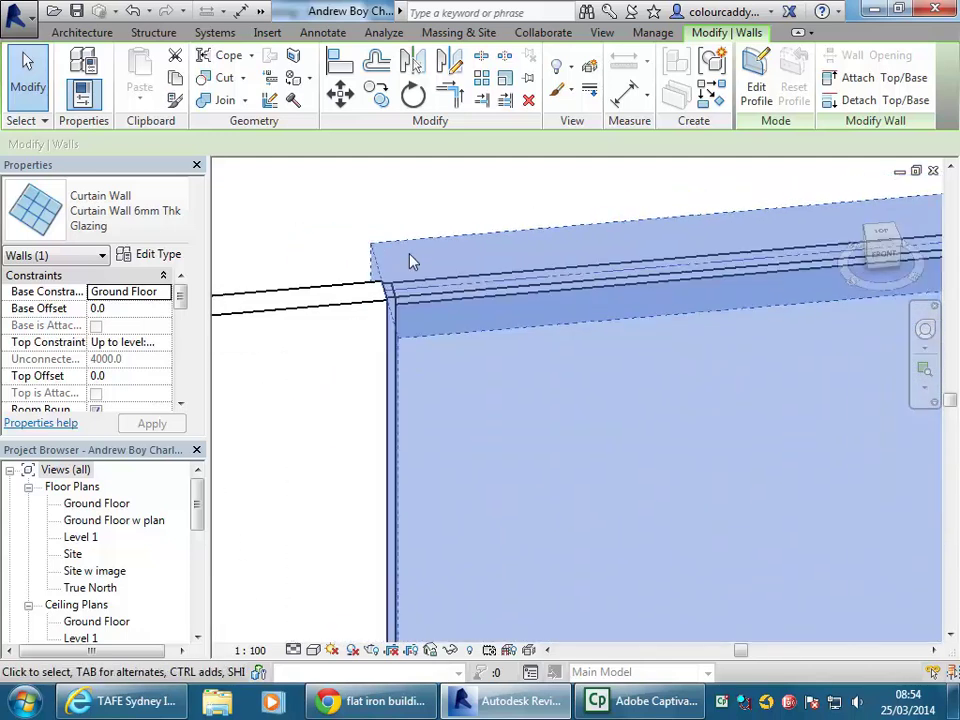
{"action": "scroll", "coordinate": [410, 262], "scroll_direction": "down", "scroll_amount": 4}
{"action": "left_click", "coordinate": [407, 334]}
{"action": "scroll", "coordinate": [407, 334], "scroll_direction": "up", "scroll_amount": 2}
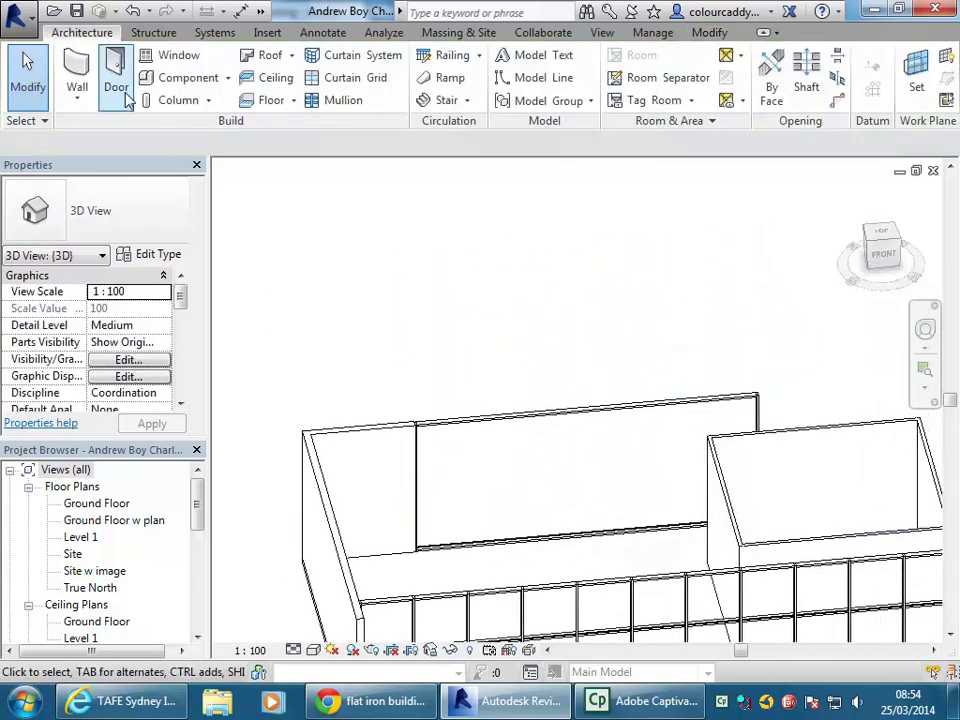
- Draw a freestanding Curtain Wall 6mm Thk Glazing wall behind the building, about 9100 mm long at about 8°
{"action": "left_click", "coordinate": [77, 63]}
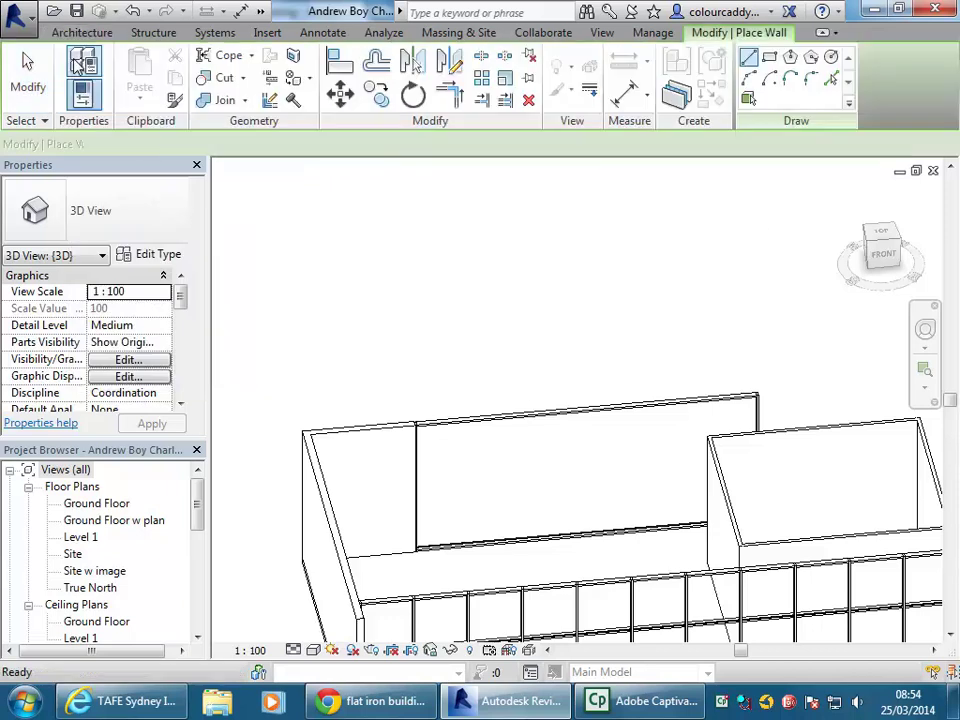
{"action": "left_click", "coordinate": [108, 216]}
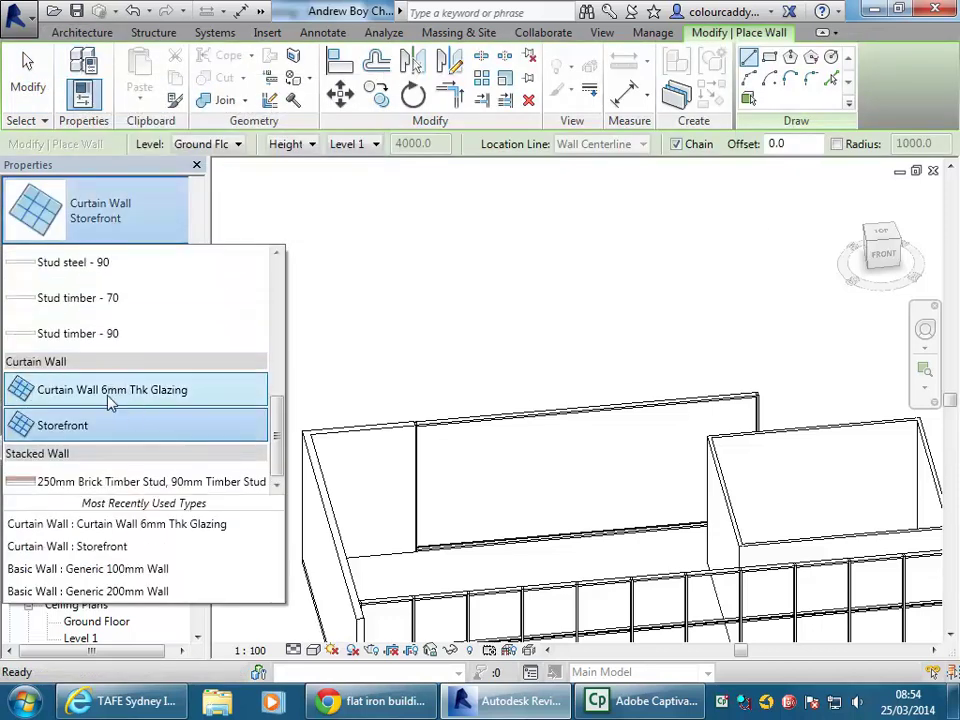
{"action": "left_click", "coordinate": [95, 397]}
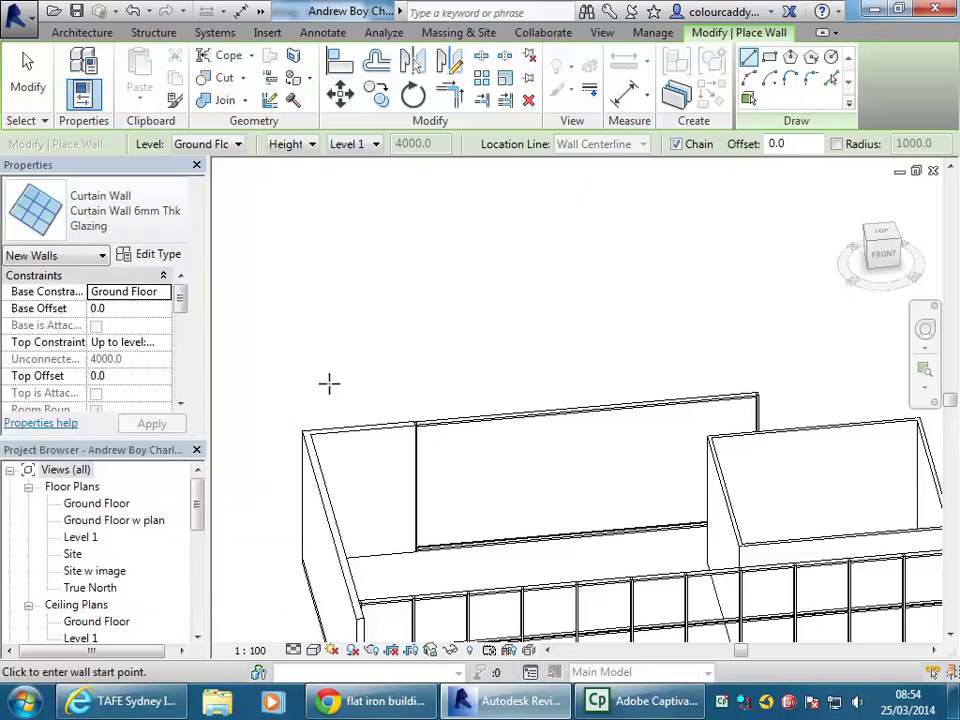
{"action": "left_click", "coordinate": [620, 318]}
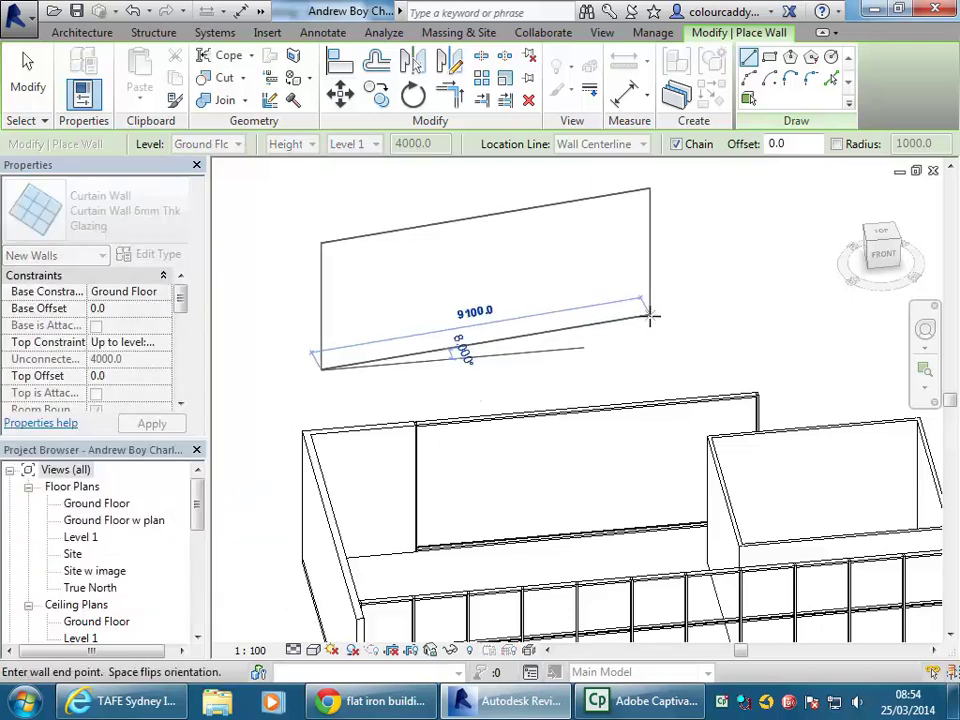
{"action": "right_click", "coordinate": [414, 187]}
{"action": "left_click", "coordinate": [440, 200]}
{"action": "right_click", "coordinate": [420, 191]}
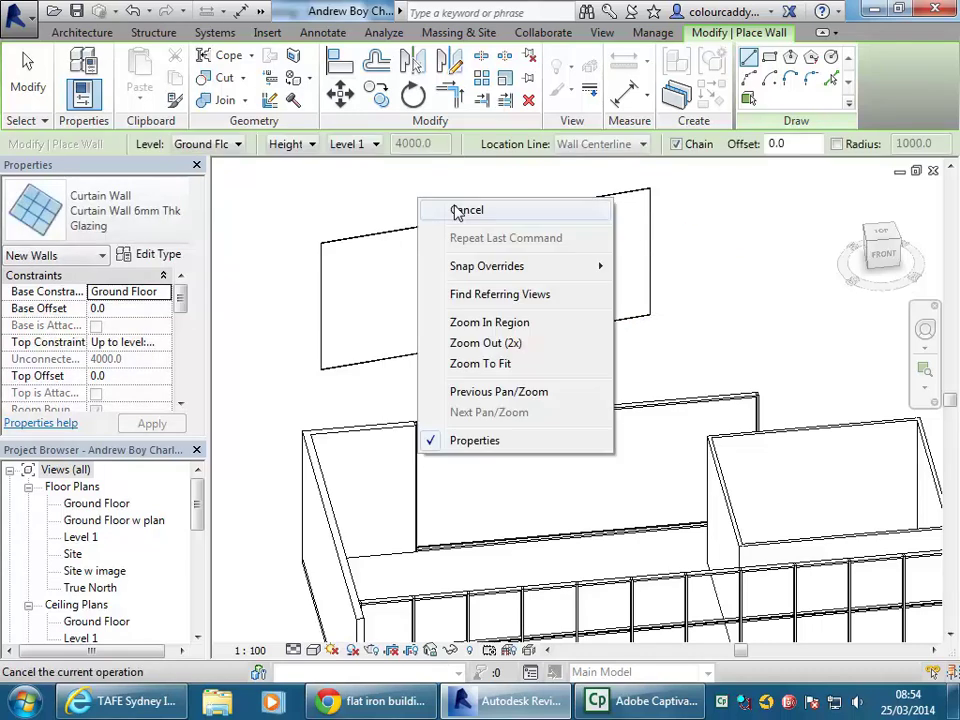
{"action": "left_click", "coordinate": [458, 208]}
- Select the new freestanding curtain wall and examine its edges and its lack of grids and mullions, then deselect it
{"action": "scroll", "coordinate": [320, 204], "scroll_direction": "up", "scroll_amount": 5}
{"action": "middle_click_drag", "start_coordinate": [306, 349], "coordinate": [328, 331]}
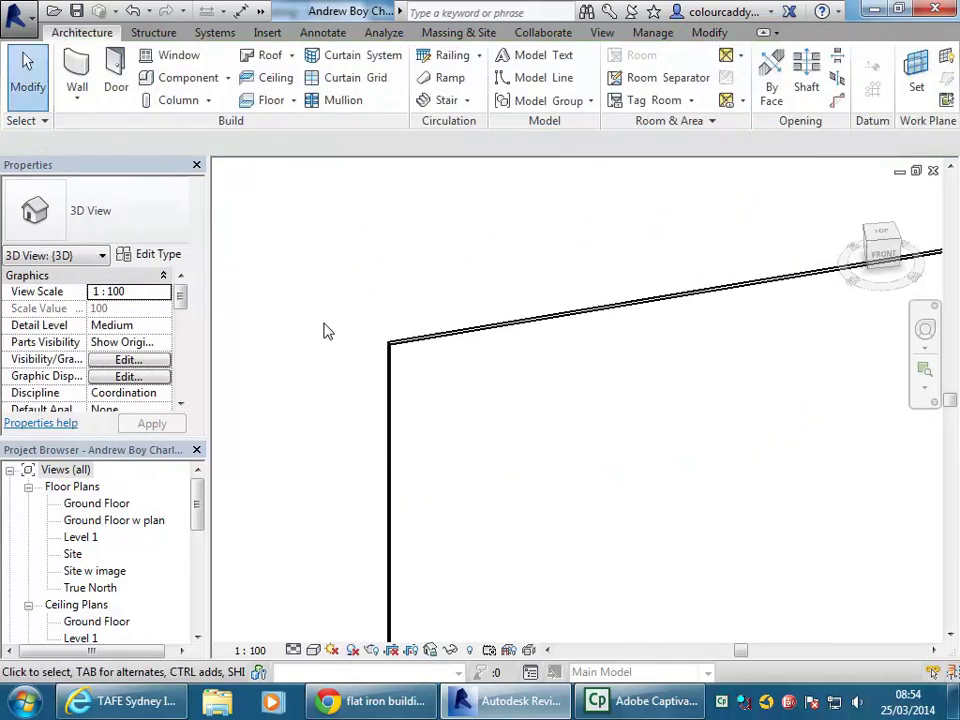
{"action": "left_click", "coordinate": [438, 343]}
{"action": "scroll", "coordinate": [663, 409], "scroll_direction": "down", "scroll_amount": 2}
{"action": "middle_click_drag", "start_coordinate": [663, 409], "coordinate": [494, 437]}
{"action": "scroll", "coordinate": [462, 338], "scroll_direction": "down", "scroll_amount": 2}
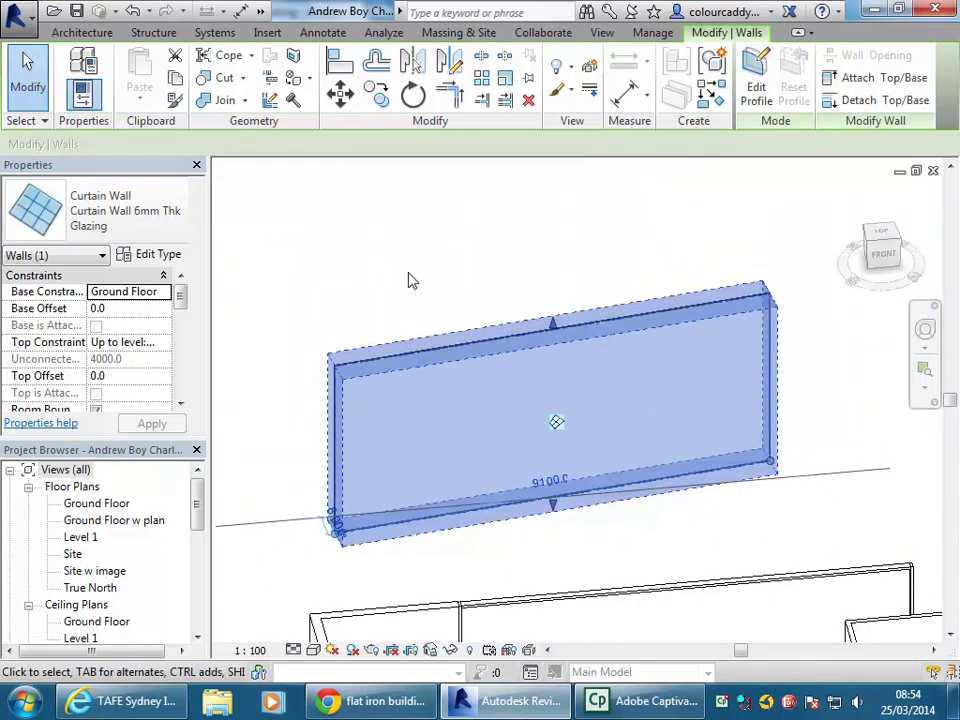
{"action": "middle_click_drag", "start_coordinate": [408, 280], "coordinate": [370, 233]}
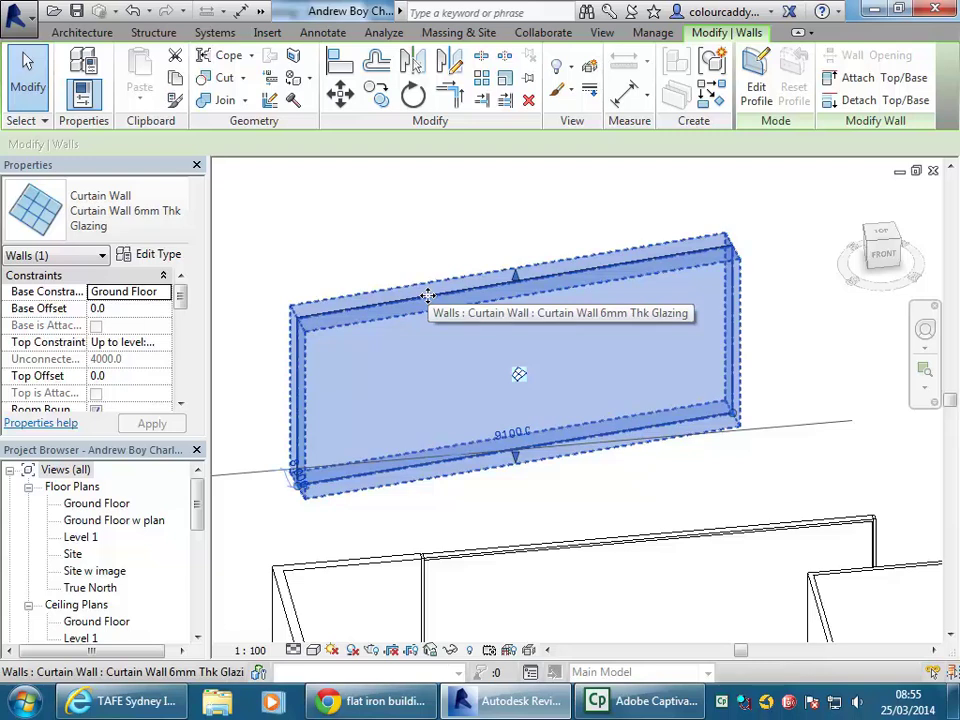
{"action": "middle_click_drag", "start_coordinate": [313, 249], "coordinate": [393, 319]}
{"action": "scroll", "coordinate": [333, 266], "scroll_direction": "down", "scroll_amount": 2}
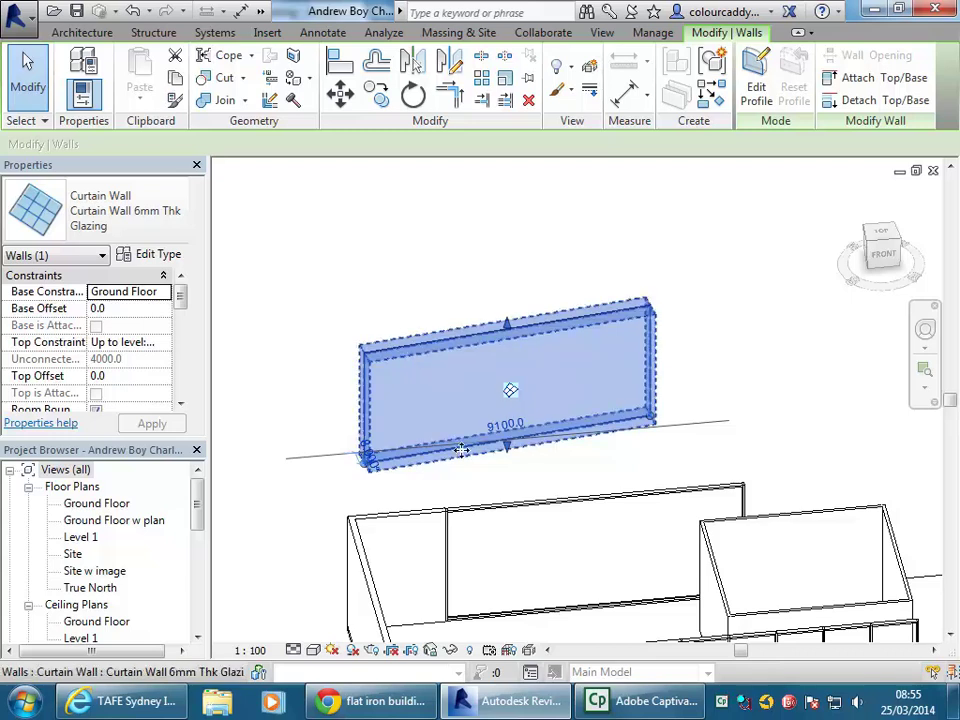
{"action": "left_click", "coordinate": [394, 289]}
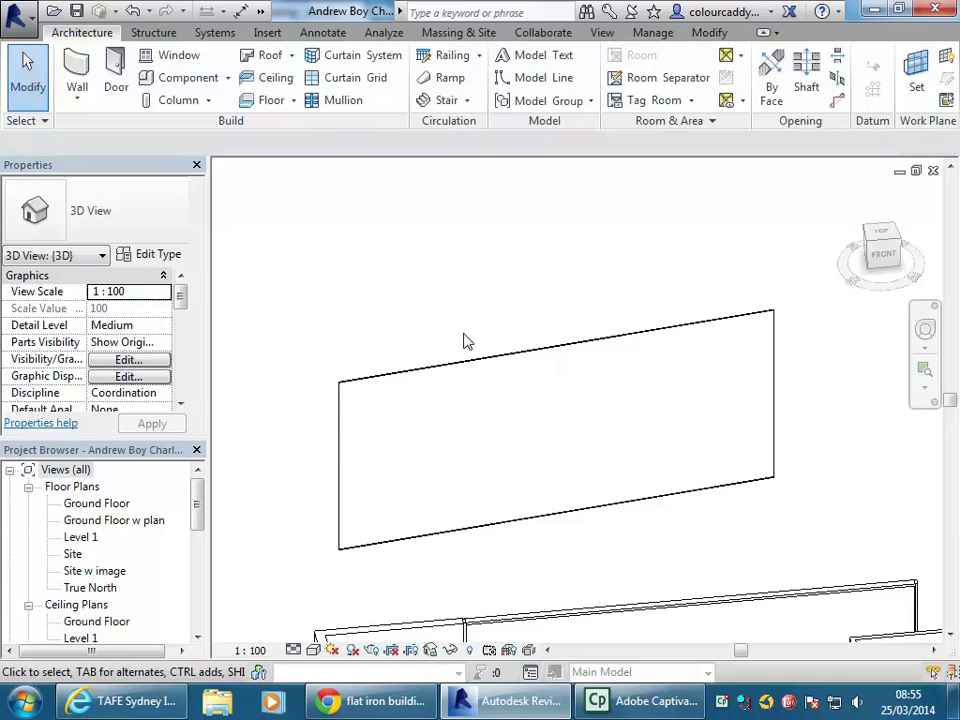
- Place 50 x 150mm rectangular mullions along both vertical end edges of the freestanding curtain wall
{"action": "left_click", "coordinate": [333, 106]}
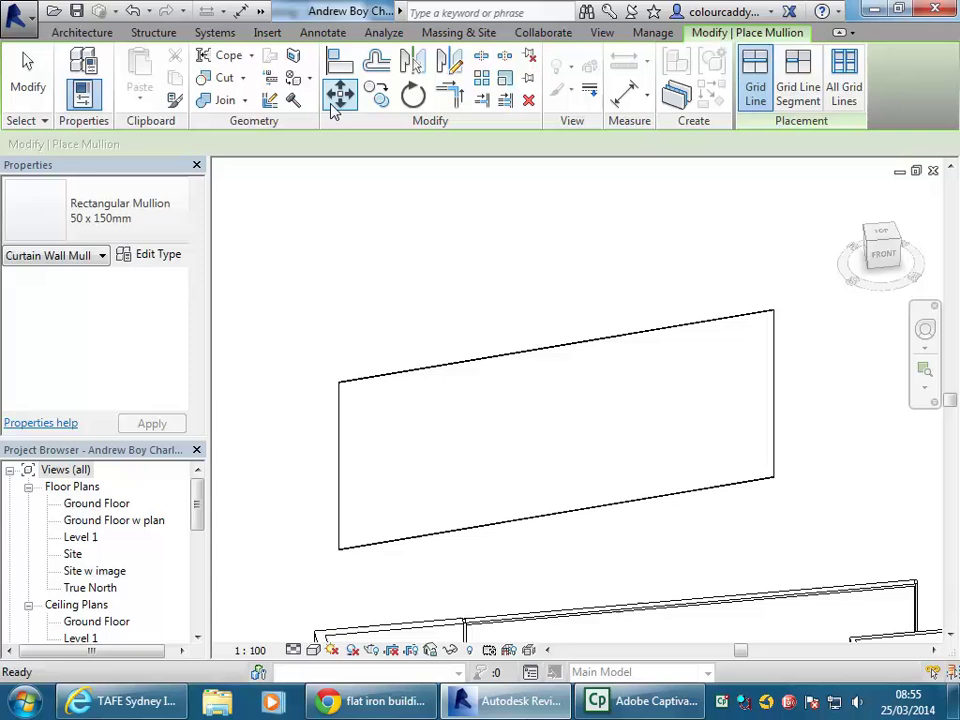
{"action": "left_click", "coordinate": [341, 467]}
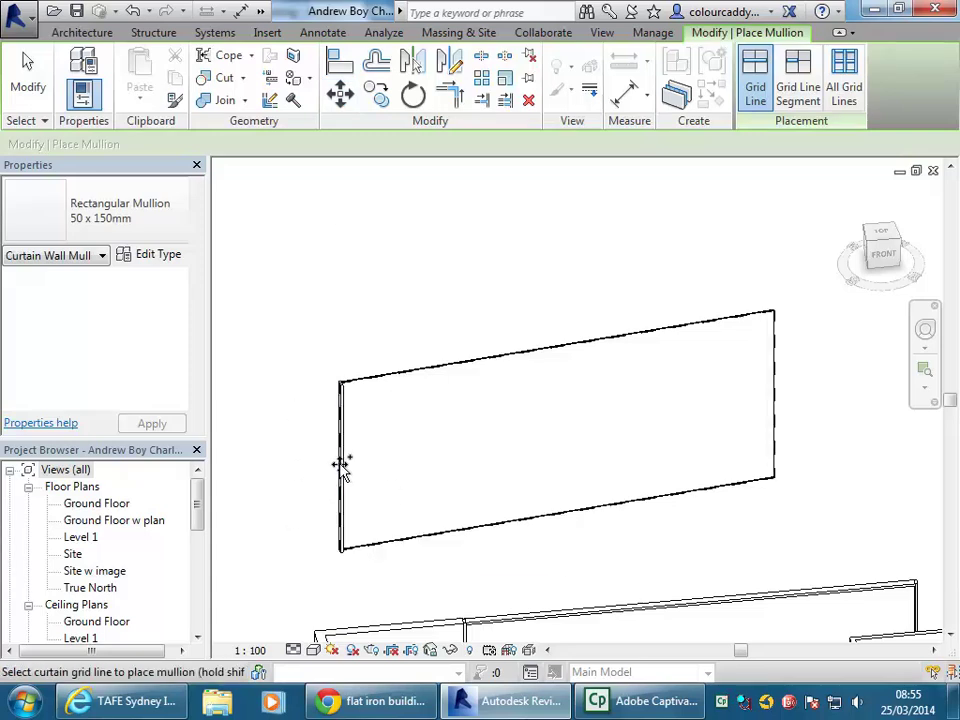
{"action": "left_click", "coordinate": [776, 420]}
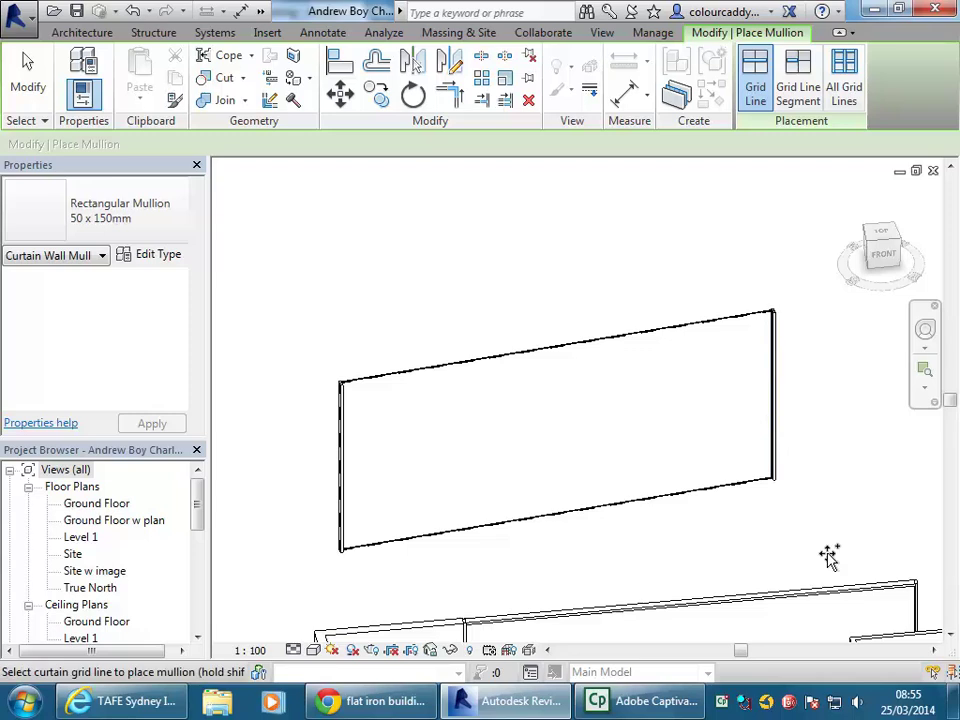
- Place a 50 x 150mm rectangular mullion along the top edge of the freestanding curtain wall and end mullion placement
{"action": "left_click", "coordinate": [571, 343]}
{"action": "right_click", "coordinate": [495, 270]}
{"action": "left_click", "coordinate": [521, 283]}
{"action": "scroll", "coordinate": [540, 270], "scroll_direction": "down", "scroll_amount": 3}
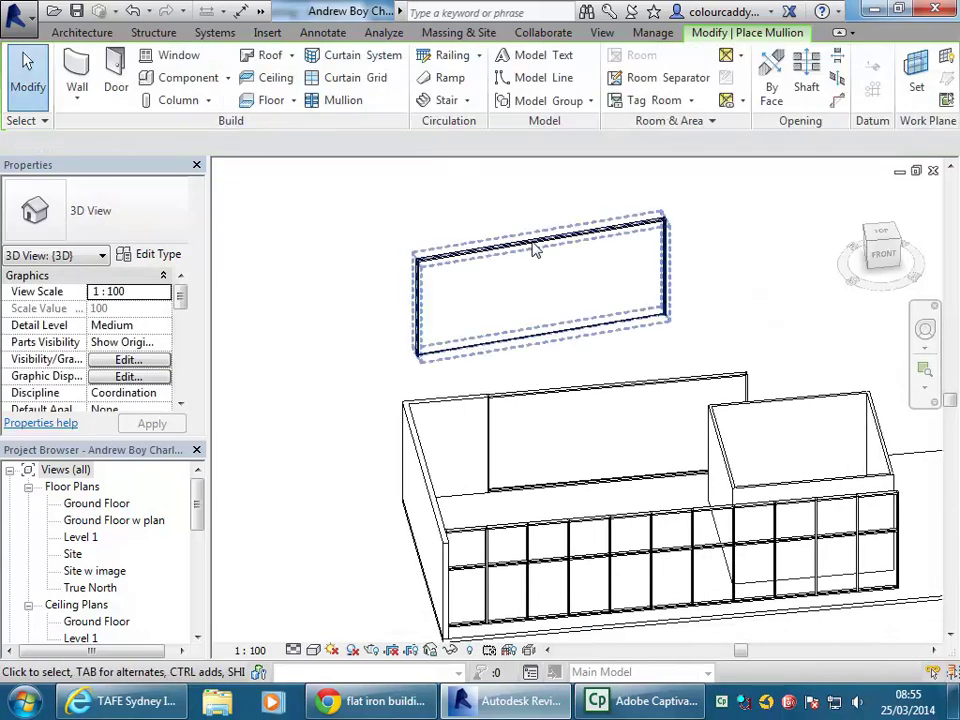
- Select the top horizontal 50 x 150mm mullion of the building's rear curtain wall and delete it
{"action": "scroll", "coordinate": [558, 400], "scroll_direction": "up", "scroll_amount": 2}
{"action": "scroll", "coordinate": [435, 400], "scroll_direction": "up", "scroll_amount": 3}
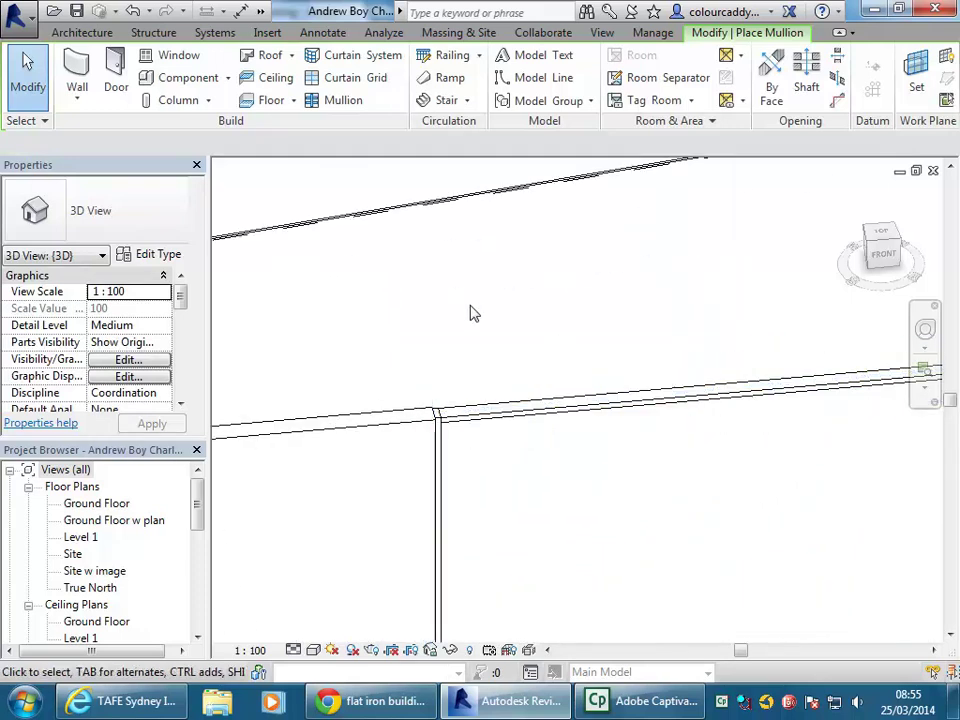
{"action": "middle_click_drag", "start_coordinate": [415, 318], "coordinate": [365, 323]}
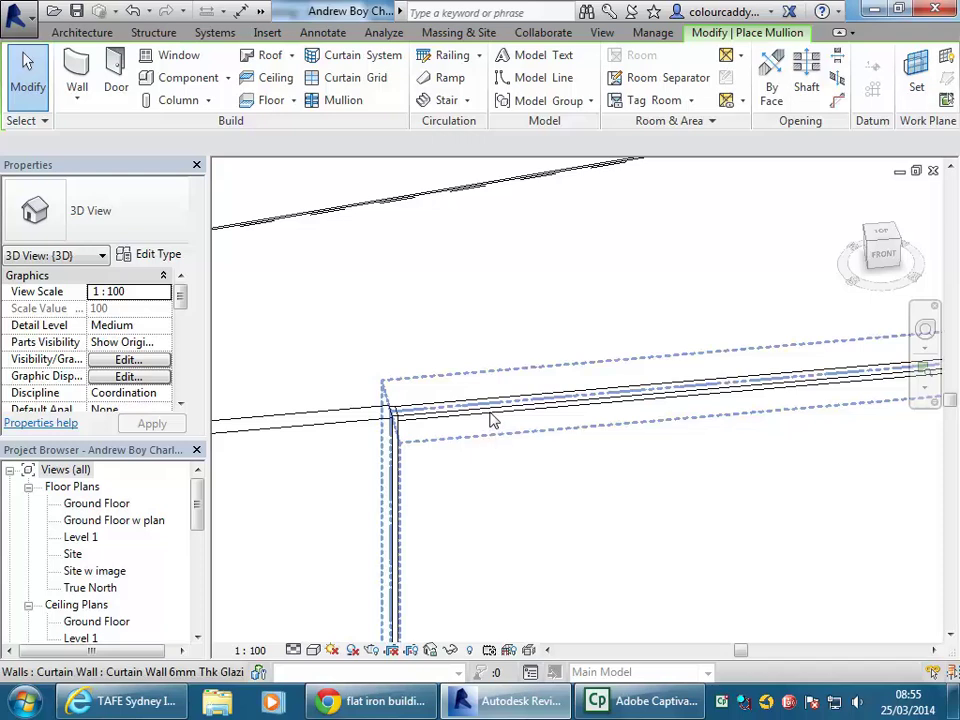
{"action": "key", "text": "Tab"}
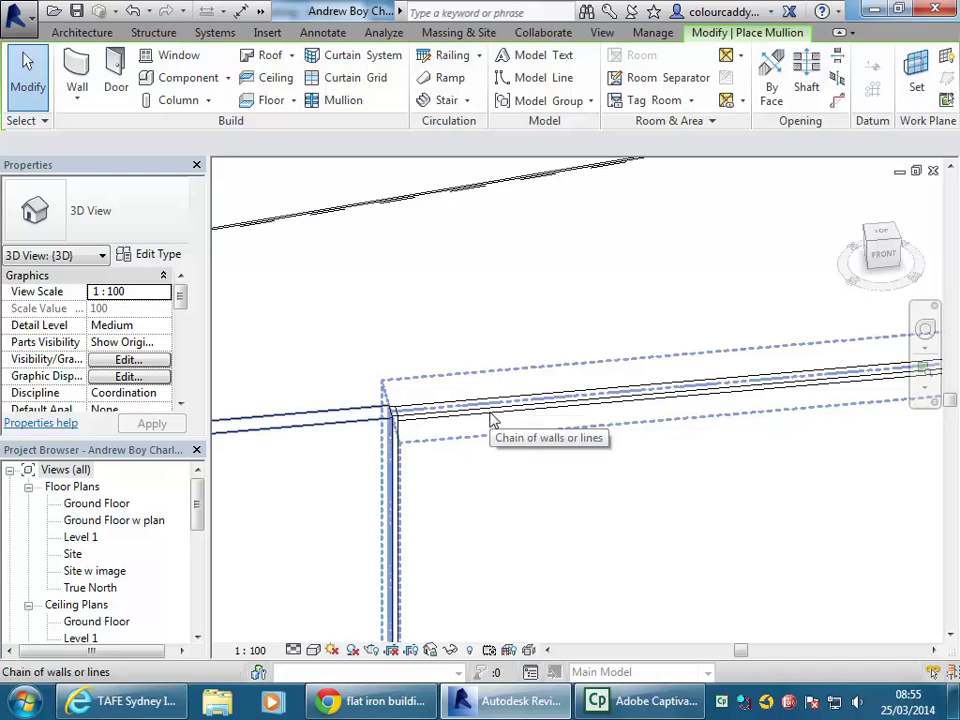
{"action": "key", "text": "Tab"}
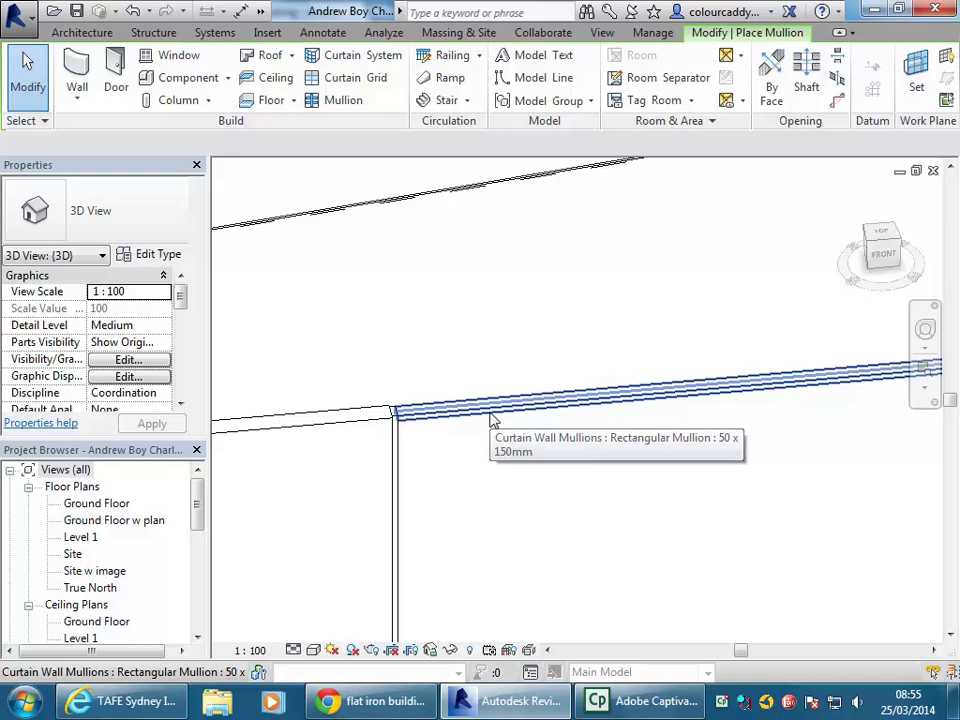
{"action": "key", "text": "Tab"}
{"action": "key", "text": "Tab"}
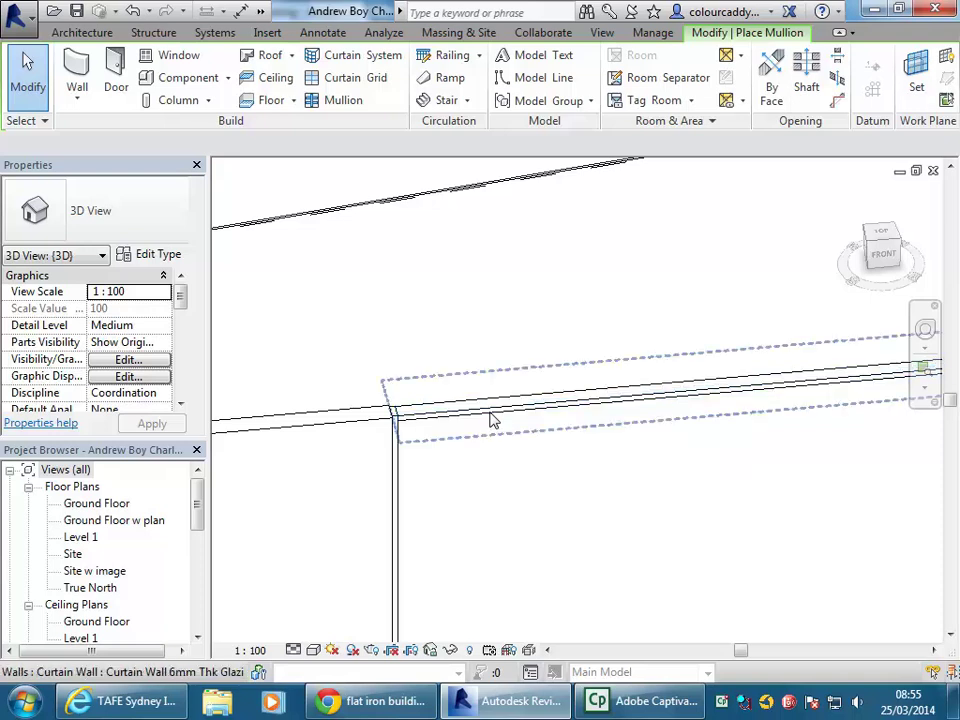
{"action": "key", "text": "Tab"}
{"action": "key", "text": "Tab"}
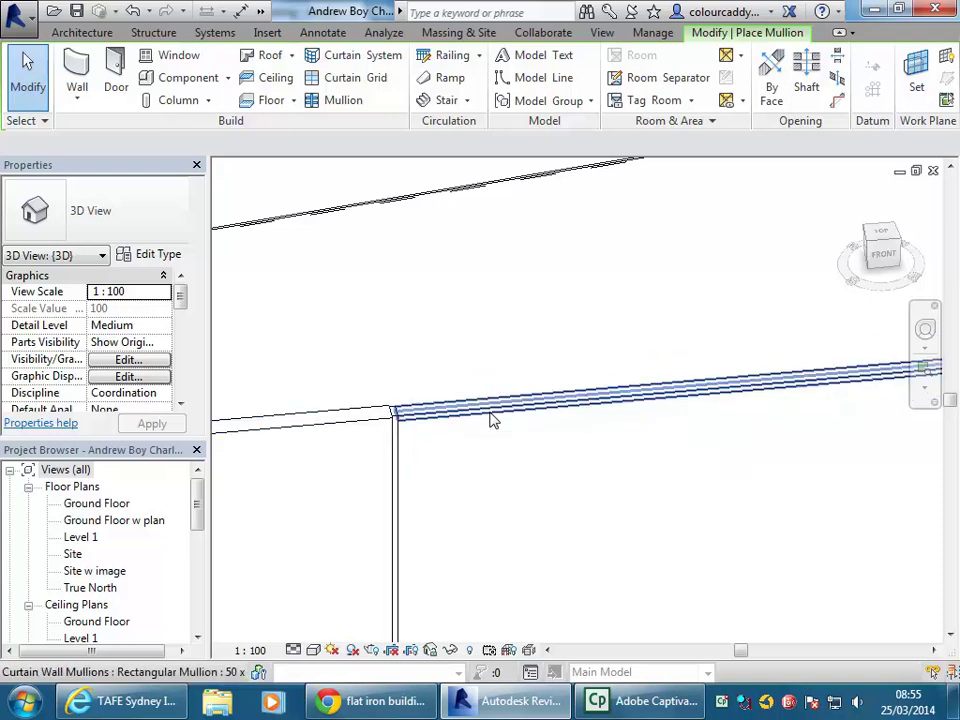
{"action": "left_click", "coordinate": [491, 421]}
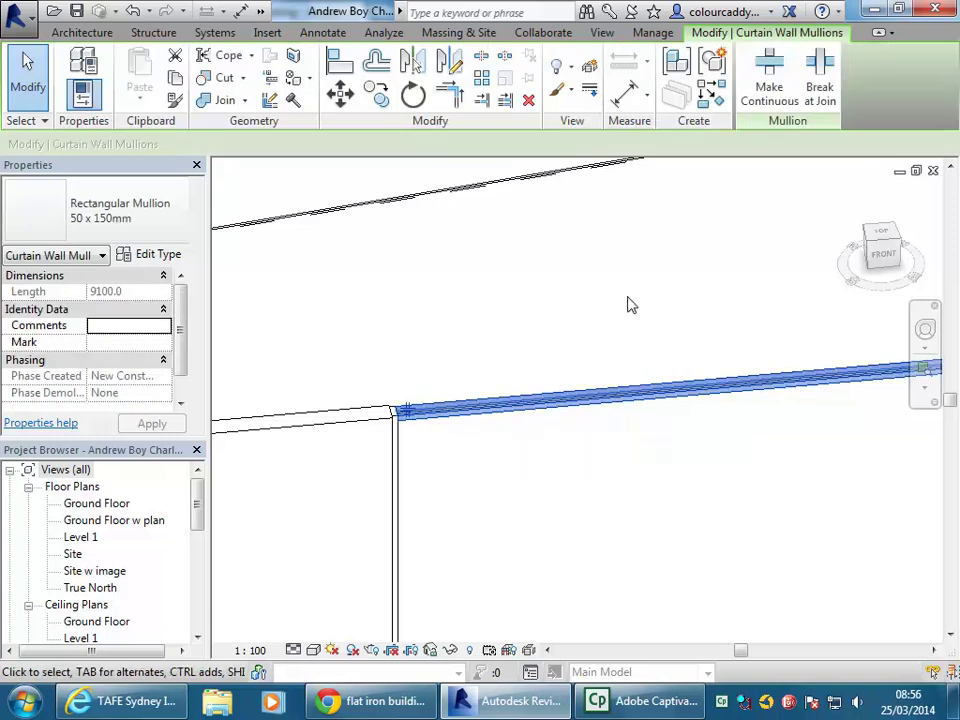
{"action": "middle_click_drag", "start_coordinate": [758, 253], "coordinate": [519, 377]}
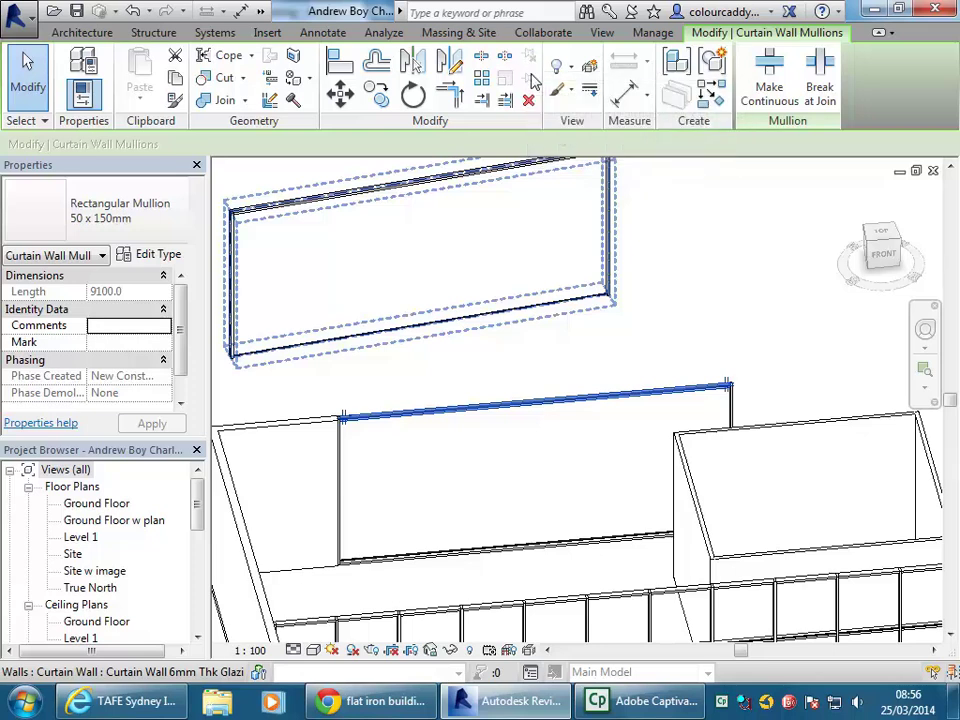
{"action": "middle_click_drag", "start_coordinate": [518, 390], "coordinate": [559, 390]}
{"action": "scroll", "coordinate": [528, 381], "scroll_direction": "up", "scroll_amount": 2}
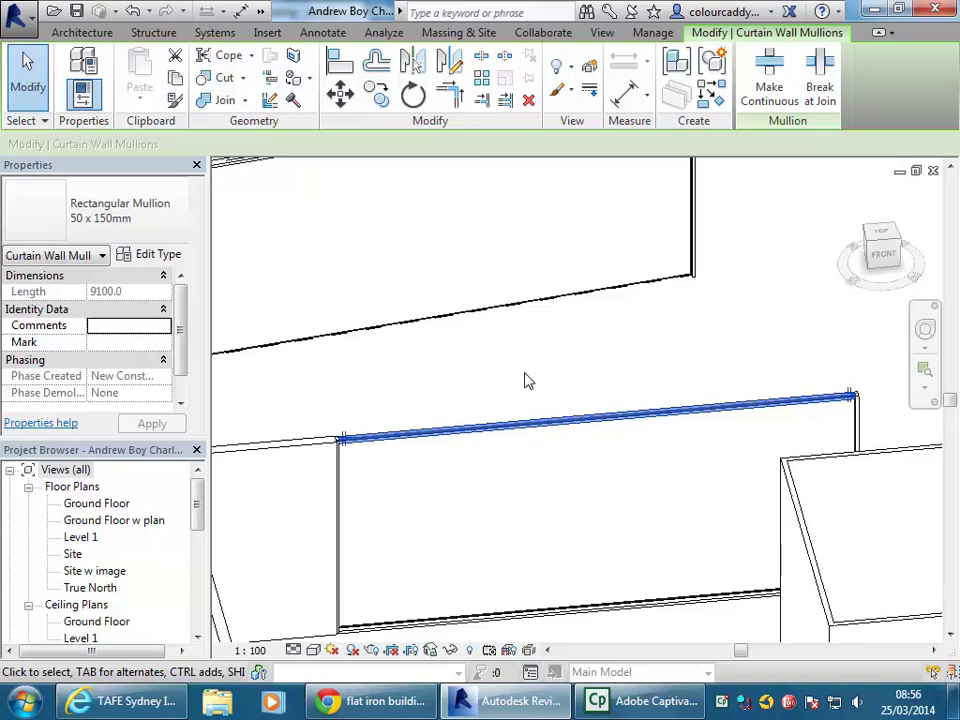
{"action": "left_click", "coordinate": [525, 381]}
- Try to single out the vertical end mullion at the rear curtain wall's upper corner by cycling through overlapping elements
{"action": "scroll", "coordinate": [398, 410], "scroll_direction": "down", "scroll_amount": 1}
{"action": "scroll", "coordinate": [390, 415], "scroll_direction": "up", "scroll_amount": 2}
{"action": "middle_click_drag", "start_coordinate": [375, 422], "coordinate": [429, 435]}
{"action": "scroll", "coordinate": [403, 302], "scroll_direction": "up", "scroll_amount": 1}
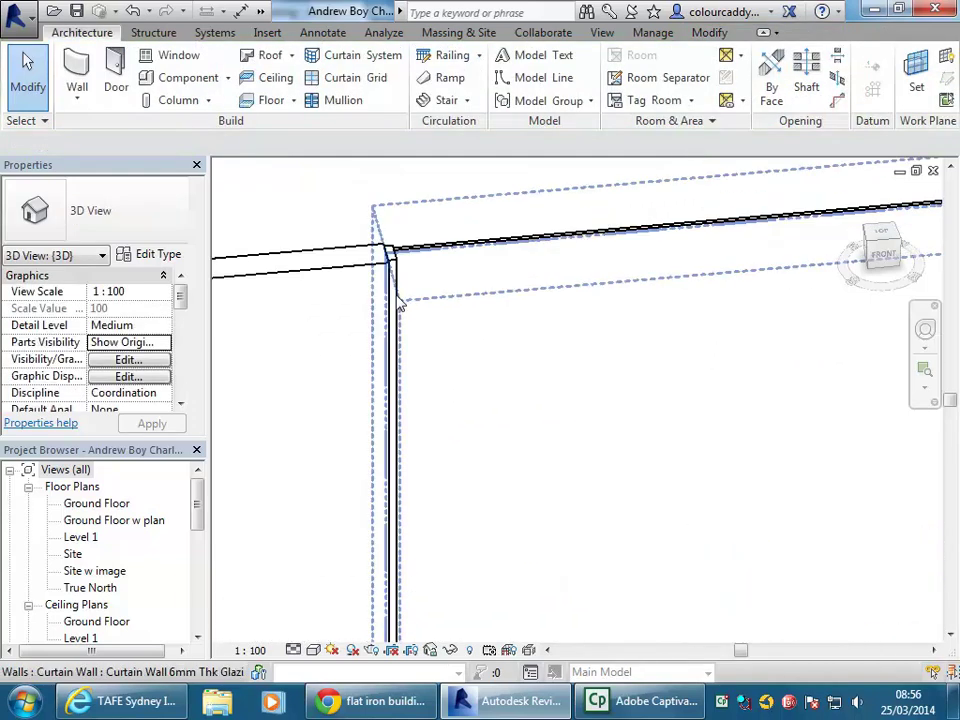
{"action": "key", "text": "Tab"}
{"action": "key", "text": "Tab"}
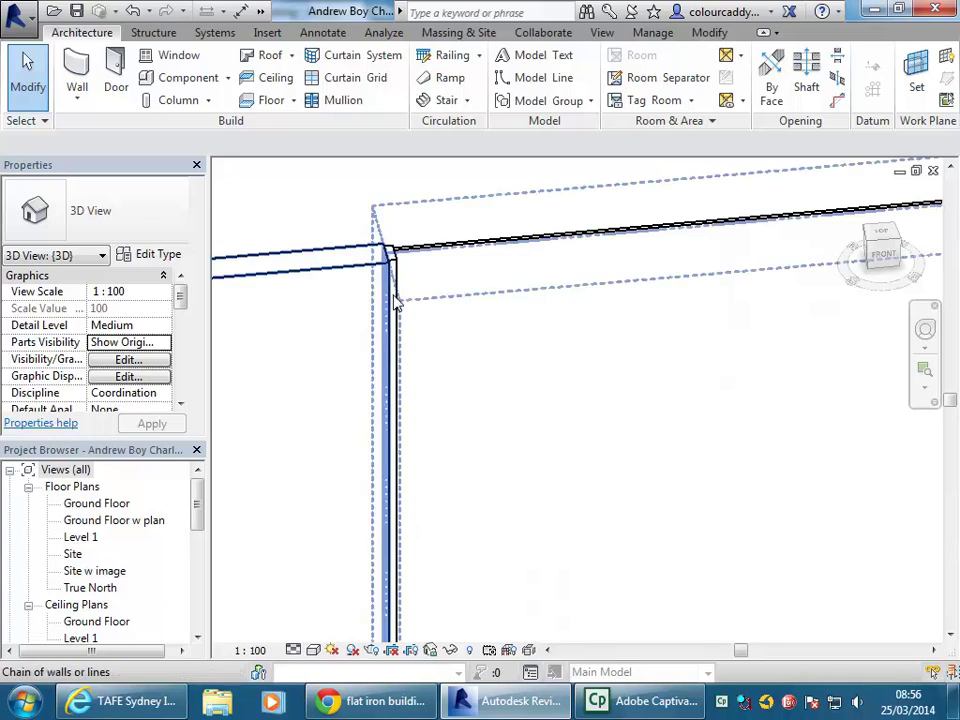
{"action": "key", "text": "Tab"}
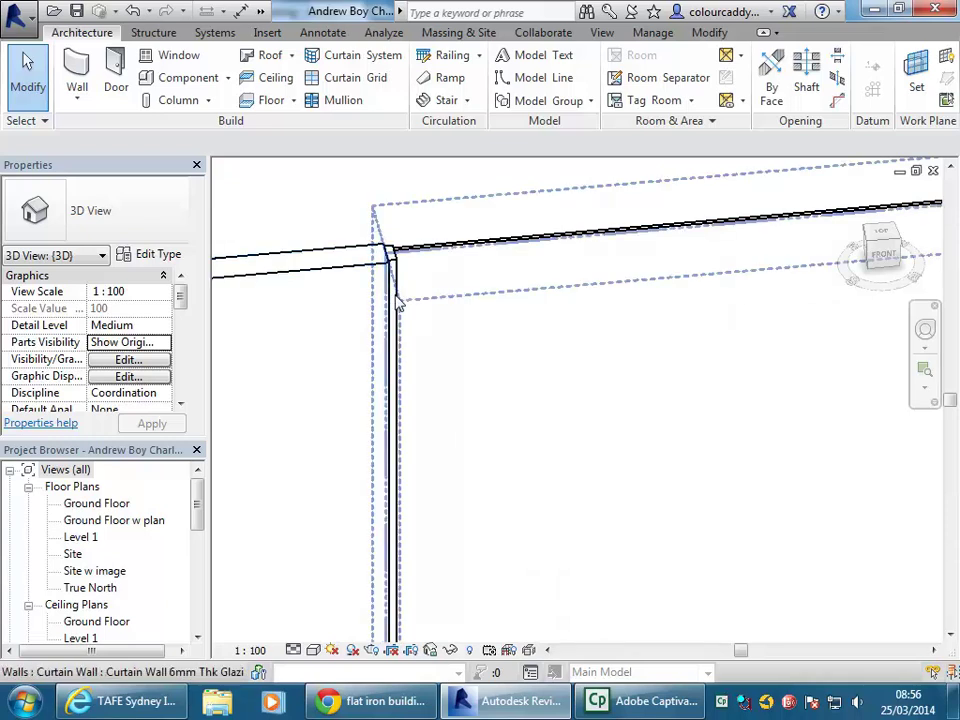
{"action": "key", "text": "Tab"}
{"action": "left_click", "coordinate": [397, 303]}
{"action": "key", "text": "Escape"}
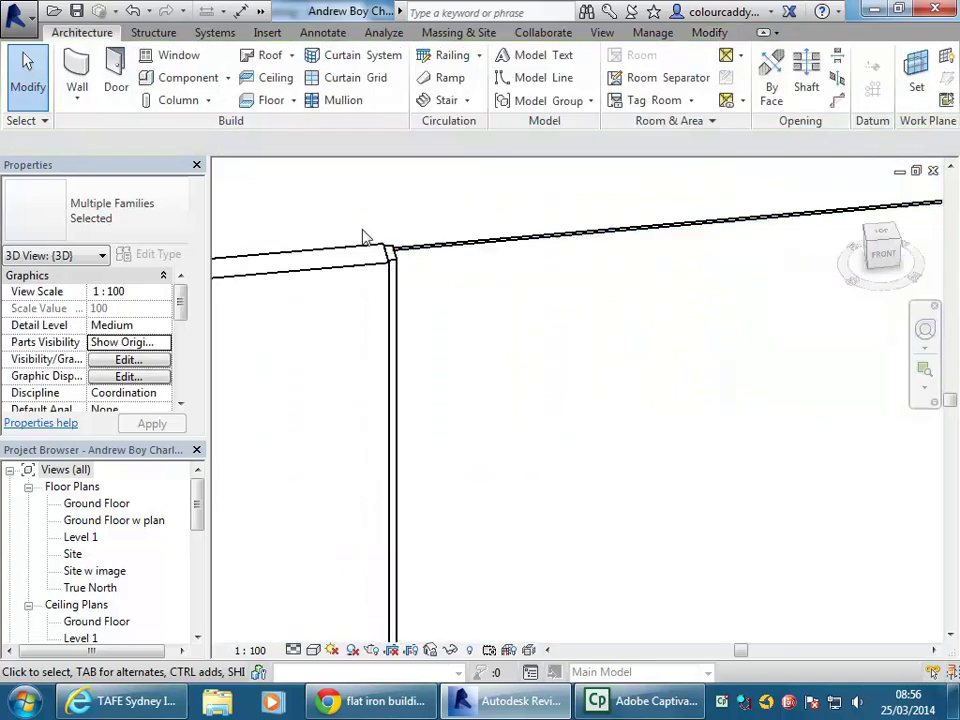
{"action": "key", "text": "Tab"}
{"action": "key", "text": "Tab"}
{"action": "key", "text": "Tab"}
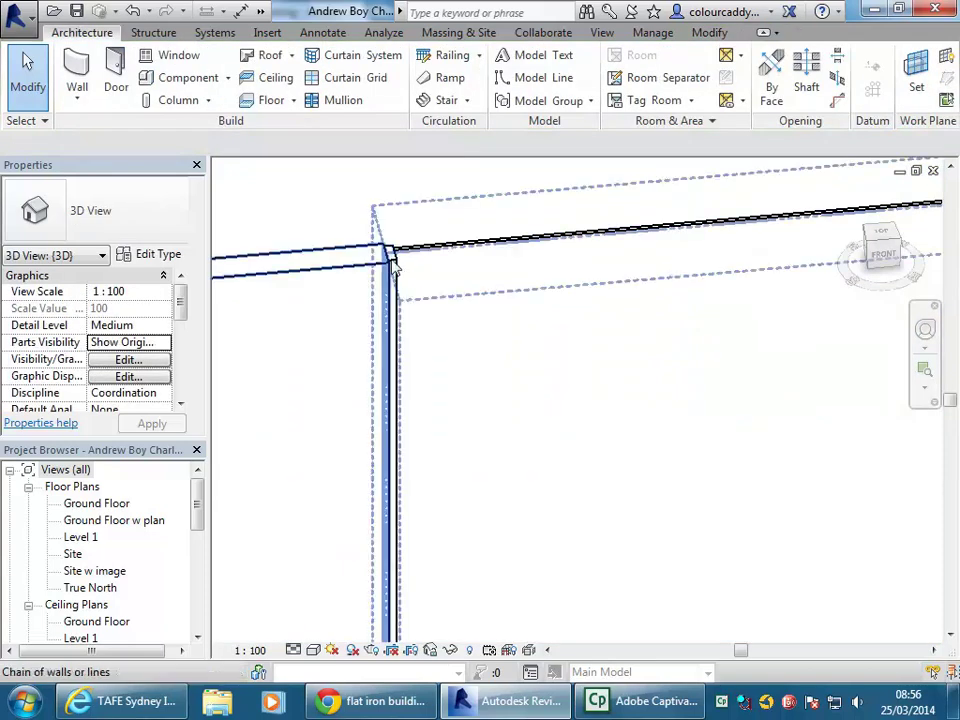
- Delete the remaining mullions of the rear curtain wall by window-selecting the wall and filtering the selection to Curtain Wall Mullions only
{"action": "scroll", "coordinate": [320, 205], "scroll_direction": "down", "scroll_amount": 3}
{"action": "scroll", "coordinate": [312, 203], "scroll_direction": "down", "scroll_amount": 2}
{"action": "middle_click_drag", "start_coordinate": [312, 203], "coordinate": [369, 364]}
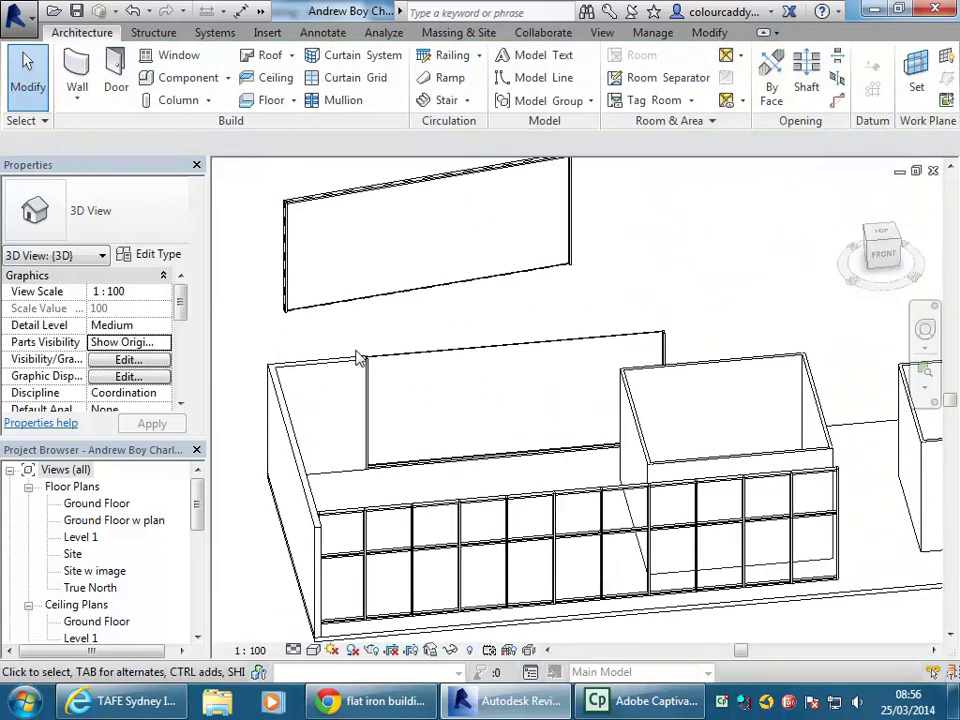
{"action": "middle_click_drag", "start_coordinate": [541, 492], "coordinate": [516, 506], "text": "shift"}
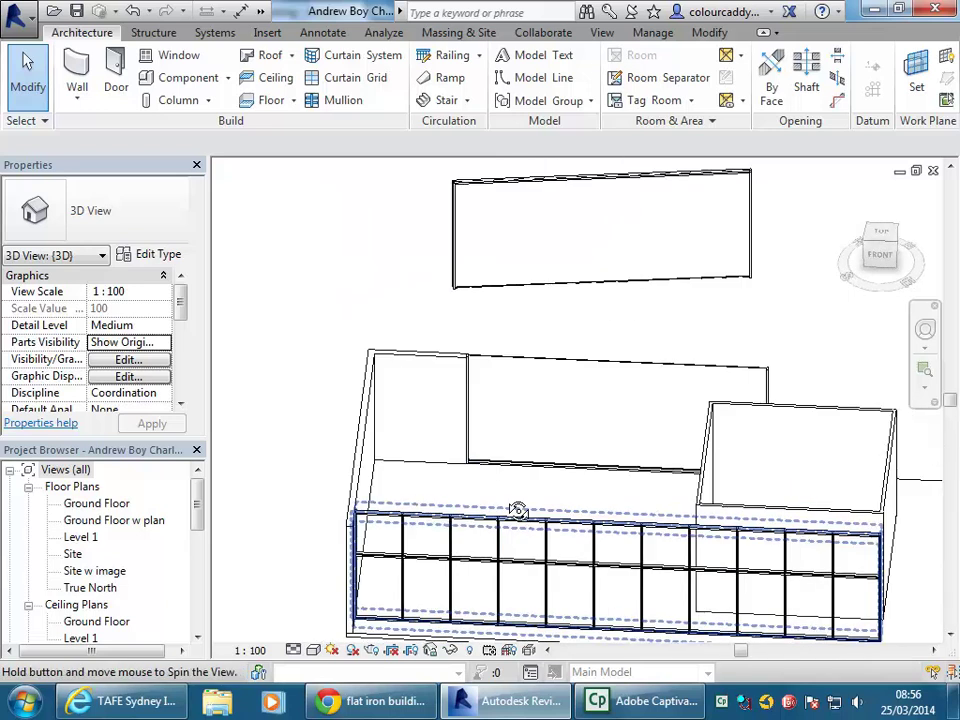
{"action": "left_click_drag", "start_coordinate": [413, 308], "coordinate": [828, 515]}
{"action": "middle_click_drag", "start_coordinate": [776, 422], "coordinate": [615, 390]}
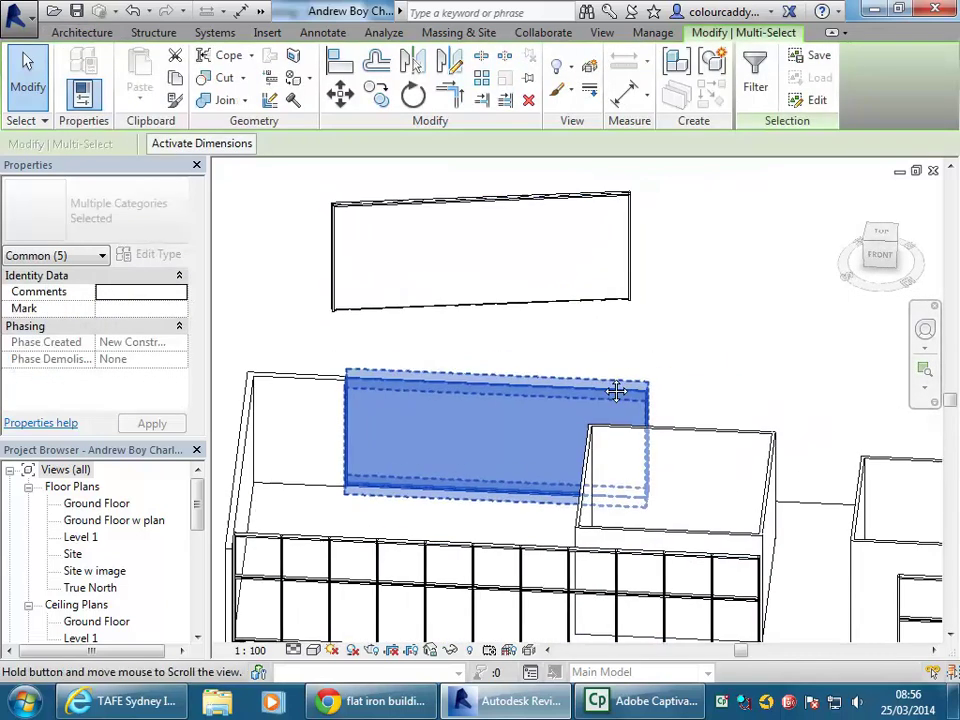
{"action": "left_click", "coordinate": [758, 76]}
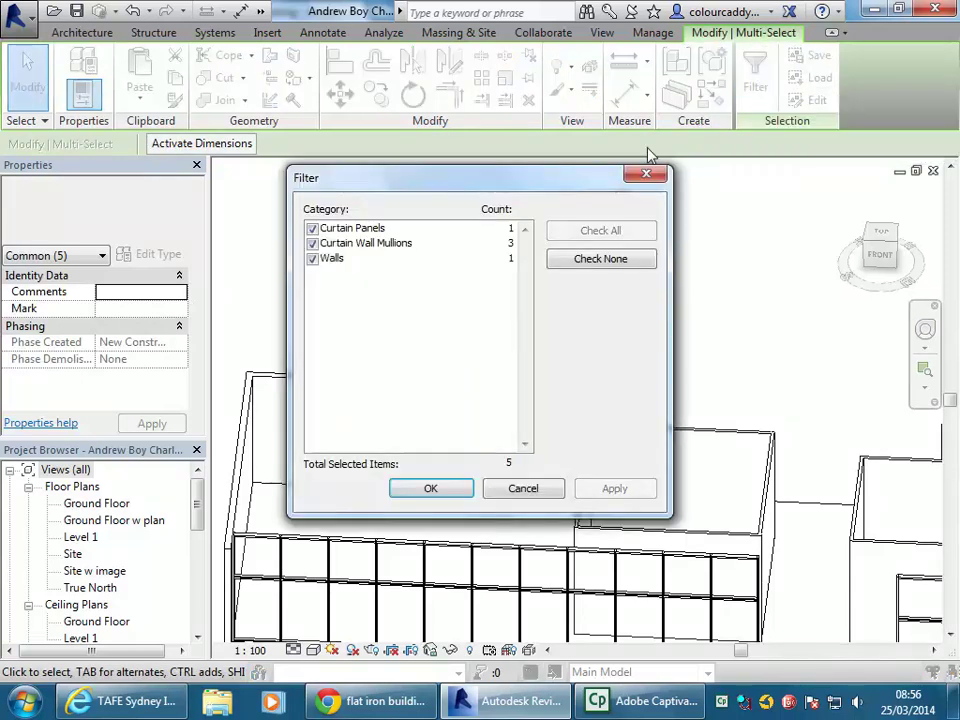
{"action": "left_click", "coordinate": [312, 228]}
{"action": "left_click", "coordinate": [312, 258]}
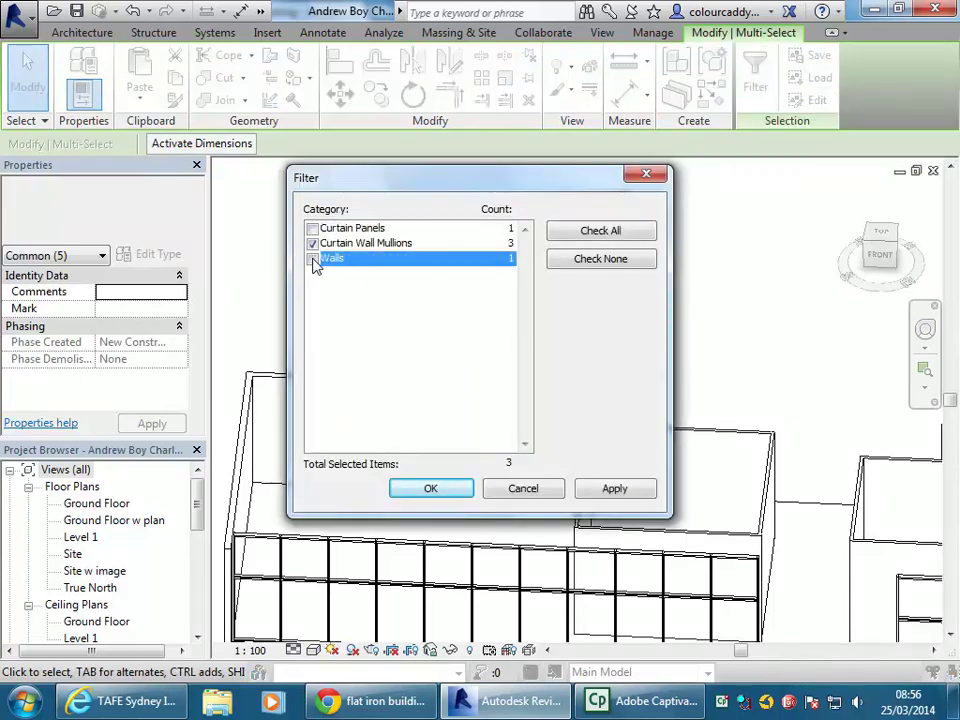
{"action": "left_click", "coordinate": [430, 488]}
{"action": "key", "text": "Escape"}
- Select the freestanding curtain wall and examine its type and properties, then deselect it
{"action": "middle_click_drag", "start_coordinate": [347, 343], "coordinate": [497, 347]}
{"action": "scroll", "coordinate": [422, 396], "scroll_direction": "up", "scroll_amount": 2}
{"action": "middle_click_drag", "start_coordinate": [449, 241], "coordinate": [379, 285]}
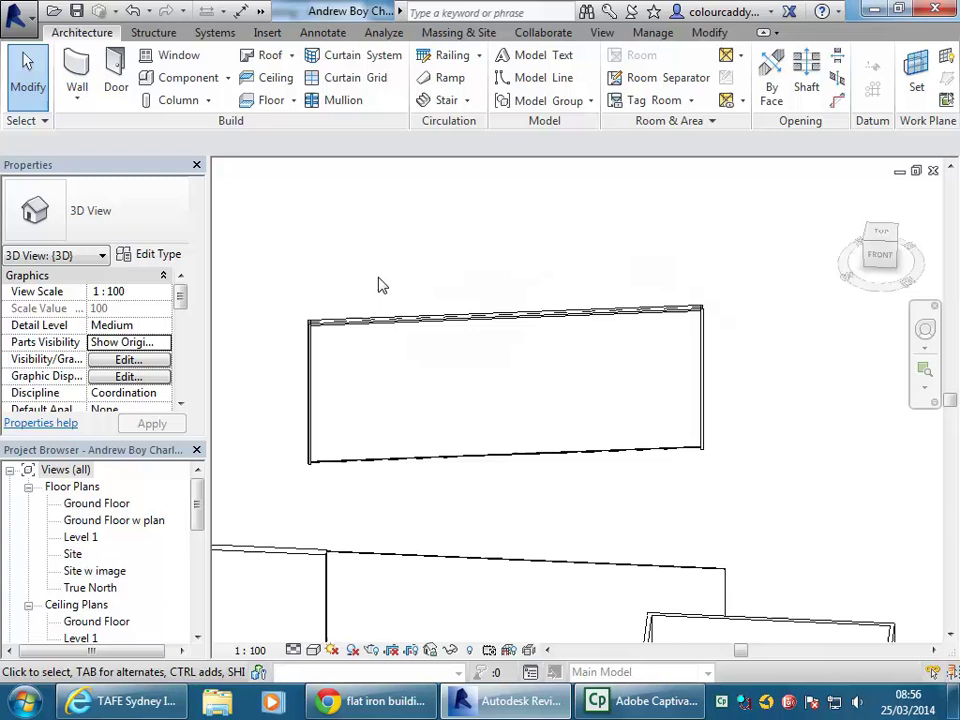
{"action": "left_click", "coordinate": [420, 317]}
{"action": "scroll", "coordinate": [443, 261], "scroll_direction": "down", "scroll_amount": 1}
{"action": "middle_click_drag", "start_coordinate": [443, 261], "coordinate": [472, 388]}
{"action": "scroll", "coordinate": [510, 255], "scroll_direction": "down", "scroll_amount": 2}
{"action": "scroll", "coordinate": [490, 373], "scroll_direction": "up", "scroll_amount": 1}
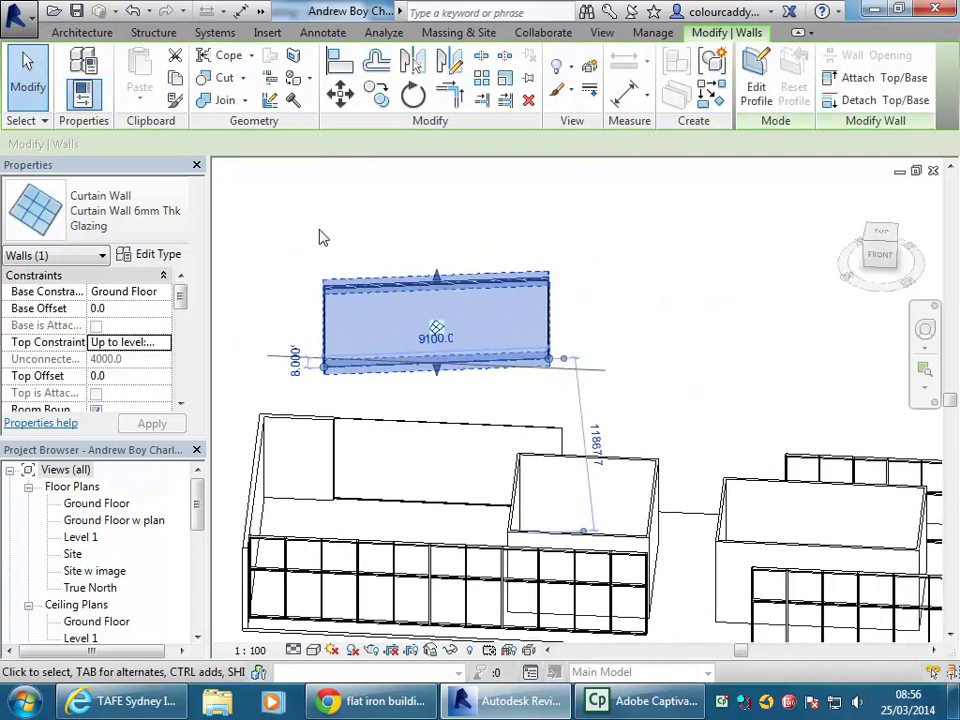
{"action": "scroll", "coordinate": [343, 261], "scroll_direction": "up", "scroll_amount": 2}
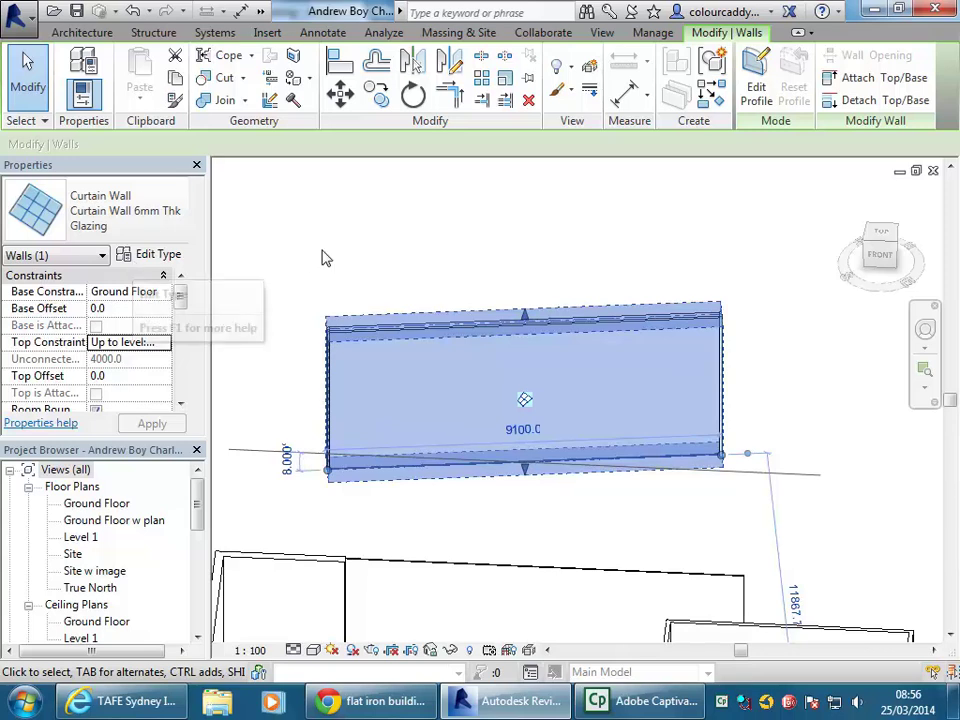
{"action": "left_click", "coordinate": [508, 249]}
- Change the three Storefront walls of the building to Curtain Wall 6mm Thk Glazing, deleting their type-generated gridlines
{"action": "middle_click_drag", "start_coordinate": [508, 249], "coordinate": [460, 238]}
{"action": "scroll", "coordinate": [576, 347], "scroll_direction": "down", "scroll_amount": 1}
{"action": "scroll", "coordinate": [538, 257], "scroll_direction": "down", "scroll_amount": 1}
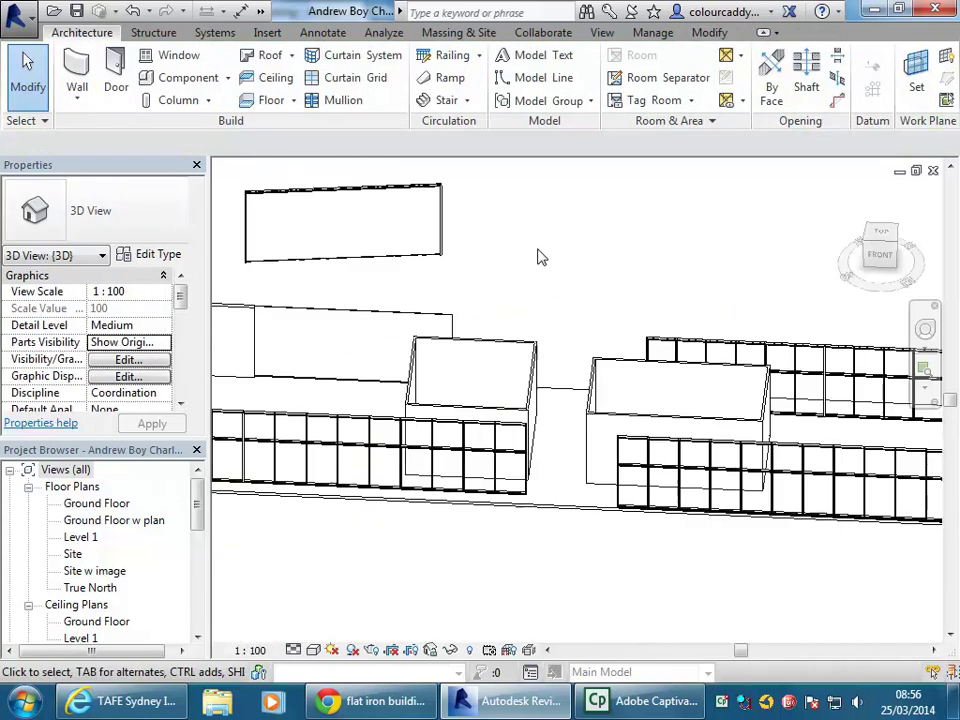
{"action": "scroll", "coordinate": [575, 352], "scroll_direction": "down", "scroll_amount": 2}
{"action": "left_click", "coordinate": [700, 395]}
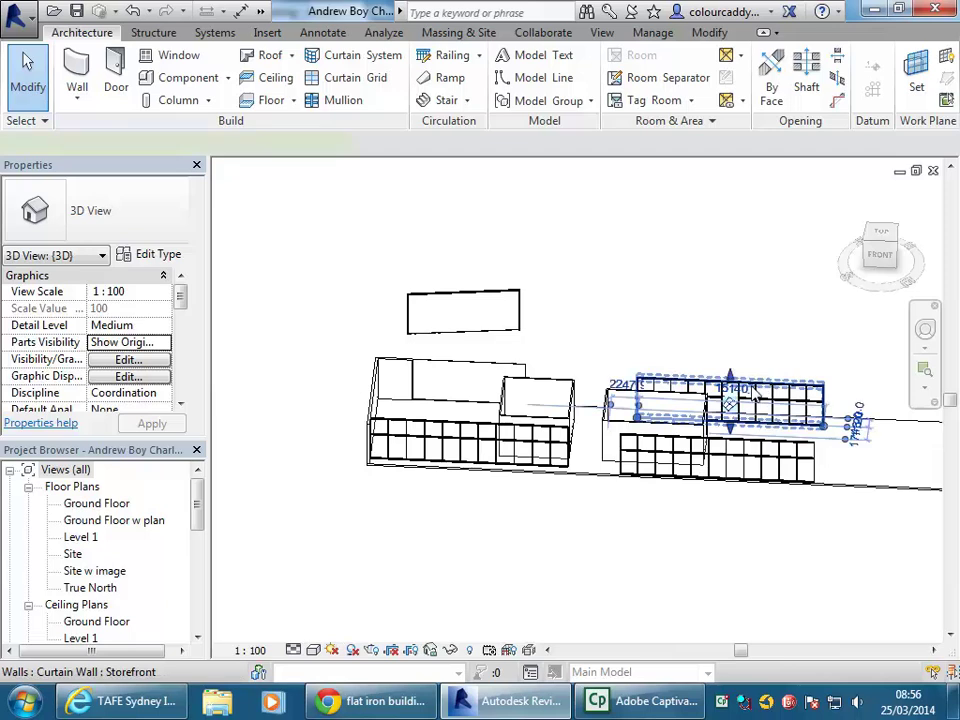
{"action": "left_click", "coordinate": [716, 488], "text": "ctrl"}
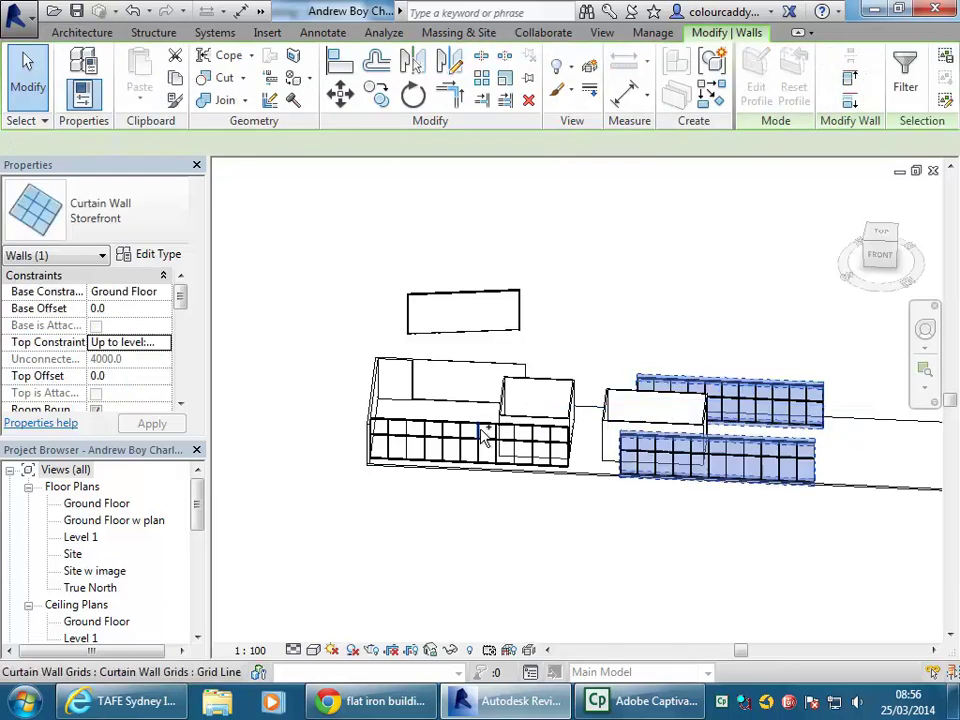
{"action": "left_click", "coordinate": [471, 416], "text": "ctrl"}
{"action": "scroll", "coordinate": [600, 338], "scroll_direction": "up", "scroll_amount": 2}
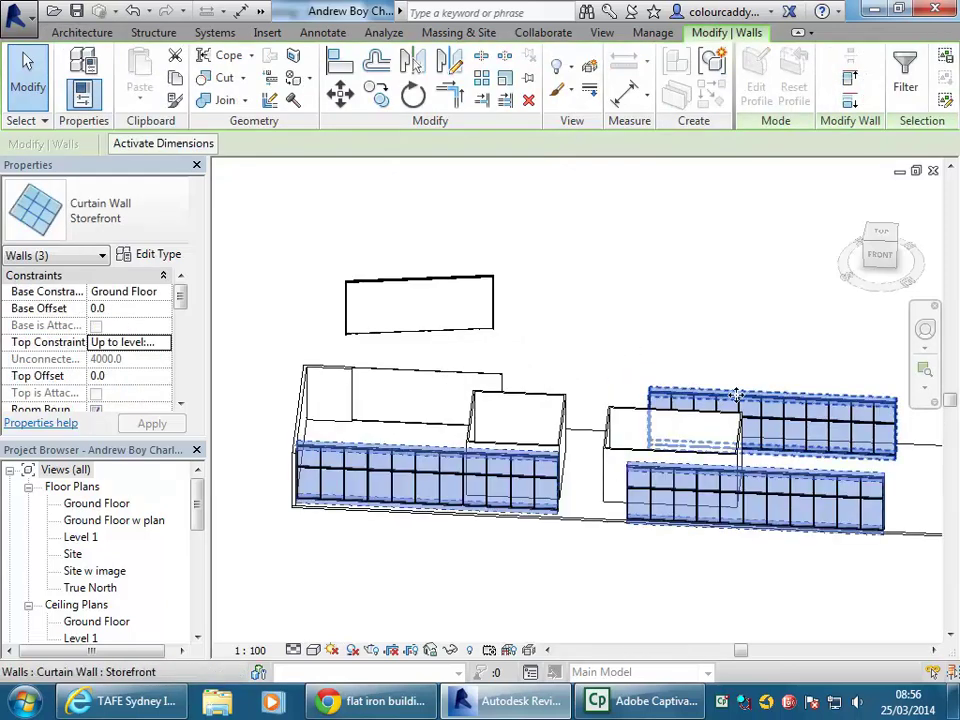
{"action": "left_click", "coordinate": [134, 214]}
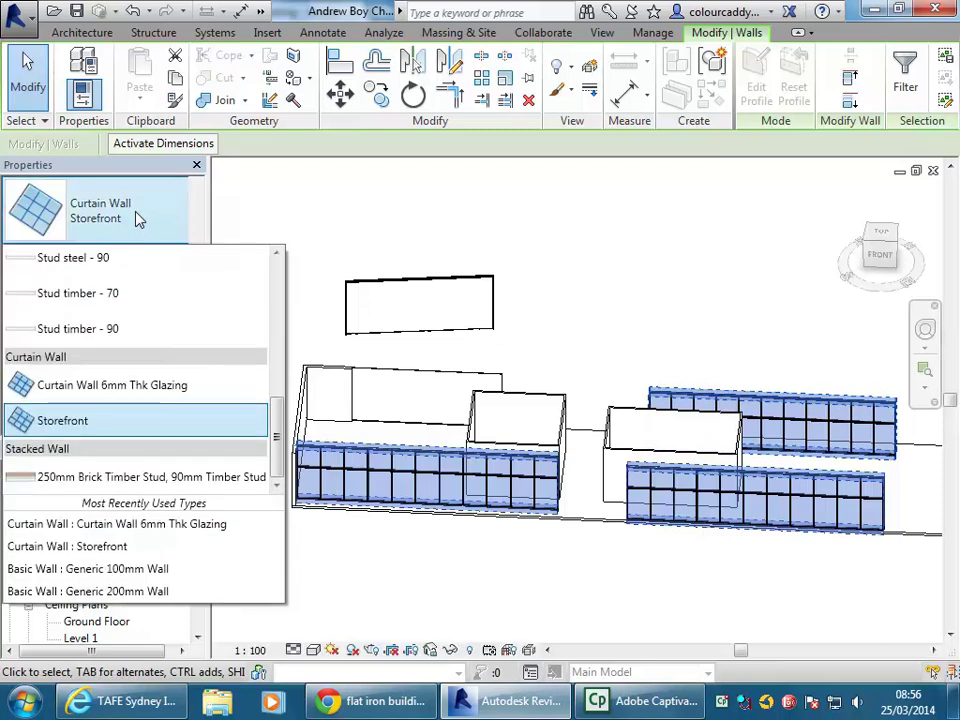
{"action": "left_click", "coordinate": [137, 391]}
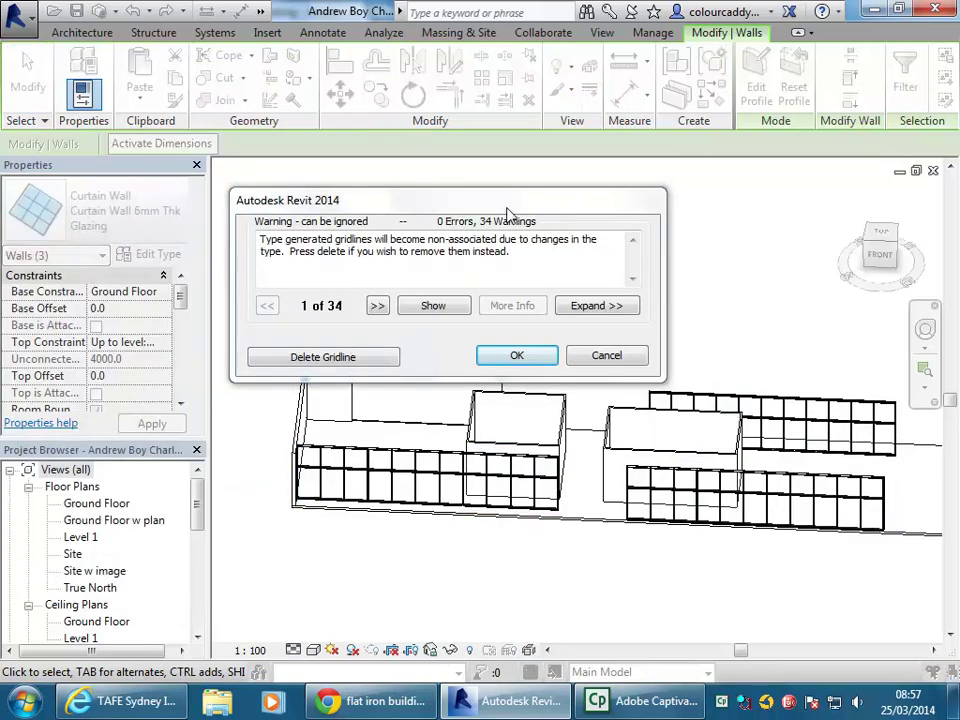
{"action": "left_click", "coordinate": [322, 357]}
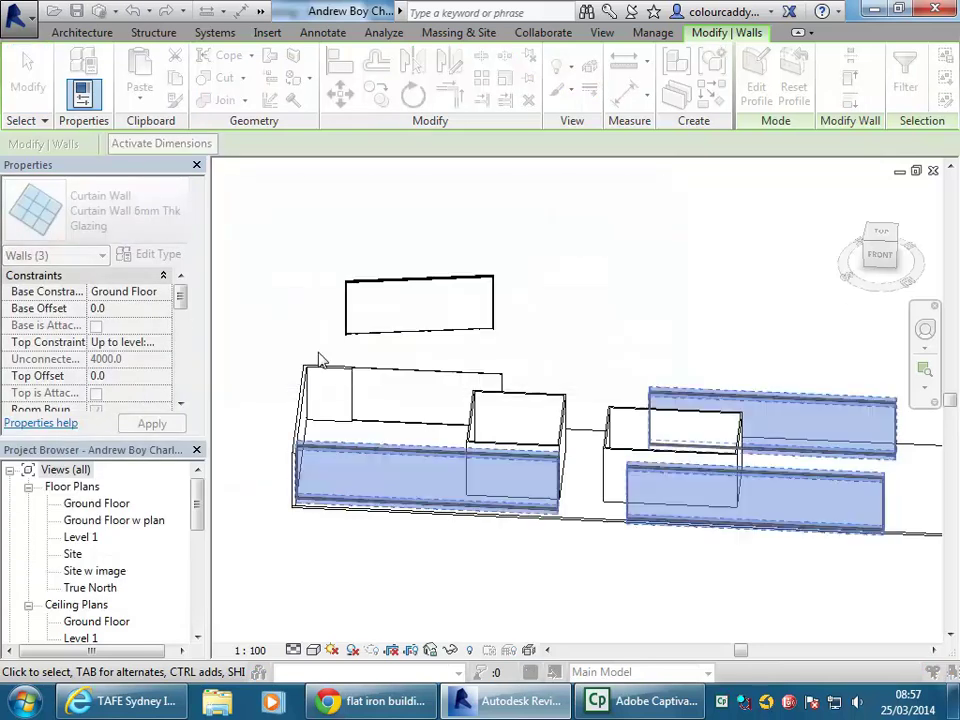
{"action": "left_click", "coordinate": [600, 345]}
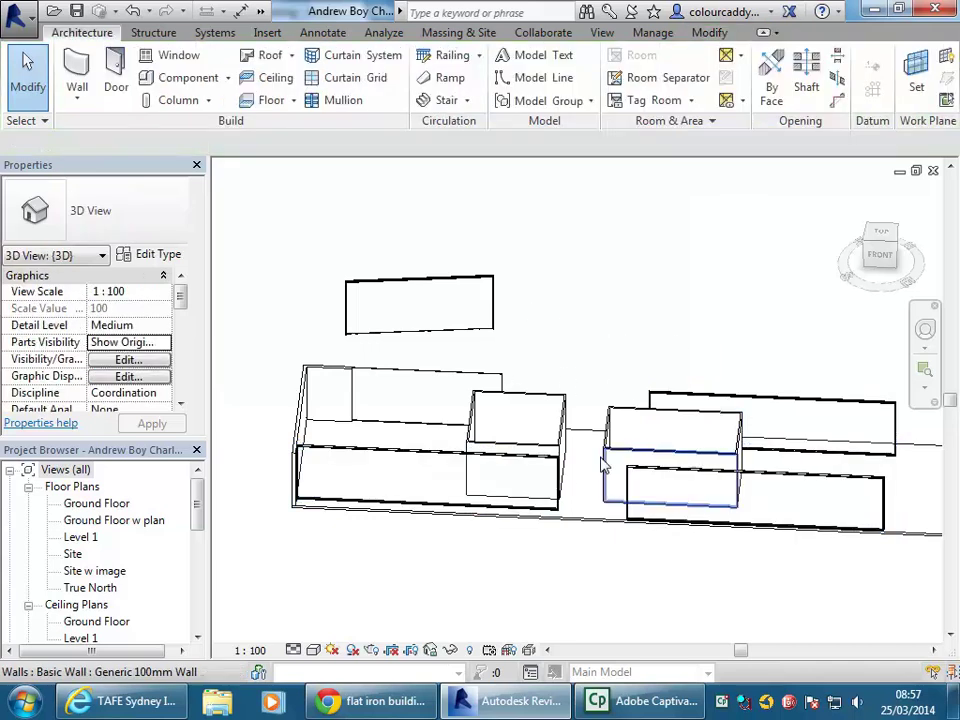
- Delete all remaining mullions in the model by window-selecting everything and filtering the selection to Curtain Wall Mullions only
{"action": "scroll", "coordinate": [335, 472], "scroll_direction": "up", "scroll_amount": 5}
{"action": "scroll", "coordinate": [491, 443], "scroll_direction": "down", "scroll_amount": 2}
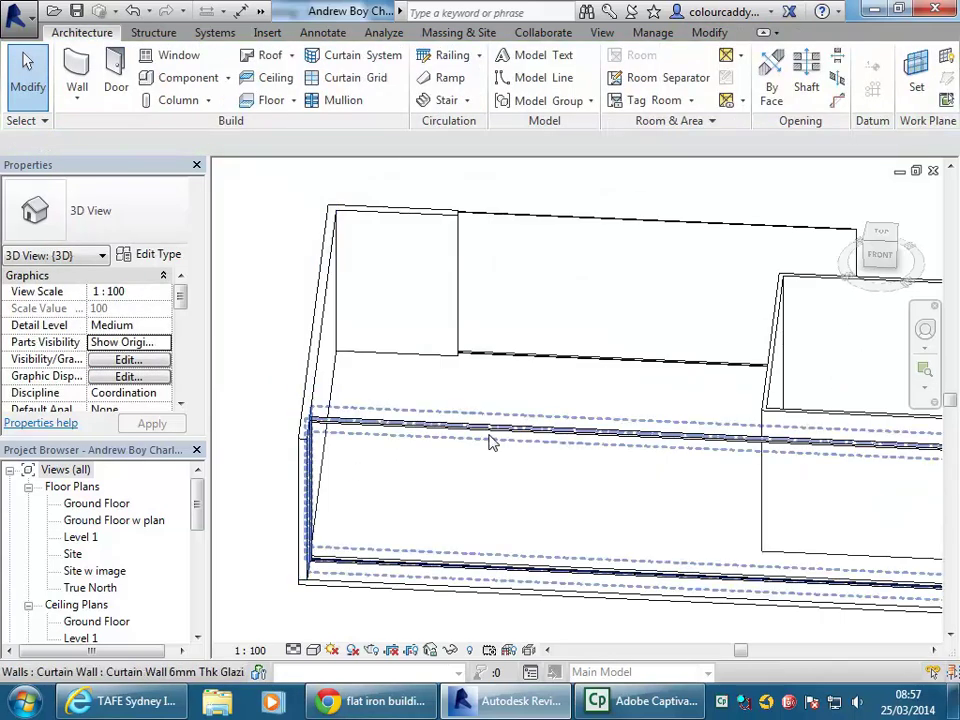
{"action": "scroll", "coordinate": [574, 403], "scroll_direction": "down", "scroll_amount": 5}
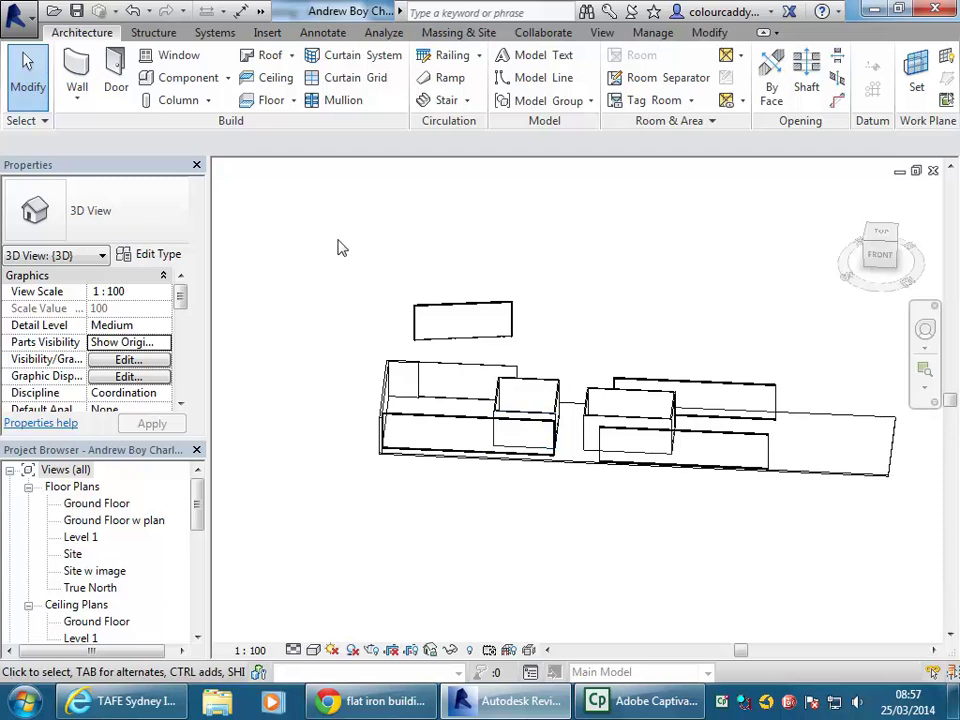
{"action": "middle_click_drag", "start_coordinate": [320, 240], "coordinate": [285, 264]}
{"action": "left_click_drag", "start_coordinate": [258, 230], "coordinate": [883, 585]}
{"action": "left_click", "coordinate": [755, 78]}
{"action": "left_click", "coordinate": [606, 258]}
{"action": "left_click", "coordinate": [312, 243]}
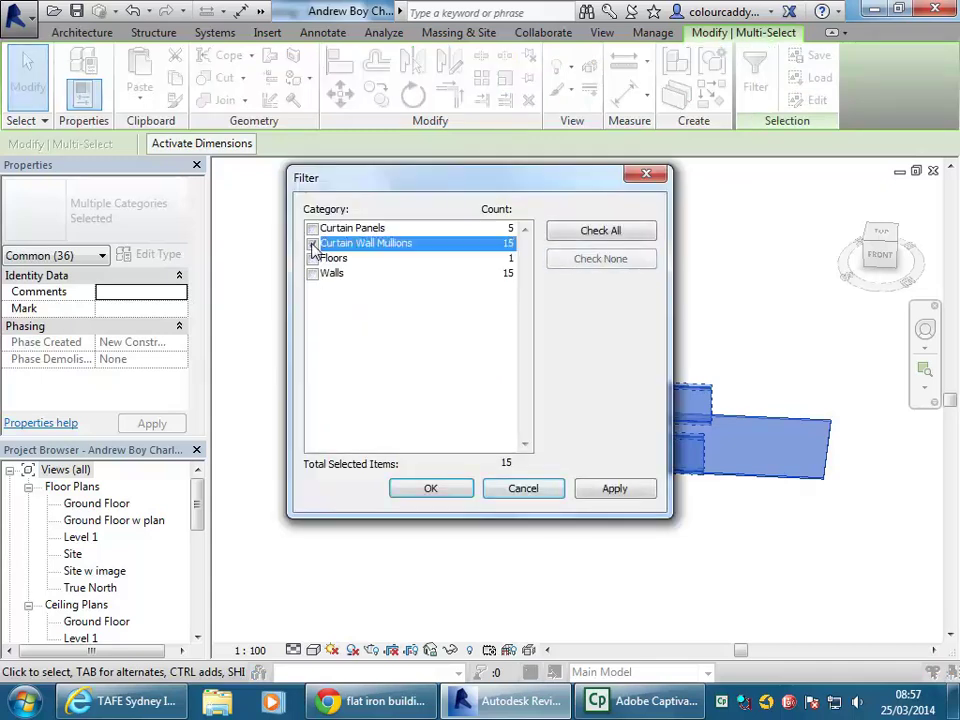
{"action": "left_click", "coordinate": [428, 489]}
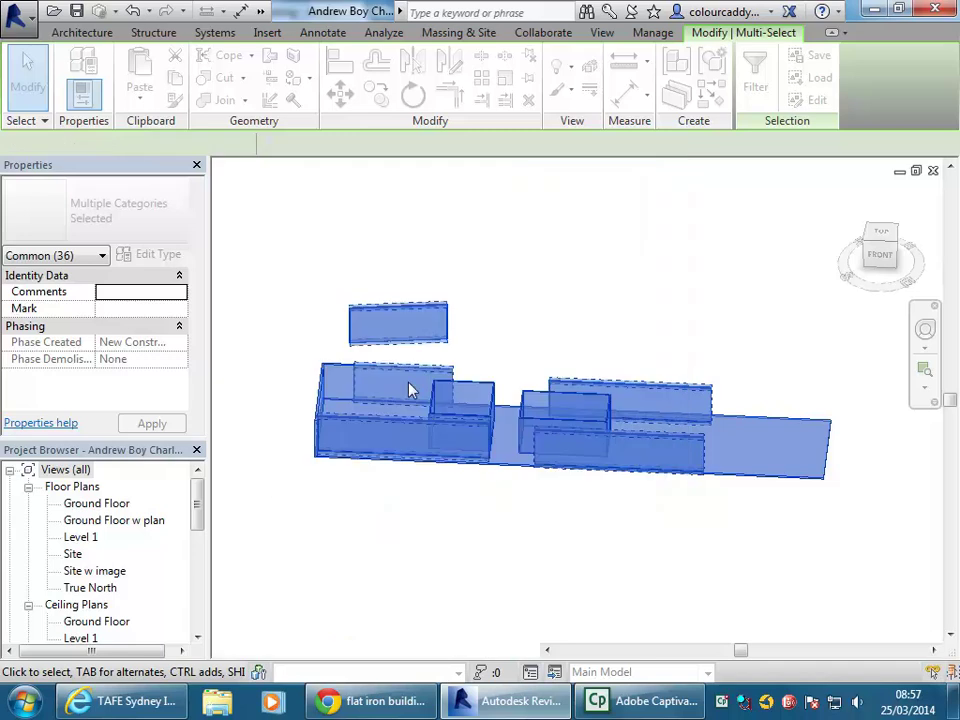
{"action": "left_click", "coordinate": [276, 300]}
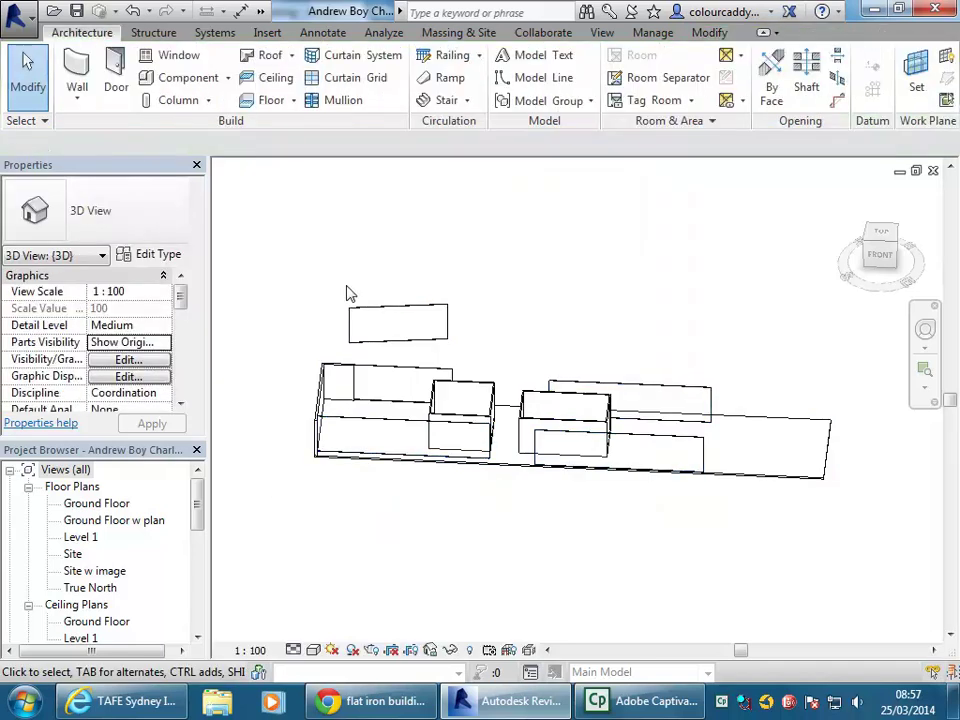
- Select the building's long front curtain wall and review the wall types available for it
{"action": "scroll", "coordinate": [347, 294], "scroll_direction": "up", "scroll_amount": 4}
{"action": "left_click", "coordinate": [396, 343]}
{"action": "left_click", "coordinate": [386, 285]}
{"action": "middle_click_drag", "start_coordinate": [386, 285], "coordinate": [392, 461]}
{"action": "scroll", "coordinate": [454, 407], "scroll_direction": "up", "scroll_amount": 4}
{"action": "left_click", "coordinate": [462, 412]}
{"action": "mouse_move", "coordinate": [516, 392]}
{"action": "middle_mouse_down"}
{"action": "mouse_move", "coordinate": [416, 364]}
{"action": "mouse_move", "coordinate": [512, 388]}
{"action": "middle_mouse_up"}
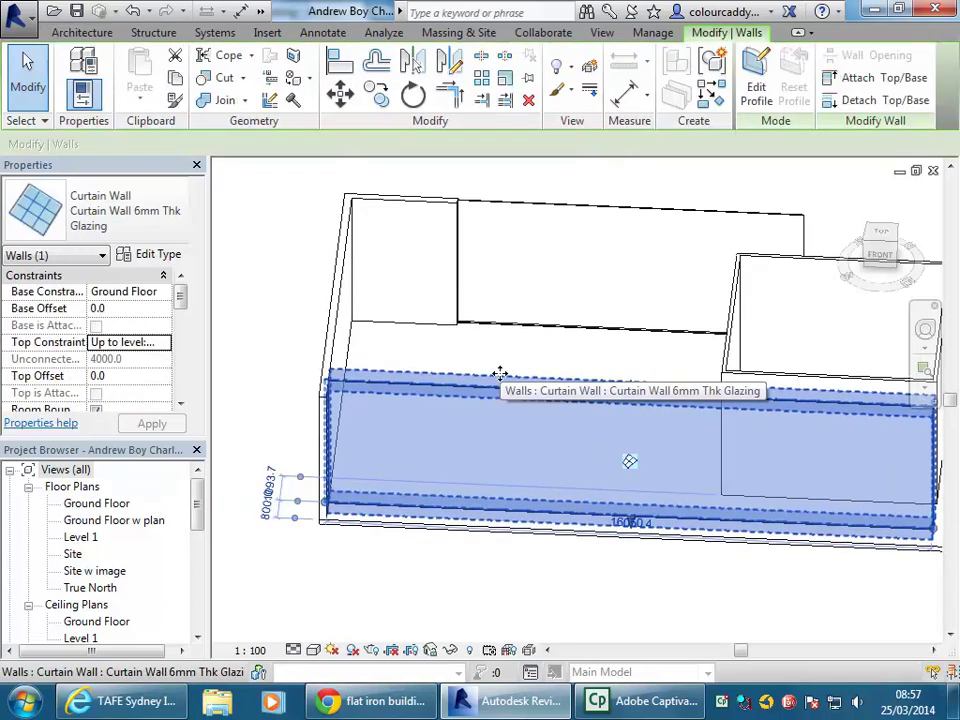
{"action": "left_click", "coordinate": [135, 220]}
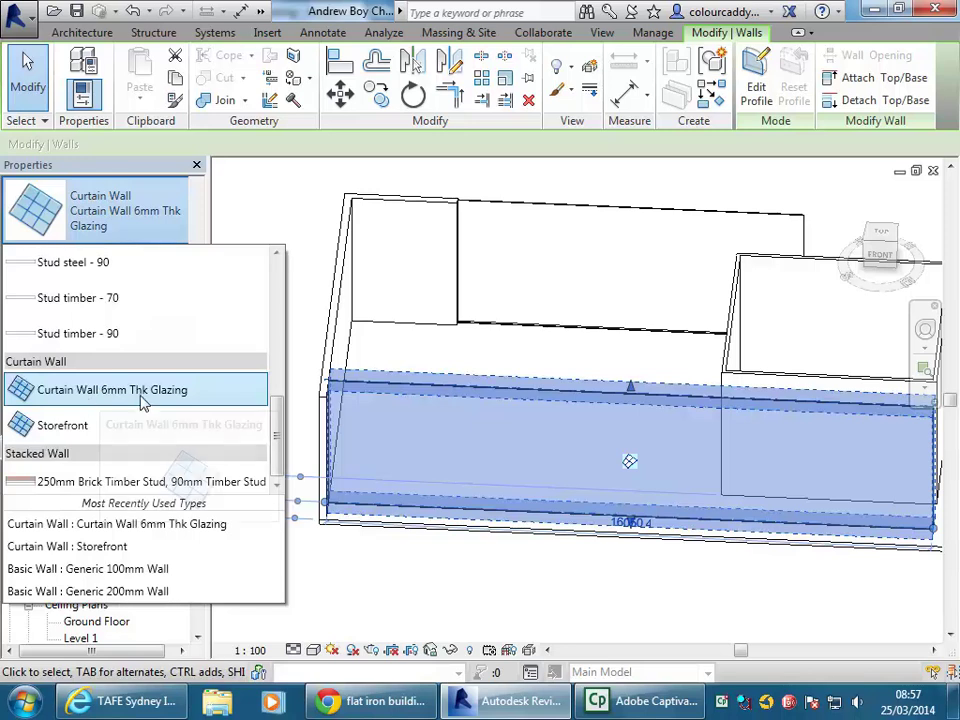
{"action": "key", "text": "Escape"}
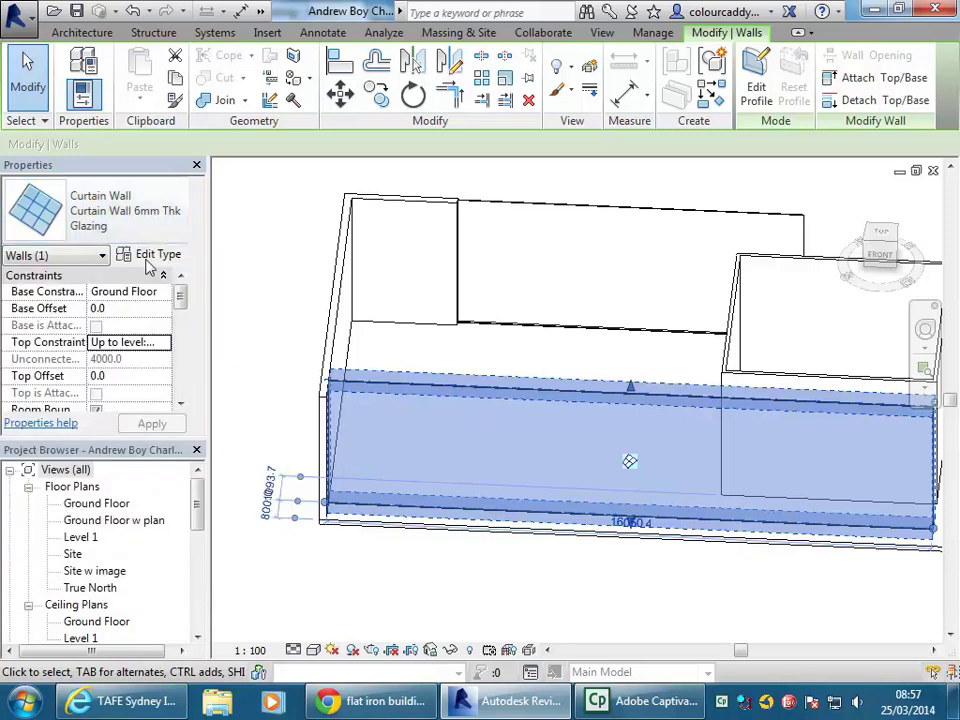
- Duplicate the front wall's Curtain Wall 6mm Thk Glazing type as Material Bar Curtain Wall
{"action": "left_click", "coordinate": [150, 256]}
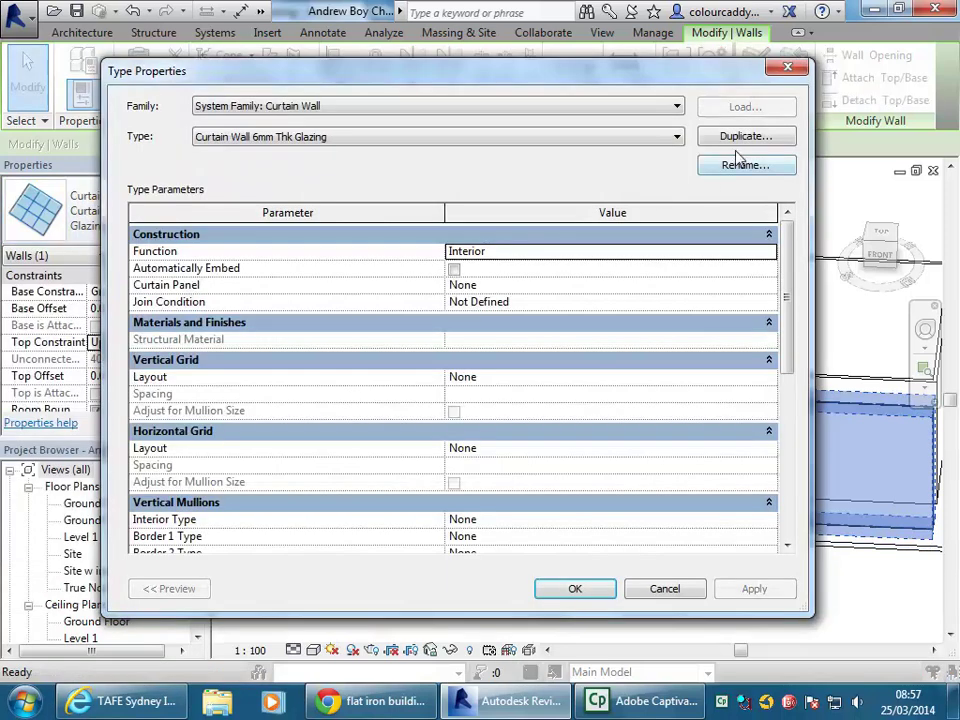
{"action": "left_click", "coordinate": [622, 139]}
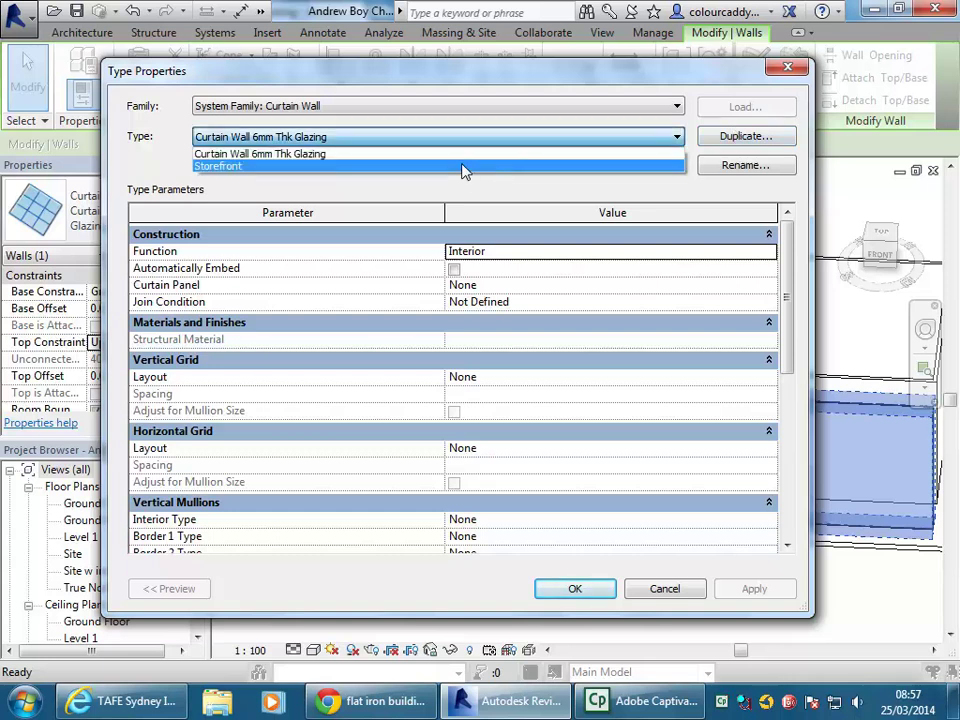
{"action": "left_click", "coordinate": [506, 142]}
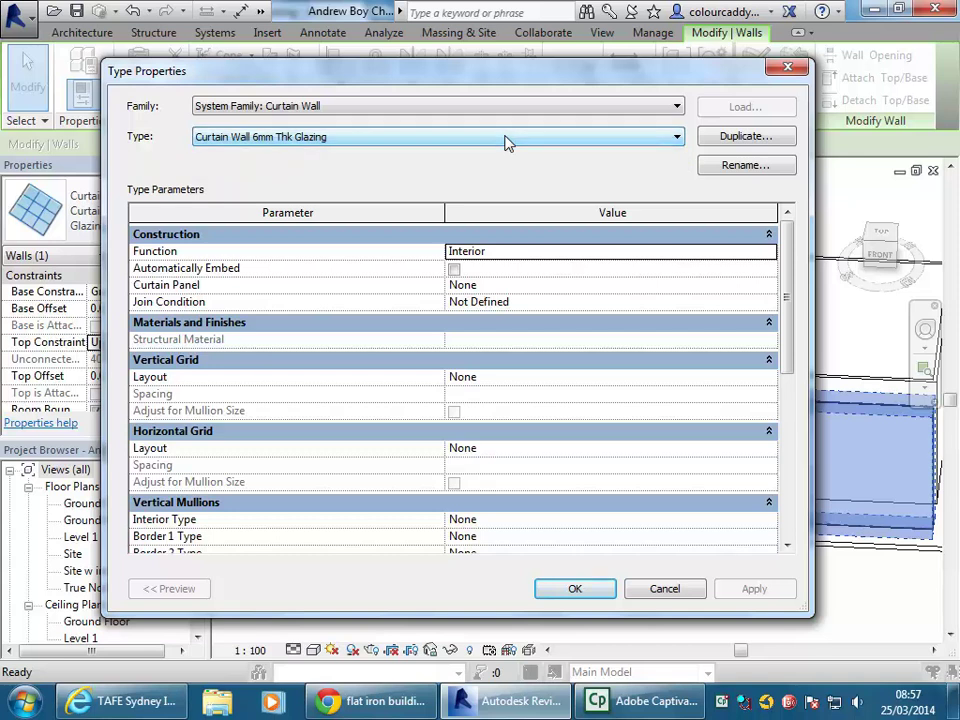
{"action": "left_click", "coordinate": [740, 137]}
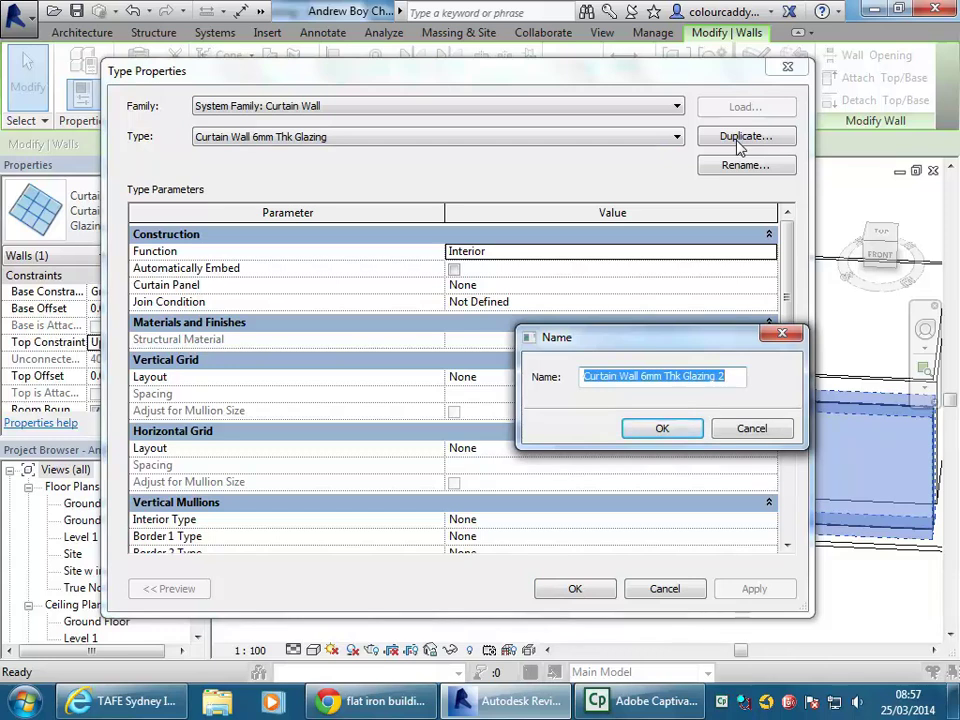
{"action": "type", "text": "B"}
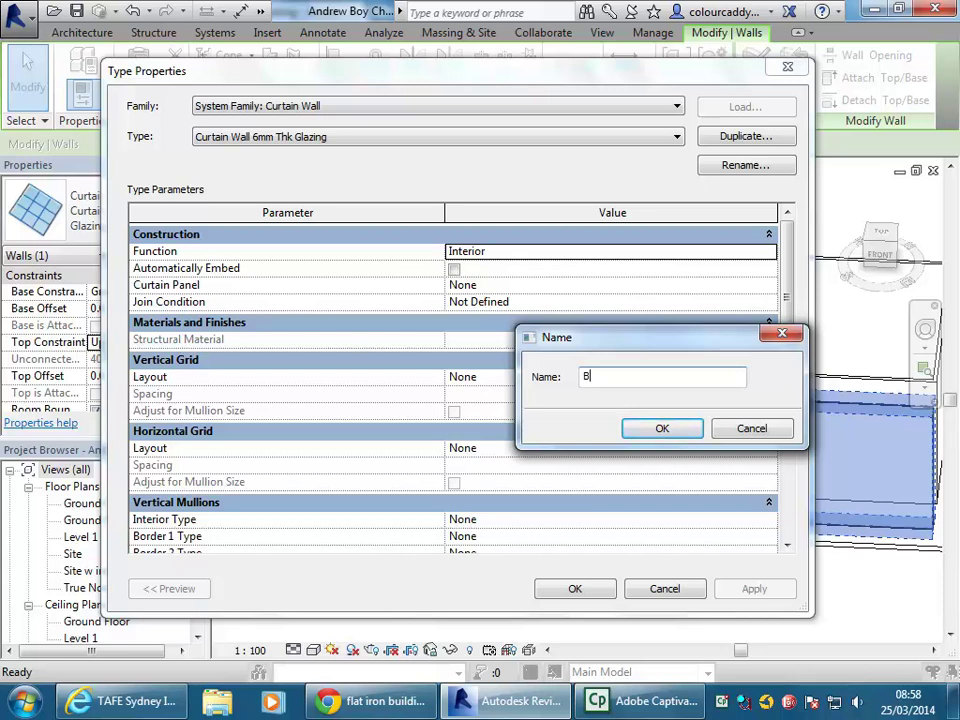
{"action": "key", "text": "BackSpace"}
{"action": "type", "text": "Ma"}
{"action": "type", "text": "terial Bar Curtain Wall"}
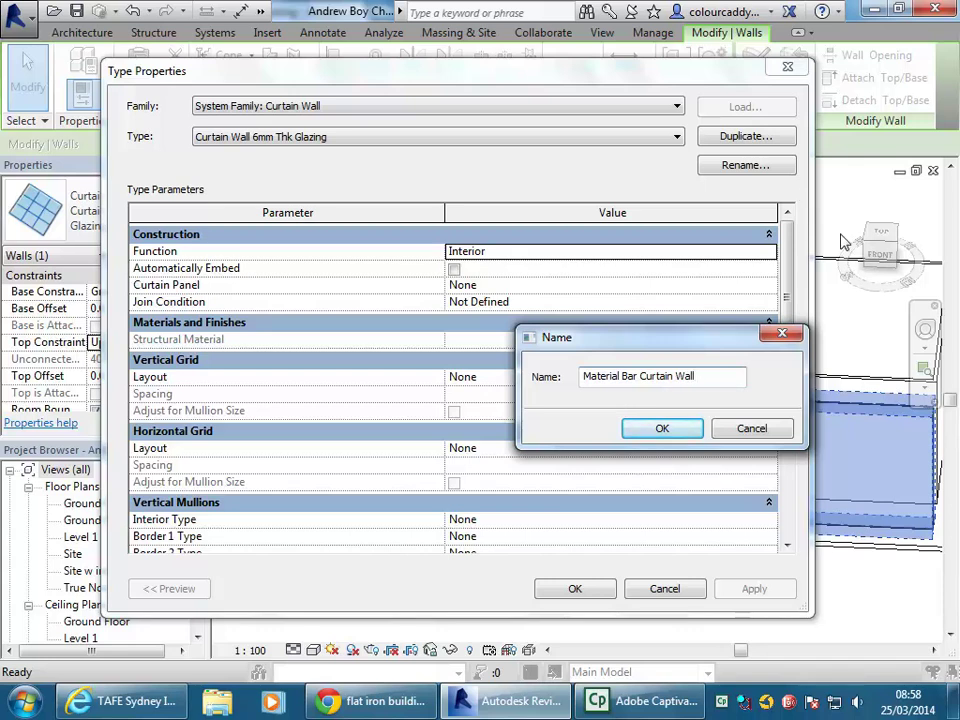
{"action": "left_click_drag", "start_coordinate": [665, 343], "coordinate": [509, 300]}
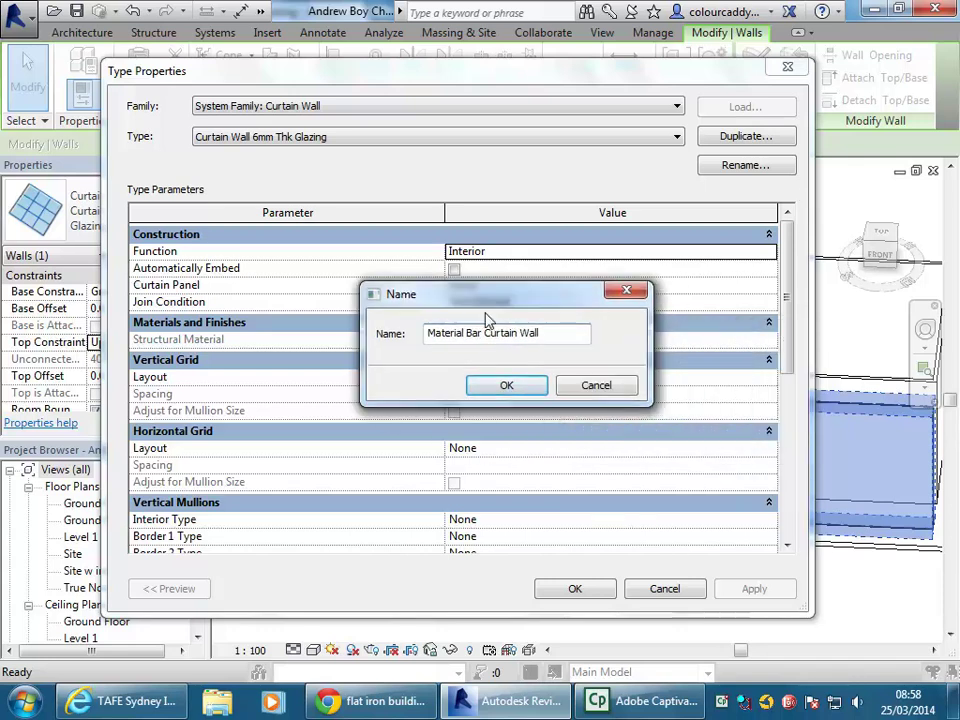
{"action": "left_click", "coordinate": [505, 388]}
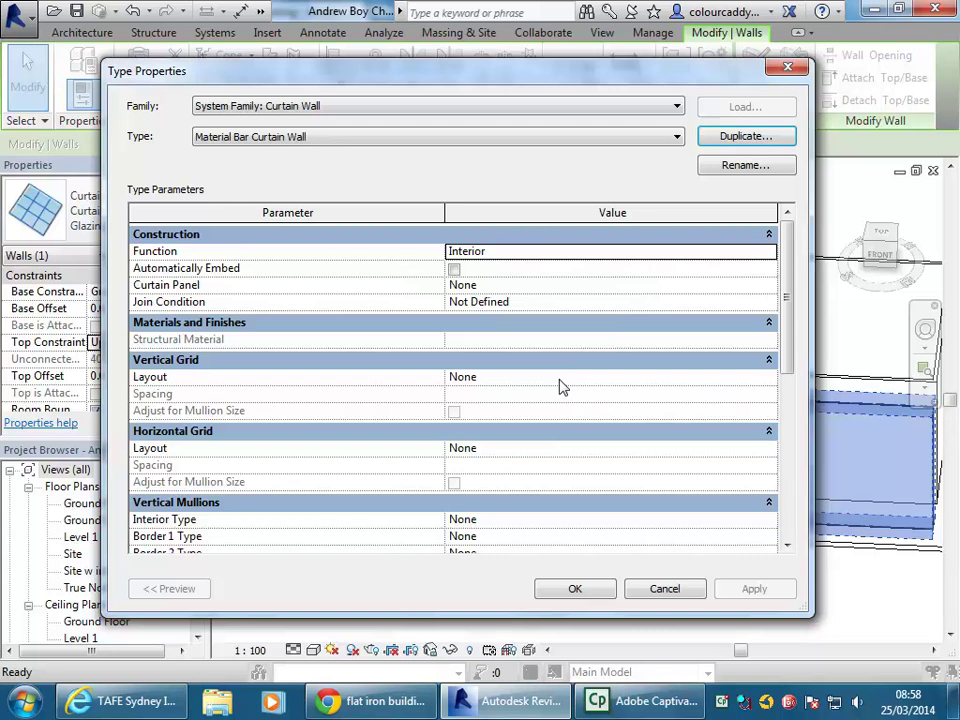
- Set the vertical grid layout of the Material Bar Curtain Wall type to Maximum Spacing
{"action": "left_click_drag", "start_coordinate": [788, 300], "coordinate": [789, 327]}
{"action": "left_click", "coordinate": [683, 323]}
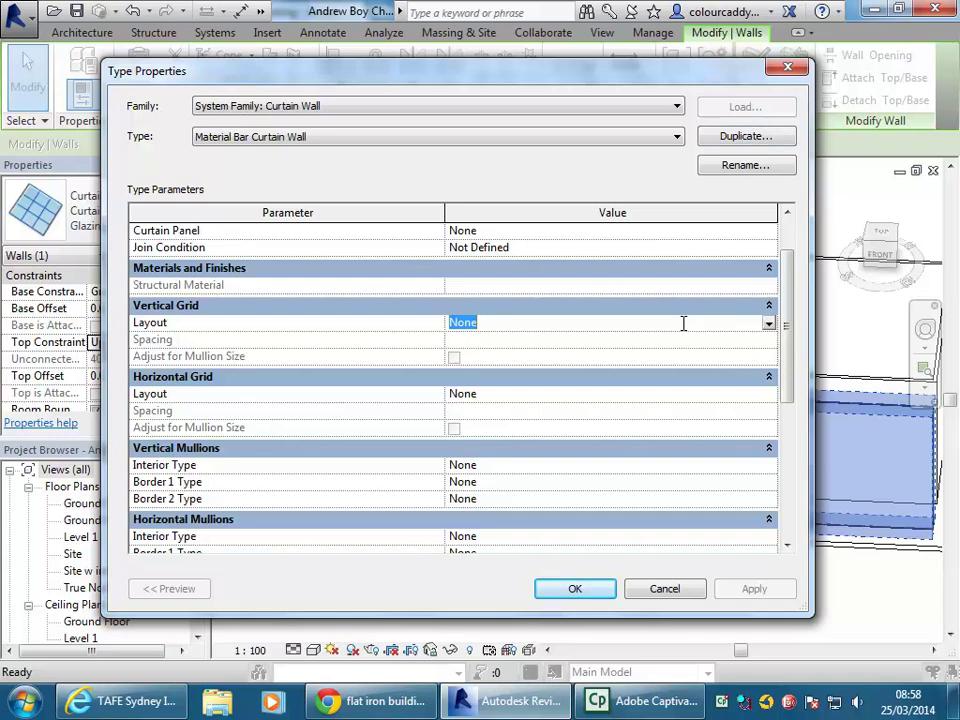
{"action": "left_click", "coordinate": [769, 325]}
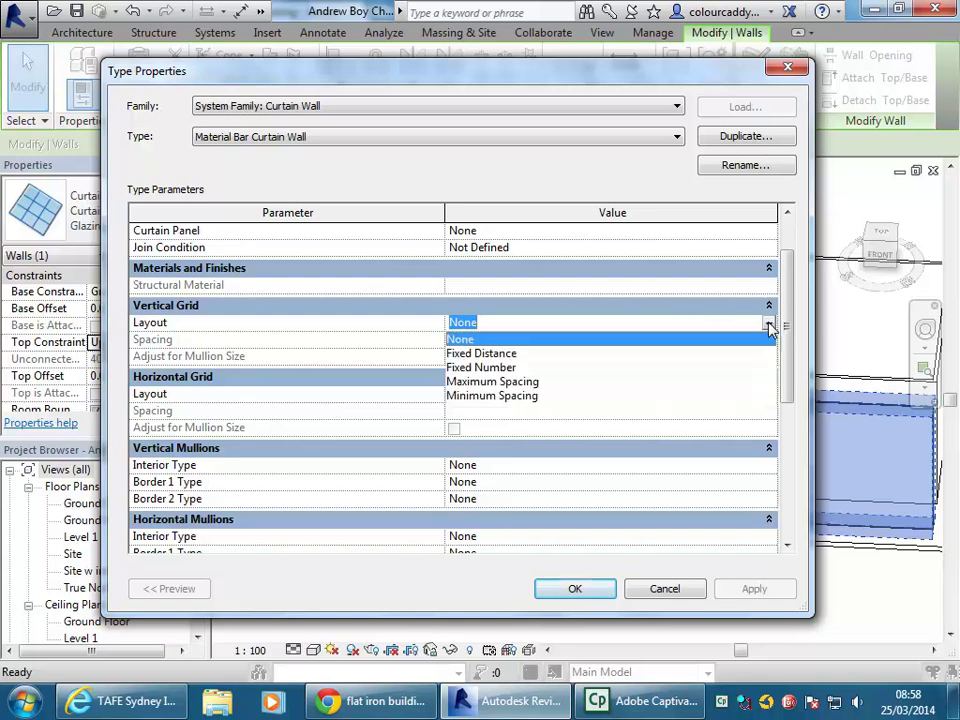
{"action": "left_click", "coordinate": [489, 382]}
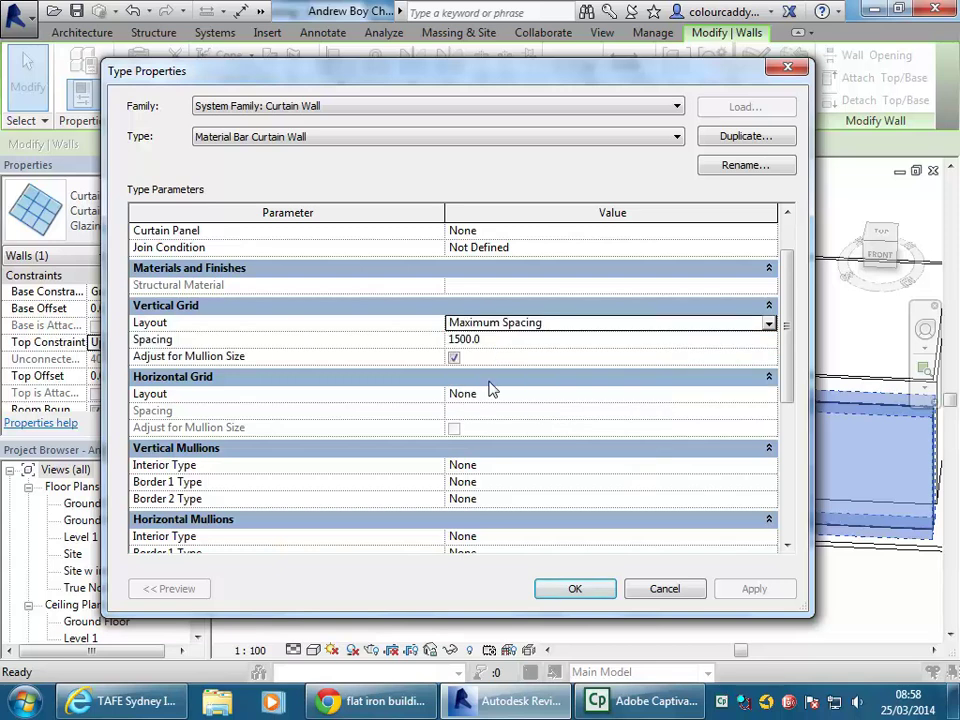
{"action": "left_click", "coordinate": [504, 340]}
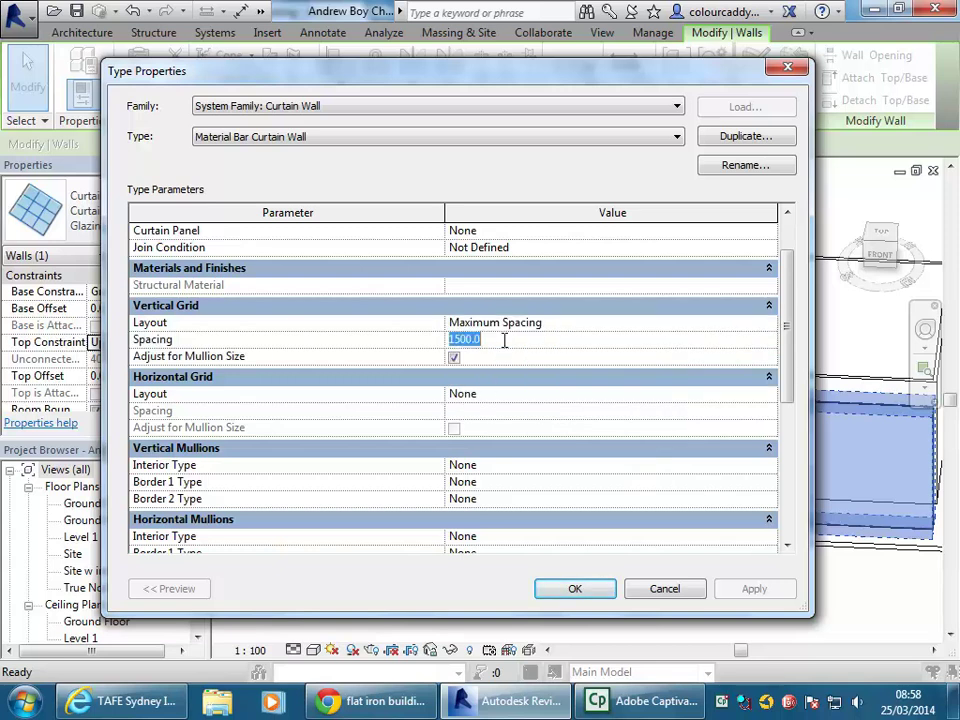
- Switch to Windows Explorer and open Plan.jpg from P:\EDU_DC_InteriorDesign\CAD 2\Existing Drawings & Photos in Windows Photo Viewer
{"action": "left_click", "coordinate": [218, 701]}
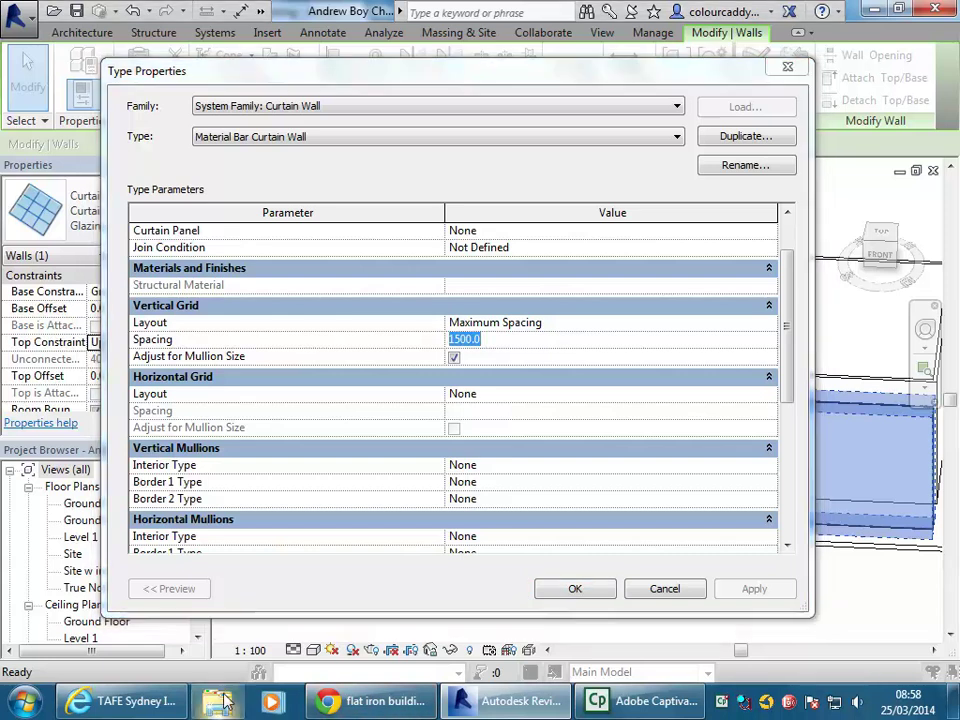
{"action": "left_click", "coordinate": [186, 390]}
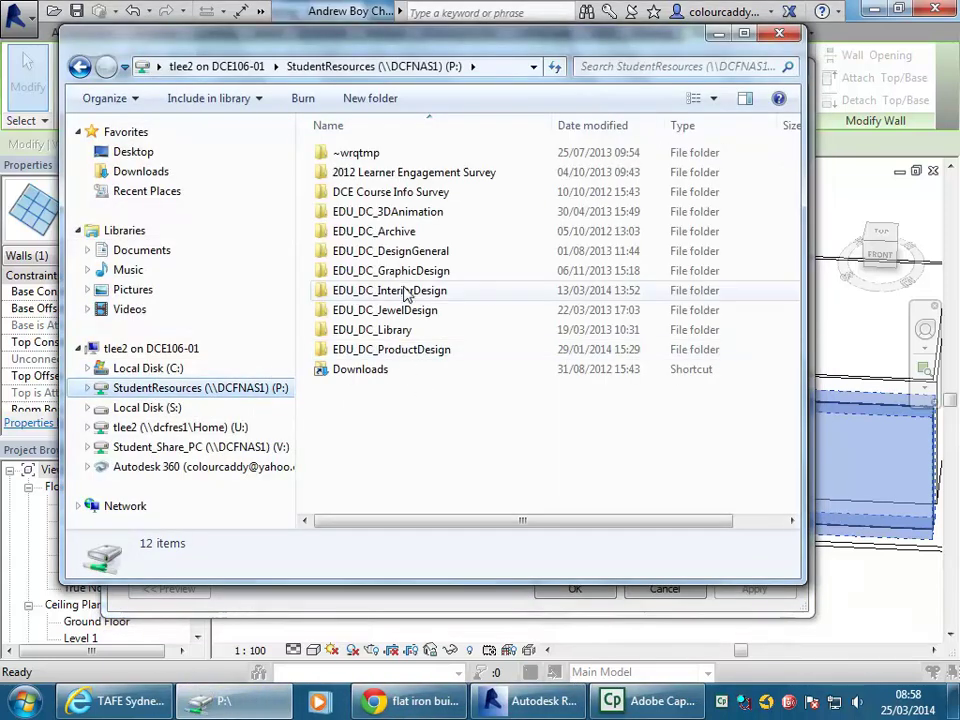
{"action": "double_click", "coordinate": [385, 291]}
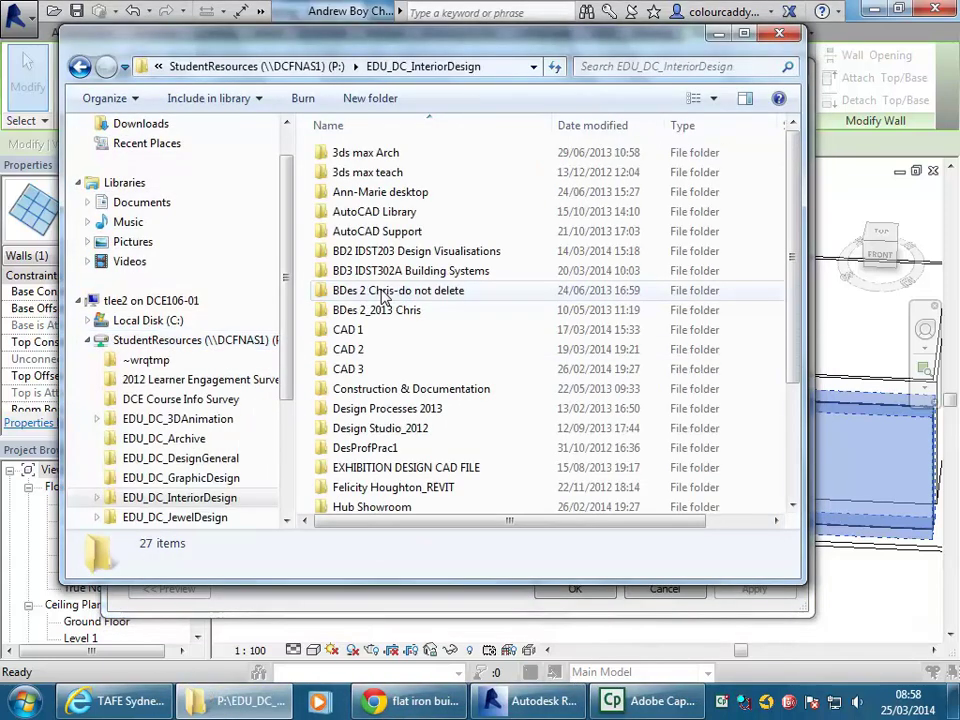
{"action": "double_click", "coordinate": [345, 406]}
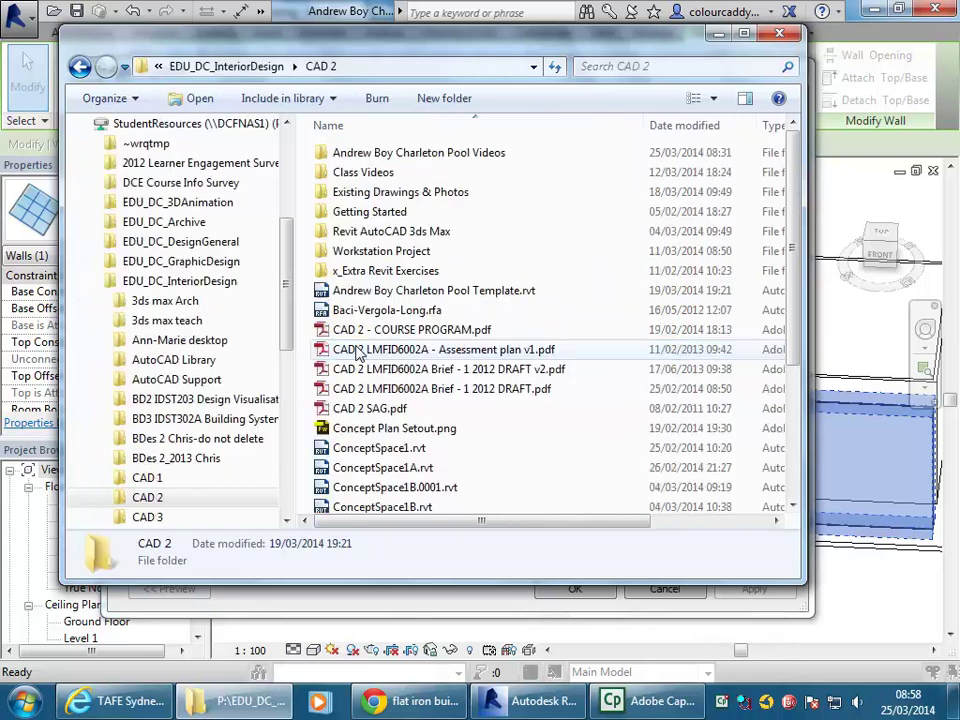
{"action": "double_click", "coordinate": [360, 192]}
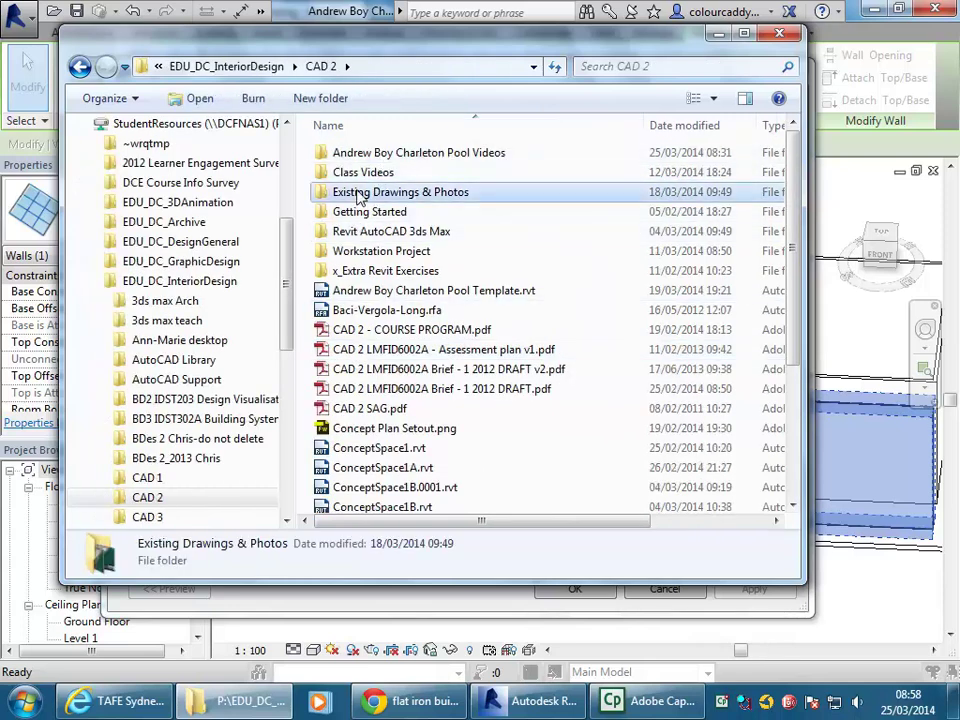
{"action": "left_click", "coordinate": [369, 407]}
{"action": "scroll", "coordinate": [323, 306], "scroll_direction": "down", "scroll_amount": 2}
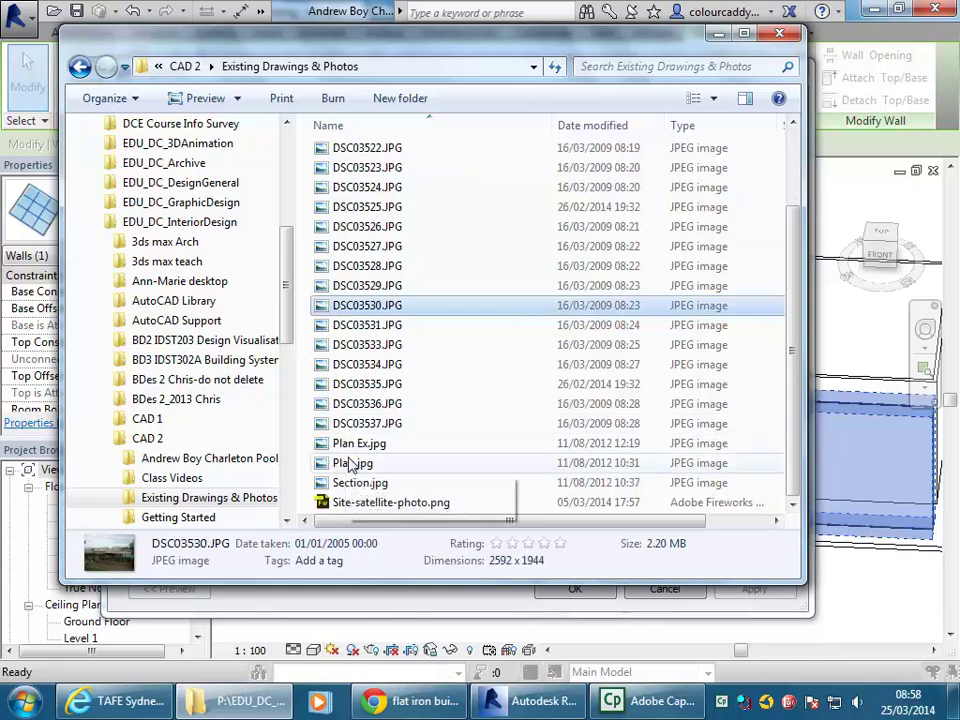
{"action": "left_click", "coordinate": [345, 462]}
{"action": "right_click", "coordinate": [346, 463]}
{"action": "mouse_move", "coordinate": [443, 250]}
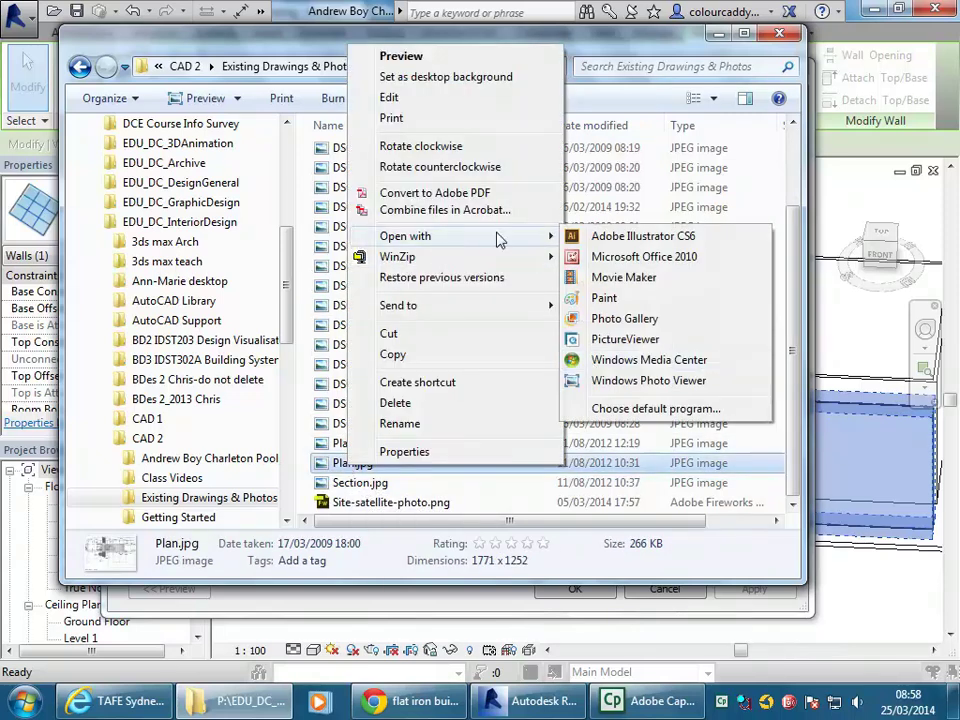
{"action": "left_click", "coordinate": [604, 381]}
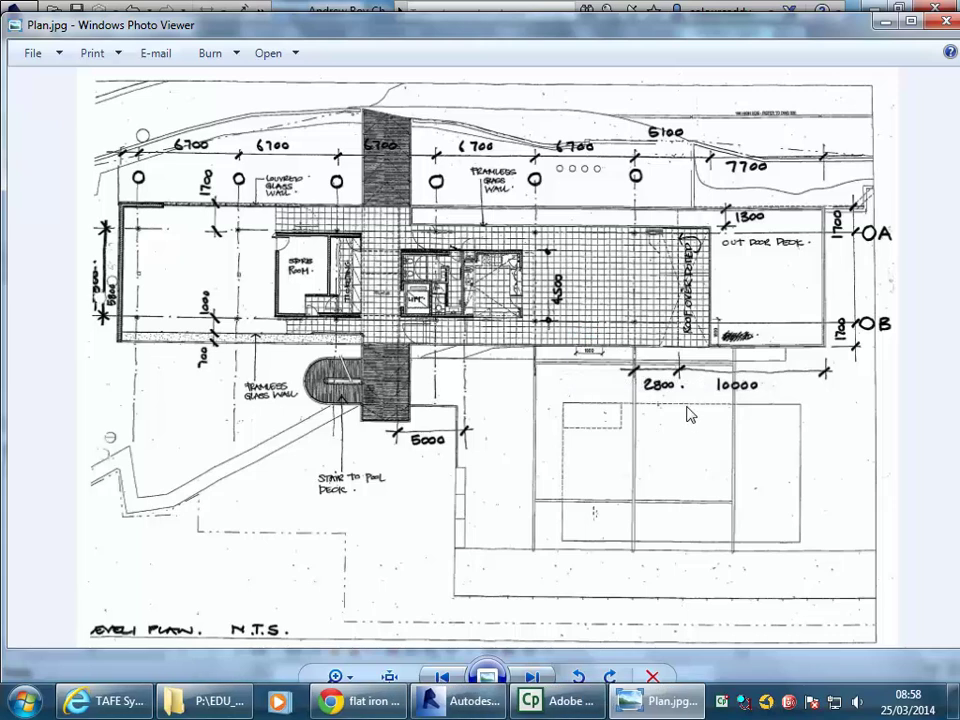
- Read the spacing dimension beside the lower glass wall on the plan, return to Revit and set the vertical grid spacing to 1800
{"action": "scroll", "coordinate": [600, 375], "scroll_direction": "up", "scroll_amount": 5}
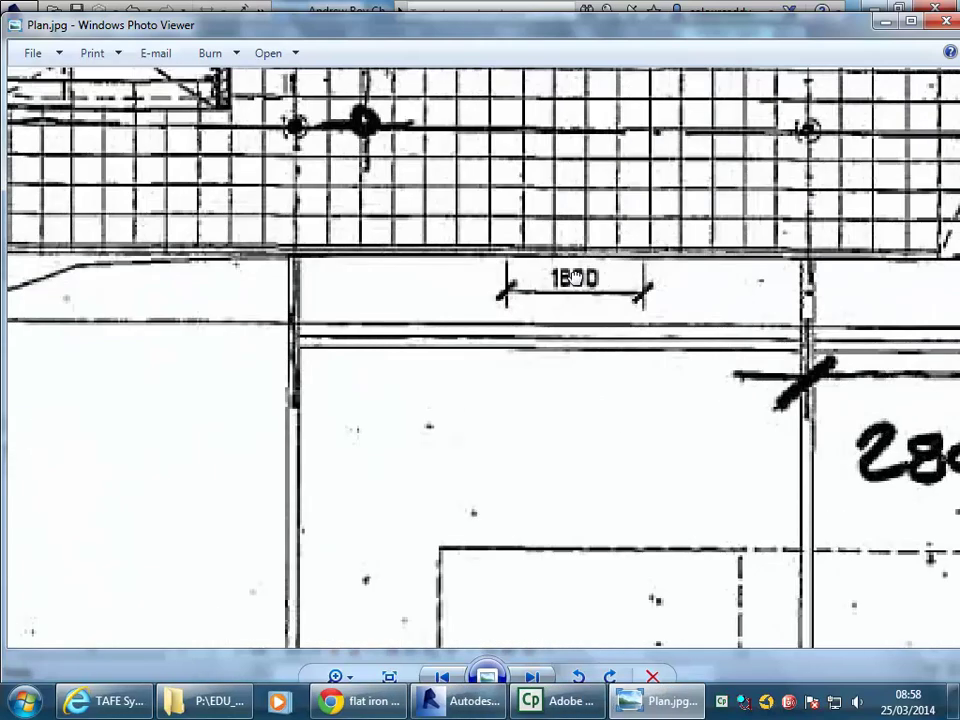
{"action": "left_click_drag", "start_coordinate": [576, 277], "coordinate": [574, 400]}
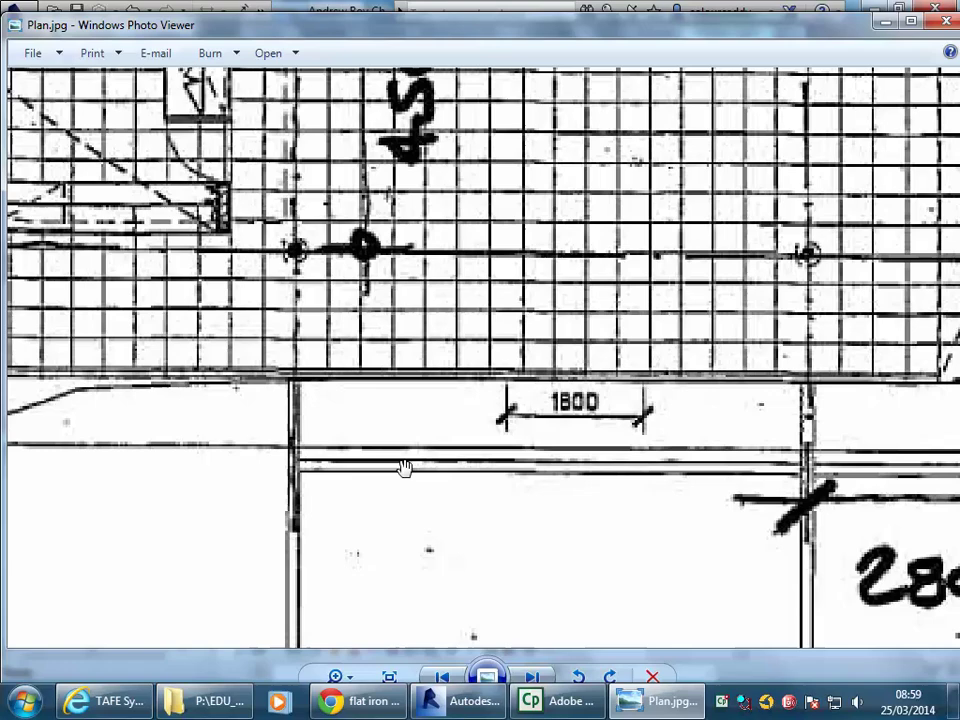
{"action": "left_click", "coordinate": [885, 20]}
{"action": "key", "text": "Escape"}
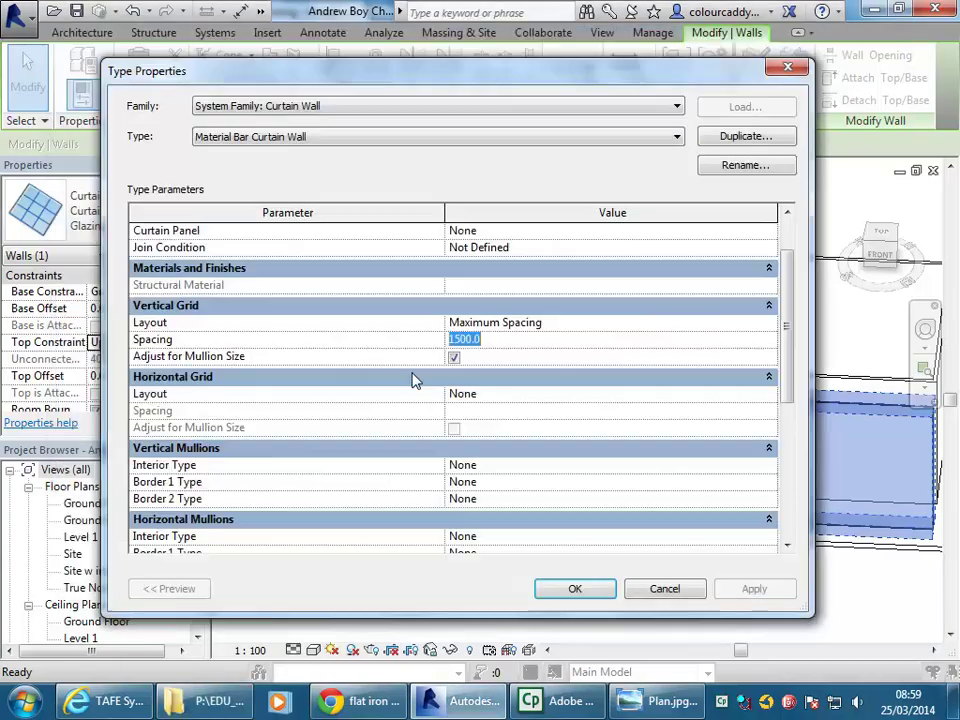
{"action": "type", "text": "1"}
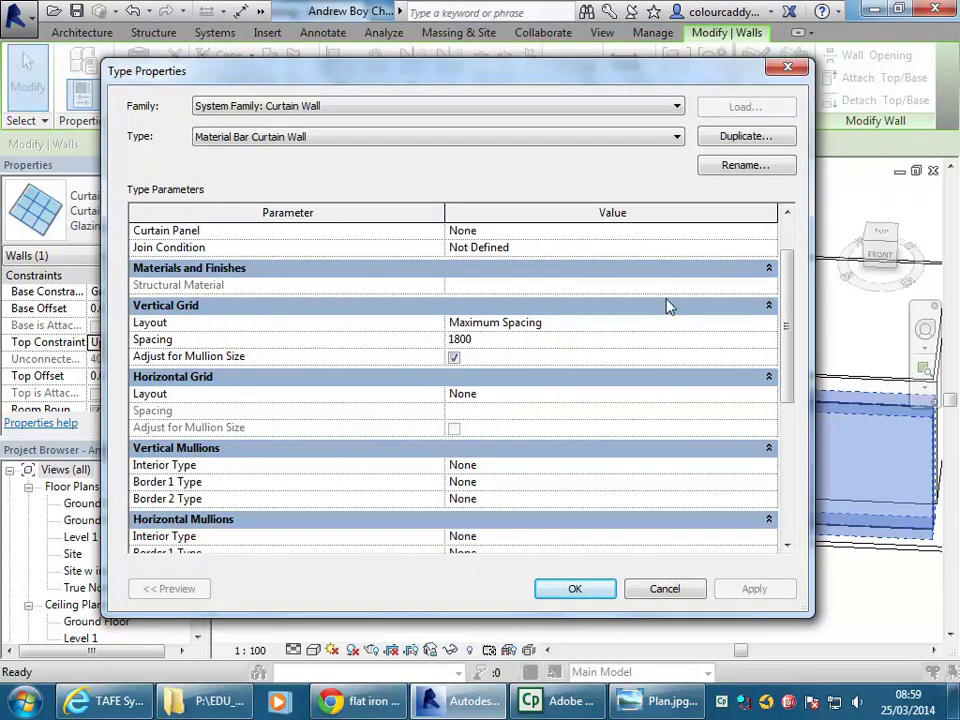
- Set the interior vertical mullion type of Material Bar Curtain Wall to Rectangular Mullion : 50 x 150mm and apply the type changes
{"action": "left_click_drag", "start_coordinate": [791, 302], "coordinate": [793, 357]}
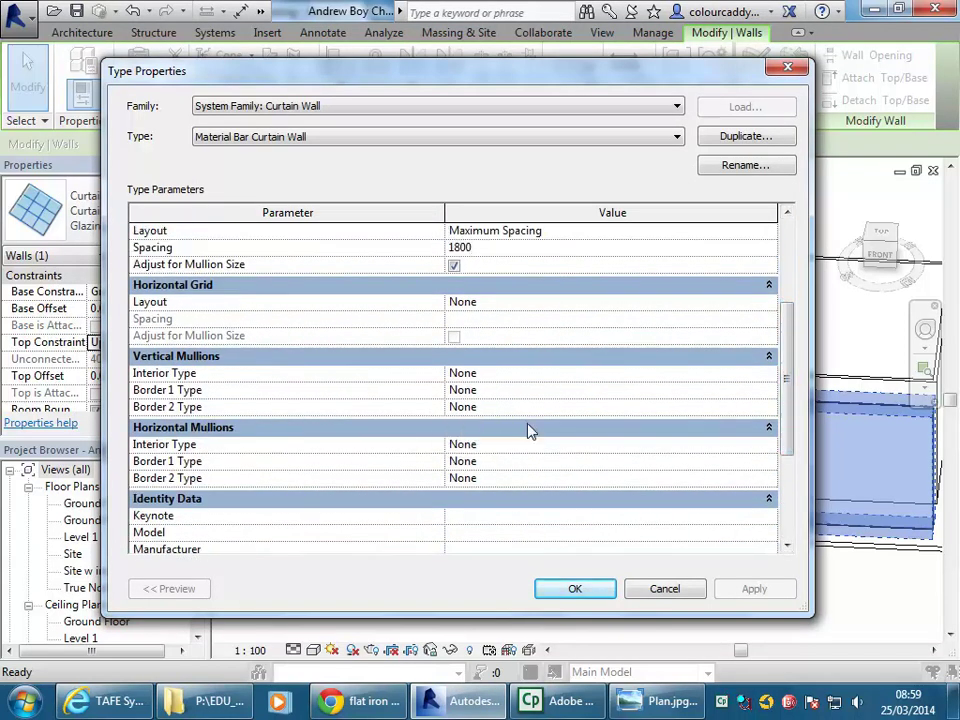
{"action": "left_click", "coordinate": [515, 390]}
{"action": "left_click", "coordinate": [523, 372]}
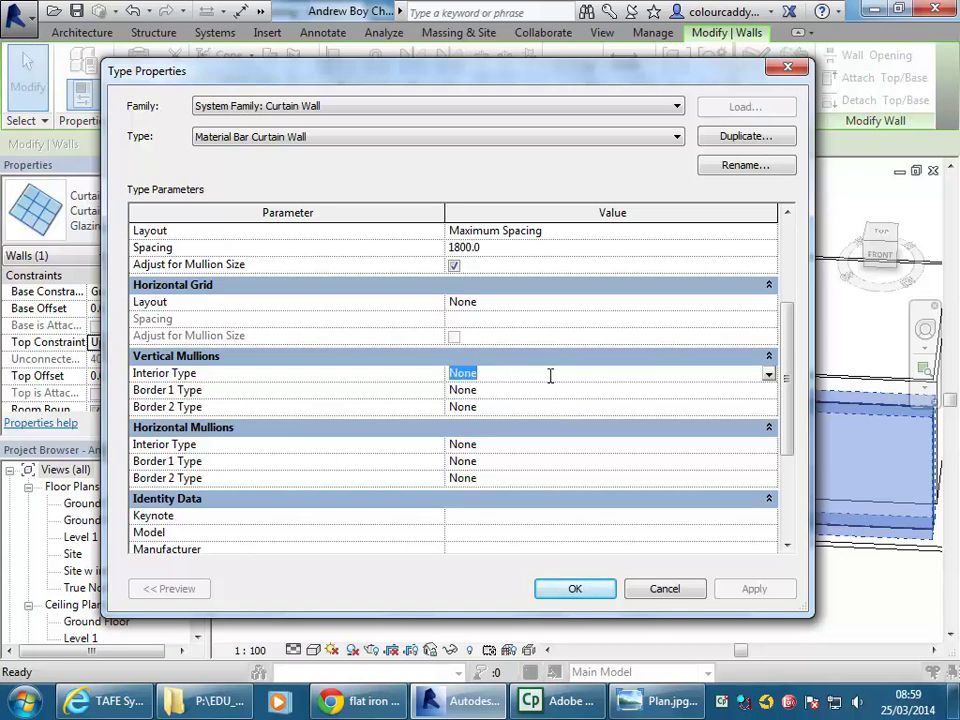
{"action": "left_click", "coordinate": [768, 374]}
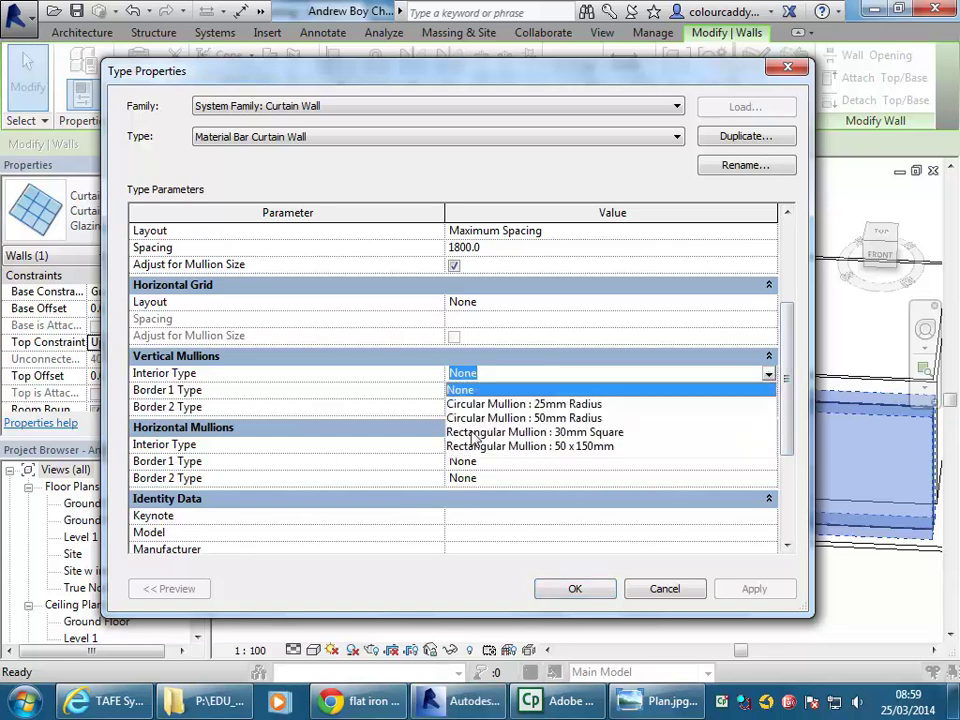
{"action": "left_click", "coordinate": [518, 447]}
{"action": "left_click", "coordinate": [527, 392]}
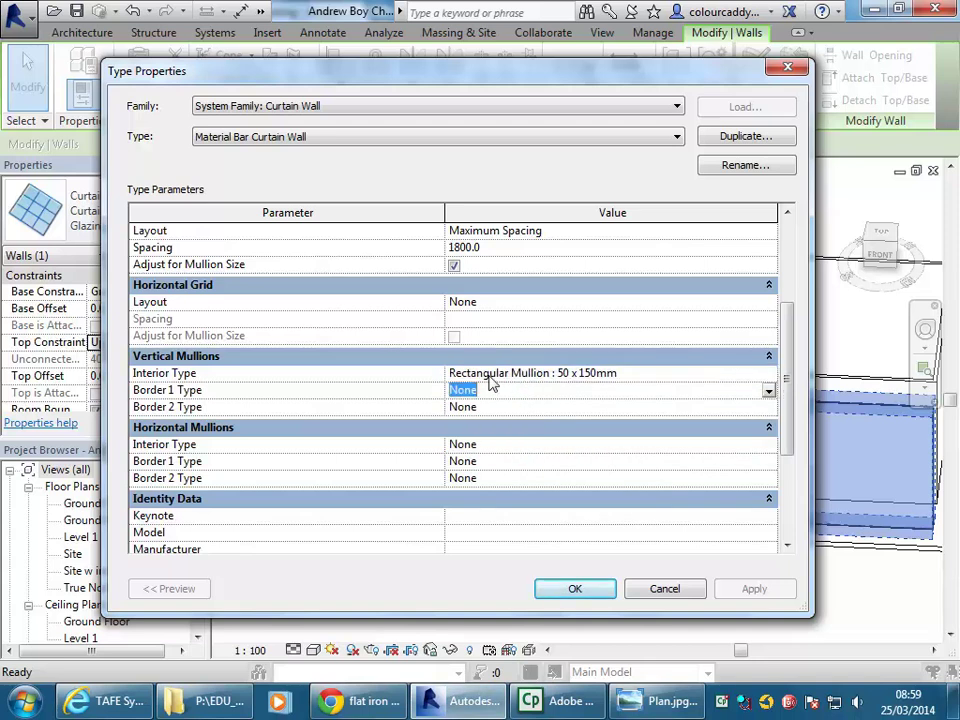
{"action": "left_click", "coordinate": [575, 589]}
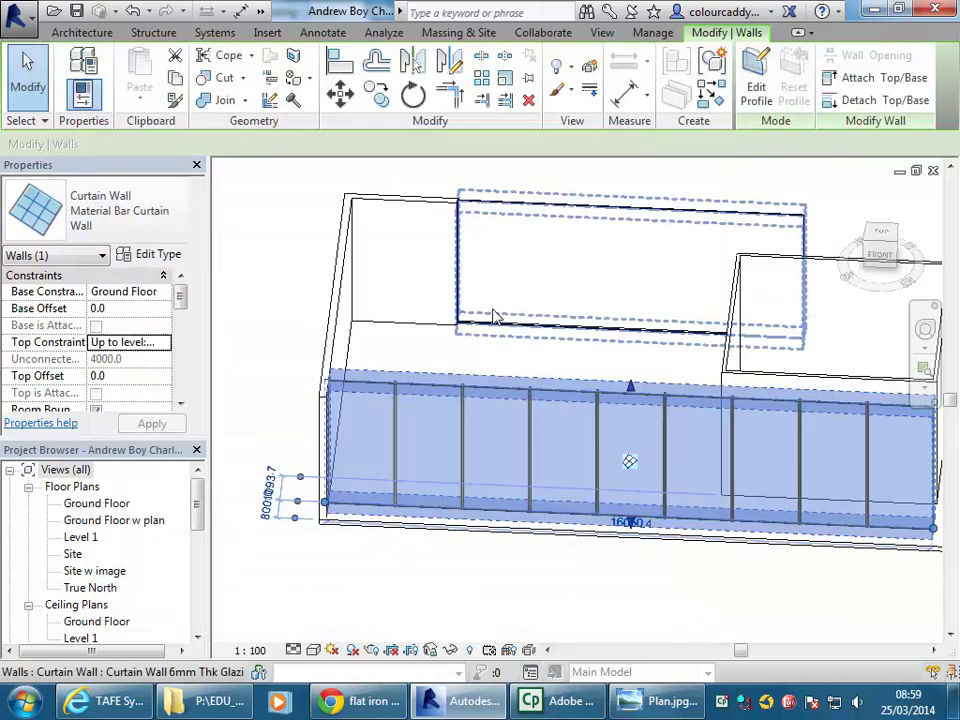
- Examine the upper and lower ends of the generated mullions along the front curtain wall, and clear the wall selection
{"action": "scroll", "coordinate": [341, 354], "scroll_direction": "up", "scroll_amount": 5}
{"action": "scroll", "coordinate": [480, 420], "scroll_direction": "up", "scroll_amount": 5}
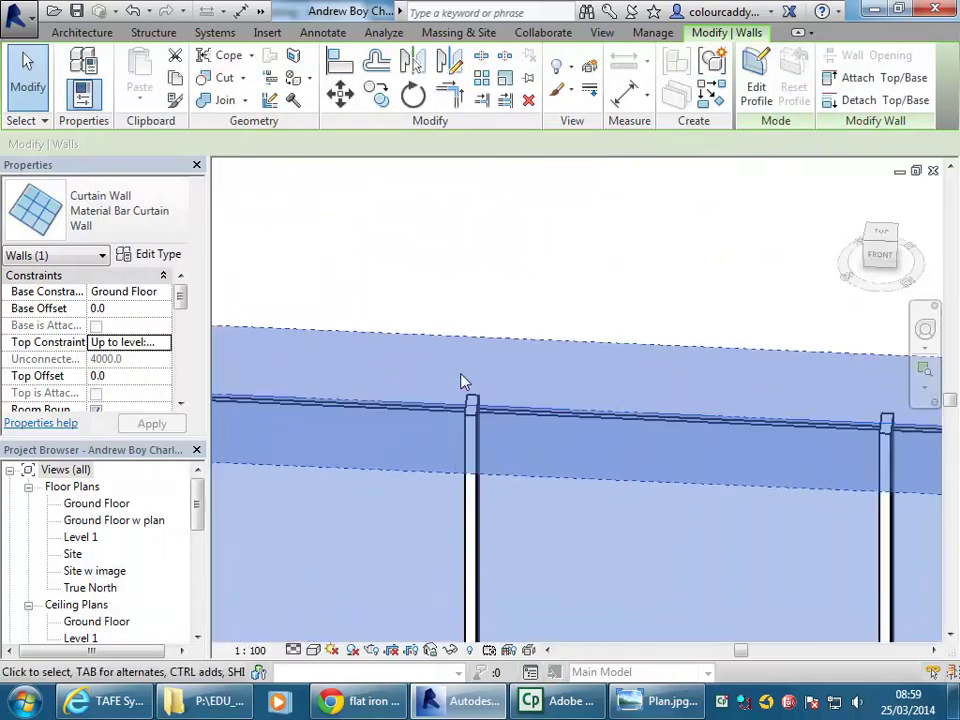
{"action": "scroll", "coordinate": [479, 442], "scroll_direction": "down", "scroll_amount": 5}
{"action": "middle_click_drag", "start_coordinate": [479, 442], "coordinate": [369, 428]}
{"action": "scroll", "coordinate": [403, 454], "scroll_direction": "down", "scroll_amount": 2}
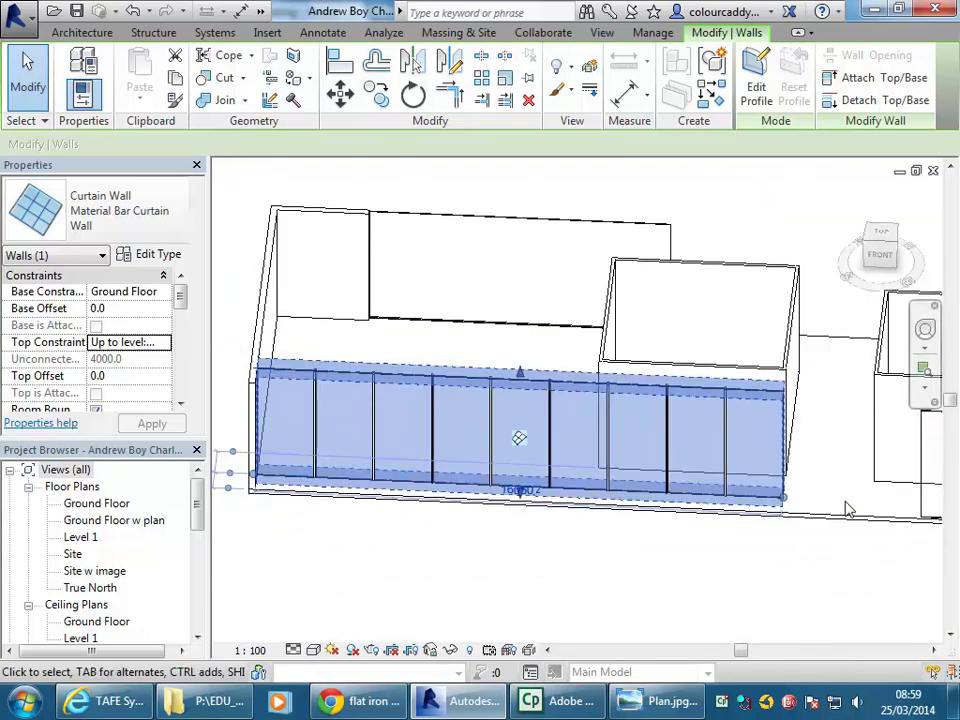
{"action": "scroll", "coordinate": [857, 514], "scroll_direction": "up", "scroll_amount": 4}
{"action": "scroll", "coordinate": [602, 461], "scroll_direction": "up", "scroll_amount": 4}
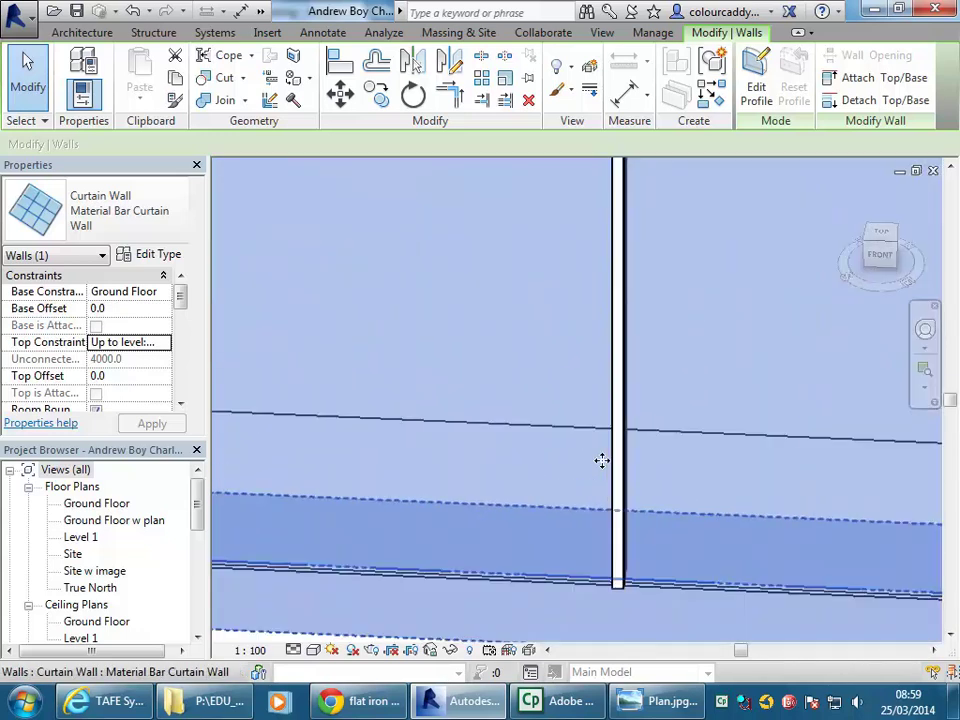
{"action": "scroll", "coordinate": [604, 464], "scroll_direction": "down", "scroll_amount": 4}
{"action": "middle_click_drag", "start_coordinate": [477, 407], "coordinate": [512, 403]}
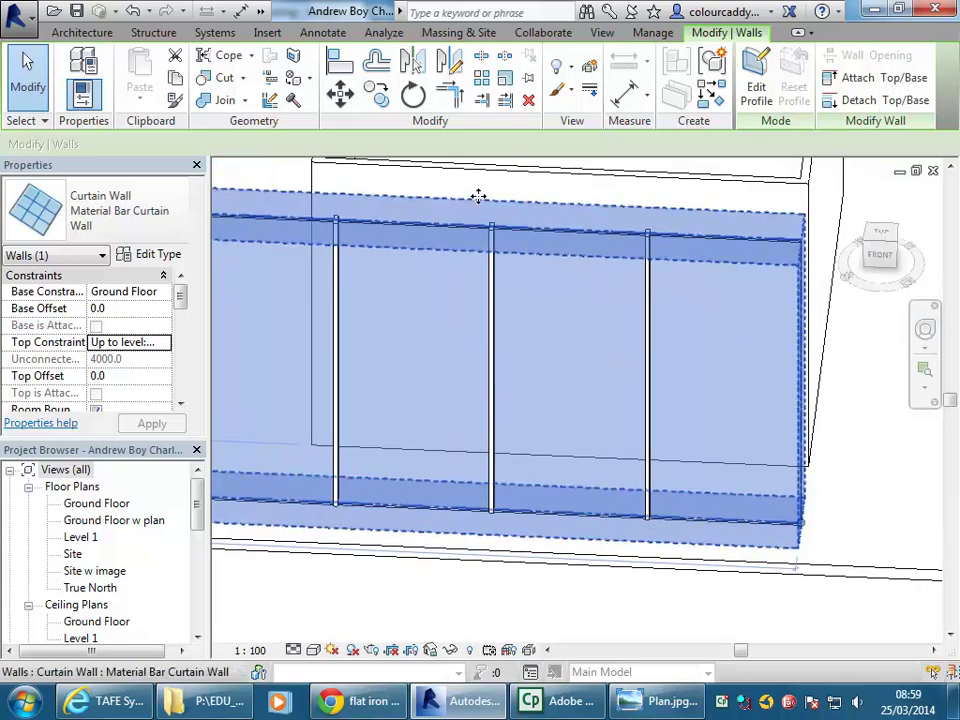
{"action": "scroll", "coordinate": [476, 200], "scroll_direction": "up", "scroll_amount": 5}
{"action": "scroll", "coordinate": [520, 298], "scroll_direction": "up", "scroll_amount": 2}
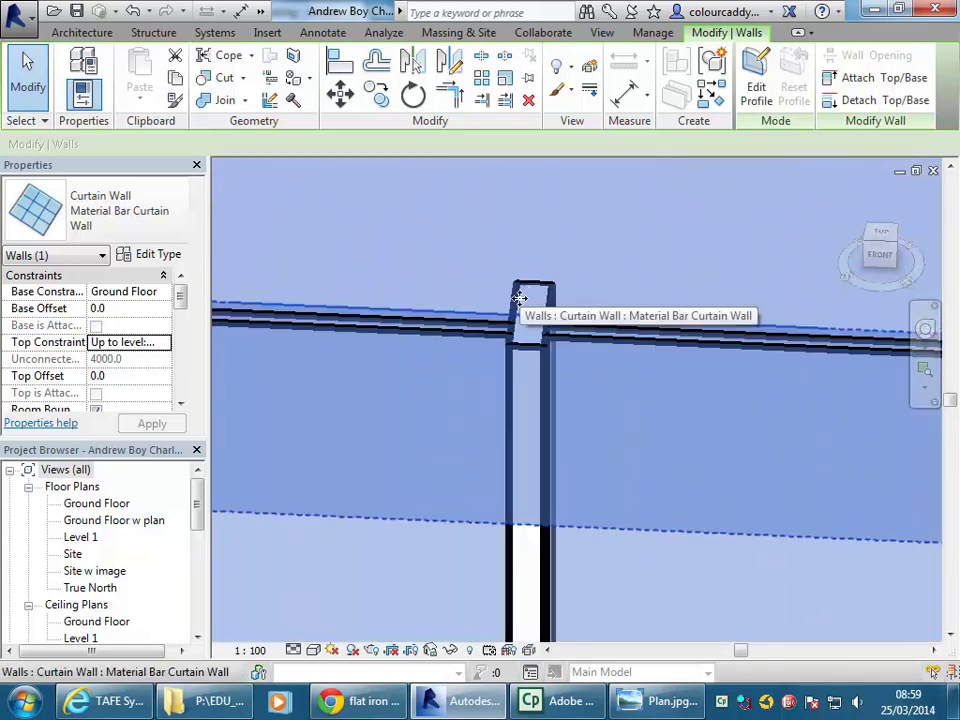
{"action": "scroll", "coordinate": [502, 258], "scroll_direction": "up", "scroll_amount": 1}
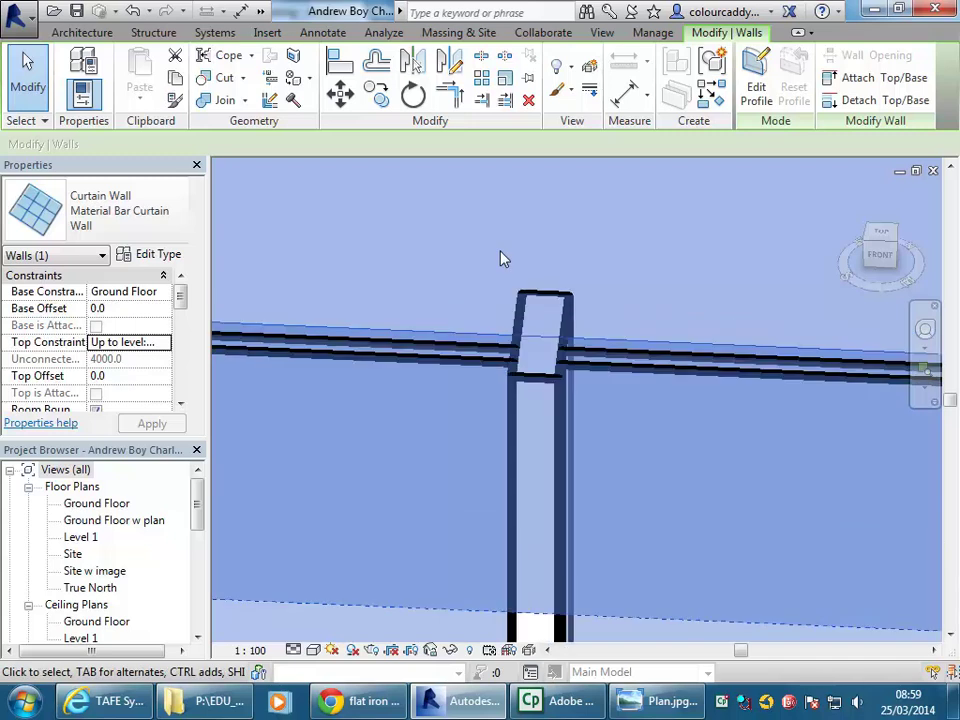
{"action": "scroll", "coordinate": [502, 258], "scroll_direction": "down", "scroll_amount": 3}
{"action": "middle_click_drag", "start_coordinate": [506, 261], "coordinate": [490, 507]}
{"action": "scroll", "coordinate": [420, 566], "scroll_direction": "up", "scroll_amount": 5}
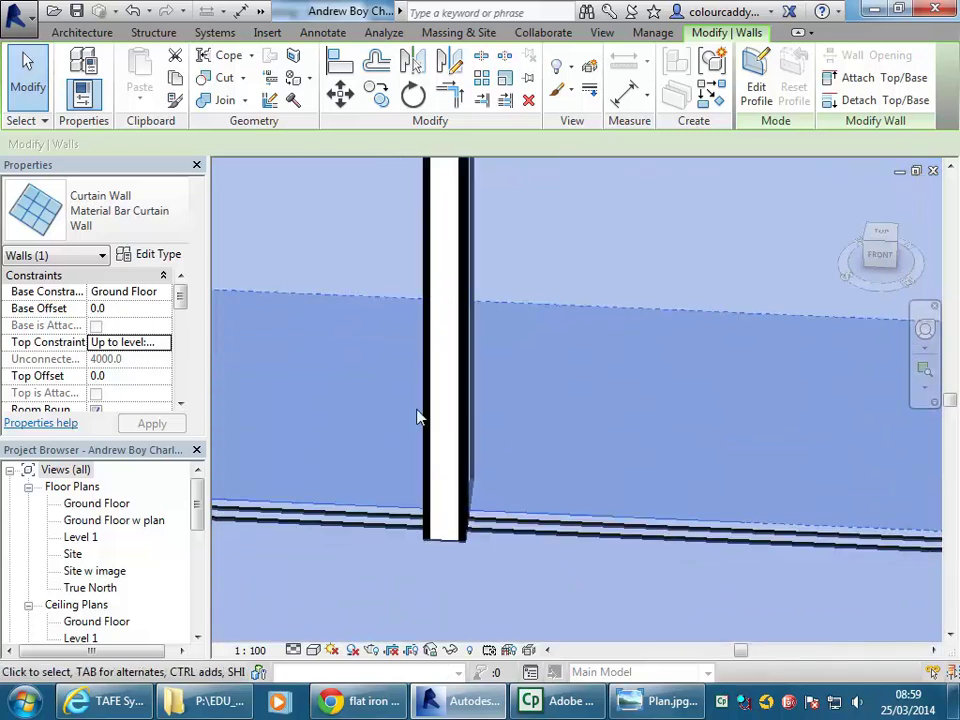
{"action": "key", "text": "Escape"}
{"action": "scroll", "coordinate": [420, 418], "scroll_direction": "down", "scroll_amount": 5}
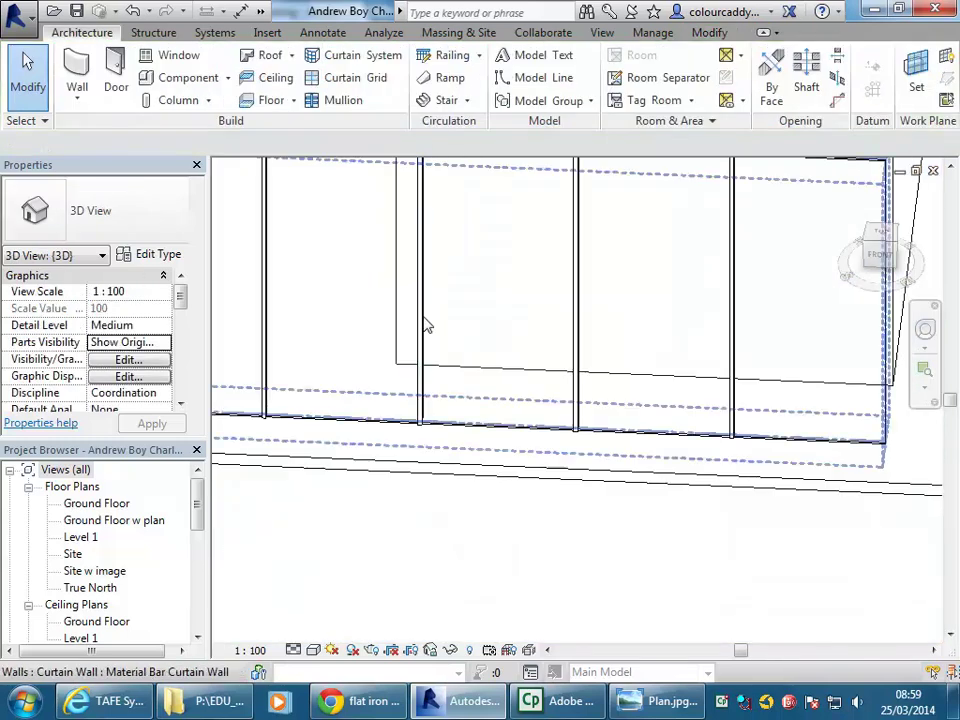
{"action": "middle_click_drag", "start_coordinate": [426, 341], "coordinate": [441, 420]}
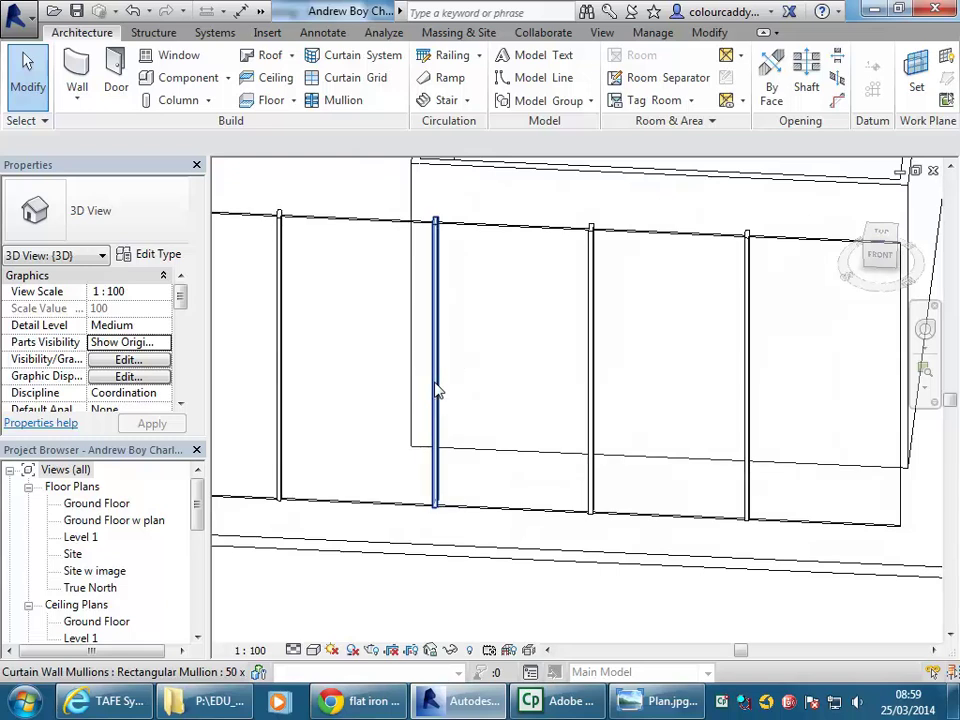
- Cycle through the overlapping curtain wall elements to select one vertical mullion, and view its type properties without changing them
{"action": "left_click", "coordinate": [437, 390]}
{"action": "key", "text": "Escape"}
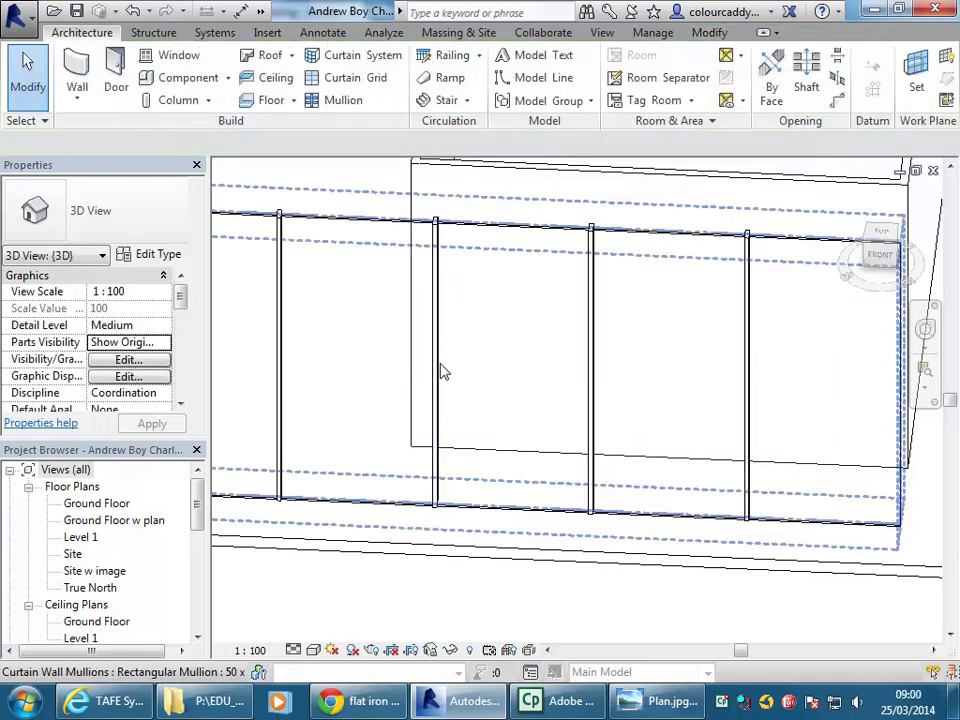
{"action": "key", "text": "Tab"}
{"action": "key", "text": "Tab"}
{"action": "key", "text": "Tab"}
{"action": "key", "text": "Tab"}
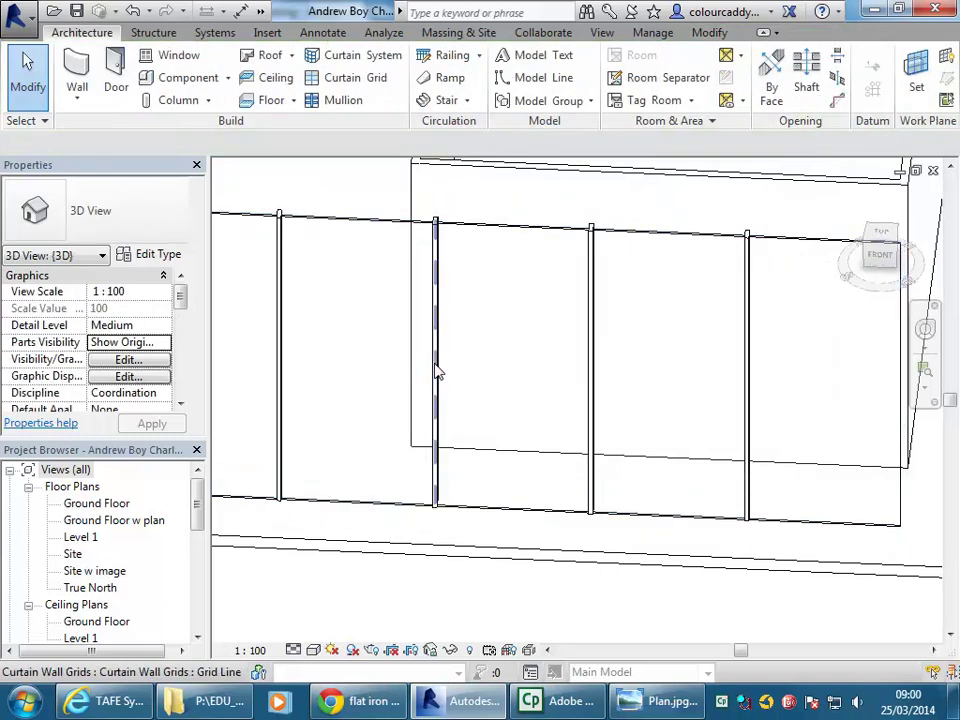
{"action": "key", "text": "Tab"}
{"action": "key", "text": "Tab"}
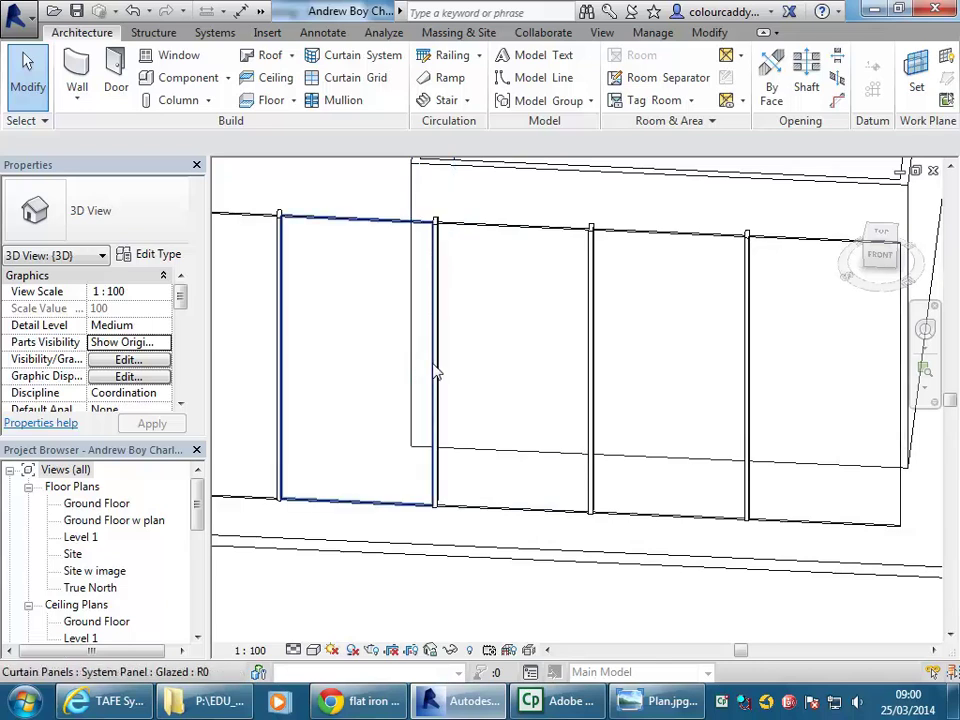
{"action": "key", "text": "Tab"}
{"action": "key", "text": "Tab"}
{"action": "key", "text": "Tab"}
{"action": "key", "text": "Tab"}
{"action": "left_click", "coordinate": [435, 370]}
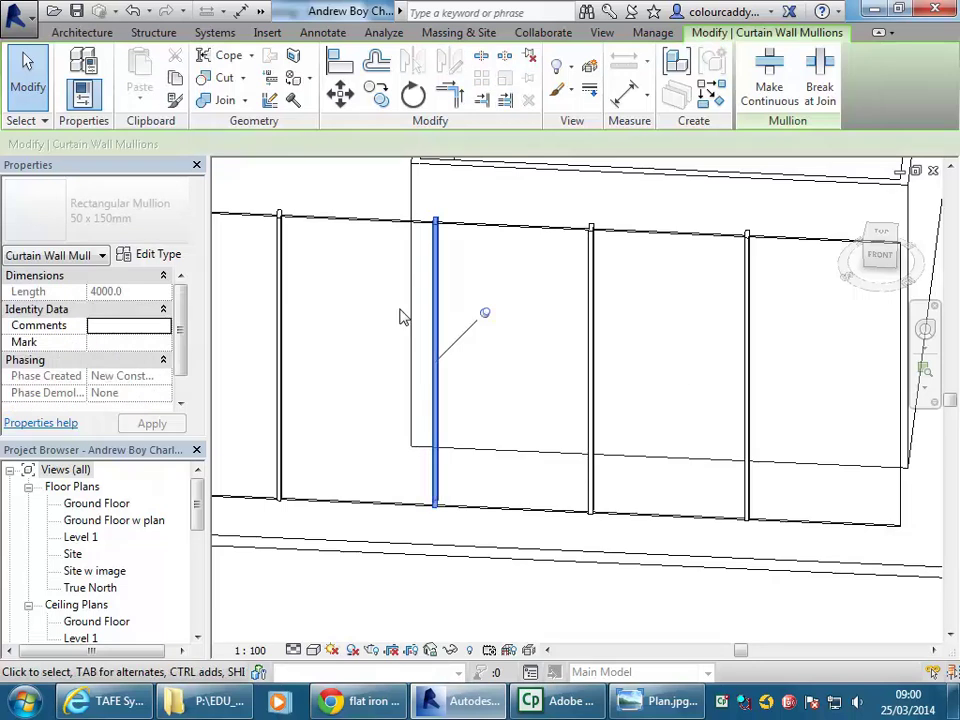
{"action": "middle_click_drag", "start_coordinate": [354, 377], "coordinate": [360, 362]}
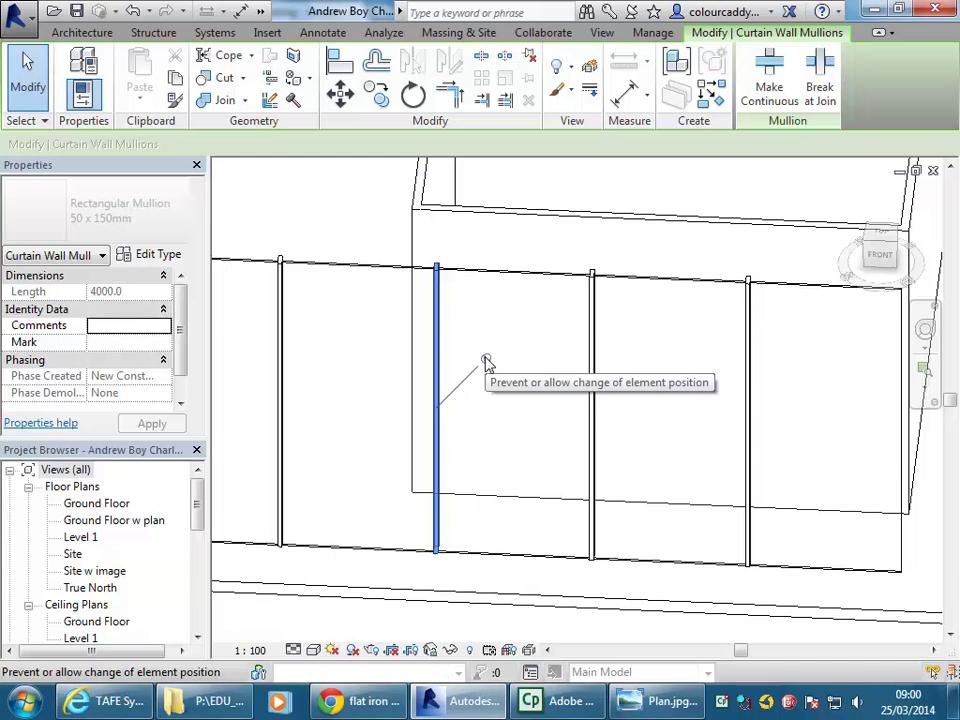
{"action": "left_click", "coordinate": [152, 255]}
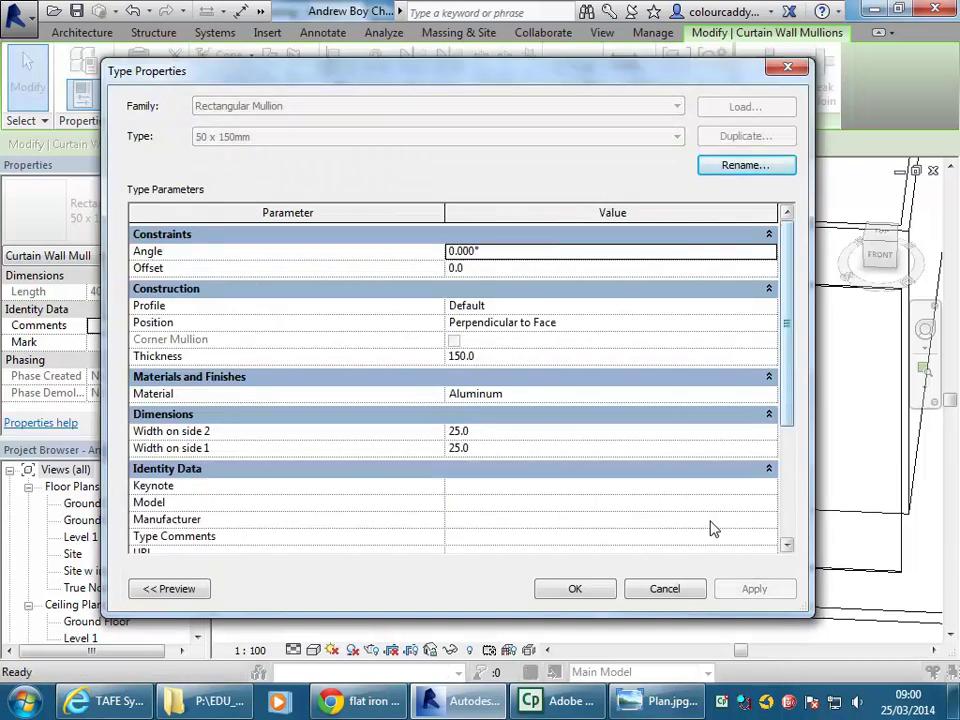
{"action": "left_click", "coordinate": [665, 589]}
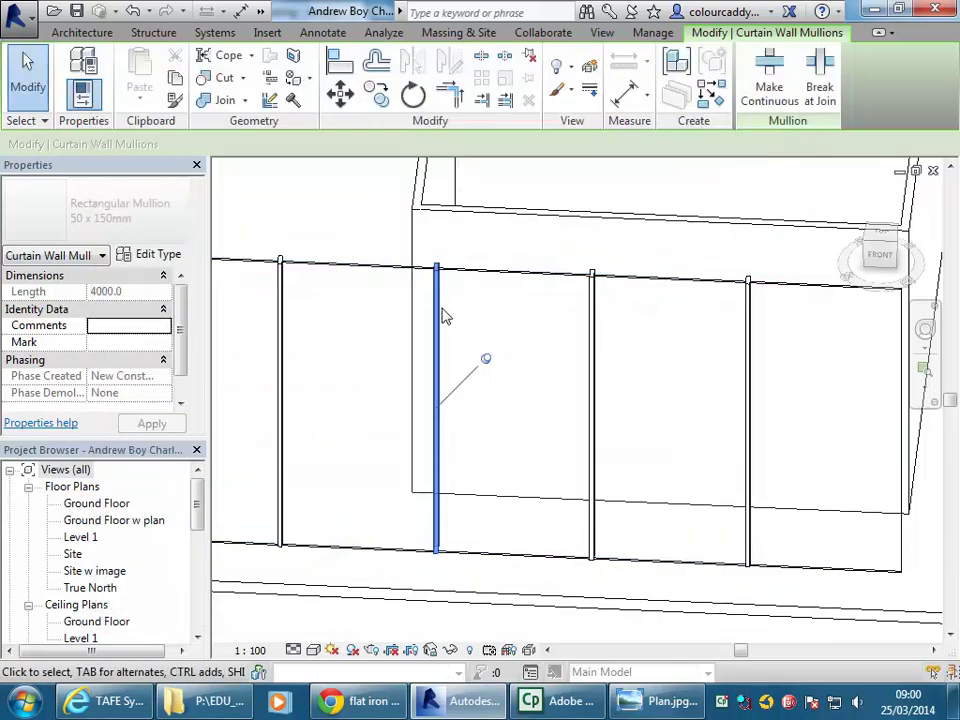
- Review the vertical grid spacing and interior mullion settings in the front curtain wall's type properties, closing them without changes
{"action": "left_click", "coordinate": [505, 278]}
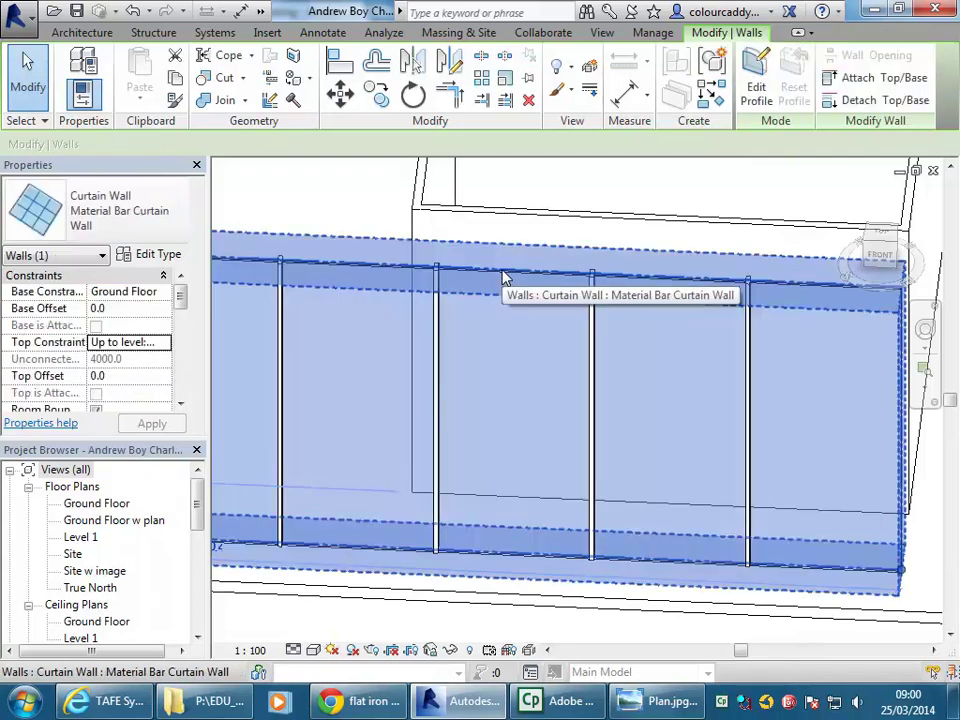
{"action": "left_click", "coordinate": [152, 257]}
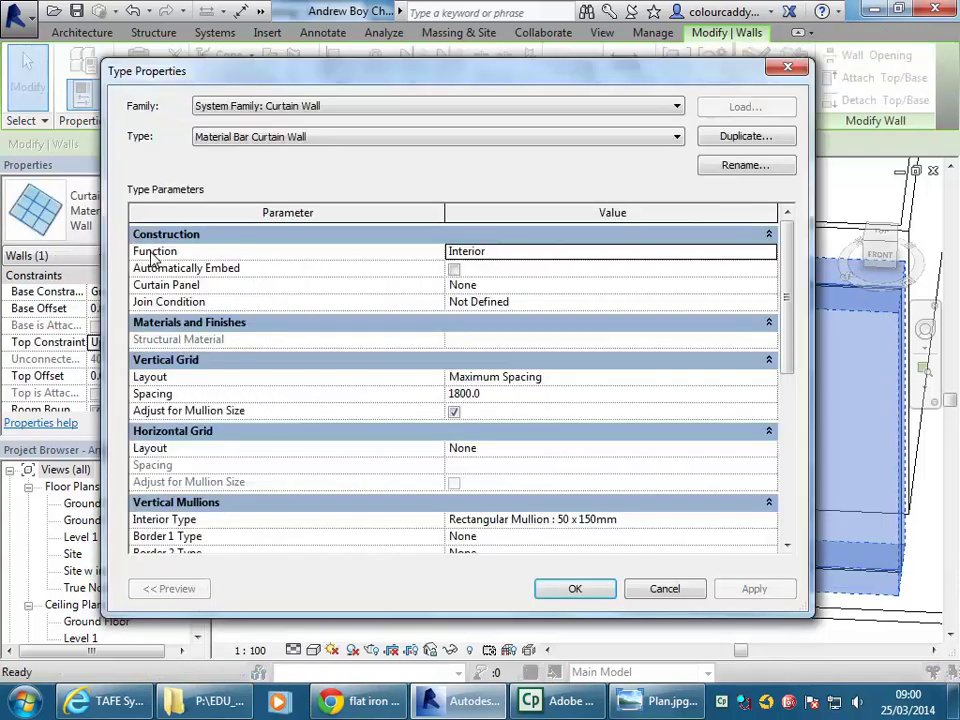
{"action": "left_click", "coordinate": [518, 393]}
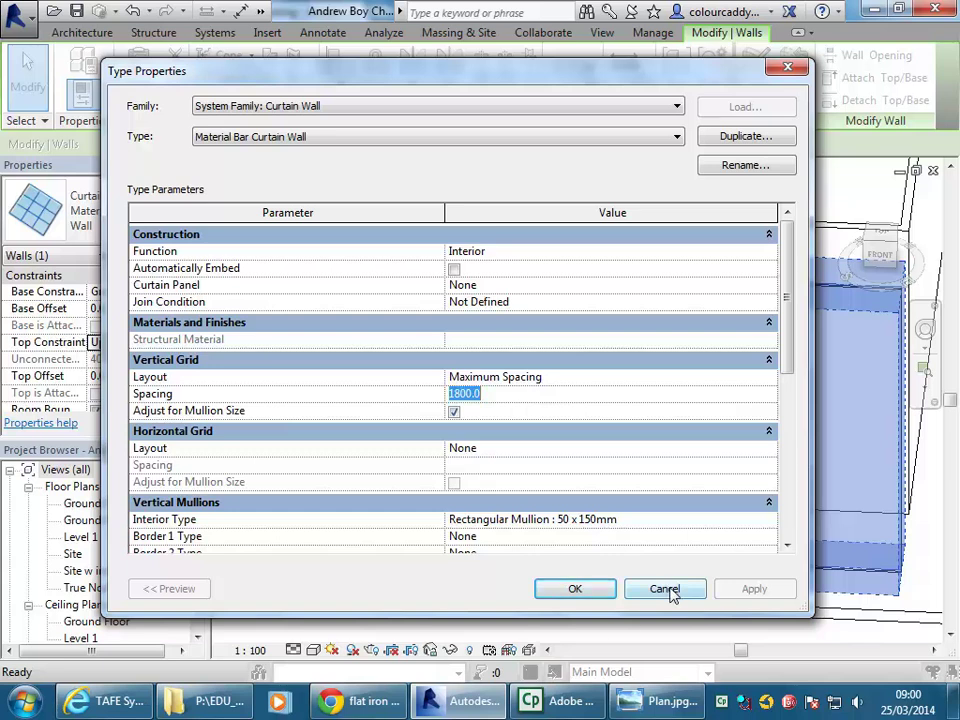
{"action": "left_click", "coordinate": [634, 518]}
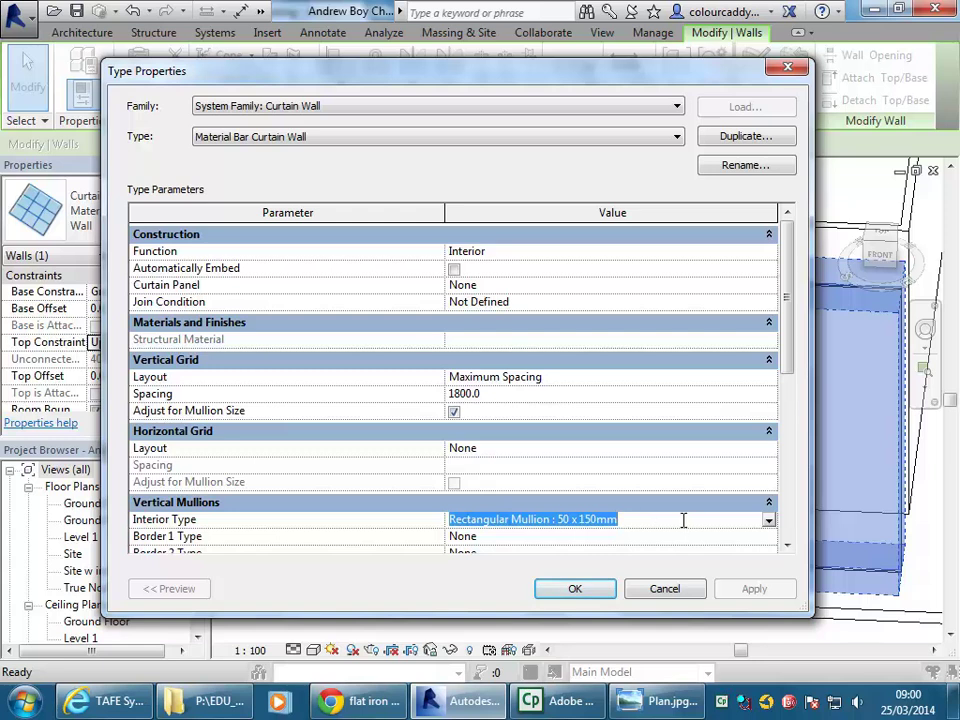
{"action": "left_click", "coordinate": [664, 594]}
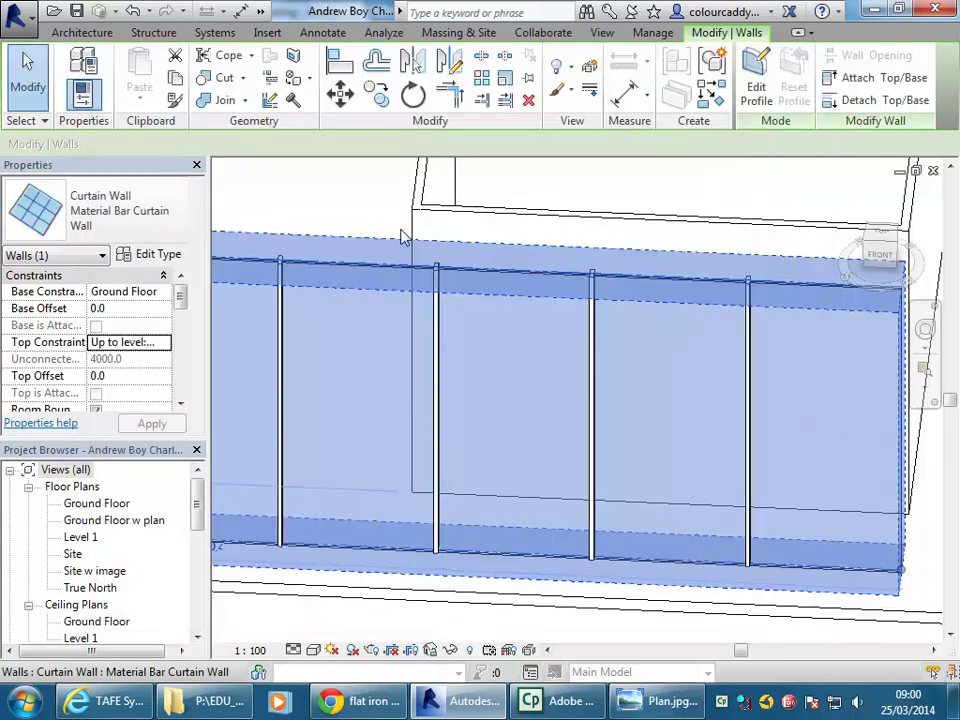
- Inspect a mullion's upper end, select the curtain grid line behind it to check its pin, and clear the selection
{"action": "left_click", "coordinate": [348, 209]}
{"action": "scroll", "coordinate": [375, 210], "scroll_direction": "up", "scroll_amount": 8}
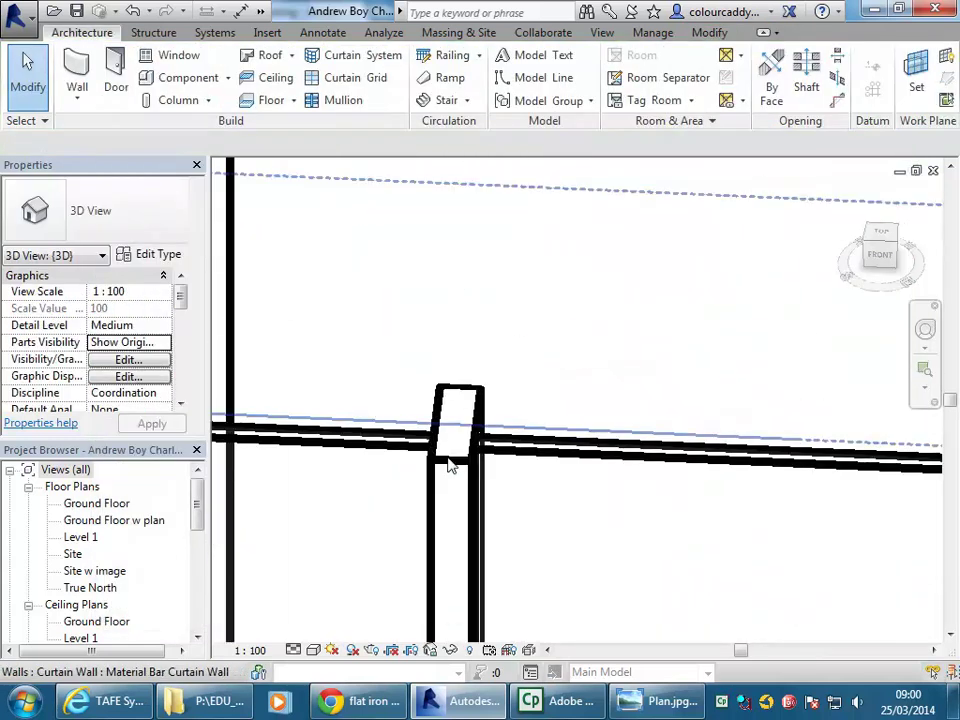
{"action": "scroll", "coordinate": [450, 467], "scroll_direction": "down", "scroll_amount": 5}
{"action": "middle_click_drag", "start_coordinate": [450, 467], "coordinate": [476, 289]}
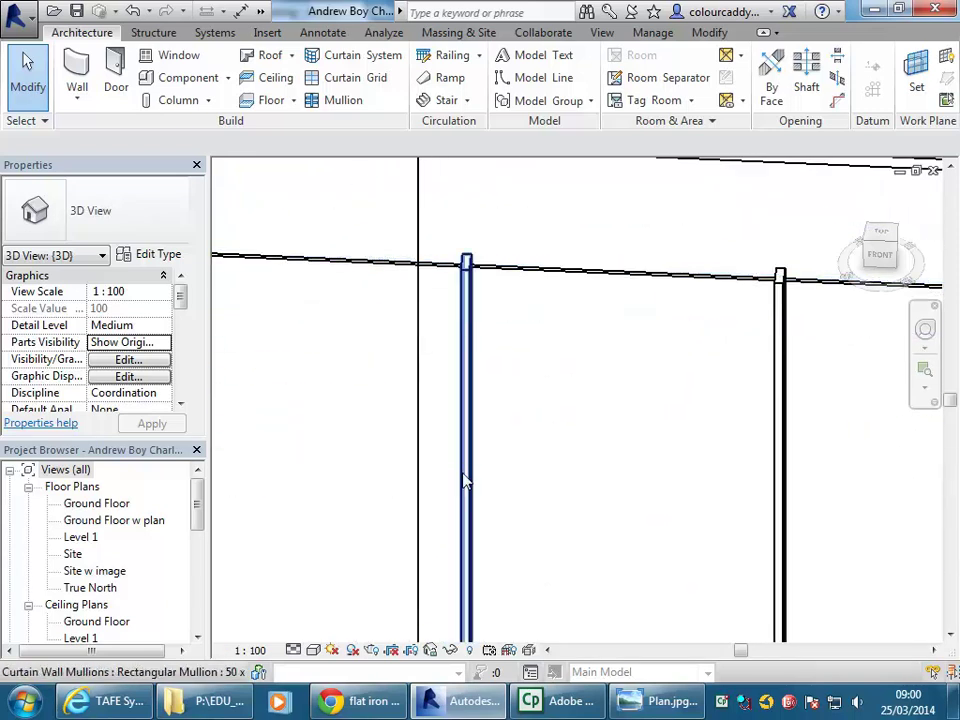
{"action": "scroll", "coordinate": [461, 420], "scroll_direction": "down", "scroll_amount": 5}
{"action": "key", "text": "Tab"}
{"action": "key", "text": "Tab"}
{"action": "left_click", "coordinate": [462, 436]}
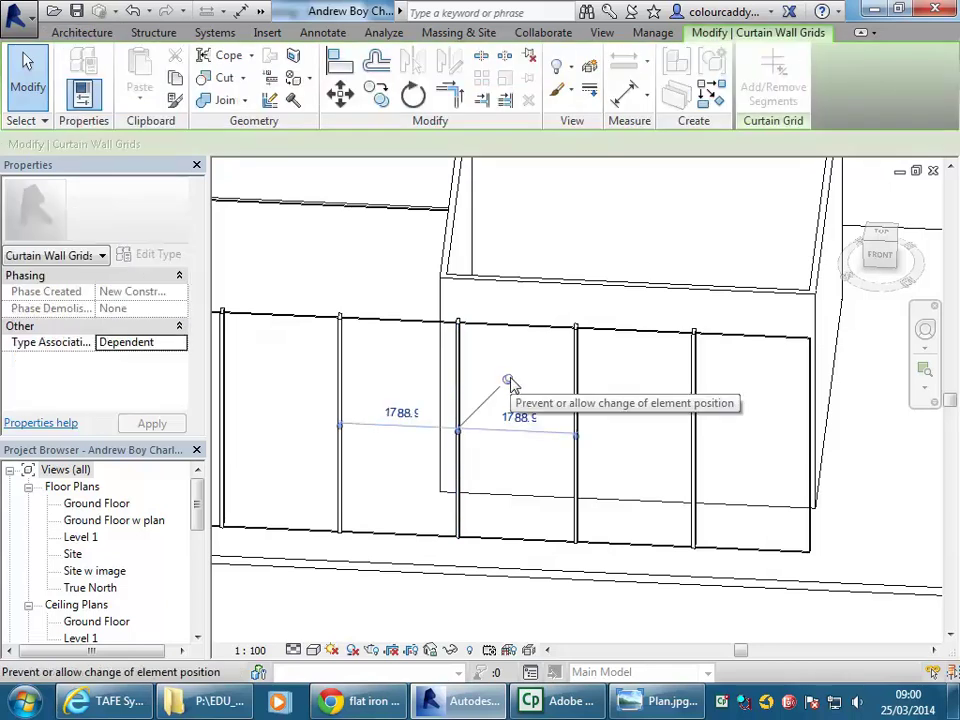
{"action": "left_click", "coordinate": [386, 268]}
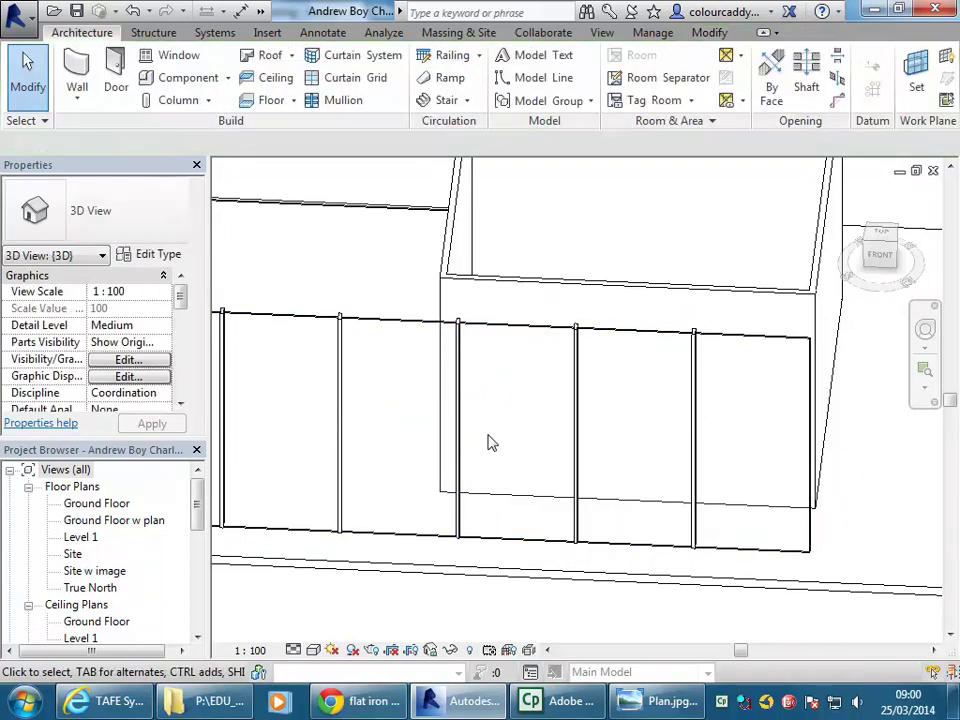
- Unpin the vertical mullion near the corner of the wall behind and change its type to Rectangular Mullion 30mm Square
{"action": "scroll", "coordinate": [428, 272], "scroll_direction": "up", "scroll_amount": 3}
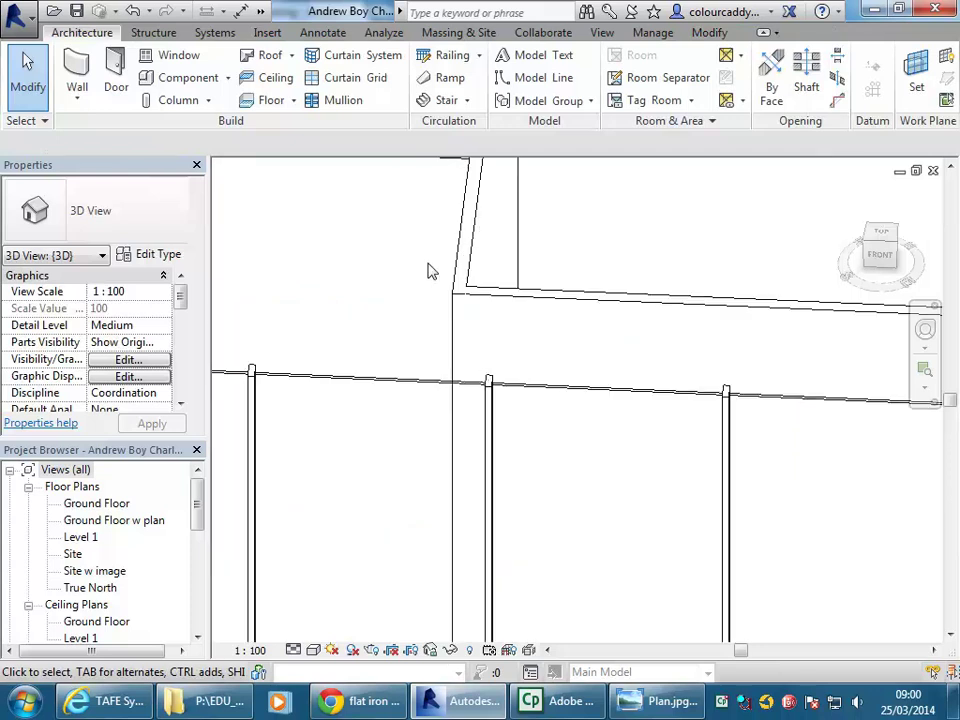
{"action": "scroll", "coordinate": [490, 398], "scroll_direction": "up", "scroll_amount": 2}
{"action": "left_click", "coordinate": [500, 404]}
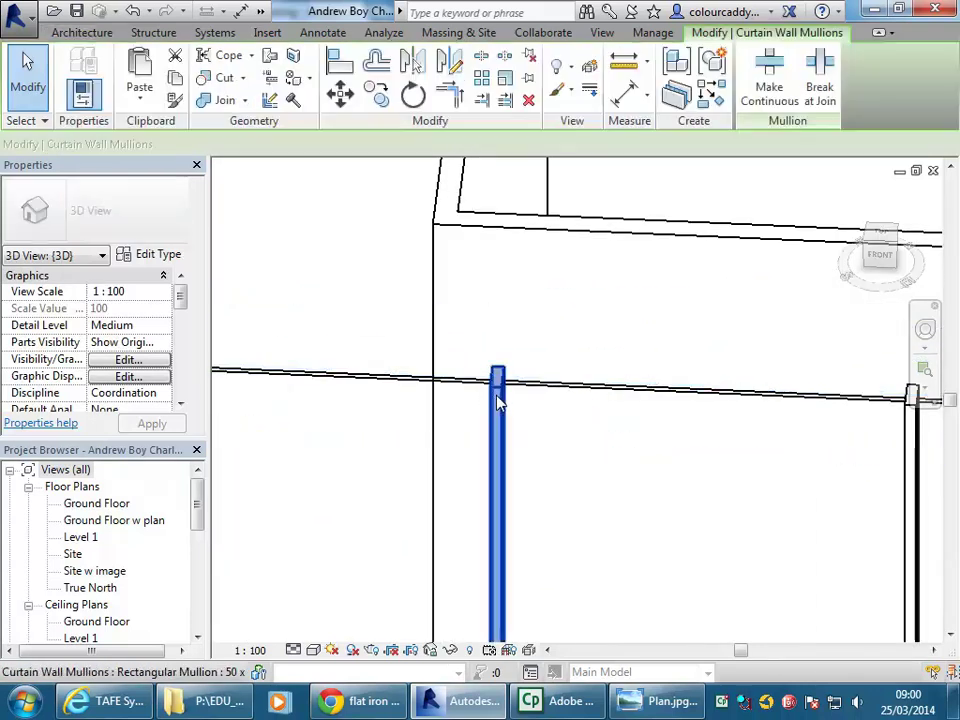
{"action": "middle_click_drag", "start_coordinate": [456, 315], "coordinate": [478, 249]}
{"action": "scroll", "coordinate": [490, 296], "scroll_direction": "down", "scroll_amount": 2}
{"action": "middle_click_drag", "start_coordinate": [490, 296], "coordinate": [440, 357]}
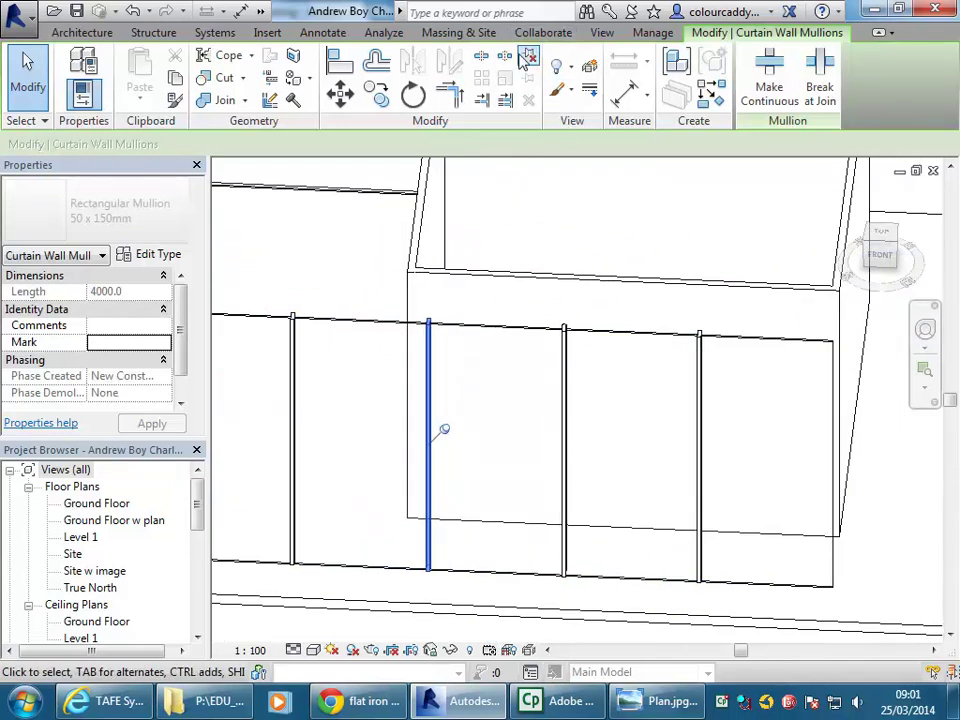
{"action": "left_click", "coordinate": [128, 228]}
{"action": "left_click", "coordinate": [80, 338]}
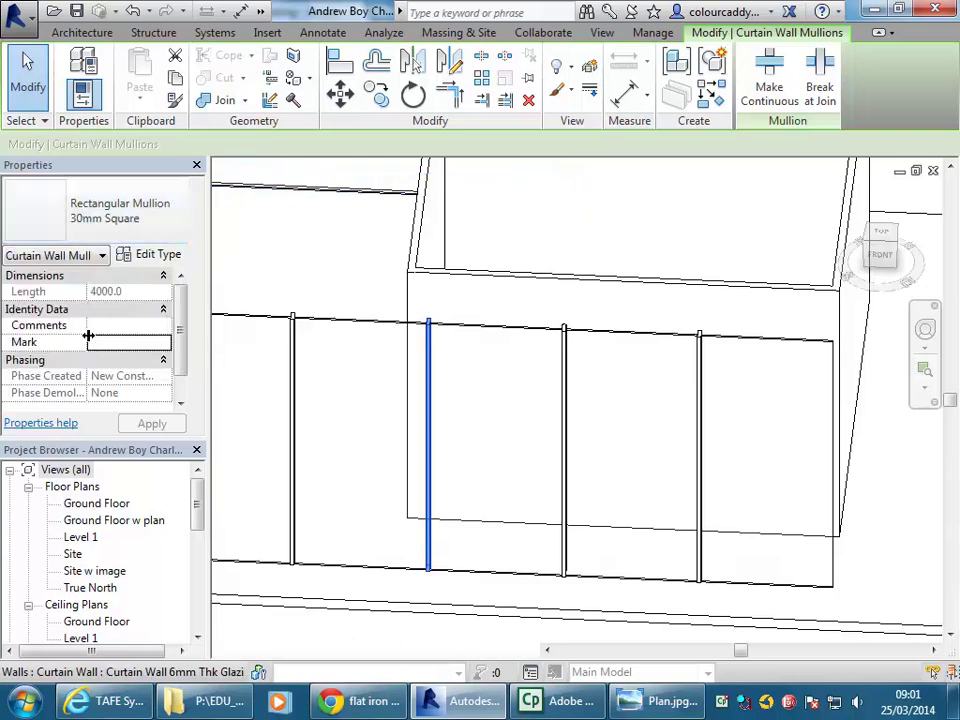
{"action": "scroll", "coordinate": [405, 341], "scroll_direction": "up", "scroll_amount": 3}
{"action": "scroll", "coordinate": [405, 341], "scroll_direction": "up", "scroll_amount": 3}
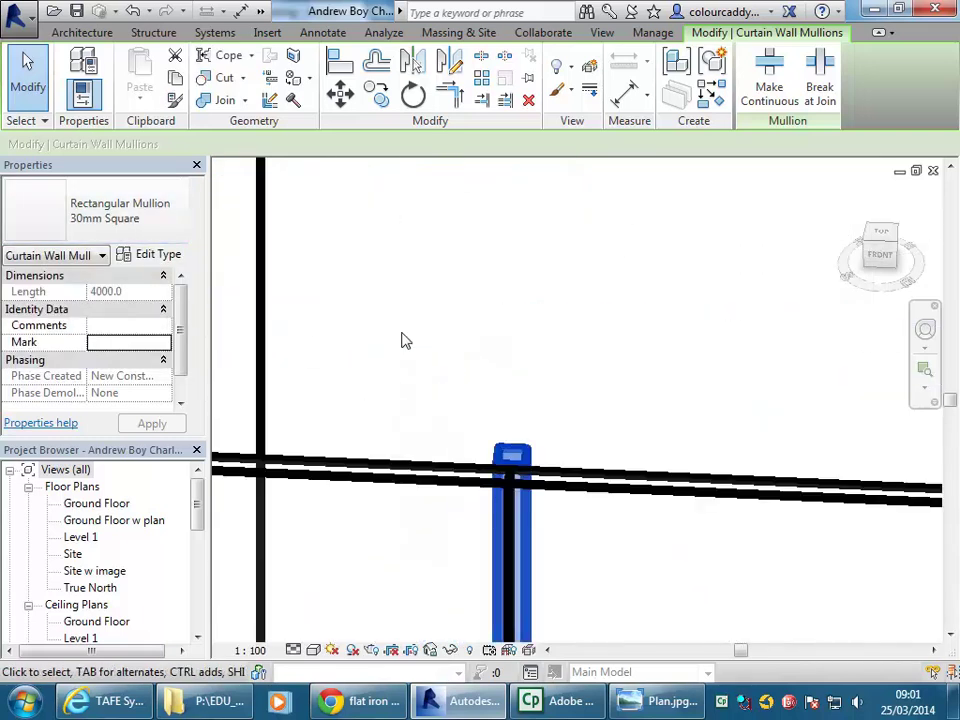
- Open the Ground Floor plan and examine the 30mm Square mullion in relation to the curtain wall's glazing and location line, then clear the selection
{"action": "double_click", "coordinate": [104, 504]}
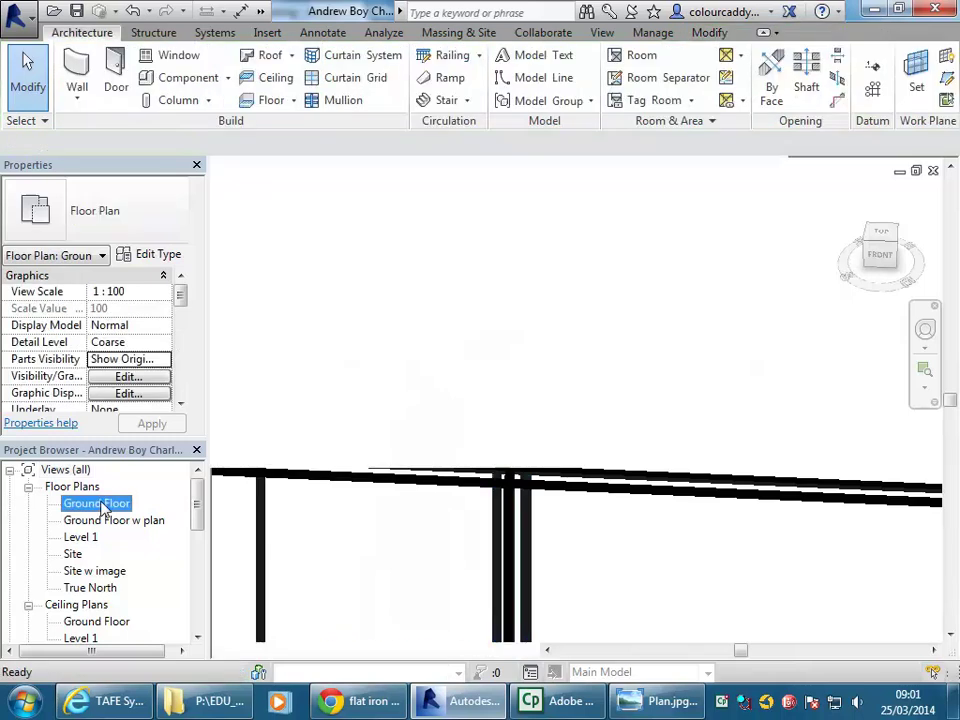
{"action": "scroll", "coordinate": [407, 396], "scroll_direction": "up", "scroll_amount": 3}
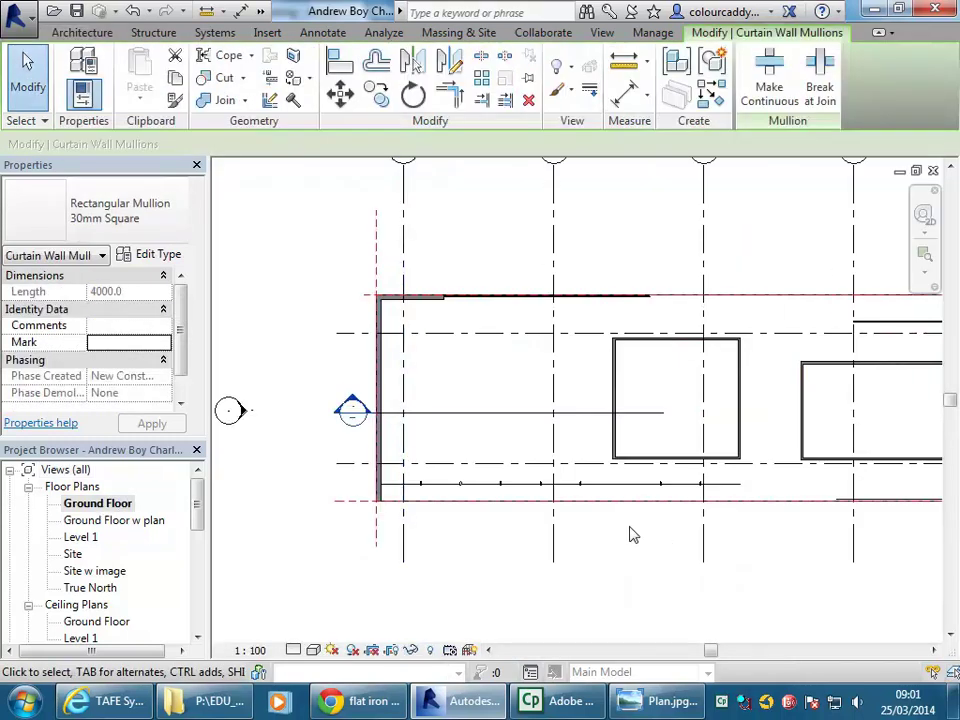
{"action": "scroll", "coordinate": [620, 470], "scroll_direction": "up", "scroll_amount": 4}
{"action": "scroll", "coordinate": [600, 497], "scroll_direction": "up", "scroll_amount": 5}
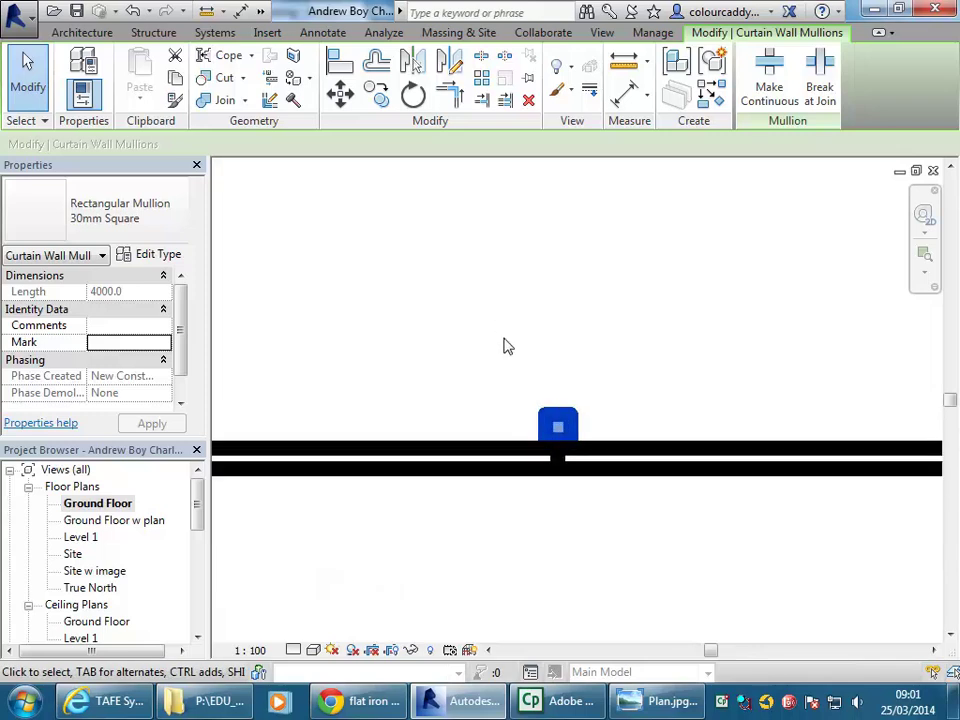
{"action": "middle_click_drag", "start_coordinate": [450, 363], "coordinate": [403, 343]}
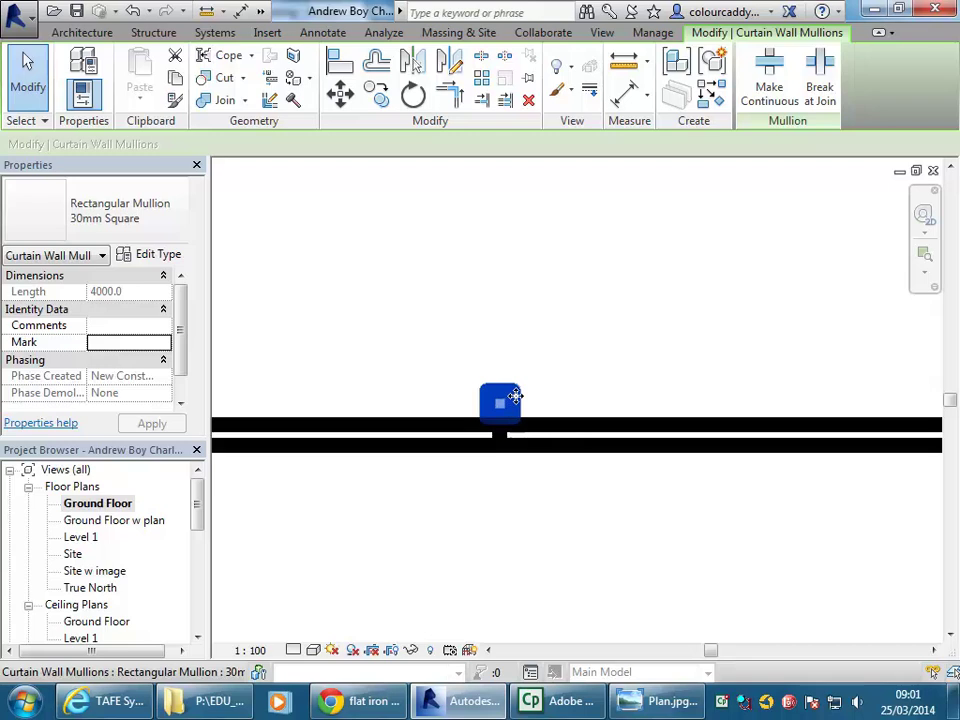
{"action": "left_click", "coordinate": [643, 405]}
{"action": "mouse_move", "coordinate": [617, 296]}
{"action": "middle_mouse_down"}
{"action": "mouse_move", "coordinate": [607, 323]}
{"action": "mouse_move", "coordinate": [613, 311]}
{"action": "middle_mouse_up"}
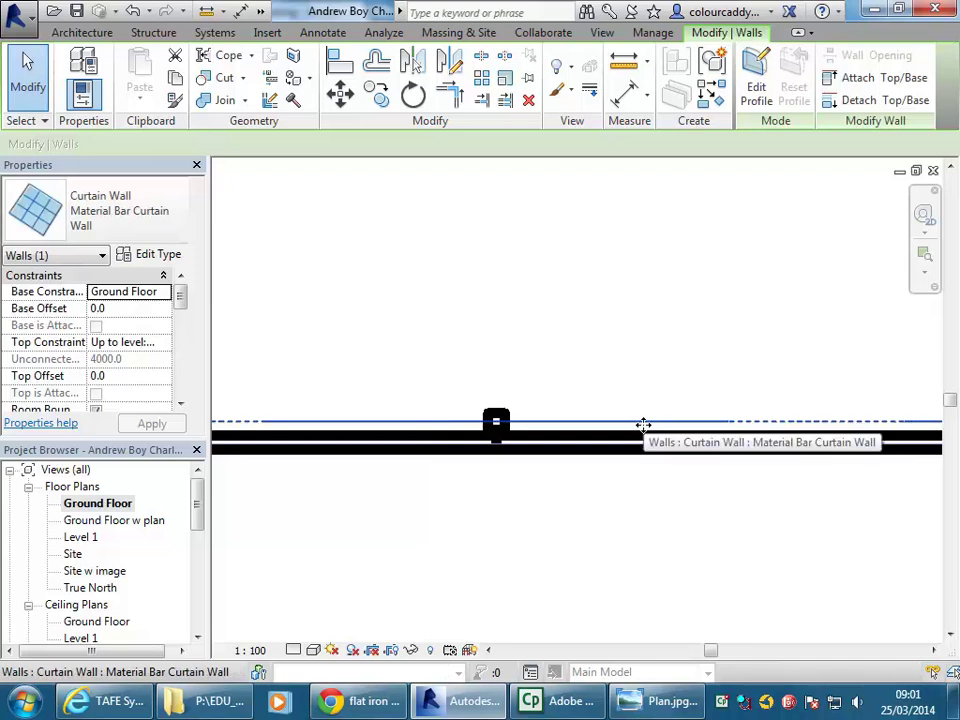
{"action": "left_click", "coordinate": [611, 231]}
{"action": "middle_click_drag", "start_coordinate": [611, 231], "coordinate": [550, 450]}
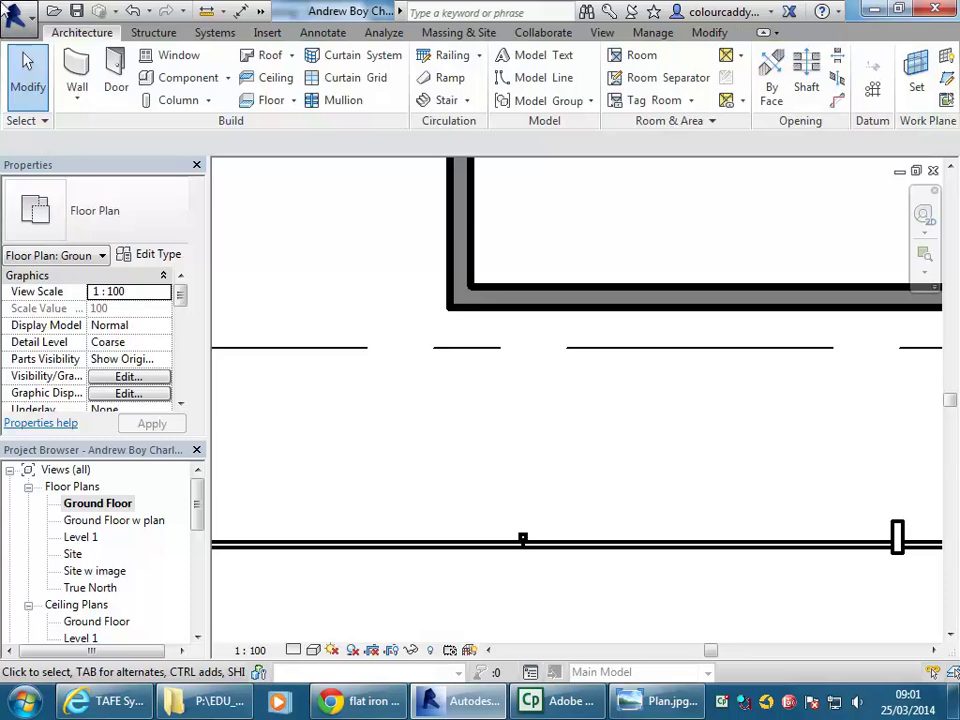
{"action": "left_click", "coordinate": [77, 66]}
{"action": "middle_click_drag", "start_coordinate": [426, 365], "coordinate": [594, 435]}
{"action": "scroll", "coordinate": [572, 446], "scroll_direction": "down", "scroll_amount": 5}
{"action": "middle_click_drag", "start_coordinate": [536, 425], "coordinate": [683, 437]}
{"action": "scroll", "coordinate": [667, 443], "scroll_direction": "up", "scroll_amount": 3}
{"action": "scroll", "coordinate": [666, 443], "scroll_direction": "up", "scroll_amount": 2}
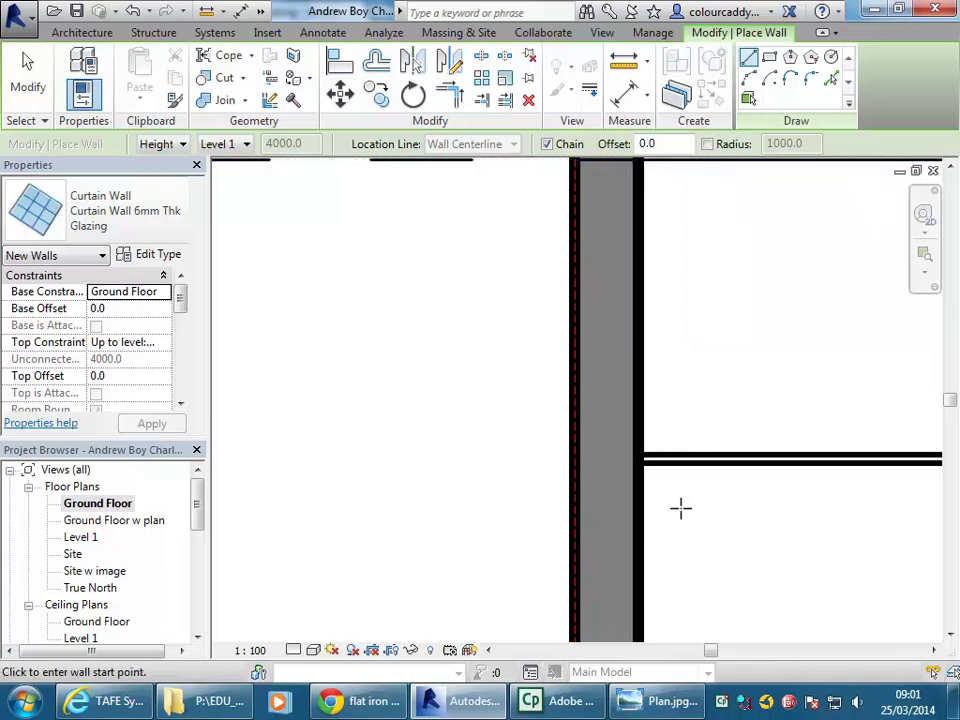
{"action": "scroll", "coordinate": [632, 448], "scroll_direction": "up", "scroll_amount": 3}
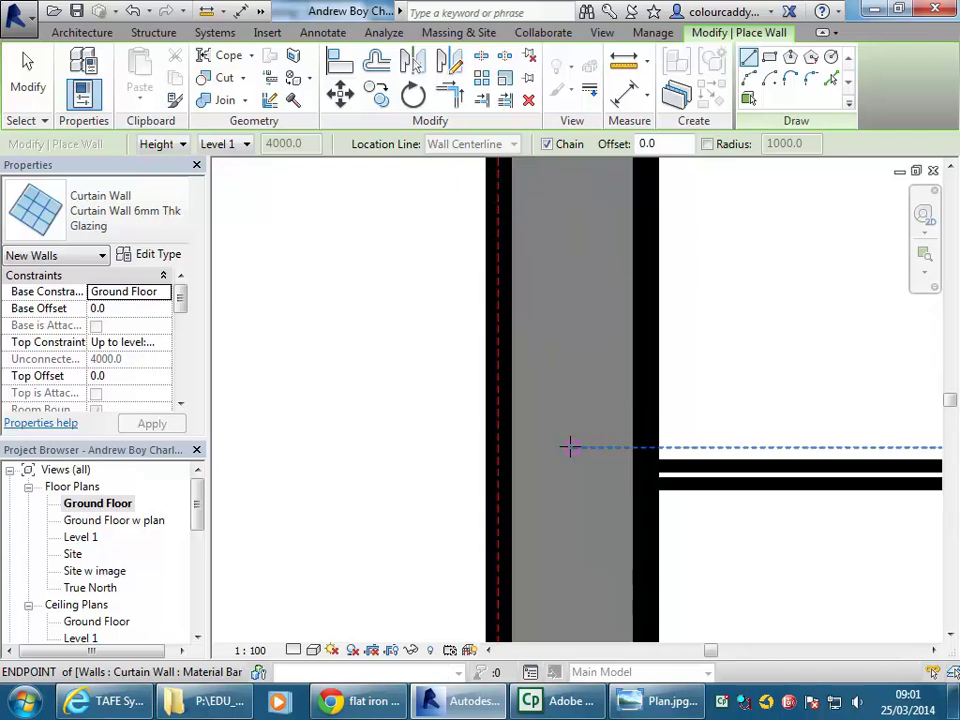
{"action": "middle_click_drag", "start_coordinate": [870, 381], "coordinate": [664, 379]}
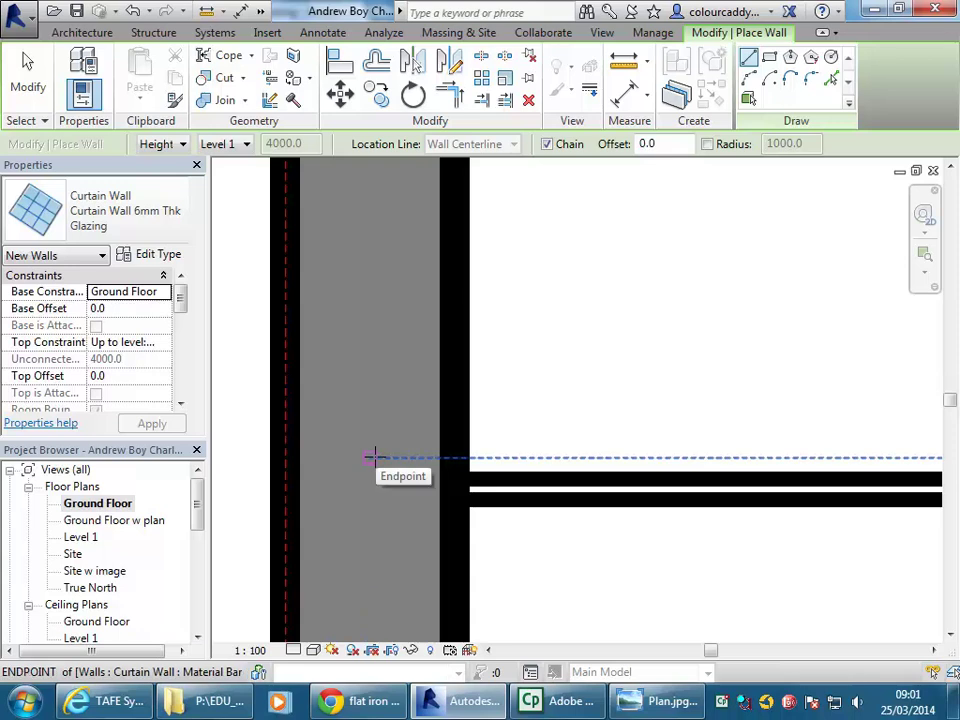
{"action": "left_click", "coordinate": [372, 458]}
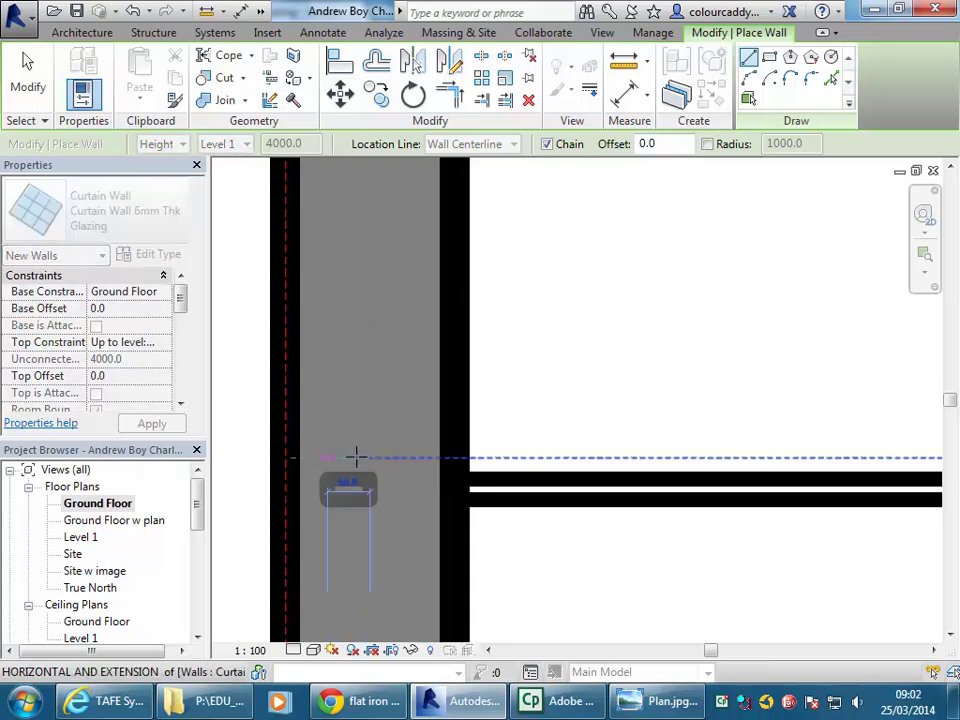
{"action": "scroll", "coordinate": [360, 454], "scroll_direction": "down", "scroll_amount": 4}
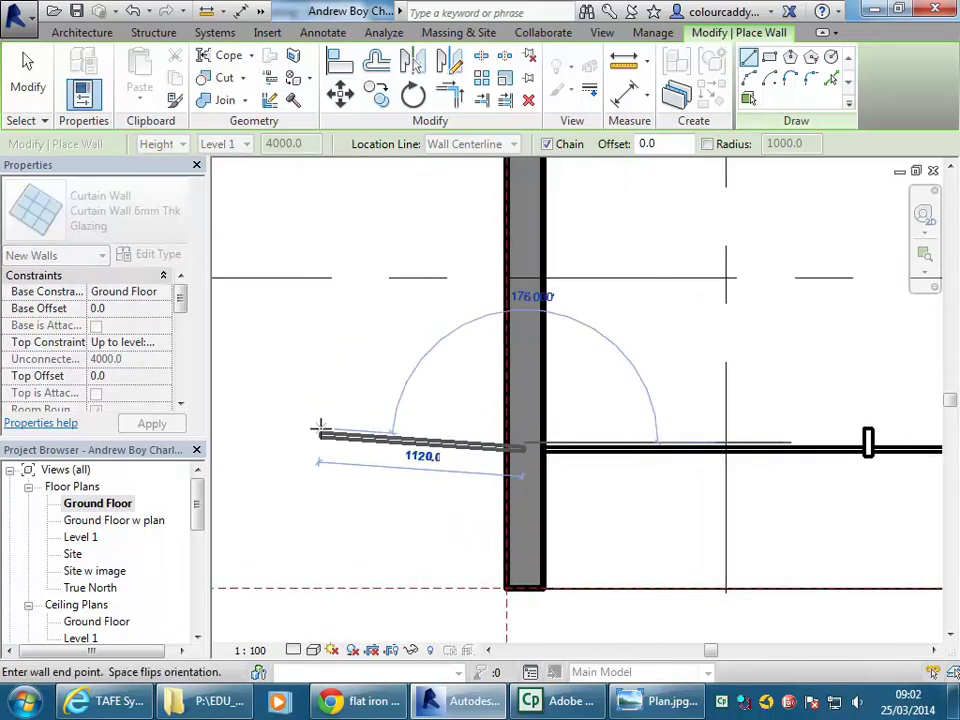
{"action": "middle_click_drag", "start_coordinate": [330, 439], "coordinate": [403, 463]}
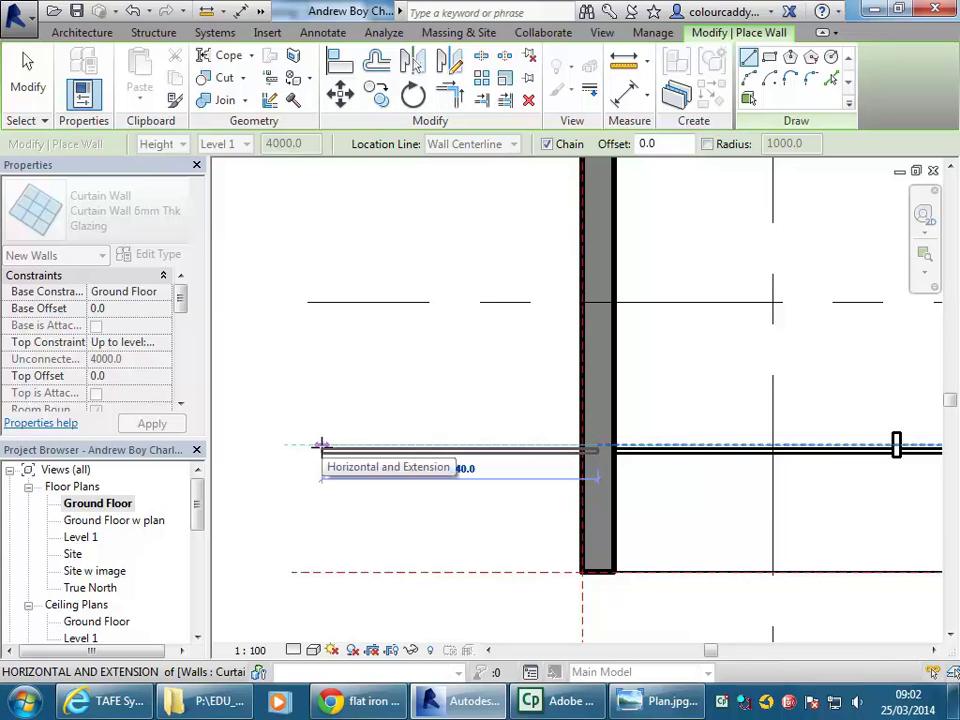
{"action": "middle_click_drag", "start_coordinate": [669, 386], "coordinate": [454, 386]}
{"action": "key", "text": "Escape"}
{"action": "key", "text": "Escape"}
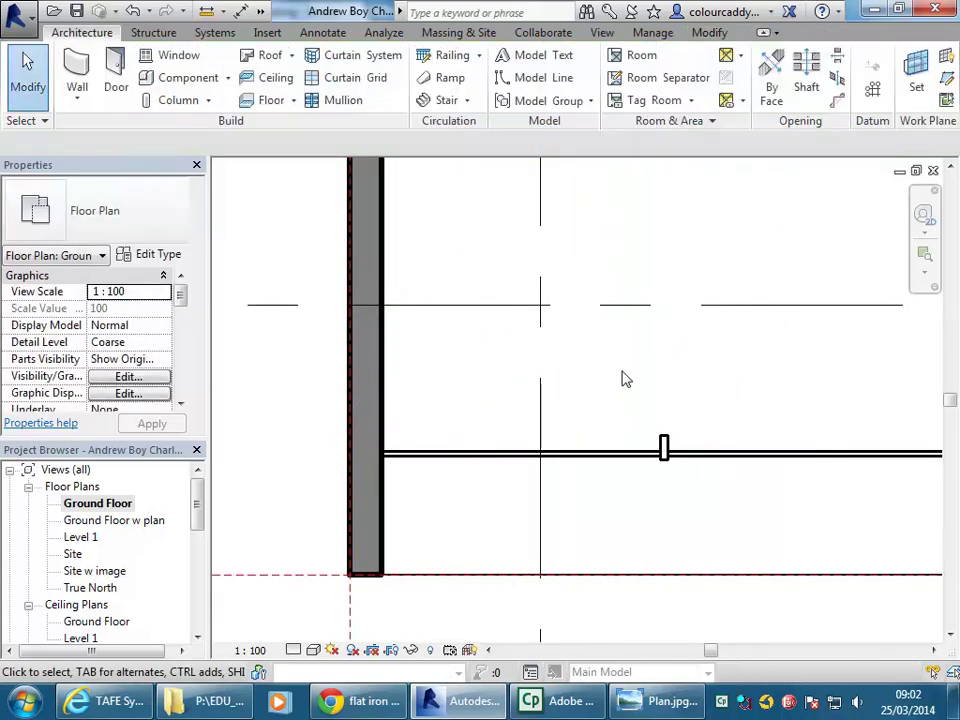
- Select the Material Bar Curtain Wall in plan to inspect its location line relative to the mullions and glazing, then clear the selection
{"action": "left_click", "coordinate": [631, 452]}
{"action": "scroll", "coordinate": [690, 414], "scroll_direction": "up", "scroll_amount": 5}
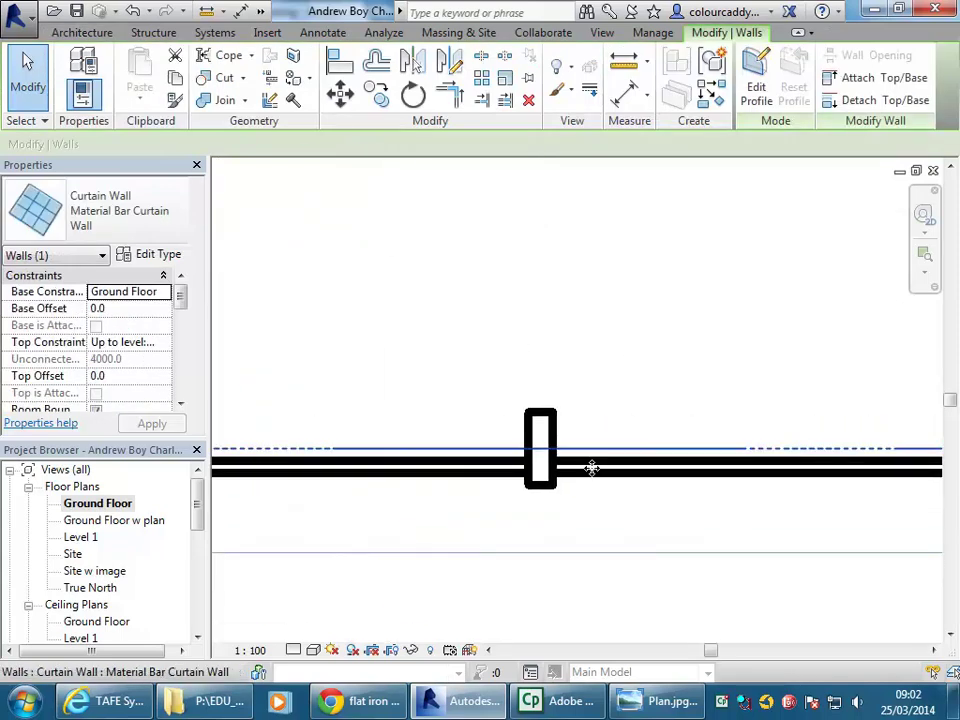
{"action": "scroll", "coordinate": [622, 467], "scroll_direction": "down", "scroll_amount": 4}
{"action": "scroll", "coordinate": [542, 442], "scroll_direction": "up", "scroll_amount": 4}
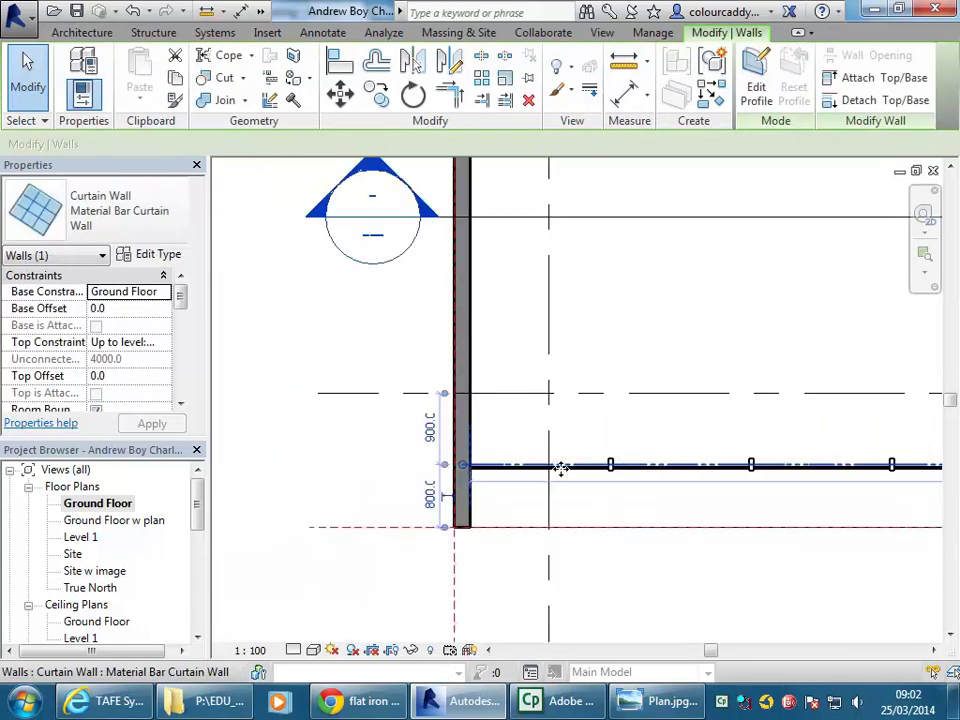
{"action": "left_click", "coordinate": [570, 448]}
{"action": "scroll", "coordinate": [614, 459], "scroll_direction": "up", "scroll_amount": 1}
{"action": "middle_click_drag", "start_coordinate": [614, 459], "coordinate": [626, 462]}
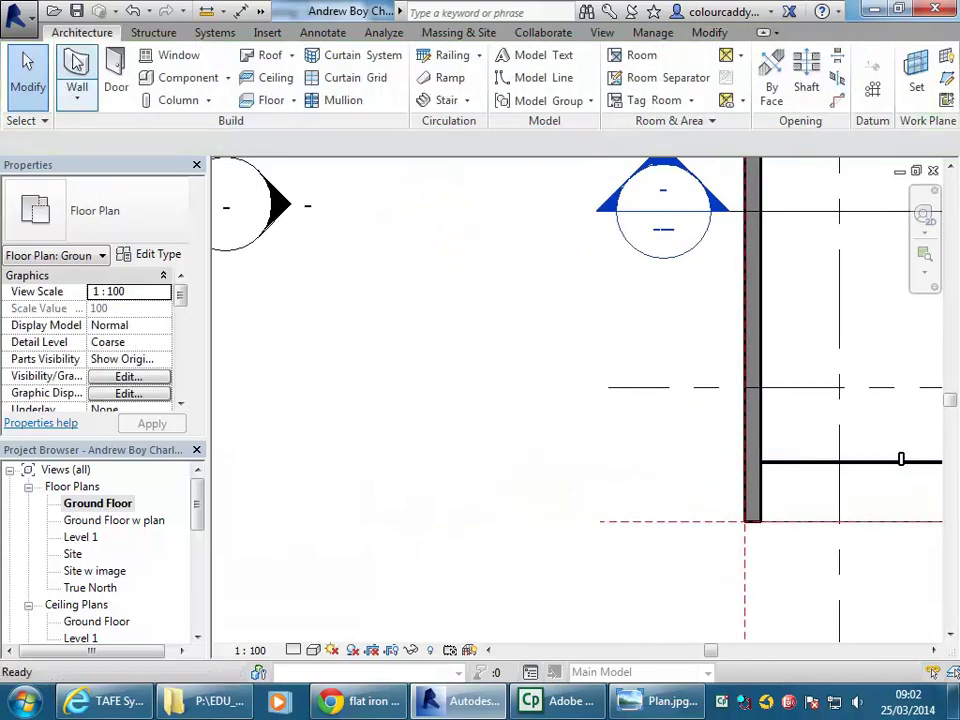
- Draw a Curtain Wall 6mm Thk Glazing wall outward from the solid end wall, in line with the existing curtain wall
{"action": "left_click", "coordinate": [77, 80]}
{"action": "left_click", "coordinate": [176, 215]}
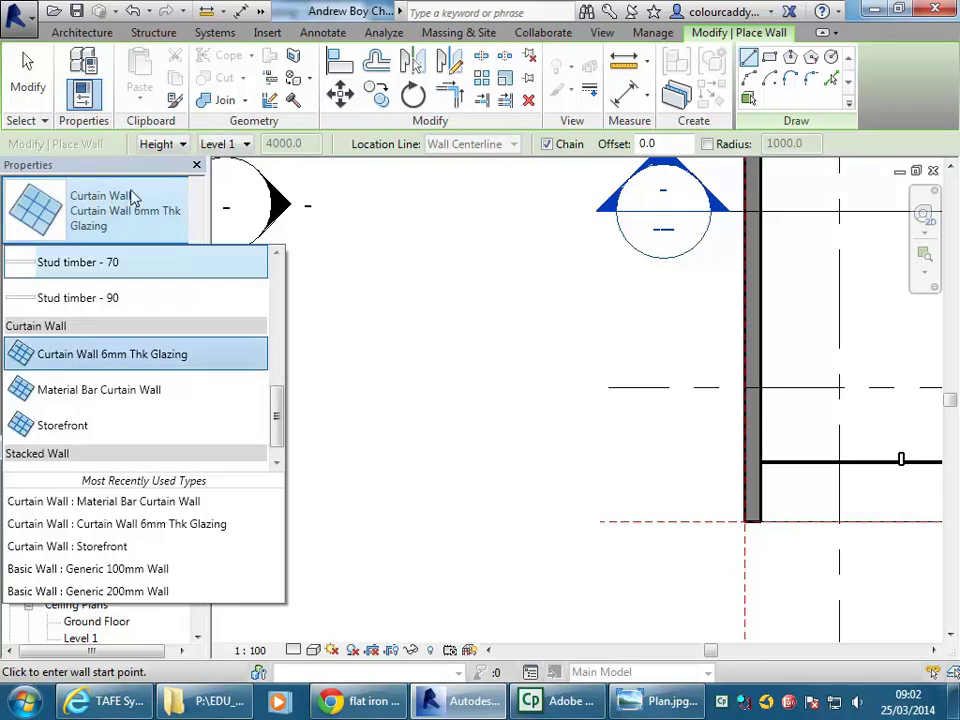
{"action": "left_click", "coordinate": [744, 458]}
{"action": "left_click", "coordinate": [470, 459]}
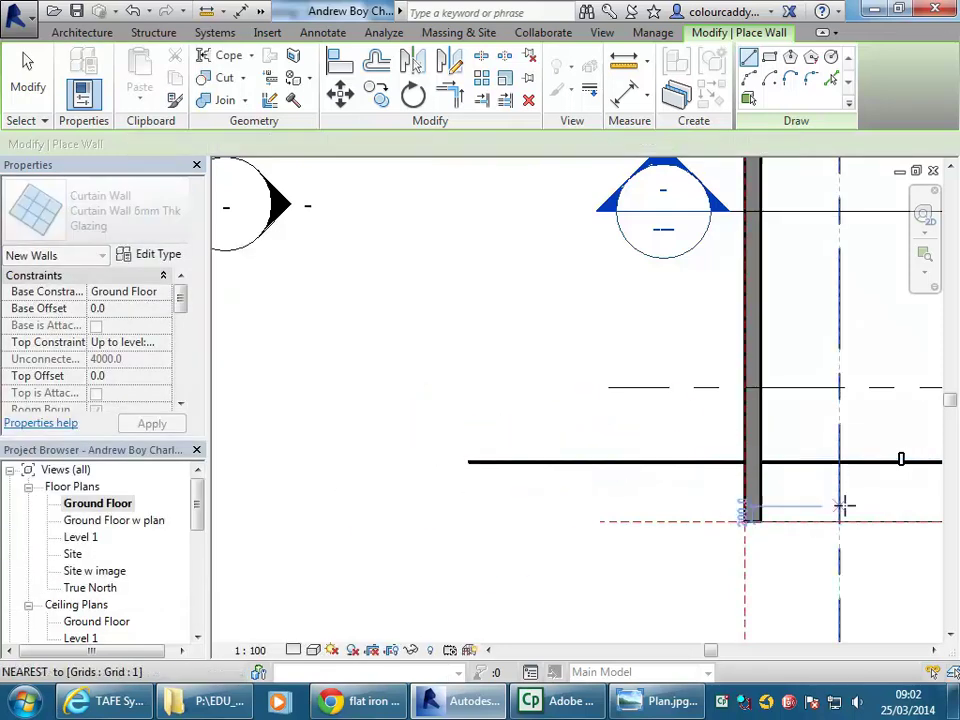
{"action": "key", "text": "Escape"}
{"action": "key", "text": "Escape"}
- Draw a horizontal reference plane through the solid end wall along the curtain walls' location line, extending past the new wall's outer end
{"action": "scroll", "coordinate": [797, 463], "scroll_direction": "up", "scroll_amount": 3}
{"action": "scroll", "coordinate": [607, 420], "scroll_direction": "up", "scroll_amount": 2}
{"action": "middle_click_drag", "start_coordinate": [572, 399], "coordinate": [384, 384]}
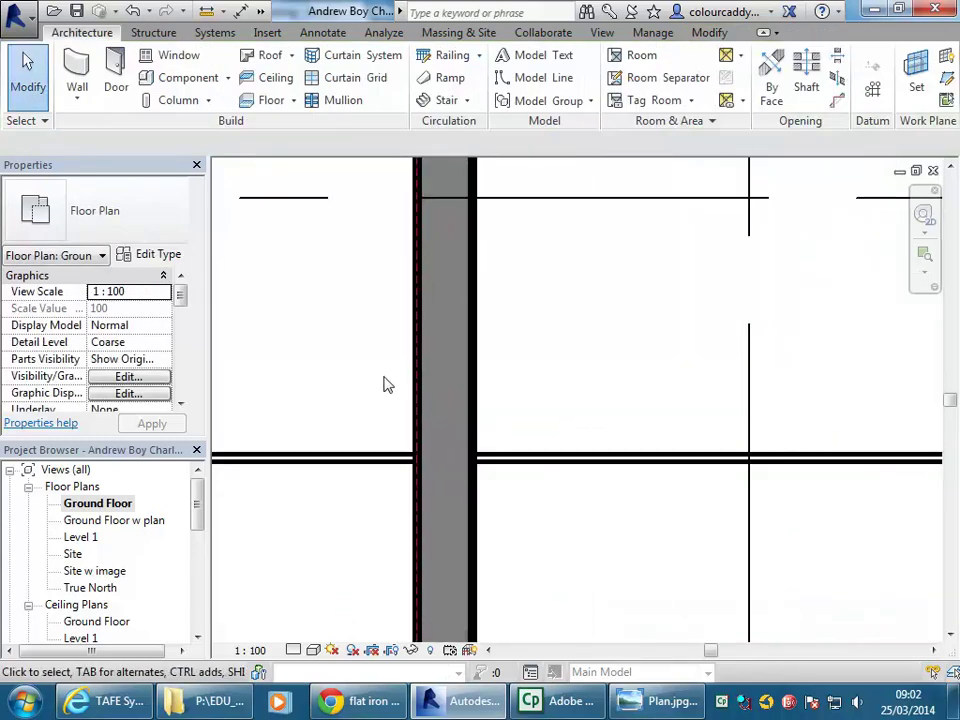
{"action": "left_click", "coordinate": [947, 80]}
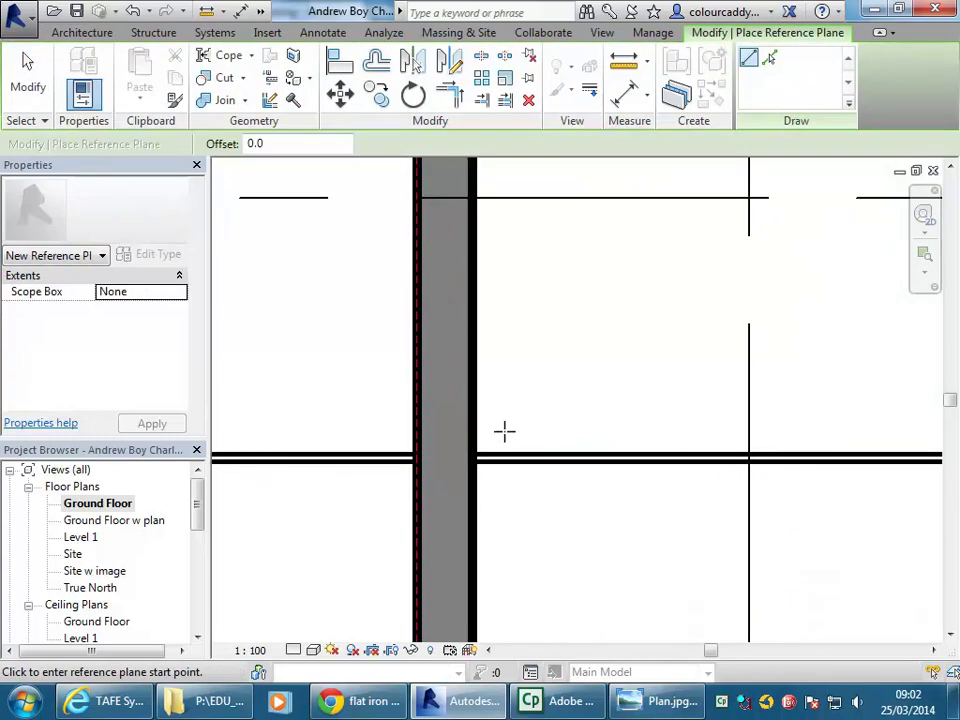
{"action": "left_click", "coordinate": [395, 443]}
{"action": "middle_click_drag", "start_coordinate": [395, 443], "coordinate": [688, 420]}
{"action": "scroll", "coordinate": [520, 422], "scroll_direction": "down", "scroll_amount": 2}
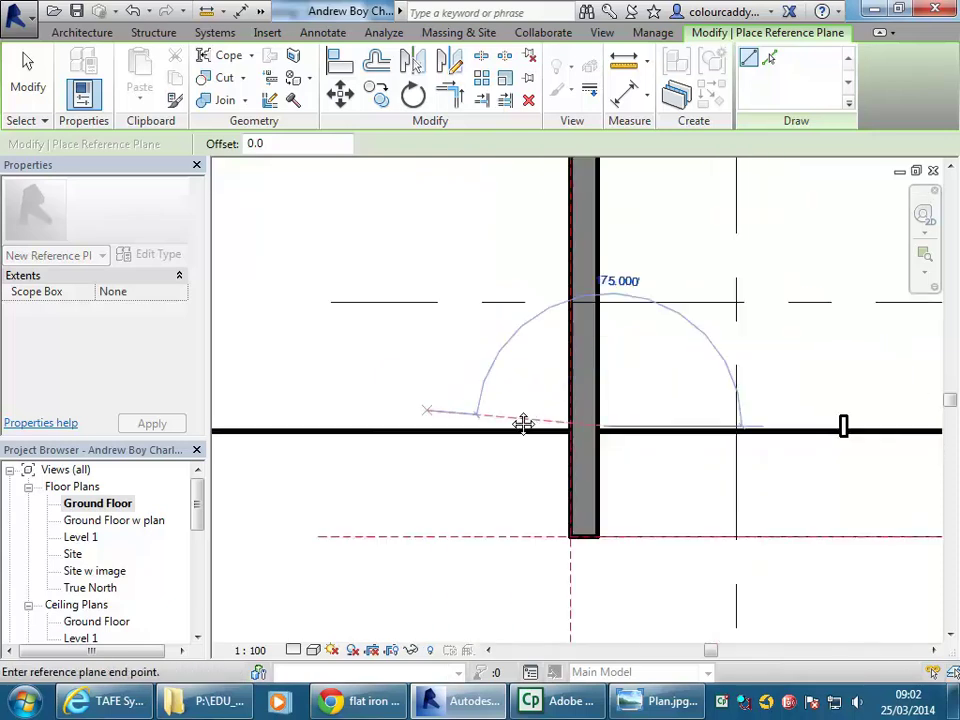
{"action": "middle_click_drag", "start_coordinate": [520, 422], "coordinate": [428, 403]}
{"action": "left_click", "coordinate": [384, 413]}
{"action": "key", "text": "Escape"}
{"action": "key", "text": "Escape"}
- Select the new 6mm glazed curtain wall to compare its location line with the reference plane, and clear the selection
{"action": "middle_click_drag", "start_coordinate": [664, 390], "coordinate": [443, 317]}
{"action": "scroll", "coordinate": [441, 390], "scroll_direction": "up", "scroll_amount": 3}
{"action": "middle_click_drag", "start_coordinate": [428, 407], "coordinate": [568, 406]}
{"action": "left_click", "coordinate": [731, 420]}
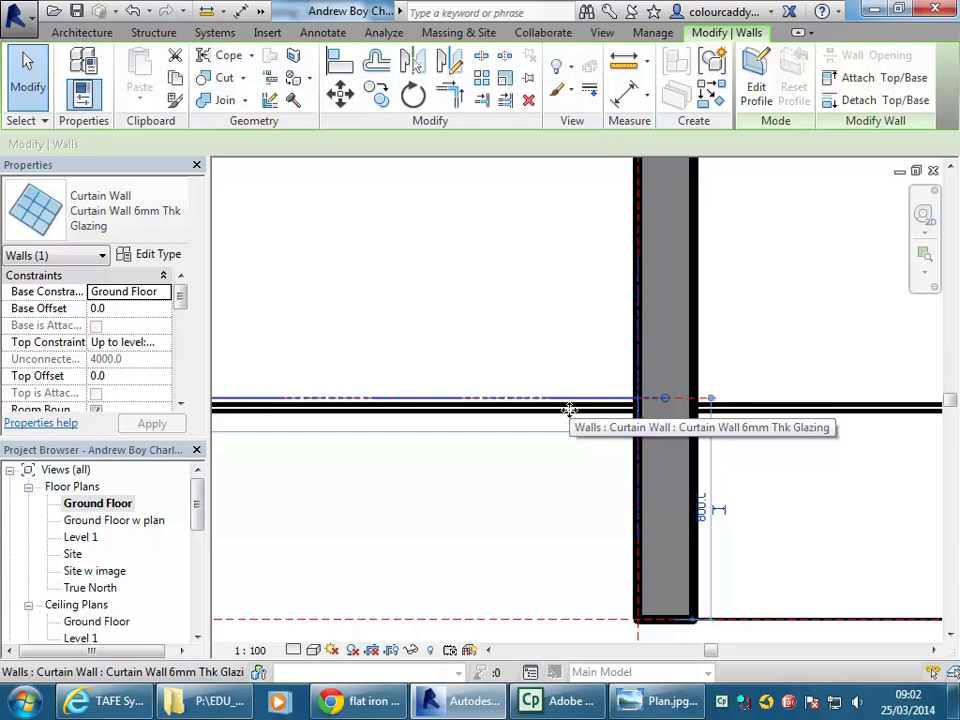
{"action": "scroll", "coordinate": [569, 410], "scroll_direction": "down", "scroll_amount": 3}
{"action": "middle_click_drag", "start_coordinate": [523, 388], "coordinate": [888, 497]}
{"action": "left_click", "coordinate": [533, 471]}
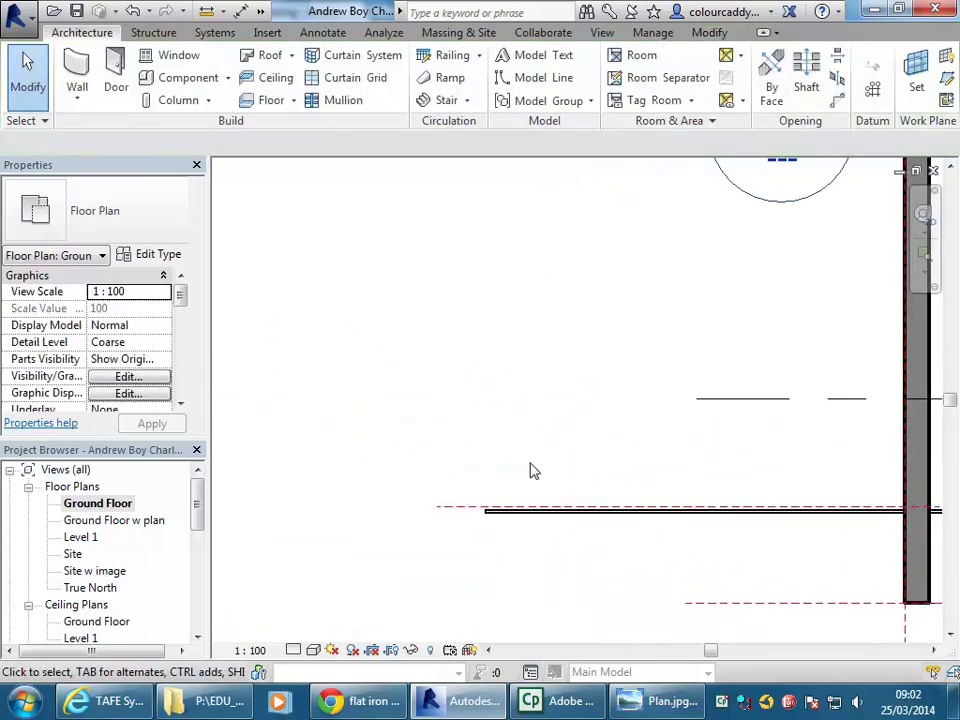
- Draw a perpendicular Curtain Wall 6mm Thk Glazing wall from the reference plane at the outer end of the new curtain wall
{"action": "scroll", "coordinate": [533, 471], "scroll_direction": "up", "scroll_amount": 2}
{"action": "middle_click_drag", "start_coordinate": [533, 471], "coordinate": [490, 430]}
{"action": "left_click", "coordinate": [77, 75]}
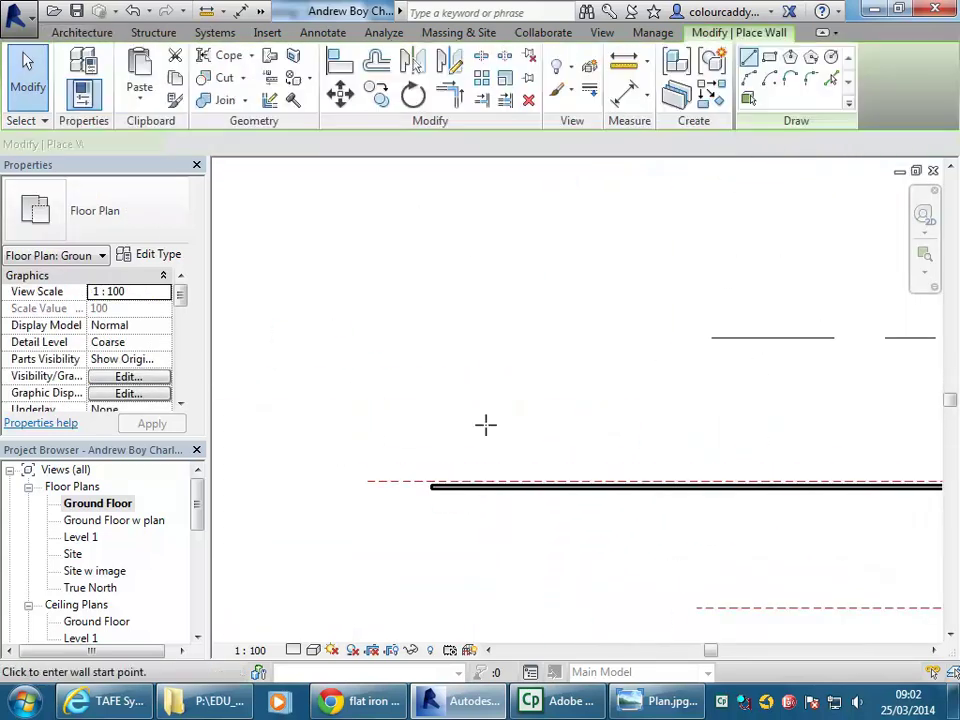
{"action": "left_click", "coordinate": [428, 496]}
{"action": "left_click", "coordinate": [420, 204]}
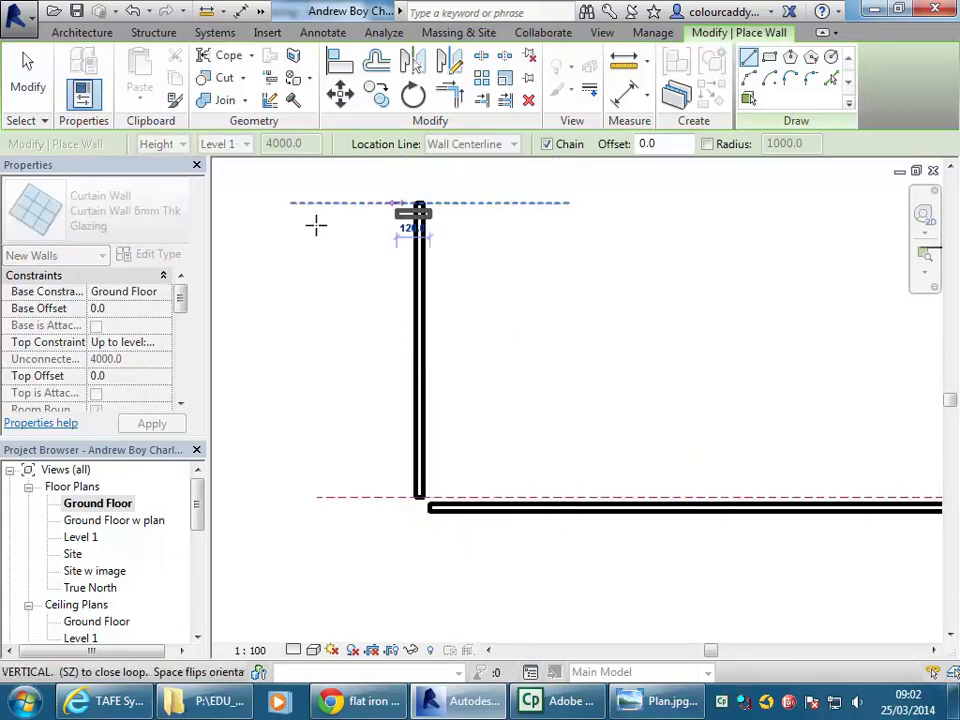
{"action": "right_click", "coordinate": [309, 229]}
{"action": "left_click", "coordinate": [352, 248]}
{"action": "right_click", "coordinate": [352, 248]}
{"action": "left_click", "coordinate": [392, 262]}
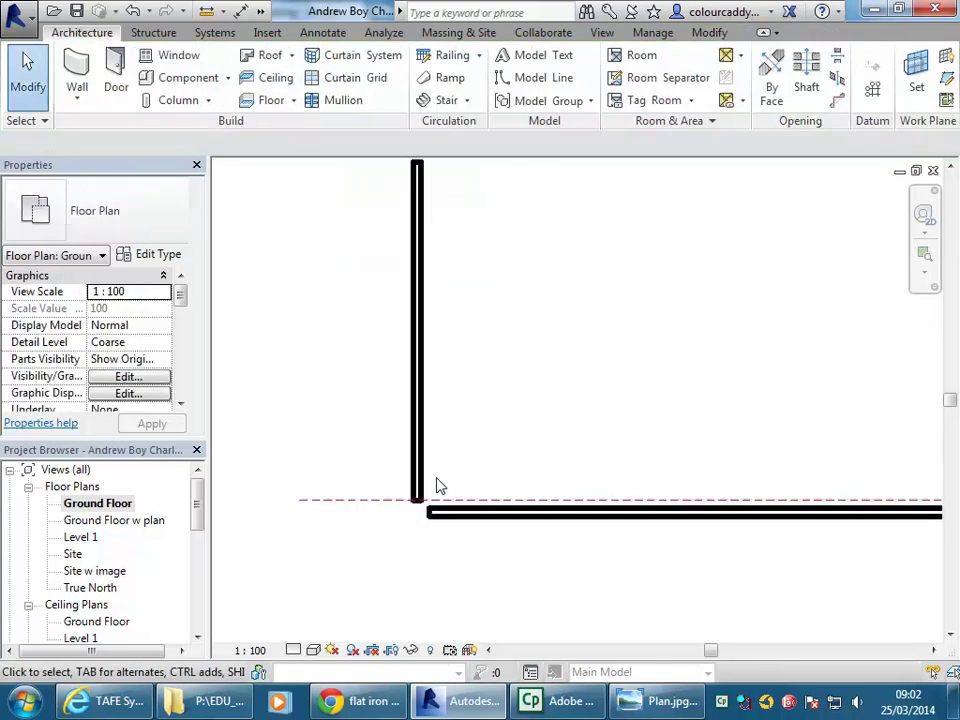
{"action": "scroll", "coordinate": [472, 437], "scroll_direction": "up", "scroll_amount": 2}
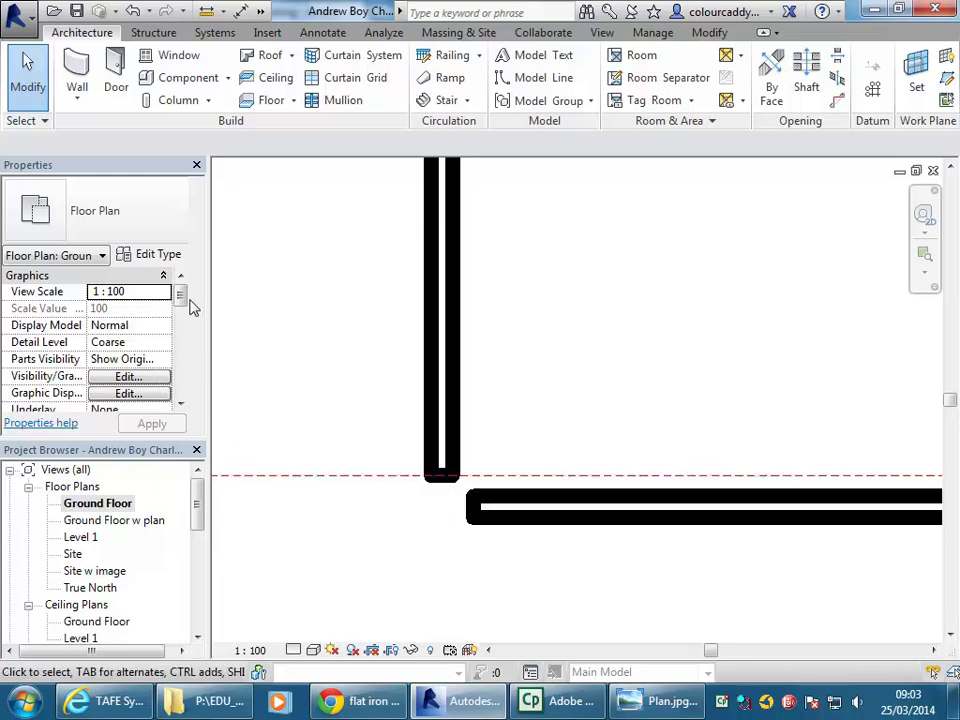
- Open the {3D} view and change the 30mm Square mullion to the Rectangular Mullion 50 x 150mm type
{"action": "mouse_move", "coordinate": [183, 312]}
{"action": "left_mouse_down"}
{"action": "mouse_move", "coordinate": [182, 368]}
{"action": "mouse_move", "coordinate": [182, 298]}
{"action": "left_mouse_up"}
{"action": "left_click_drag", "start_coordinate": [200, 503], "coordinate": [197, 524]}
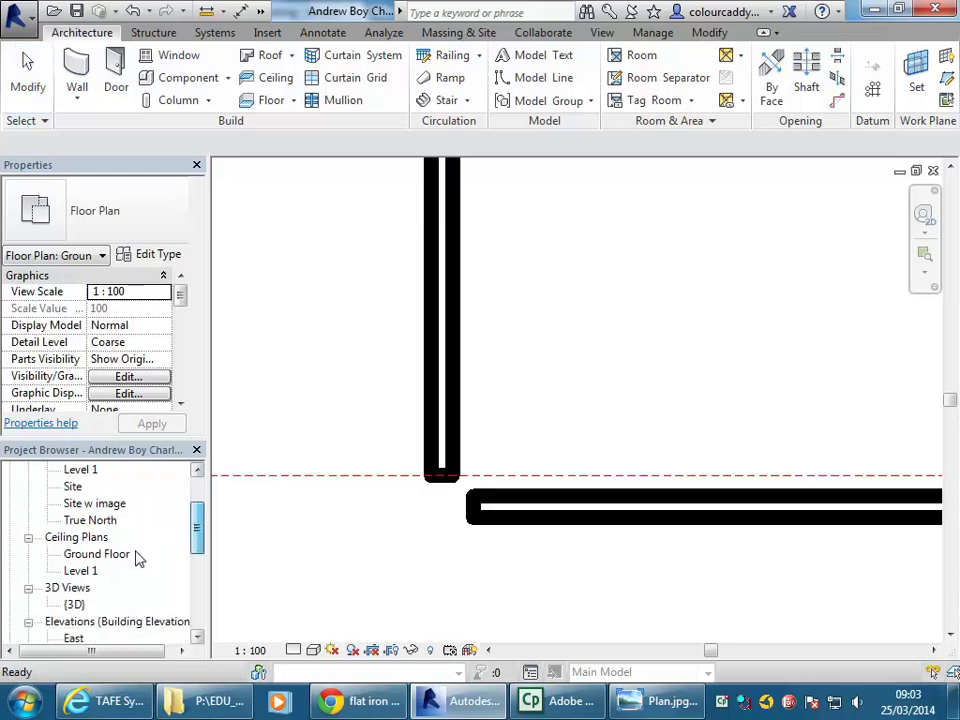
{"action": "double_click", "coordinate": [76, 606]}
{"action": "scroll", "coordinate": [471, 386], "scroll_direction": "down", "scroll_amount": 2}
{"action": "scroll", "coordinate": [480, 400], "scroll_direction": "up", "scroll_amount": 2}
{"action": "scroll", "coordinate": [495, 425], "scroll_direction": "up", "scroll_amount": 5}
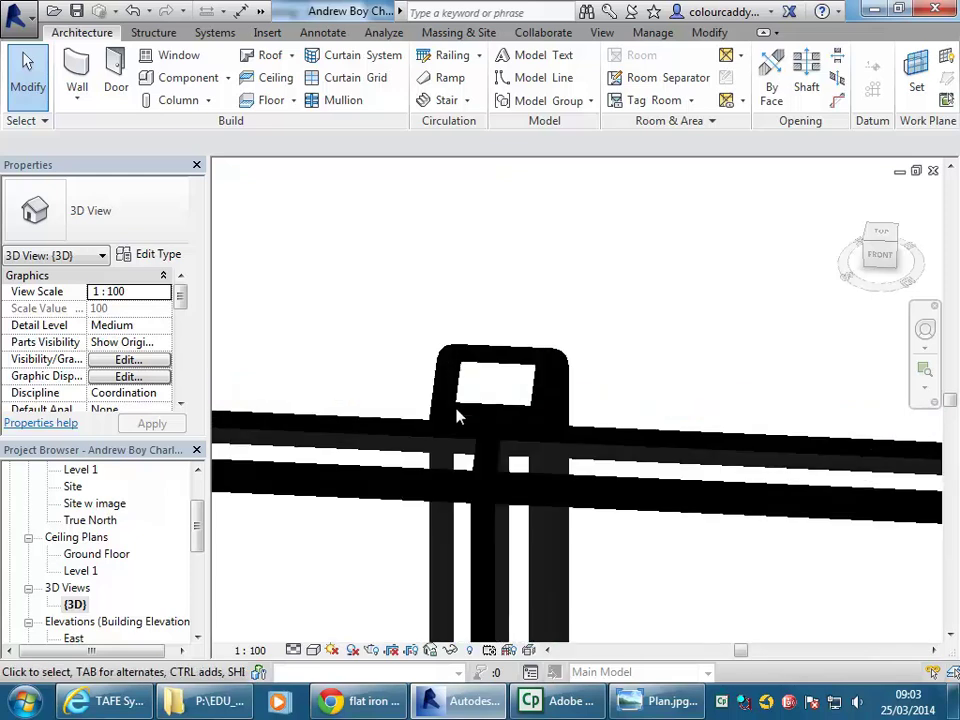
{"action": "left_click", "coordinate": [454, 405]}
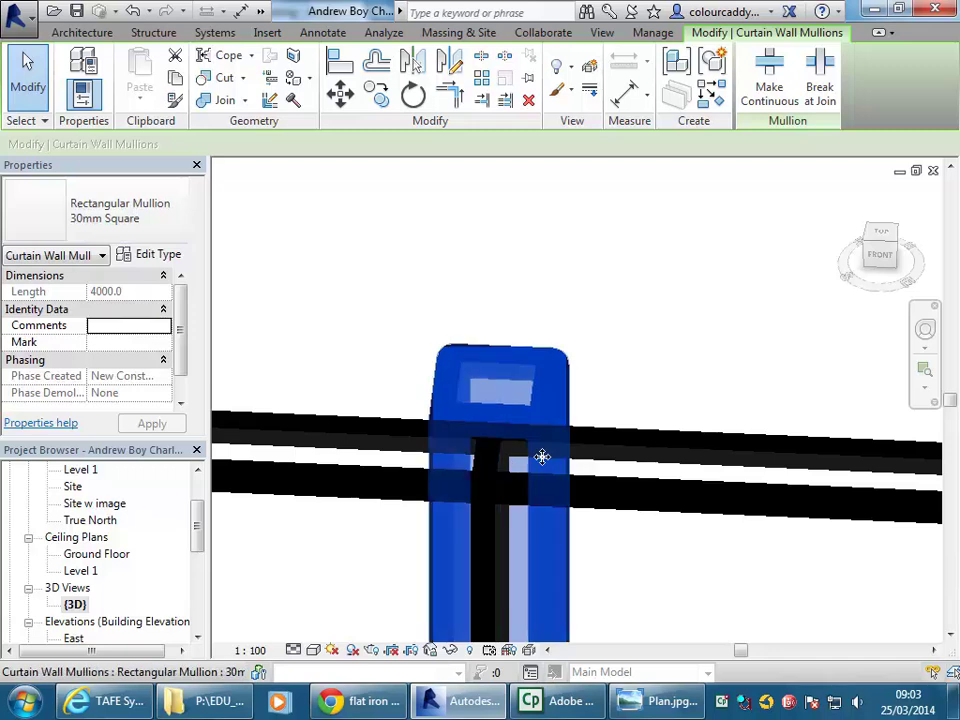
{"action": "left_click", "coordinate": [96, 208]}
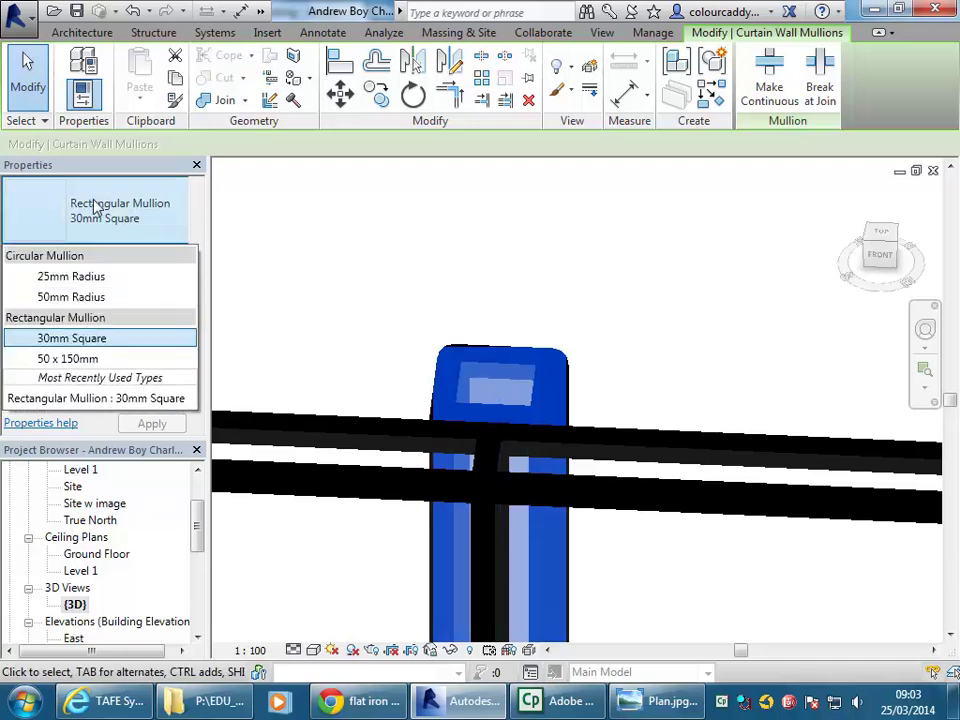
{"action": "left_click", "coordinate": [74, 360]}
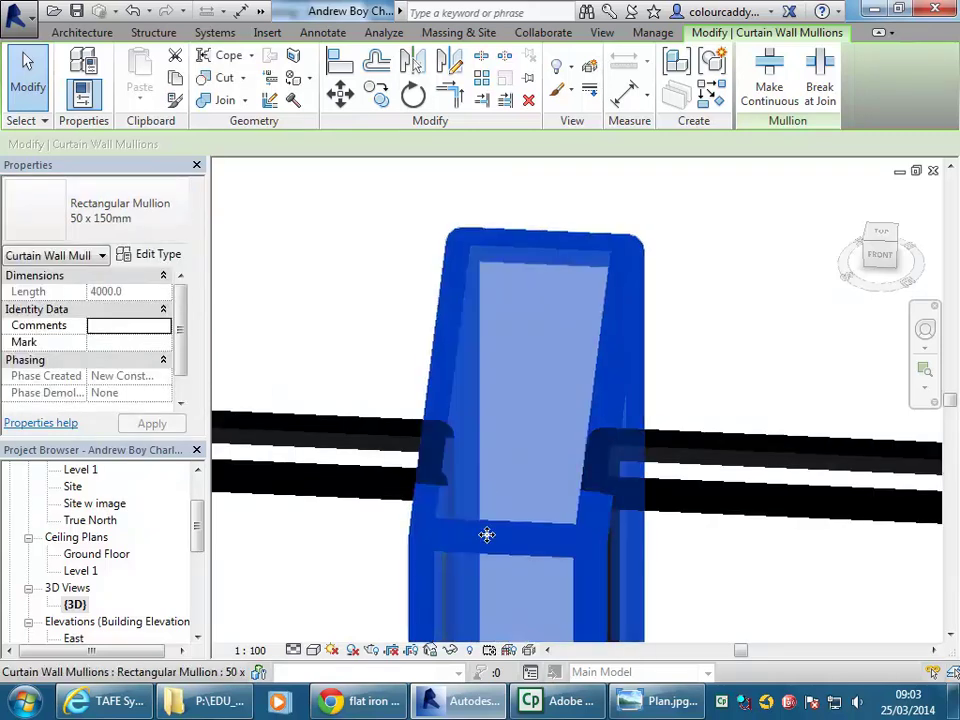
- Clear the mullion selection and inspect the corner between the two new 6mm glazed curtain walls in 3D
{"action": "scroll", "coordinate": [487, 535], "scroll_direction": "down", "scroll_amount": 10}
{"action": "scroll", "coordinate": [475, 396], "scroll_direction": "up", "scroll_amount": 10}
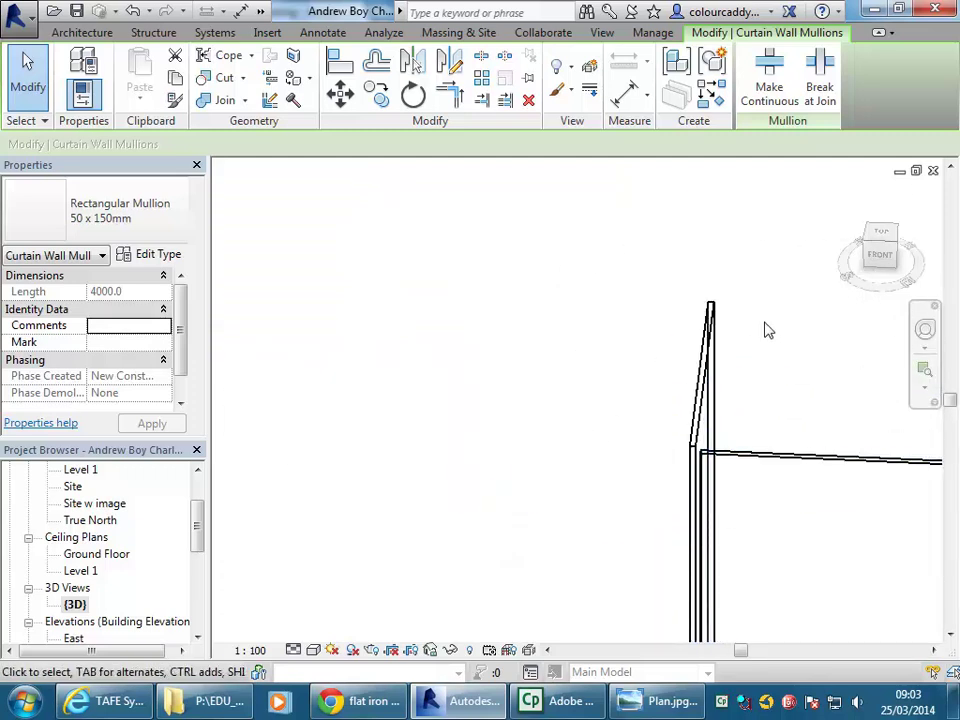
{"action": "left_click", "coordinate": [767, 330]}
{"action": "scroll", "coordinate": [690, 315], "scroll_direction": "up", "scroll_amount": 3}
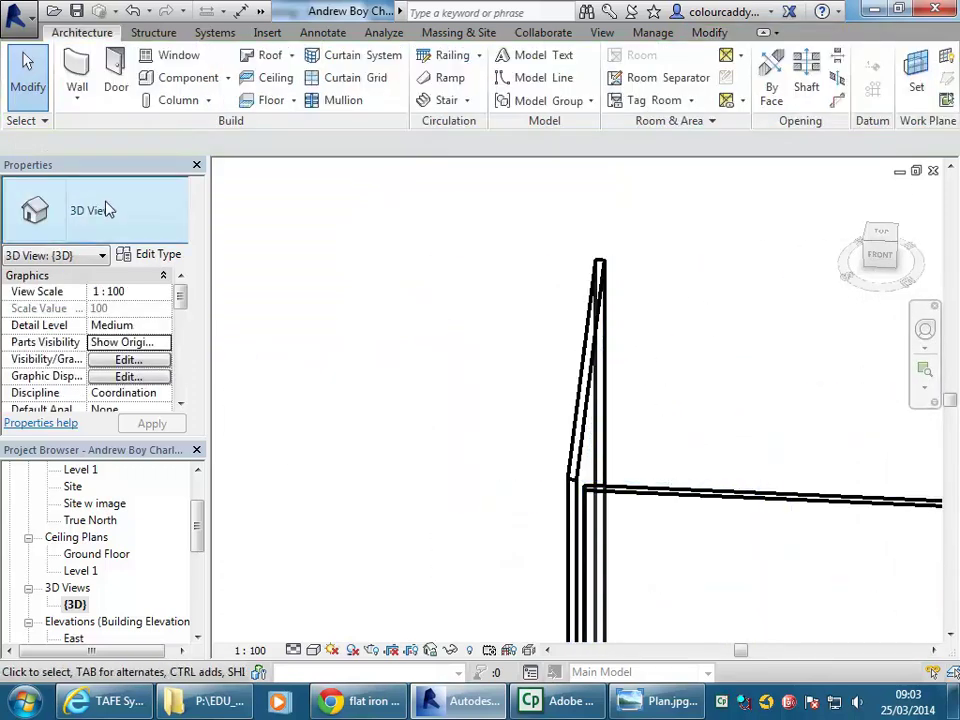
{"action": "middle_click_drag", "start_coordinate": [671, 572], "coordinate": [641, 499]}
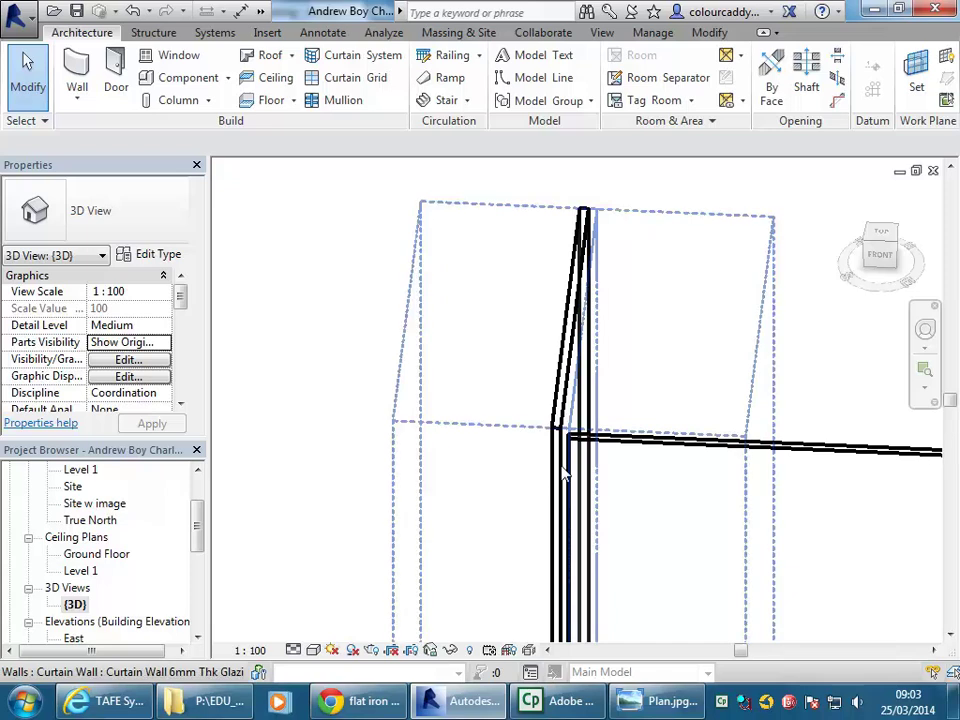
- Place a Quad Corner Mullion of type Quad Mullion 1 at the corner where the two 6mm glazed curtain walls meet
{"action": "left_click", "coordinate": [343, 101]}
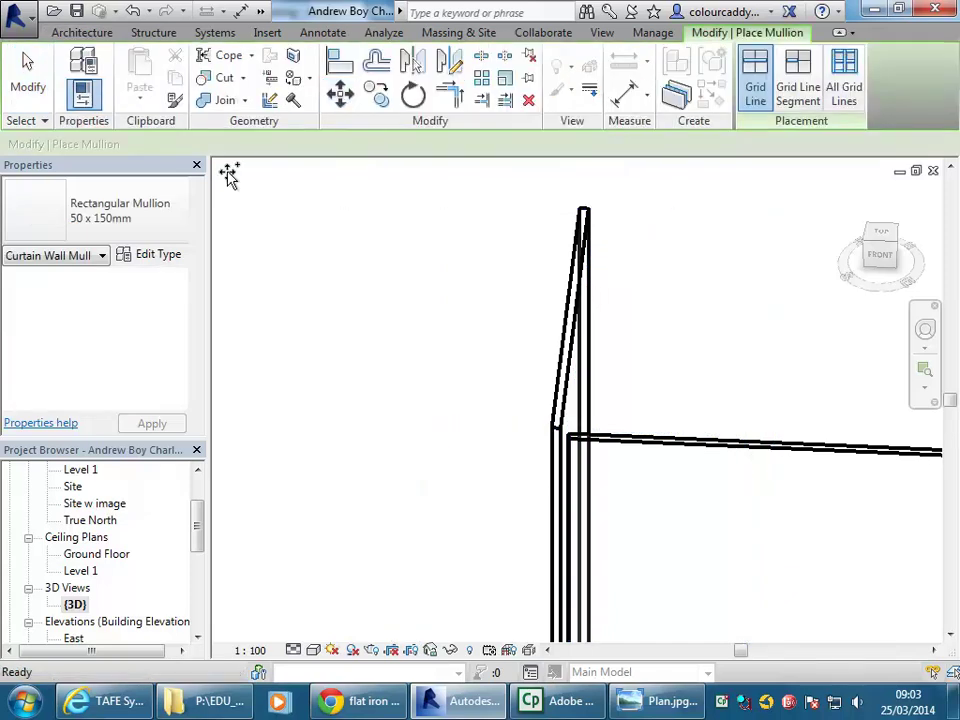
{"action": "left_click", "coordinate": [115, 205]}
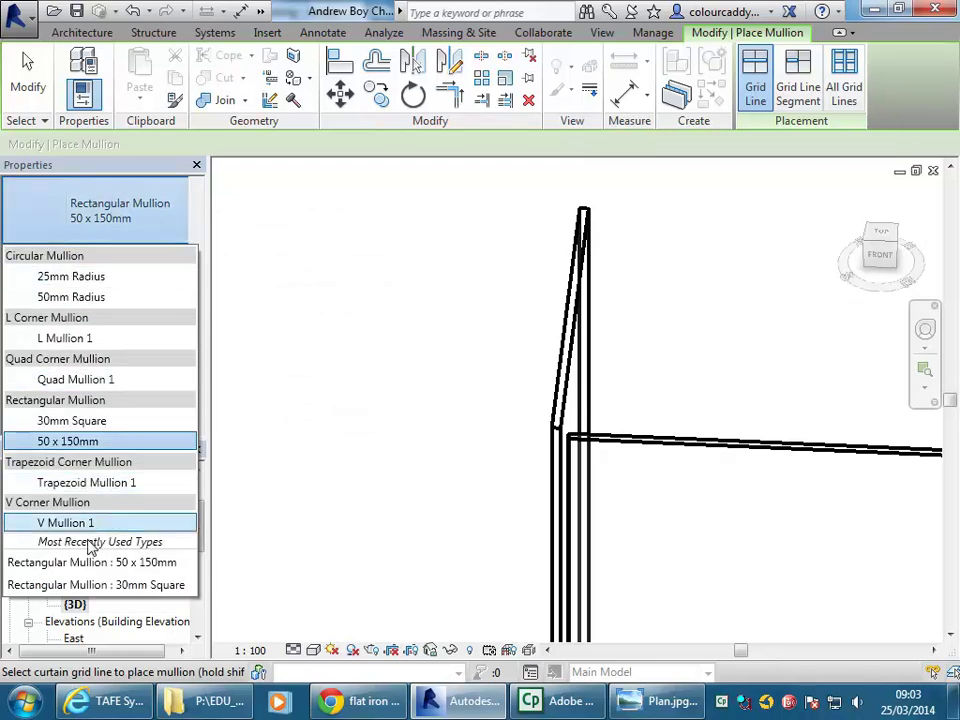
{"action": "left_click", "coordinate": [88, 386]}
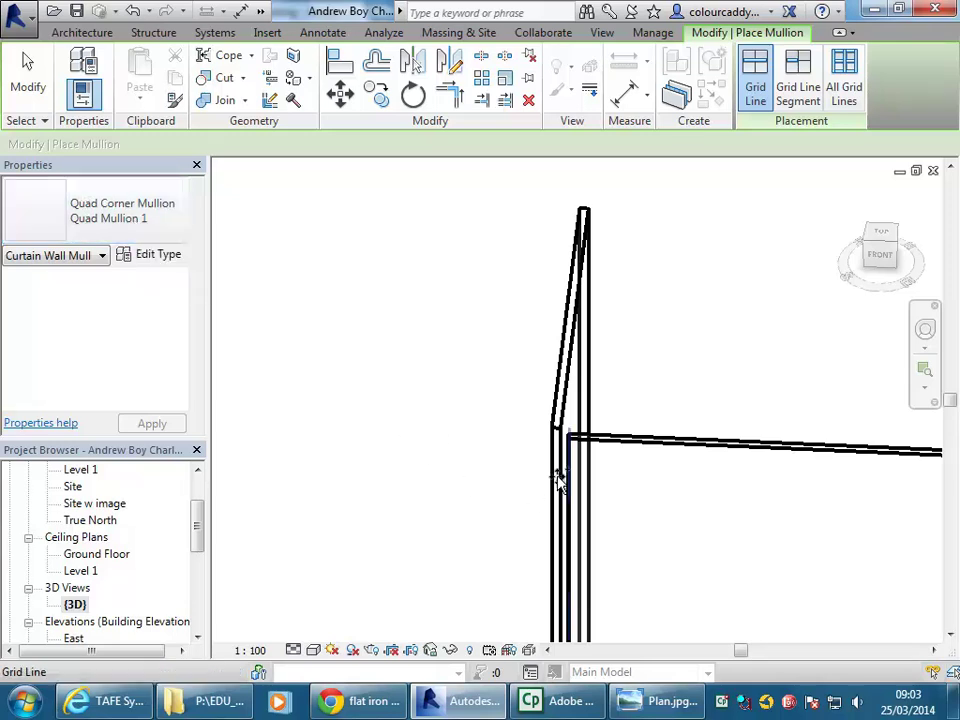
{"action": "middle_click_drag", "start_coordinate": [558, 455], "coordinate": [604, 429], "text": "shift"}
{"action": "scroll", "coordinate": [491, 420], "scroll_direction": "up", "scroll_amount": 2}
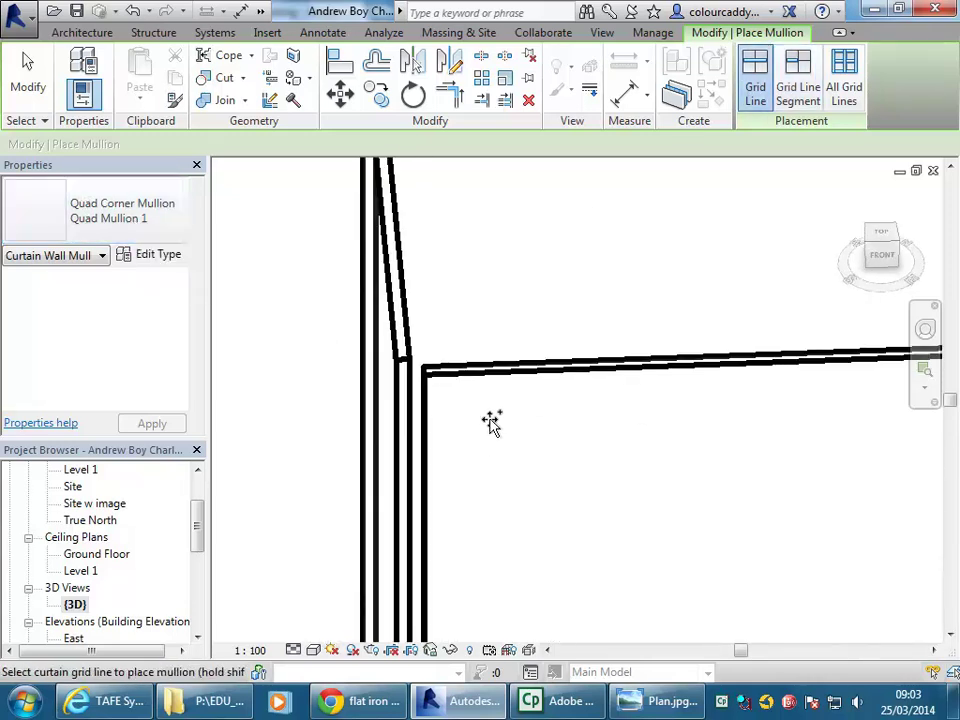
{"action": "left_click", "coordinate": [420, 390]}
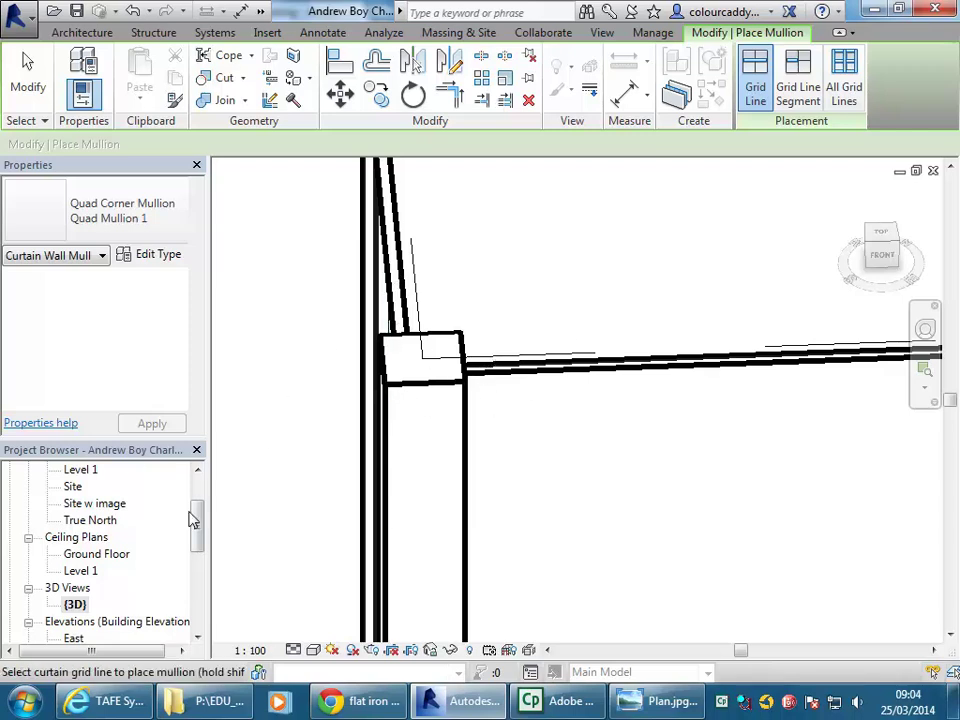
- Open the Ground Floor plan and examine how the quad corner mullion sits against the glazed walls' location lines
{"action": "left_click_drag", "start_coordinate": [193, 518], "coordinate": [193, 493]}
{"action": "double_click", "coordinate": [103, 504]}
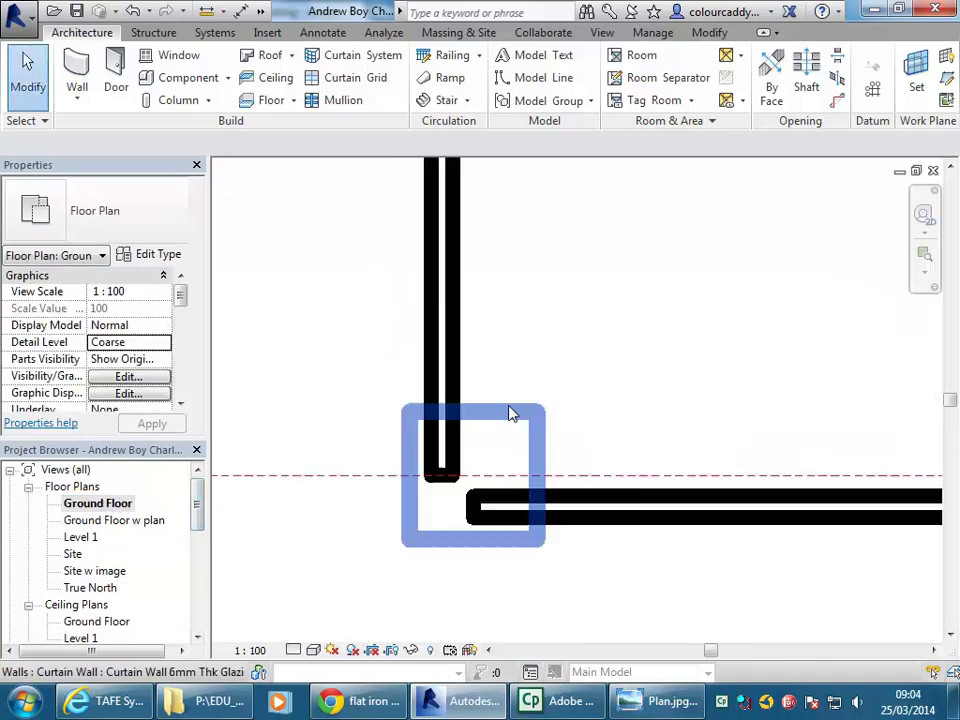
{"action": "middle_click_drag", "start_coordinate": [324, 340], "coordinate": [264, 364]}
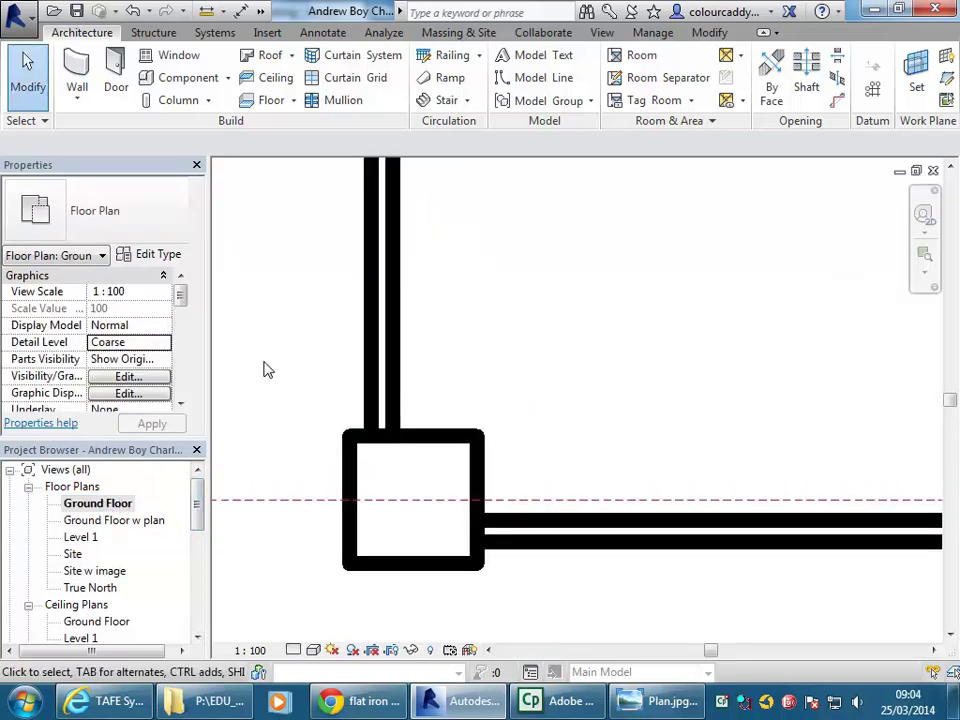
{"action": "left_click", "coordinate": [677, 510]}
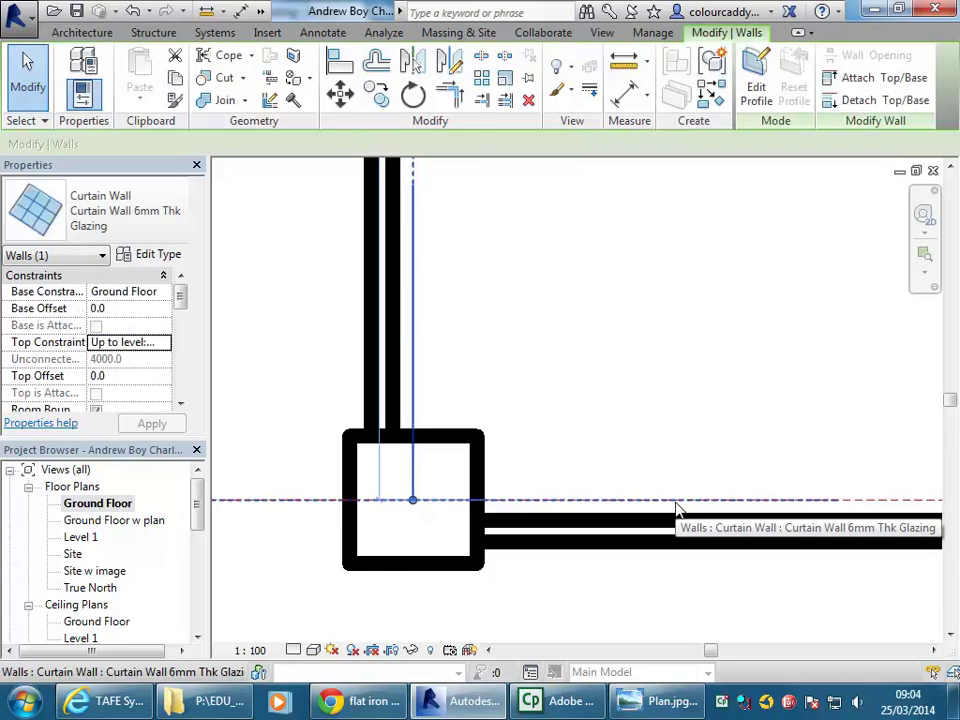
{"action": "left_click", "coordinate": [285, 437]}
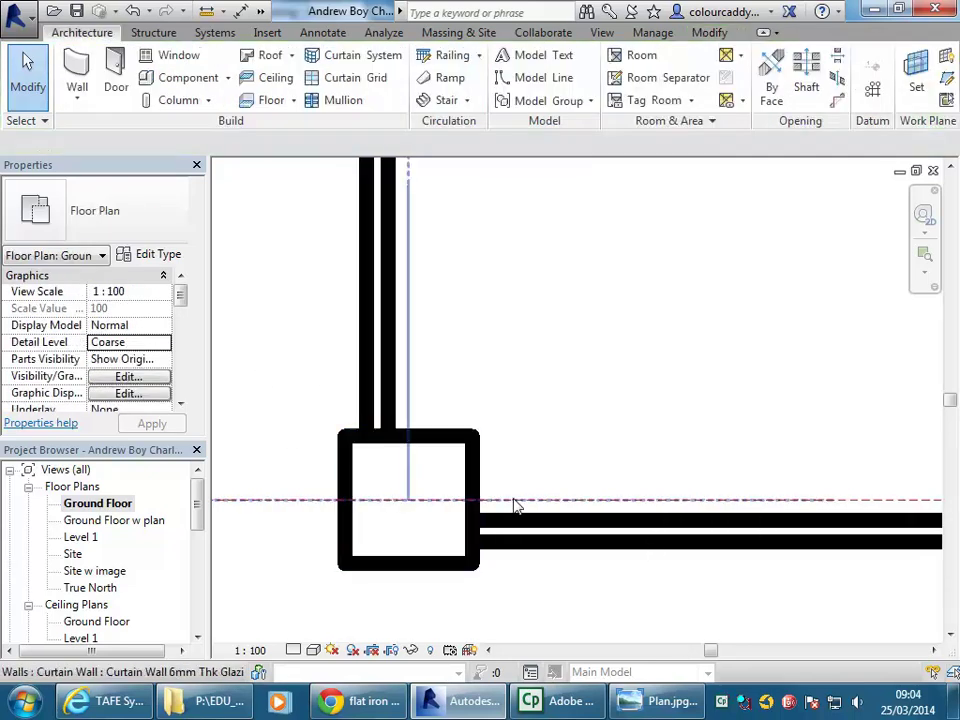
{"action": "left_click", "coordinate": [444, 444]}
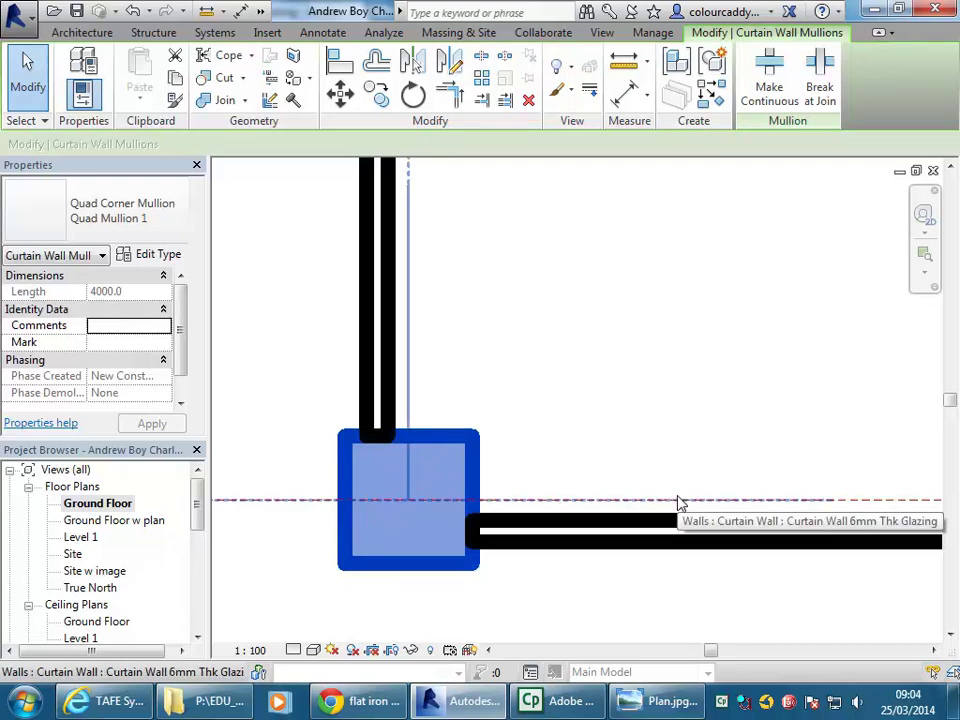
- Examine a 50 x 150mm mullion on the Material Bar Curtain Wall against the wall's location line and glazing, and clear the selection
{"action": "scroll", "coordinate": [678, 503], "scroll_direction": "down", "scroll_amount": 3}
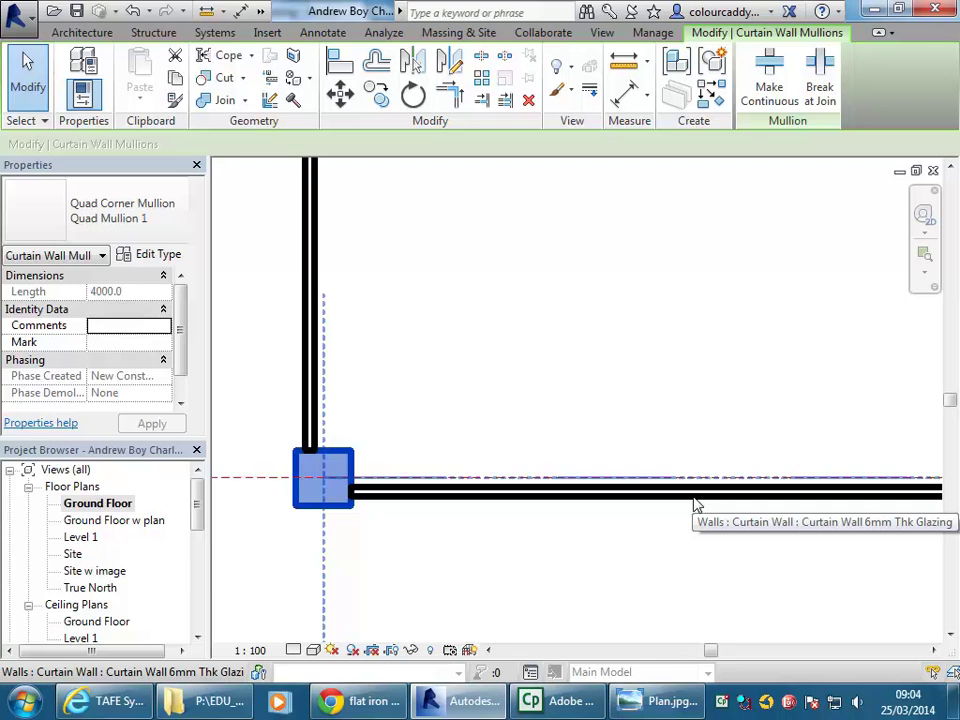
{"action": "scroll", "coordinate": [474, 411], "scroll_direction": "up", "scroll_amount": 2}
{"action": "middle_click_drag", "start_coordinate": [474, 411], "coordinate": [508, 405]}
{"action": "scroll", "coordinate": [707, 414], "scroll_direction": "up", "scroll_amount": 3}
{"action": "scroll", "coordinate": [508, 405], "scroll_direction": "up", "scroll_amount": 3}
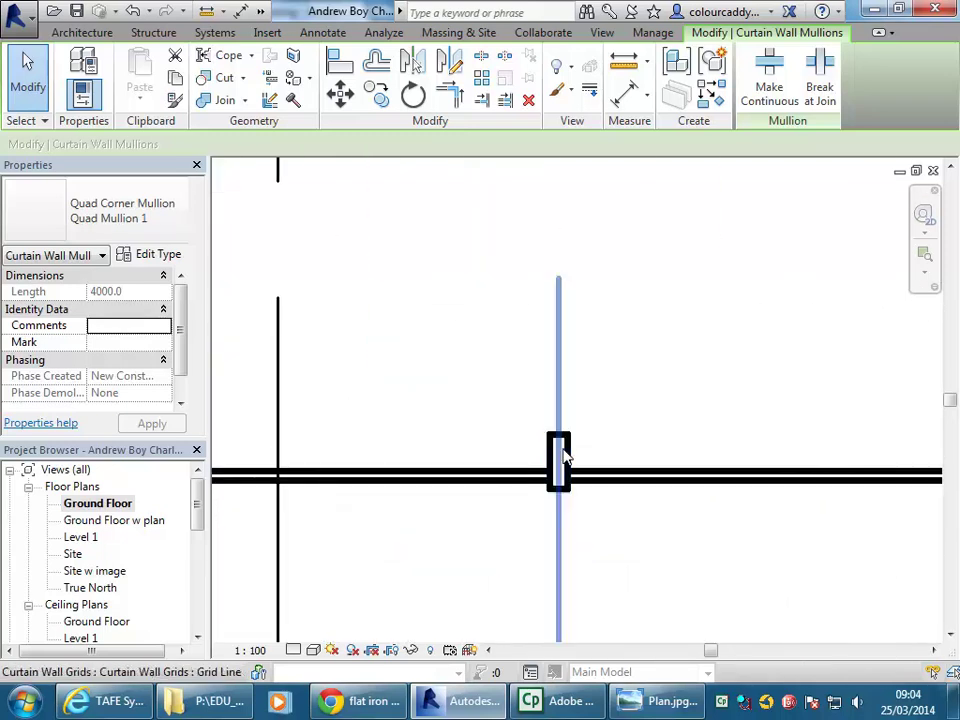
{"action": "scroll", "coordinate": [577, 461], "scroll_direction": "up", "scroll_amount": 2}
{"action": "left_click", "coordinate": [577, 461]}
{"action": "scroll", "coordinate": [577, 461], "scroll_direction": "up", "scroll_amount": 2}
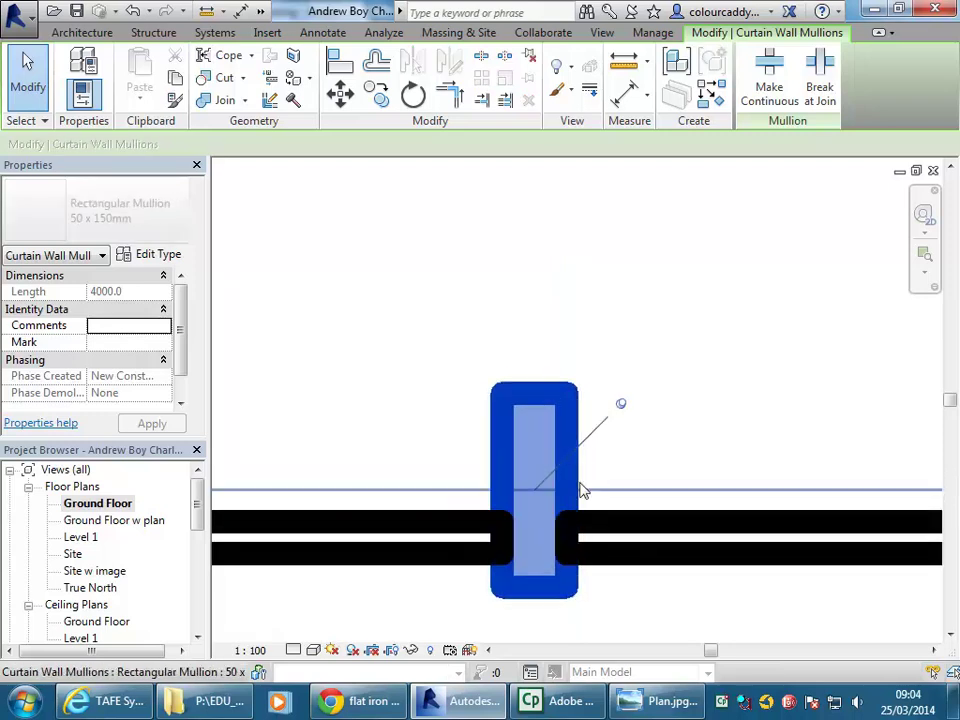
{"action": "left_click", "coordinate": [665, 492]}
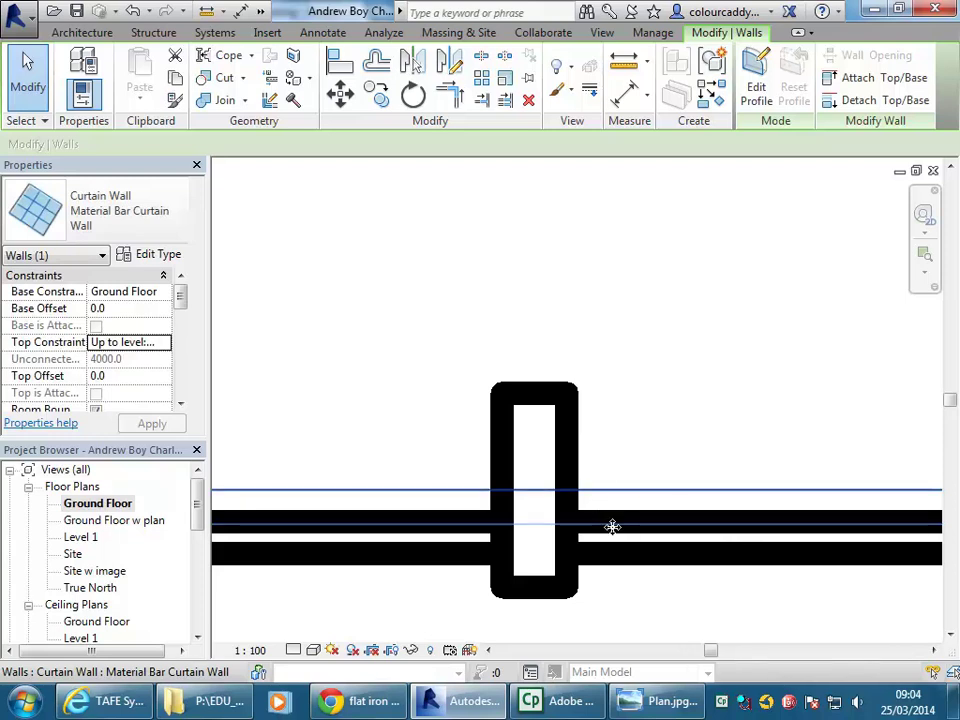
{"action": "scroll", "coordinate": [561, 510], "scroll_direction": "down", "scroll_amount": 2}
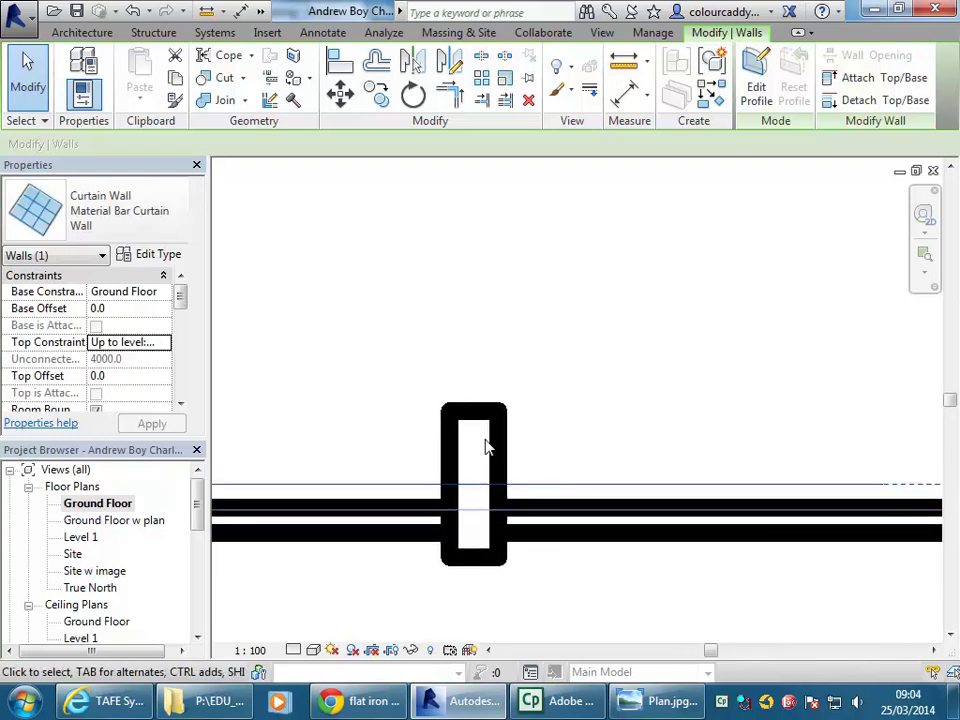
{"action": "key", "text": "Escape"}
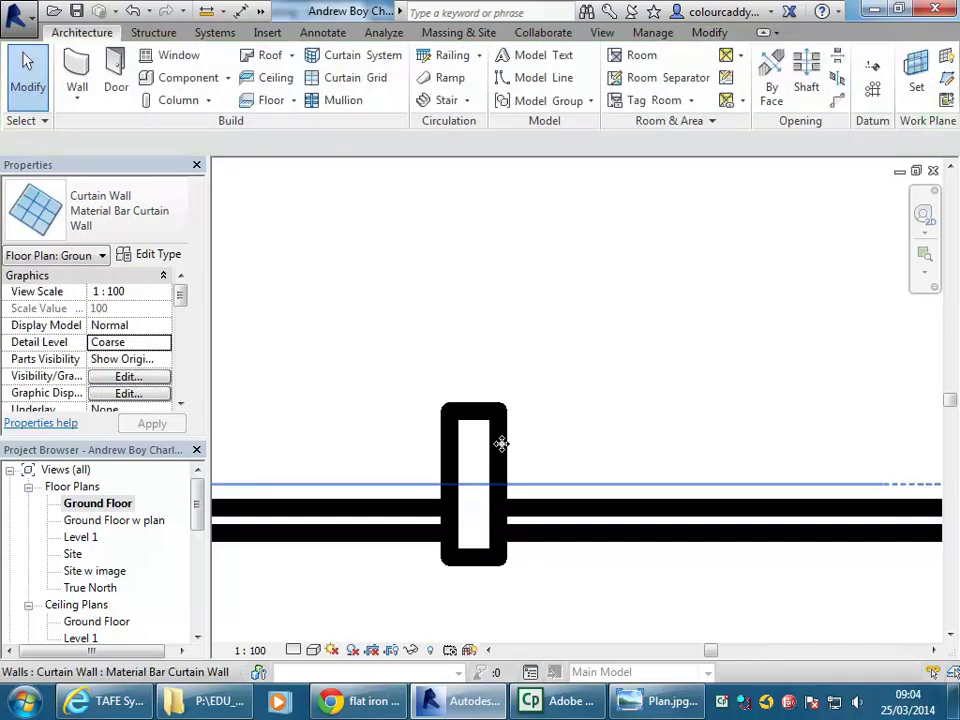
- Try the Rectangular Mullion 30mm Square type on the 50 x 150mm mullion, and undo the change
{"action": "left_click", "coordinate": [505, 452]}
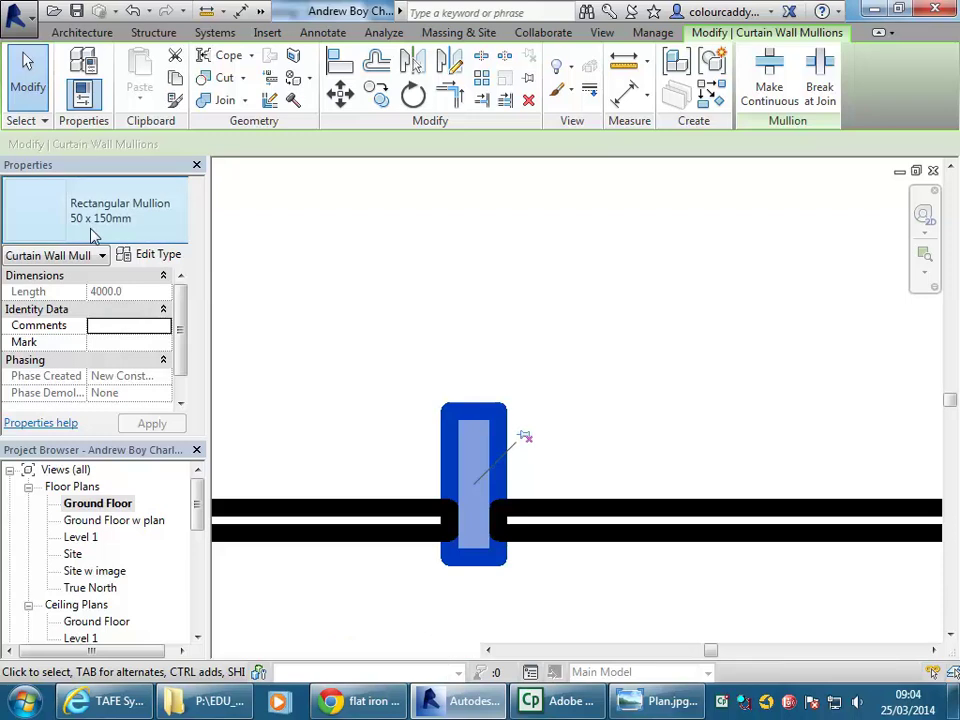
{"action": "left_click", "coordinate": [93, 232]}
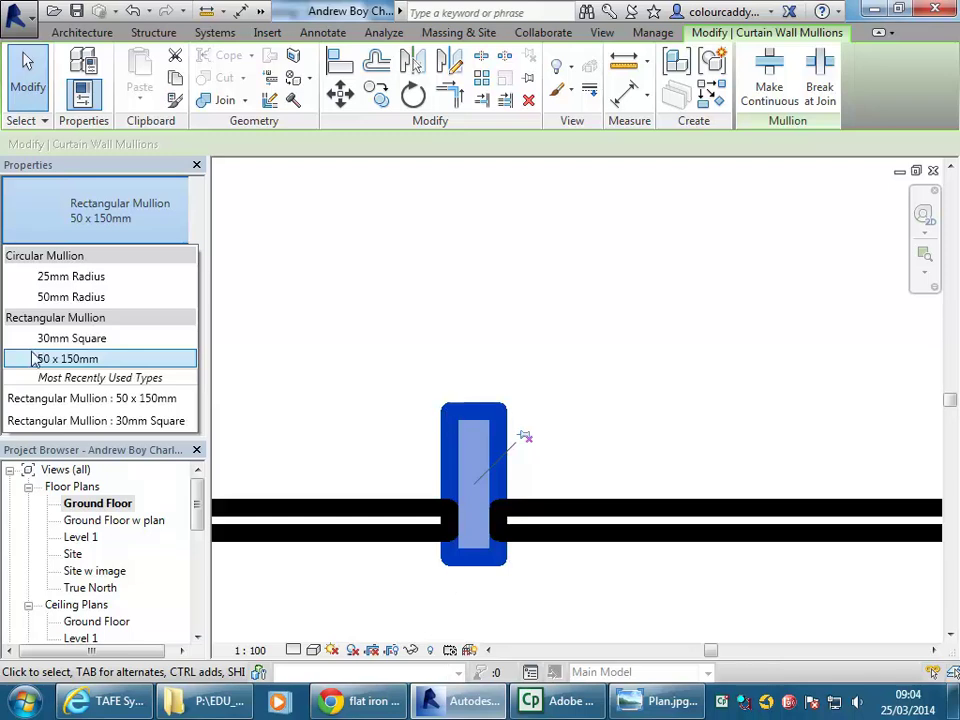
{"action": "left_click", "coordinate": [72, 338]}
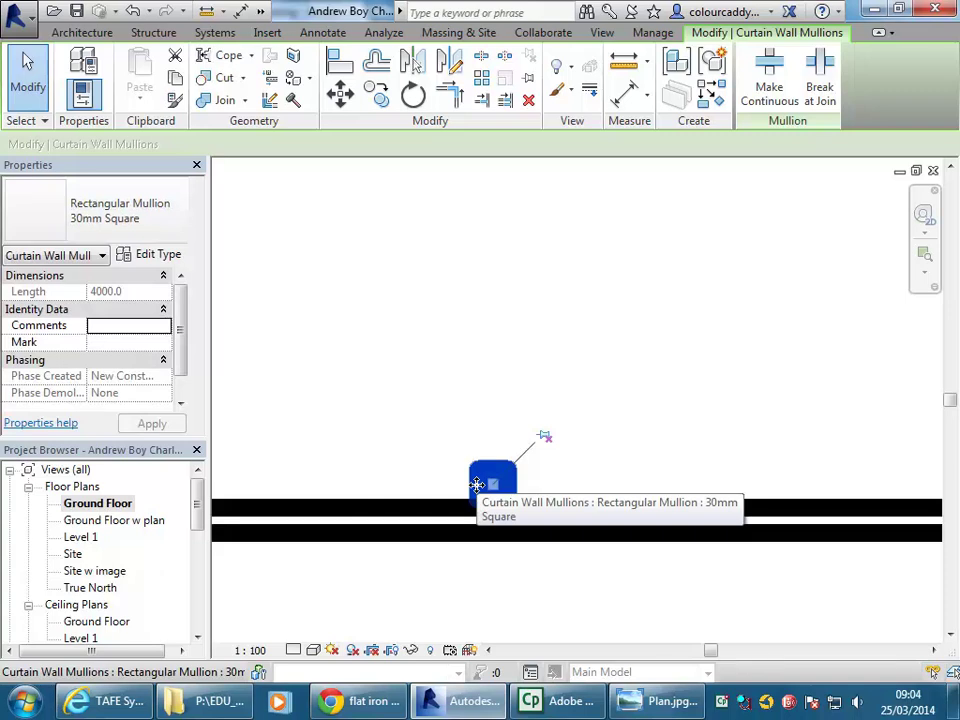
{"action": "key", "text": "Escape"}
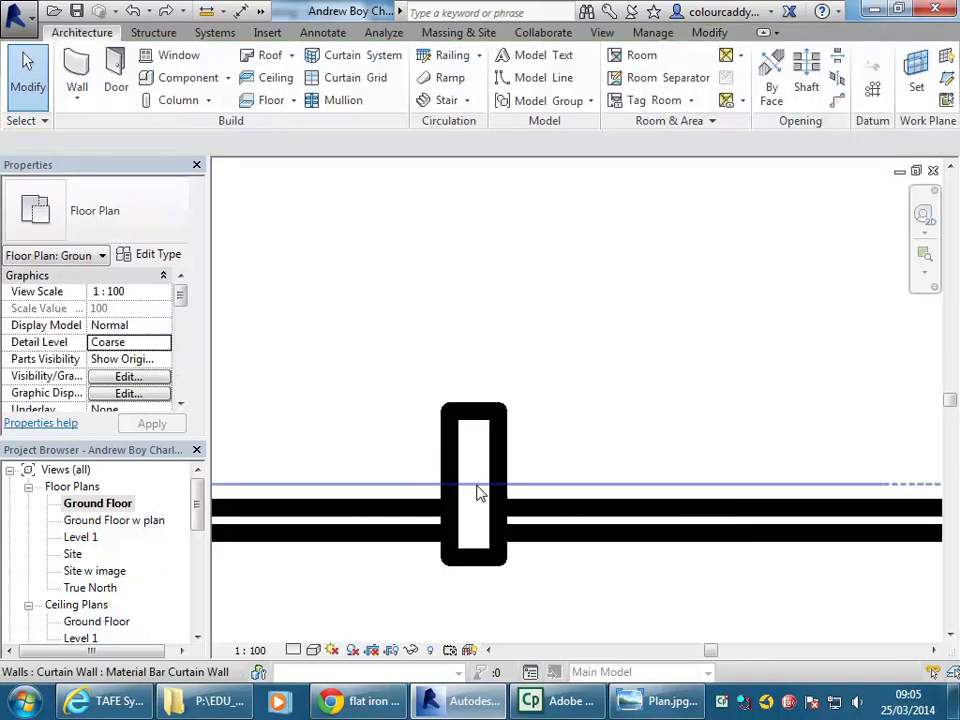
- Delete both 6mm glazed curtain walls that form the test corner, including the corner mullion, and dismiss the warning
{"action": "scroll", "coordinate": [385, 335], "scroll_direction": "down", "scroll_amount": 8}
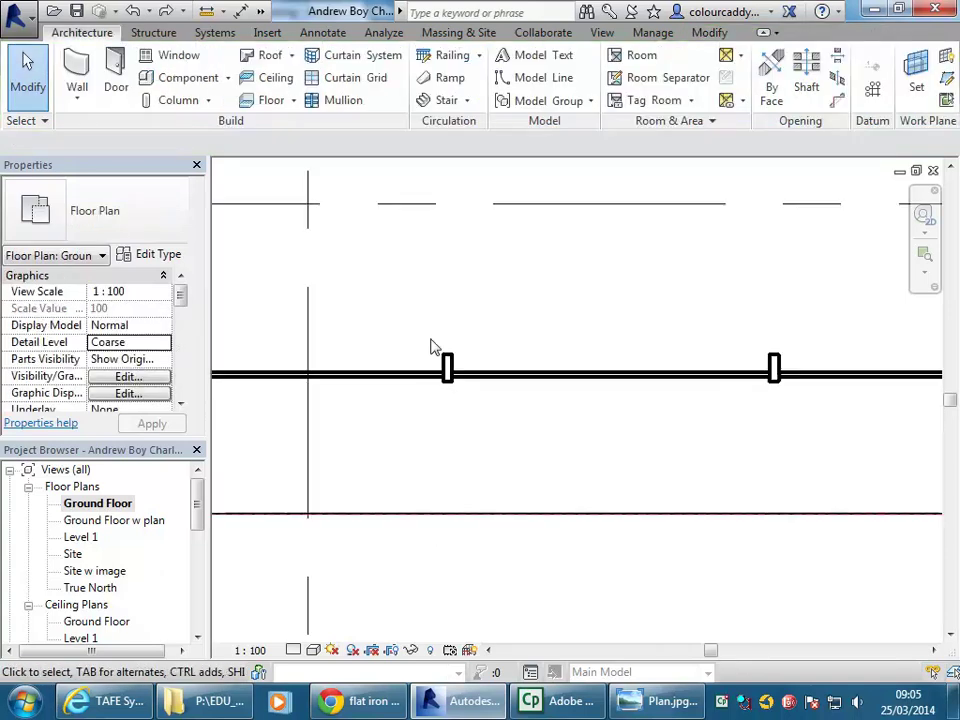
{"action": "scroll", "coordinate": [594, 424], "scroll_direction": "up", "scroll_amount": 3}
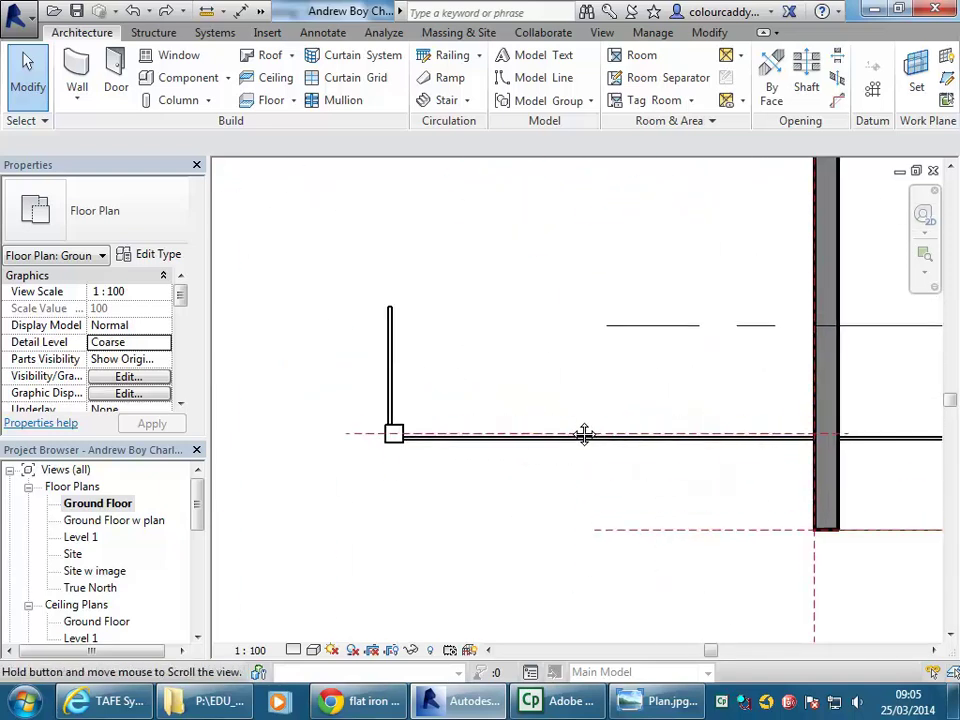
{"action": "left_click", "coordinate": [548, 448]}
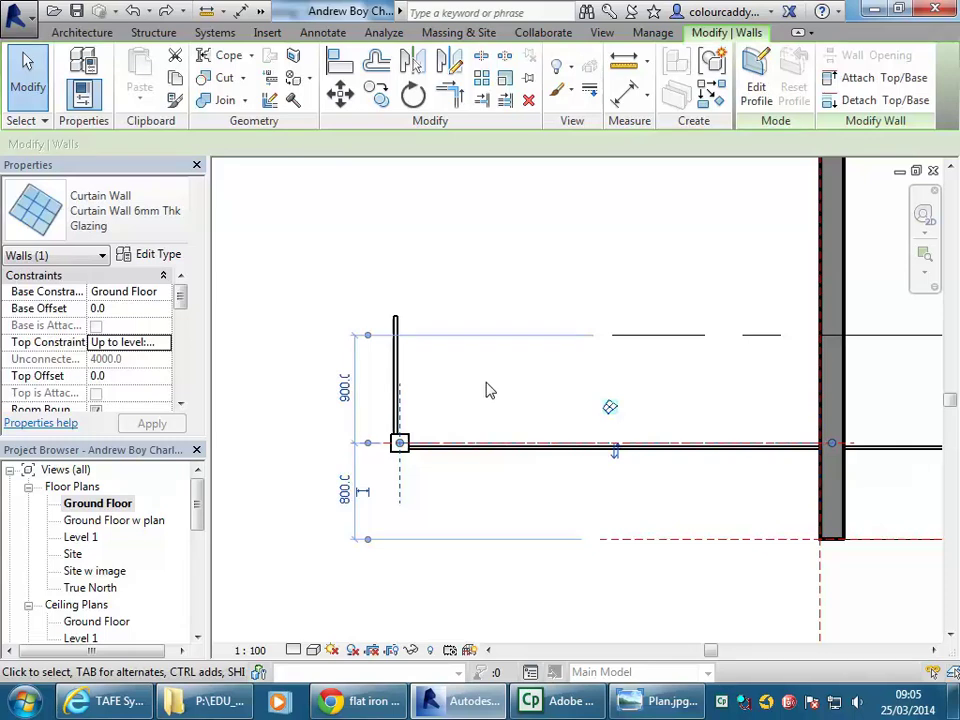
{"action": "key", "text": "Delete"}
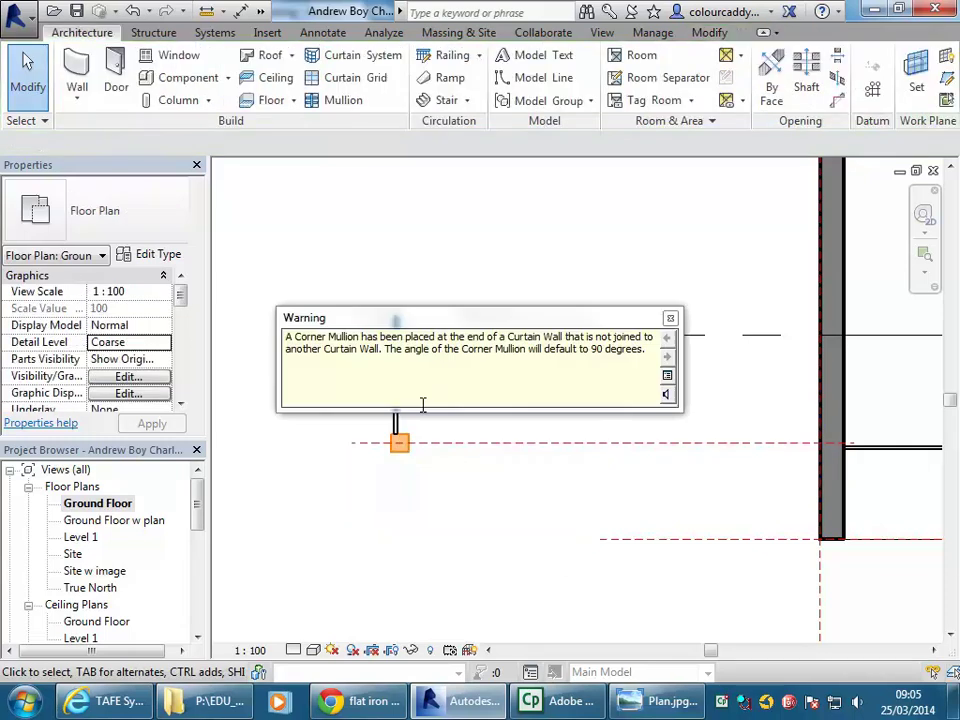
{"action": "left_click", "coordinate": [669, 318]}
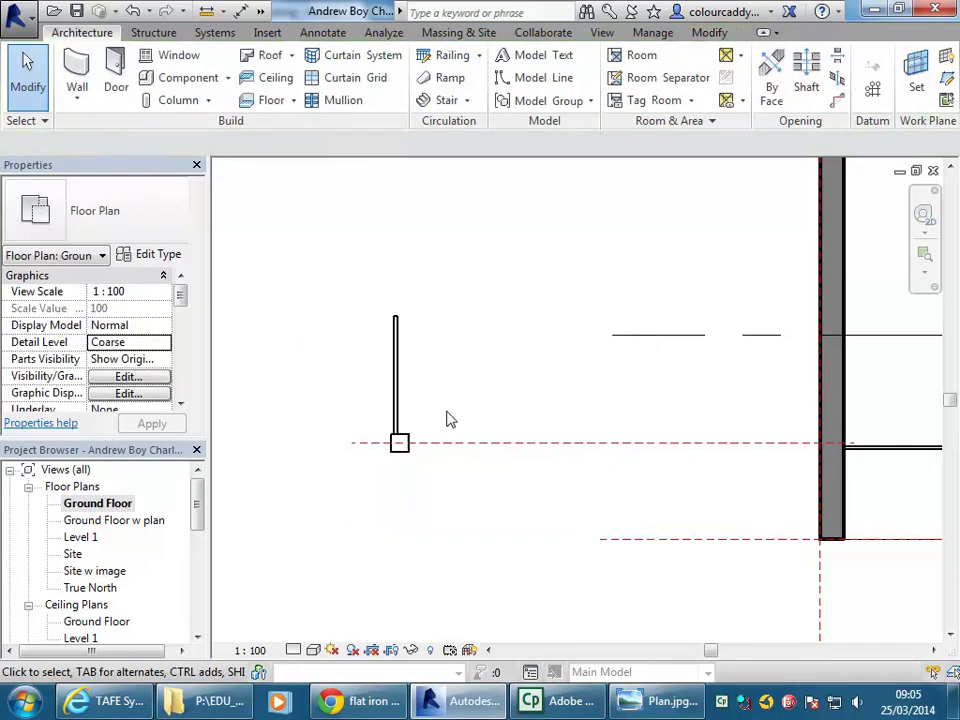
{"action": "left_click", "coordinate": [396, 395]}
{"action": "scroll", "coordinate": [428, 400], "scroll_direction": "down", "scroll_amount": 1}
{"action": "key", "text": "Delete"}
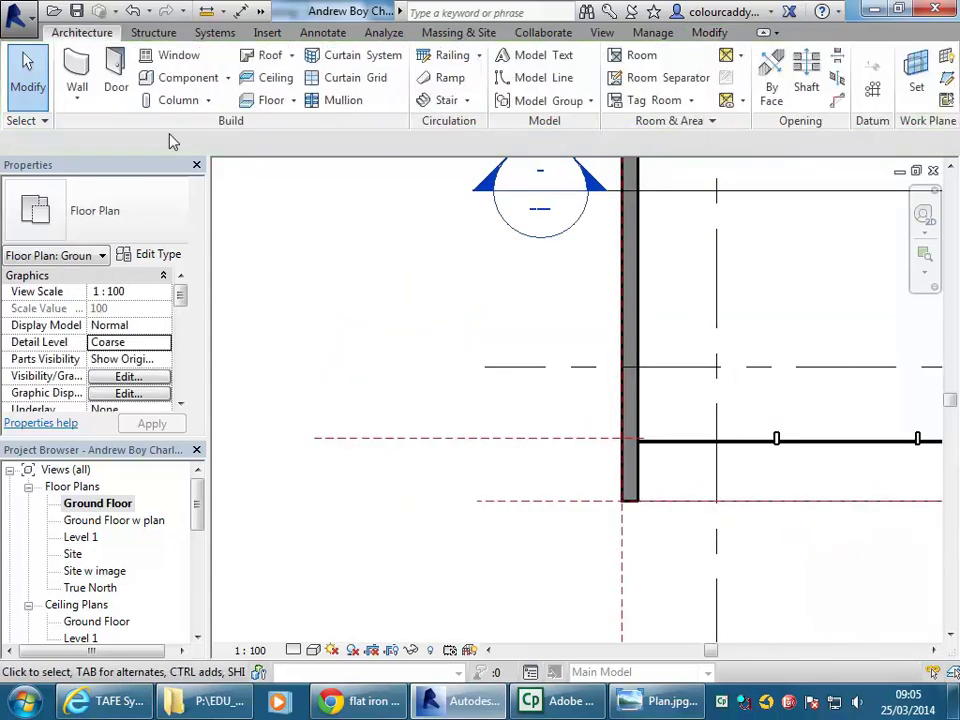
- Draw a Curtain Wall 6mm Thk Glazing wall about 3900 mm long on the reference plane outside the building, and end the command
{"action": "middle_click_drag", "start_coordinate": [476, 328], "coordinate": [370, 322]}
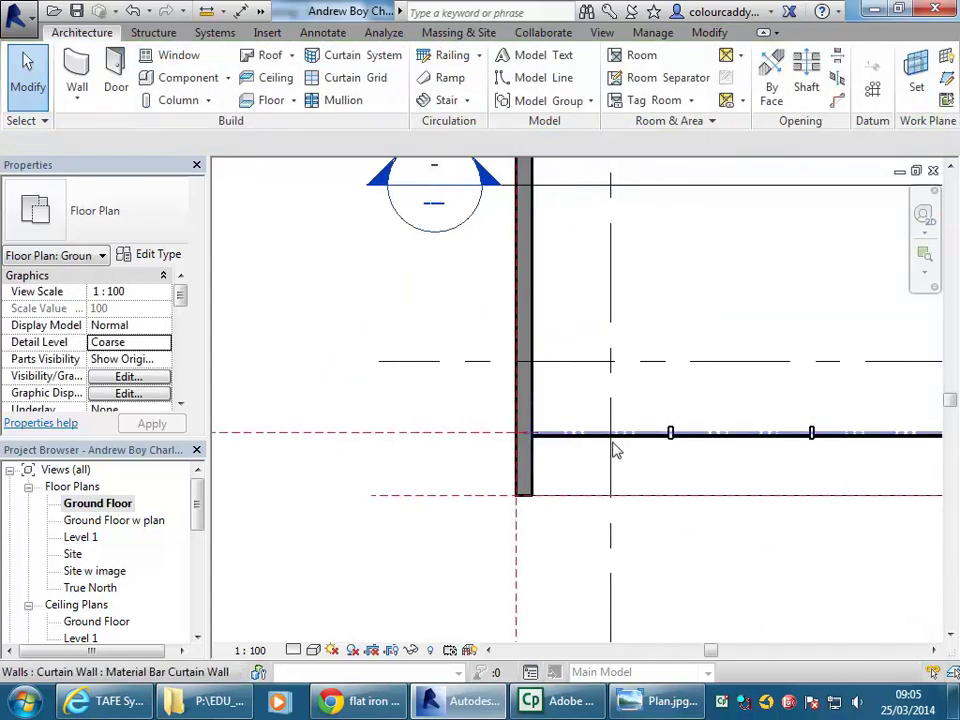
{"action": "left_click", "coordinate": [77, 68]}
{"action": "middle_click_drag", "start_coordinate": [354, 375], "coordinate": [588, 392]}
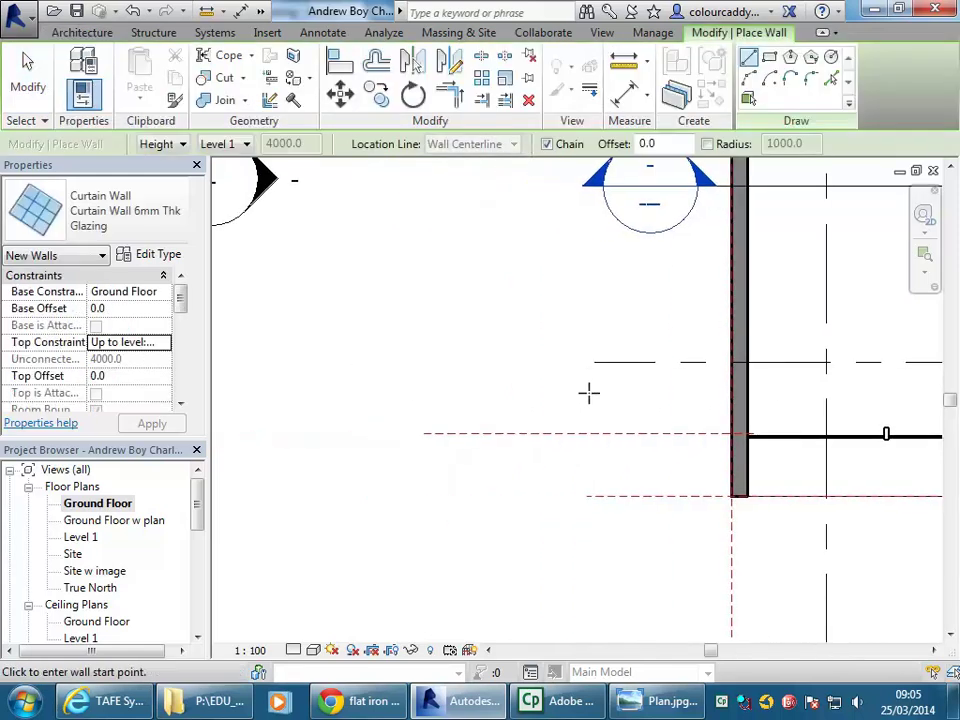
{"action": "left_click", "coordinate": [655, 432]}
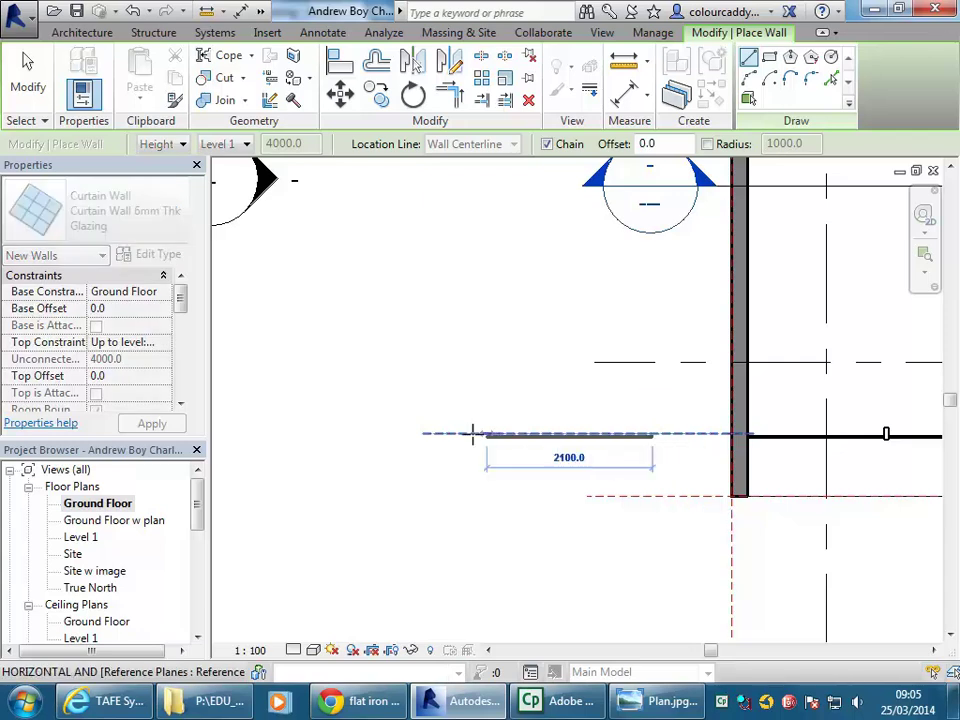
{"action": "left_click", "coordinate": [345, 435]}
{"action": "right_click", "coordinate": [398, 346]}
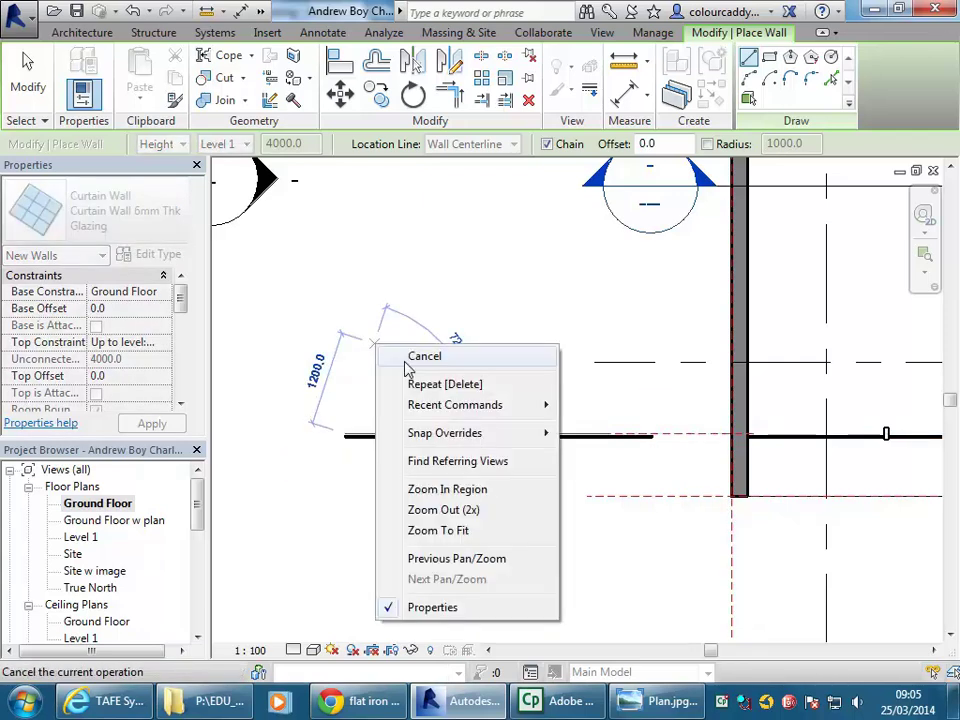
{"action": "left_click", "coordinate": [424, 357]}
{"action": "right_click", "coordinate": [418, 369]}
{"action": "left_click", "coordinate": [446, 376]}
- Duplicate the Glazed type of the system panel in the new 6mm glazed curtain wall as My Glass
{"action": "scroll", "coordinate": [654, 439], "scroll_direction": "up", "scroll_amount": 3}
{"action": "scroll", "coordinate": [717, 450], "scroll_direction": "up", "scroll_amount": 3}
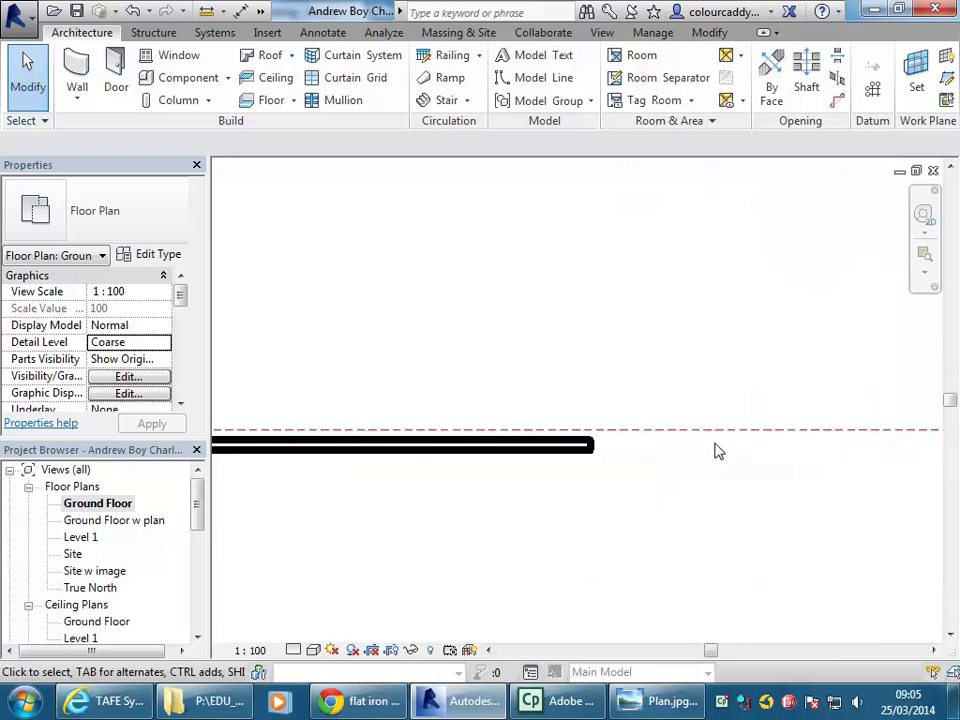
{"action": "left_click", "coordinate": [500, 461]}
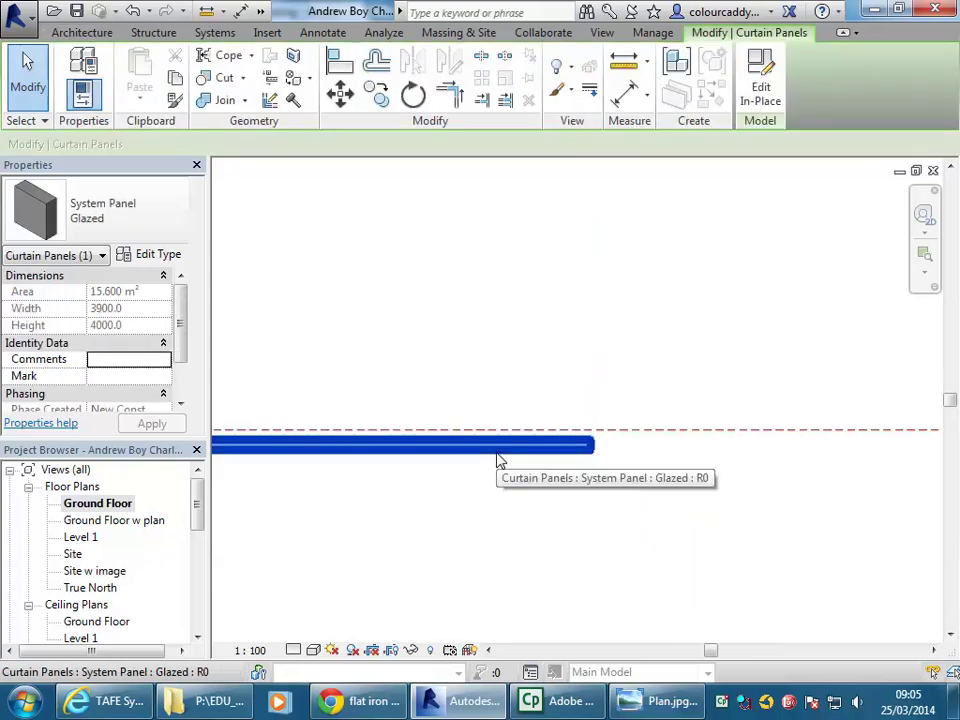
{"action": "left_click", "coordinate": [145, 256]}
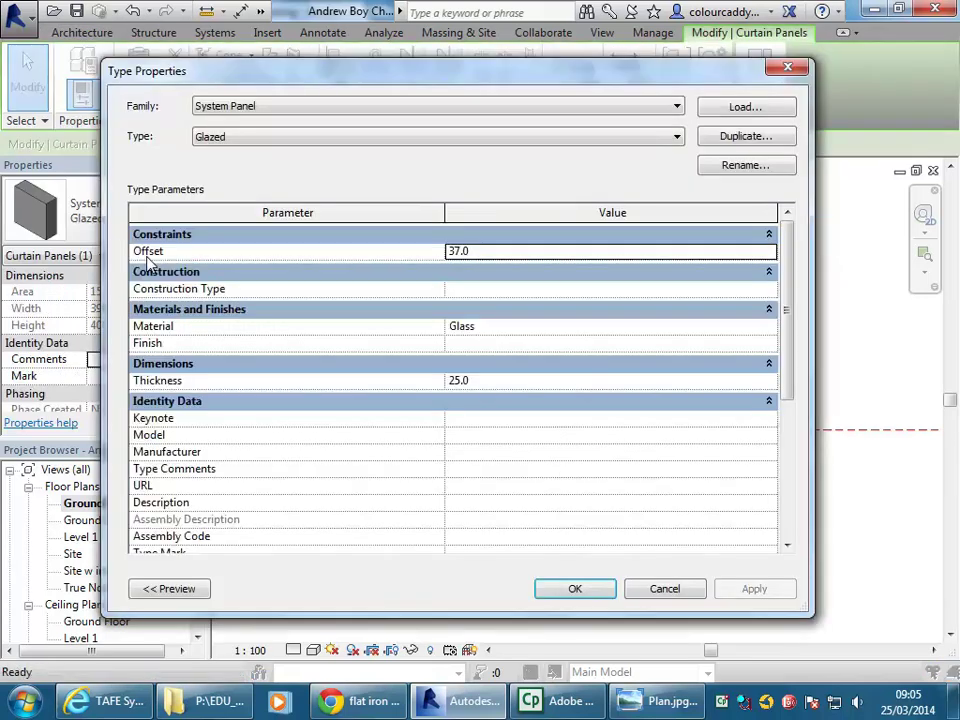
{"action": "left_click", "coordinate": [492, 255]}
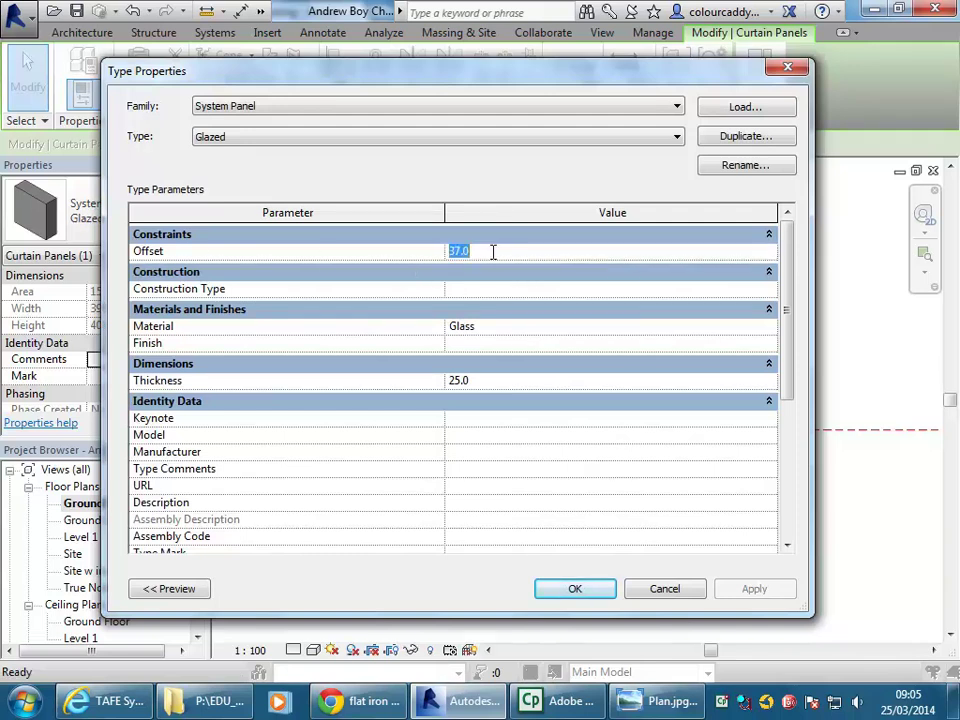
{"action": "left_click", "coordinate": [763, 138]}
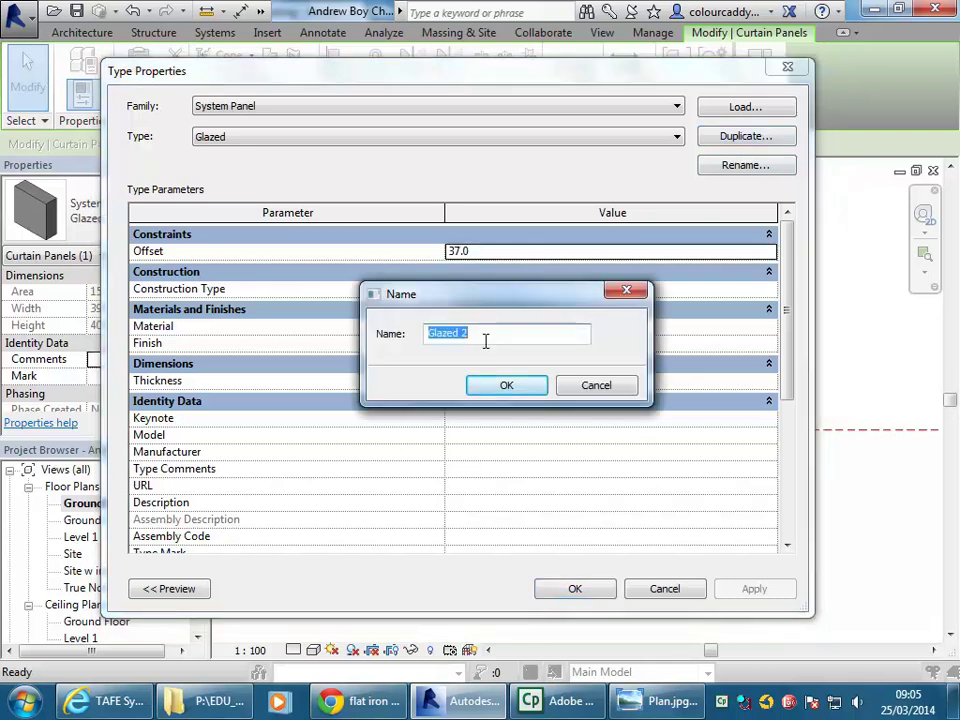
{"action": "type", "text": "My Glass"}
{"action": "left_click", "coordinate": [502, 387]}
- Set the offset of the My Glass panel type to 0 and apply it to the wall's panel
{"action": "left_click", "coordinate": [504, 253]}
{"action": "type", "text": "0"}
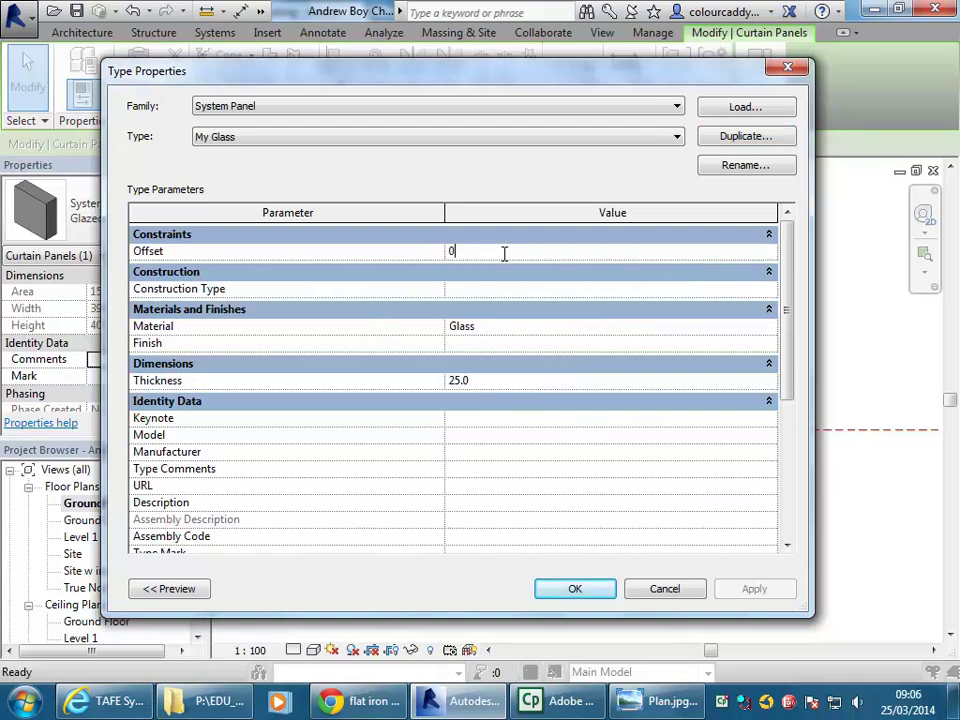
{"action": "left_click", "coordinate": [573, 590]}
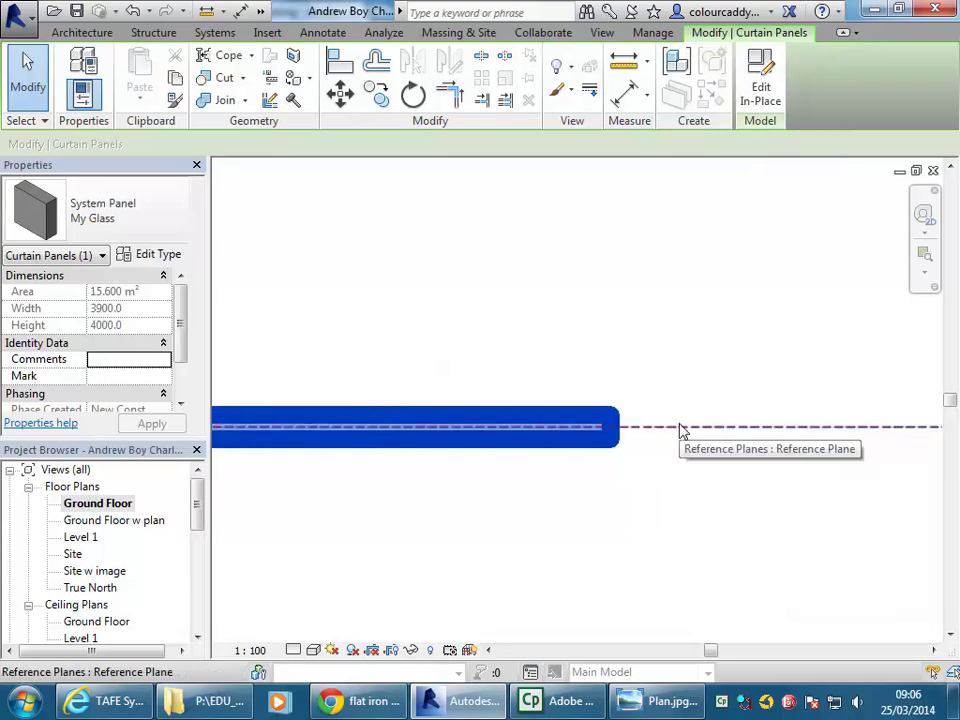
- Delete the glazed test curtain wall on the reference plane outside the building
{"action": "scroll", "coordinate": [680, 430], "scroll_direction": "down", "scroll_amount": 3}
{"action": "middle_click_drag", "start_coordinate": [641, 261], "coordinate": [499, 396]}
{"action": "scroll", "coordinate": [499, 405], "scroll_direction": "down", "scroll_amount": 3}
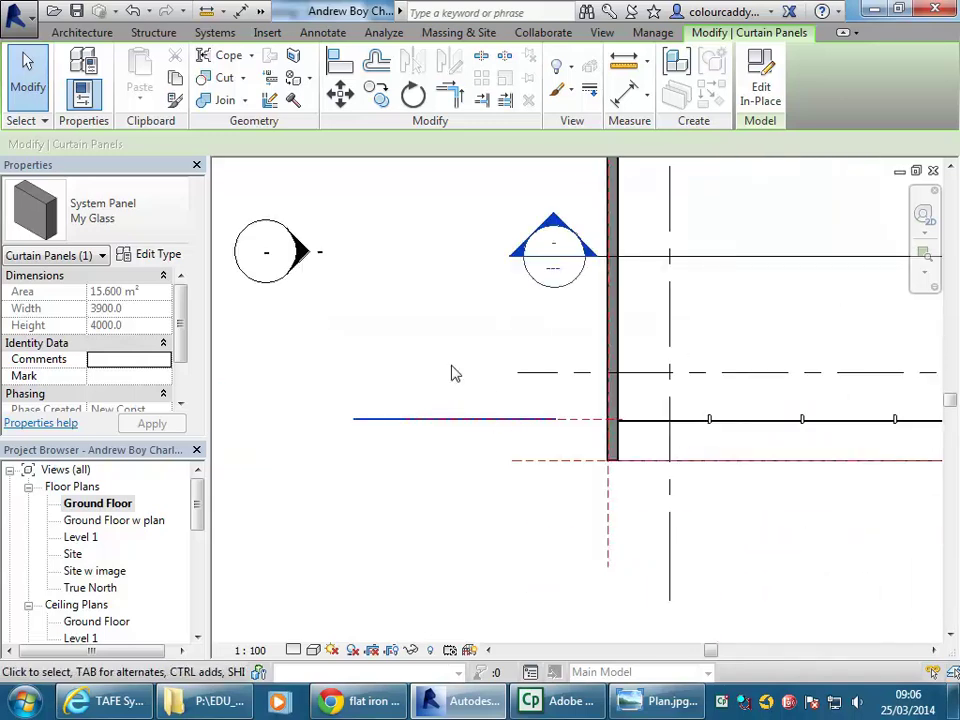
{"action": "scroll", "coordinate": [451, 373], "scroll_direction": "up", "scroll_amount": 2}
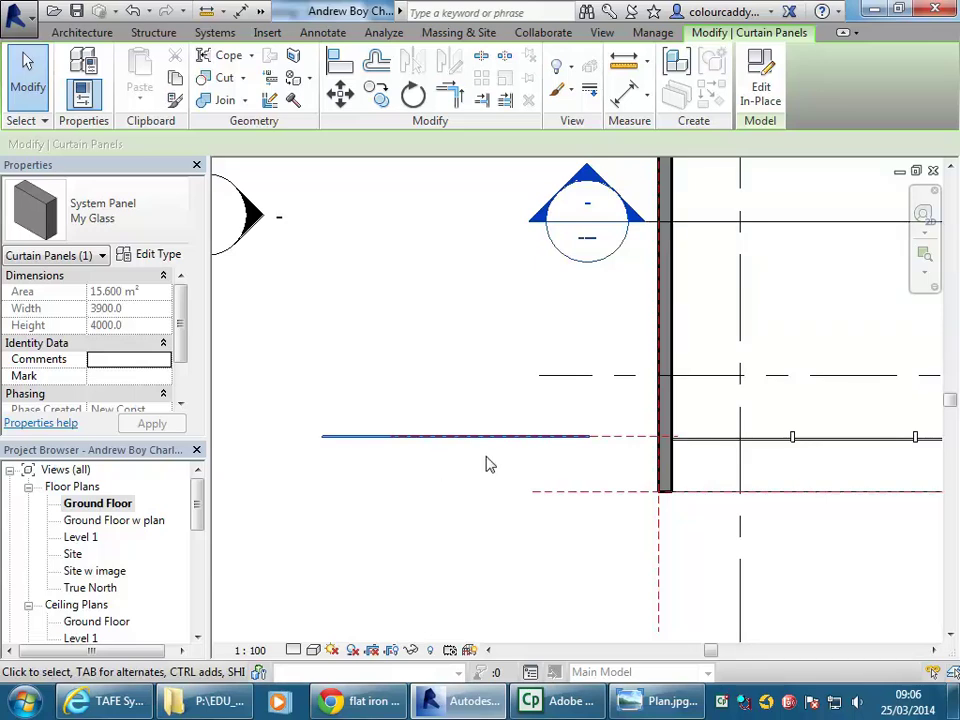
{"action": "left_click", "coordinate": [402, 351]}
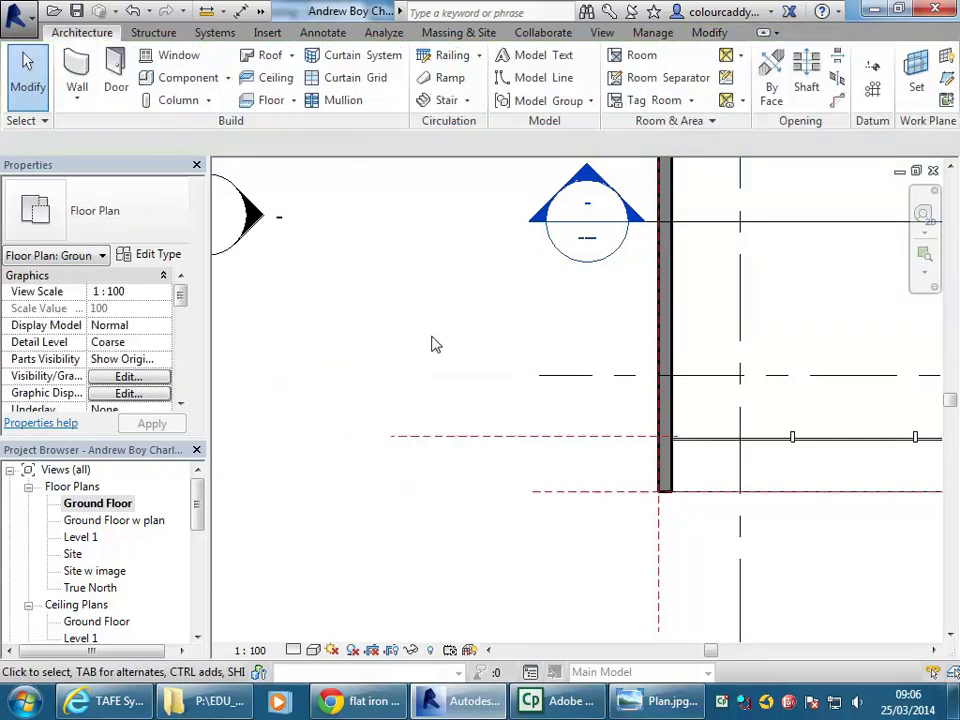
- Examine the type properties and type list of a 50 x 150mm rectangular mullion on the Material Bar Curtain Wall, cancel, and clear the selection
{"action": "scroll", "coordinate": [400, 352], "scroll_direction": "down", "scroll_amount": 2}
{"action": "scroll", "coordinate": [590, 410], "scroll_direction": "up", "scroll_amount": 5}
{"action": "scroll", "coordinate": [560, 400], "scroll_direction": "up", "scroll_amount": 4}
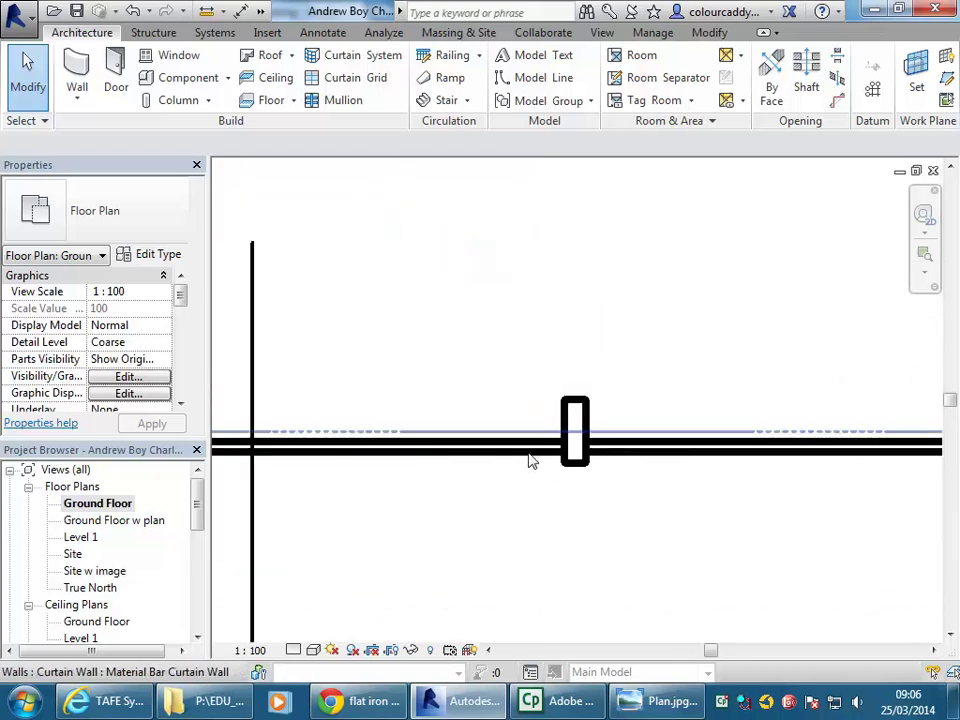
{"action": "scroll", "coordinate": [605, 405], "scroll_direction": "up", "scroll_amount": 2}
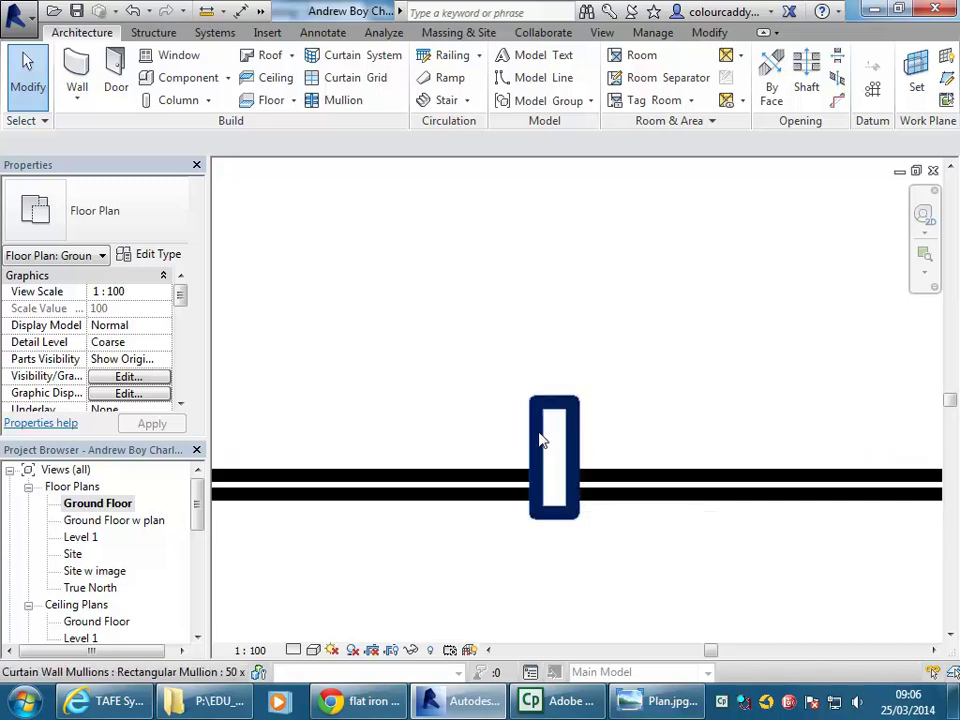
{"action": "scroll", "coordinate": [448, 295], "scroll_direction": "down", "scroll_amount": 2}
{"action": "middle_click_drag", "start_coordinate": [448, 295], "coordinate": [592, 328]}
{"action": "left_click", "coordinate": [652, 440]}
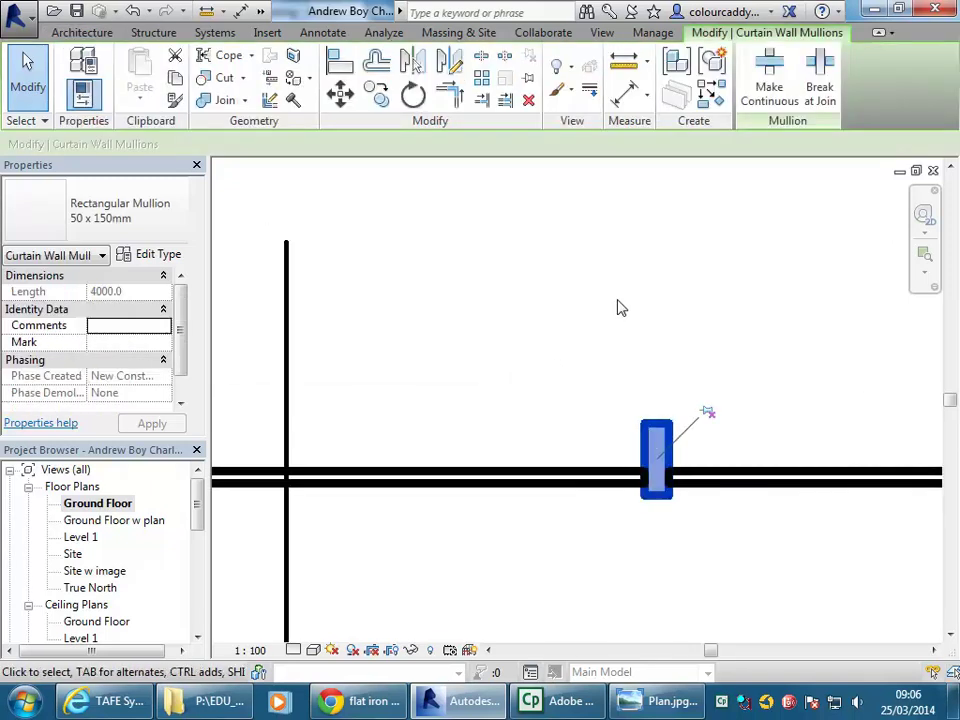
{"action": "left_click", "coordinate": [158, 258]}
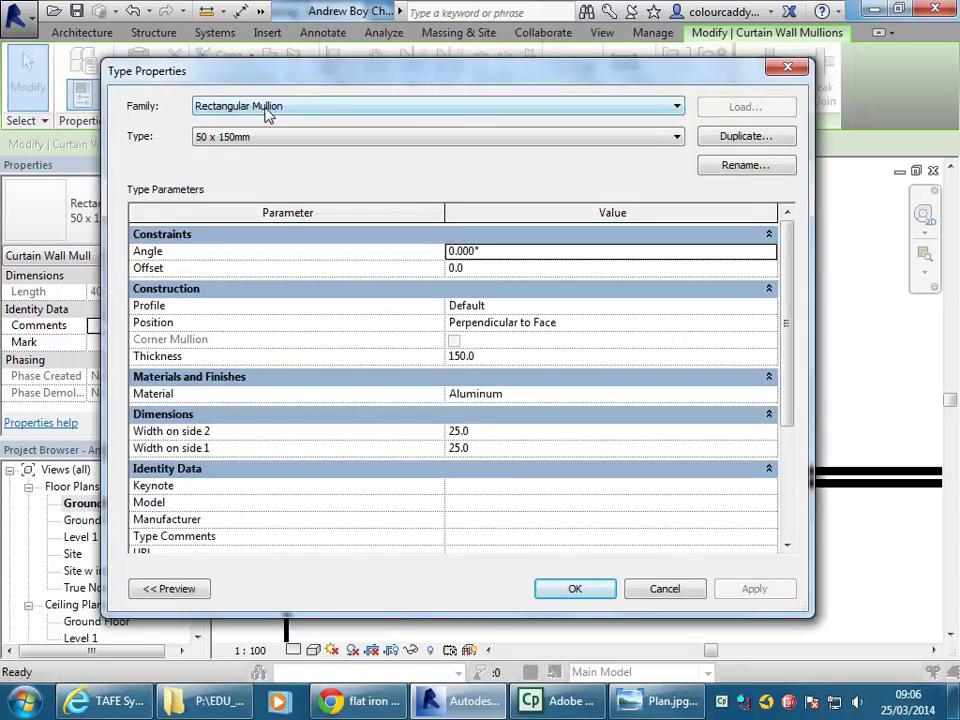
{"action": "left_click", "coordinate": [398, 140]}
{"action": "left_click", "coordinate": [403, 141]}
{"action": "left_click", "coordinate": [640, 590]}
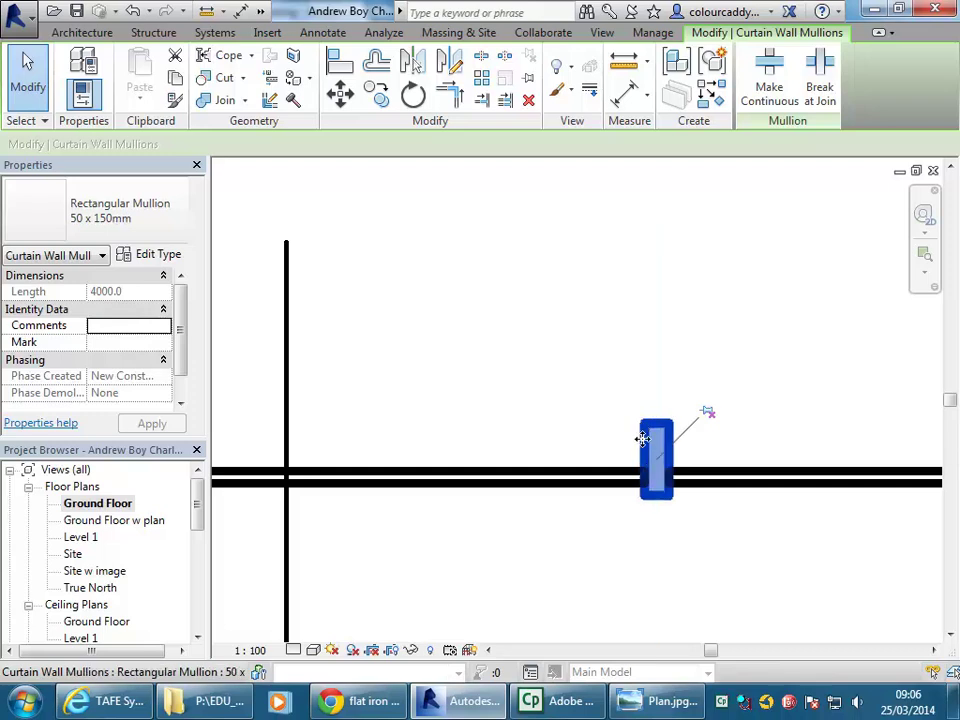
{"action": "left_click", "coordinate": [771, 606]}
{"action": "scroll", "coordinate": [703, 452], "scroll_direction": "down", "scroll_amount": 2}
{"action": "middle_click_drag", "start_coordinate": [703, 452], "coordinate": [654, 418]}
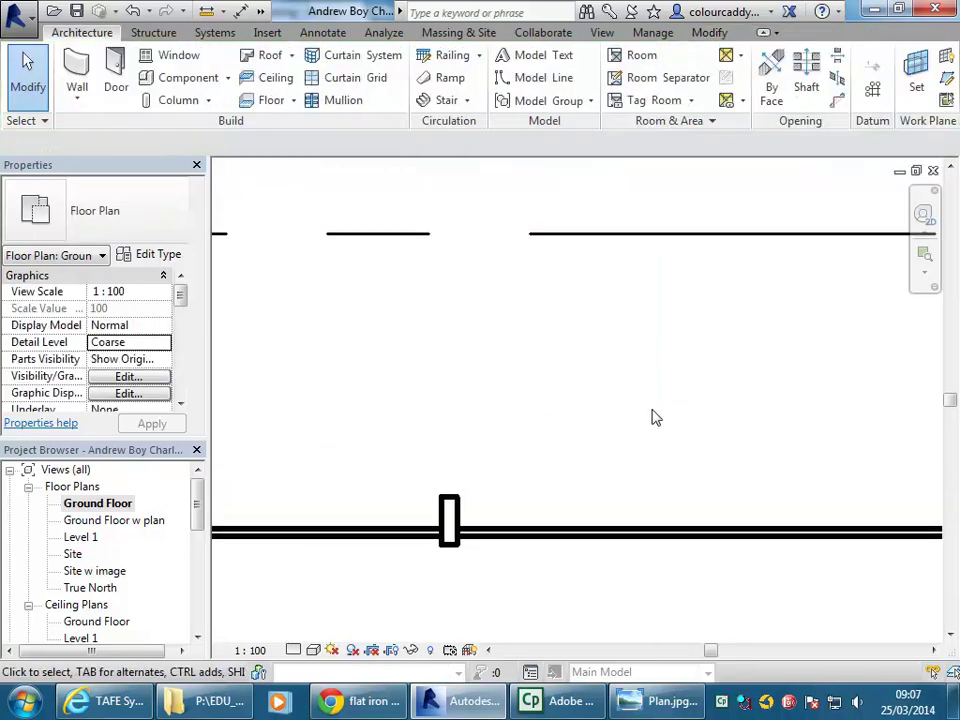
- Create a new family from the Metric Profile-Mullion.rft template
{"action": "scroll", "coordinate": [441, 545], "scroll_direction": "up", "scroll_amount": 4}
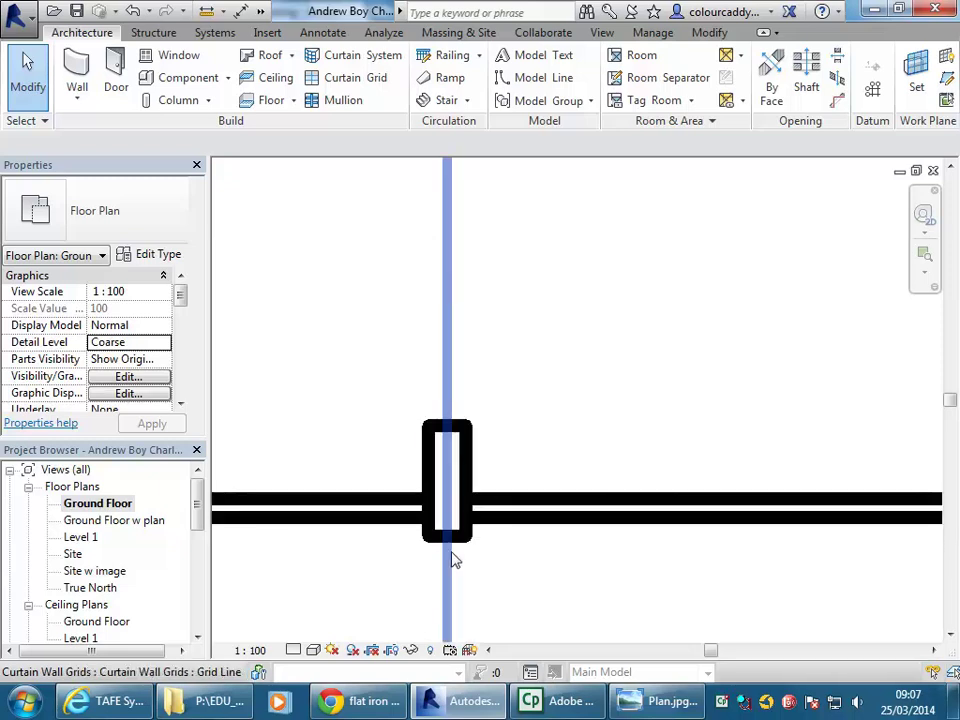
{"action": "middle_click_drag", "start_coordinate": [378, 357], "coordinate": [456, 450]}
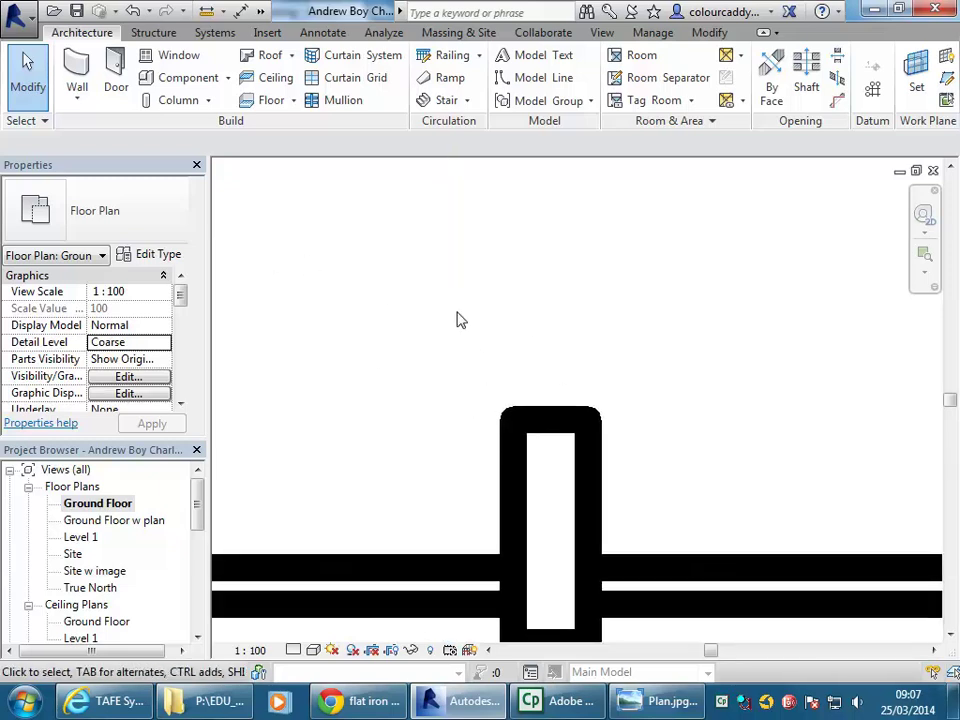
{"action": "left_click", "coordinate": [15, 18]}
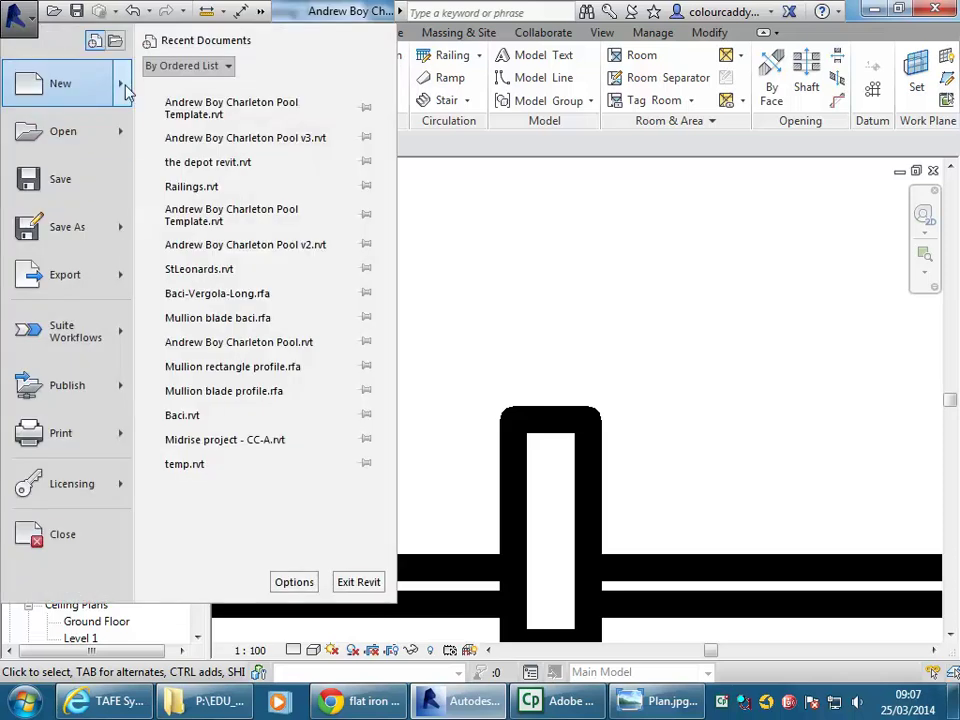
{"action": "mouse_move", "coordinate": [120, 87]}
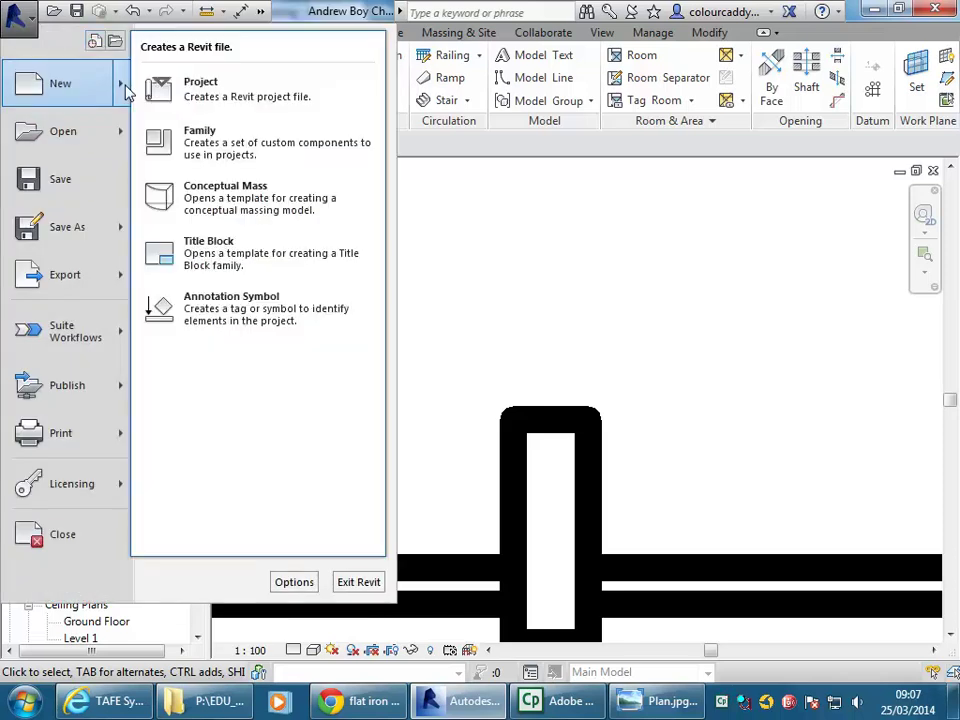
{"action": "left_click", "coordinate": [197, 150]}
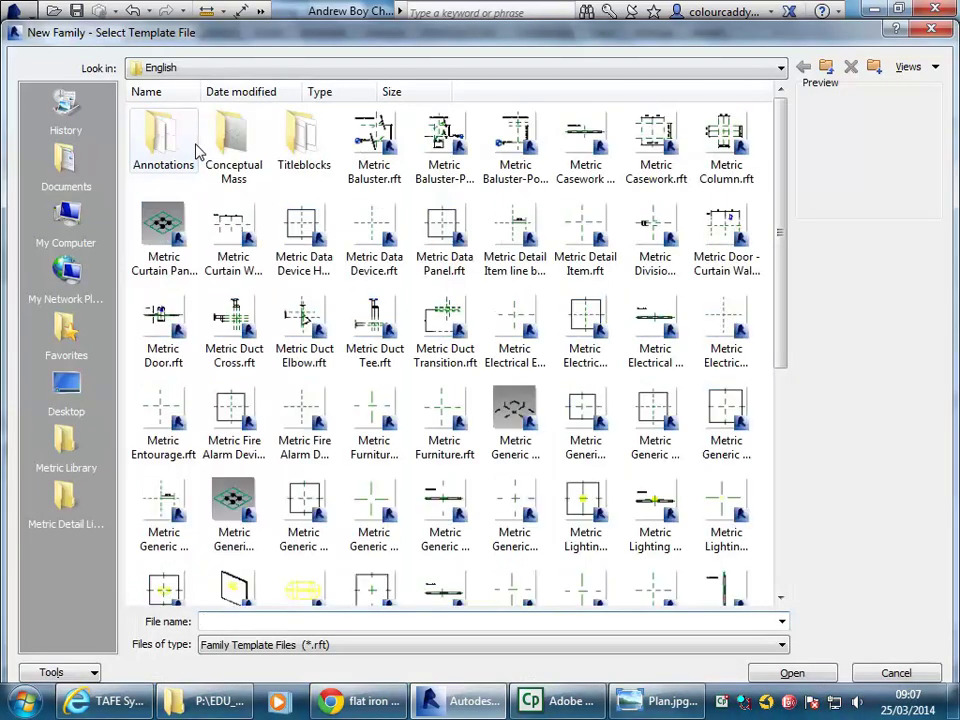
{"action": "left_click_drag", "start_coordinate": [783, 222], "coordinate": [782, 401]}
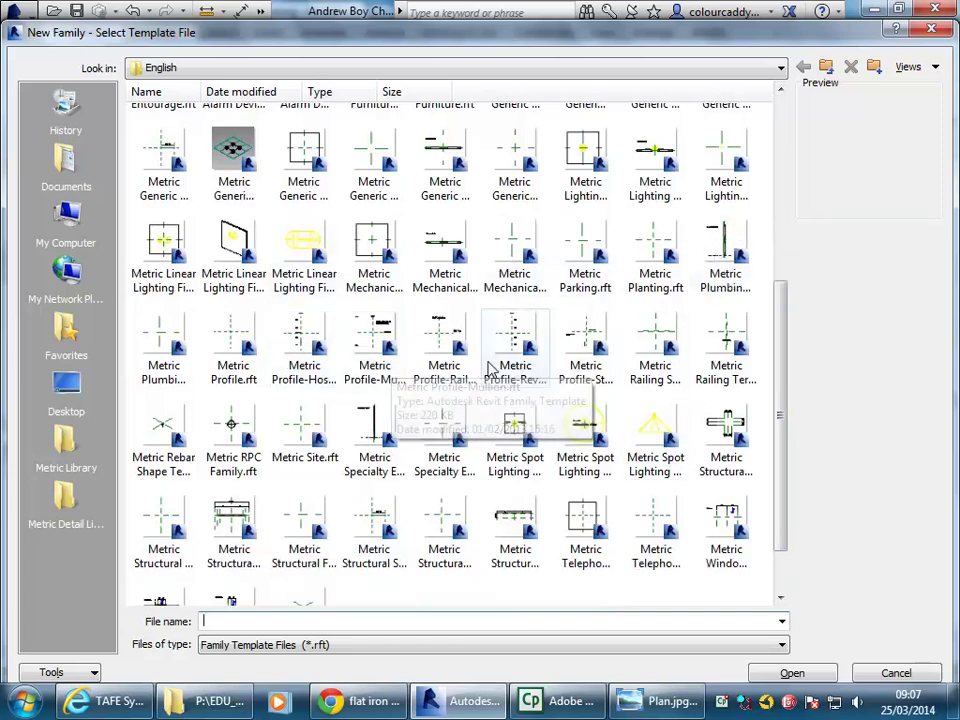
{"action": "left_click", "coordinate": [373, 343]}
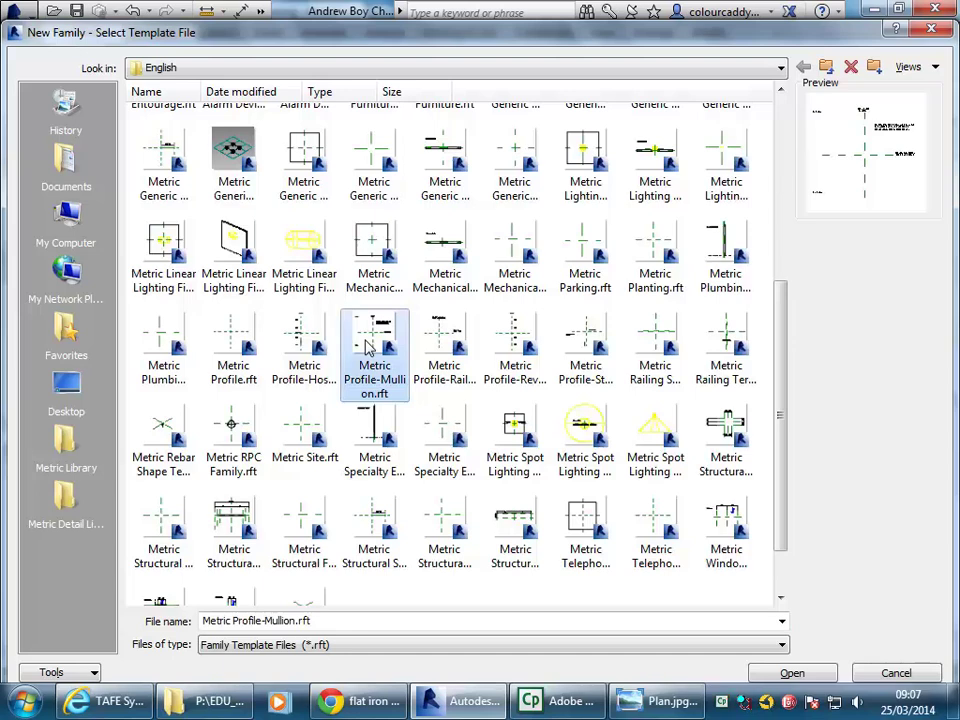
{"action": "left_click", "coordinate": [790, 672]}
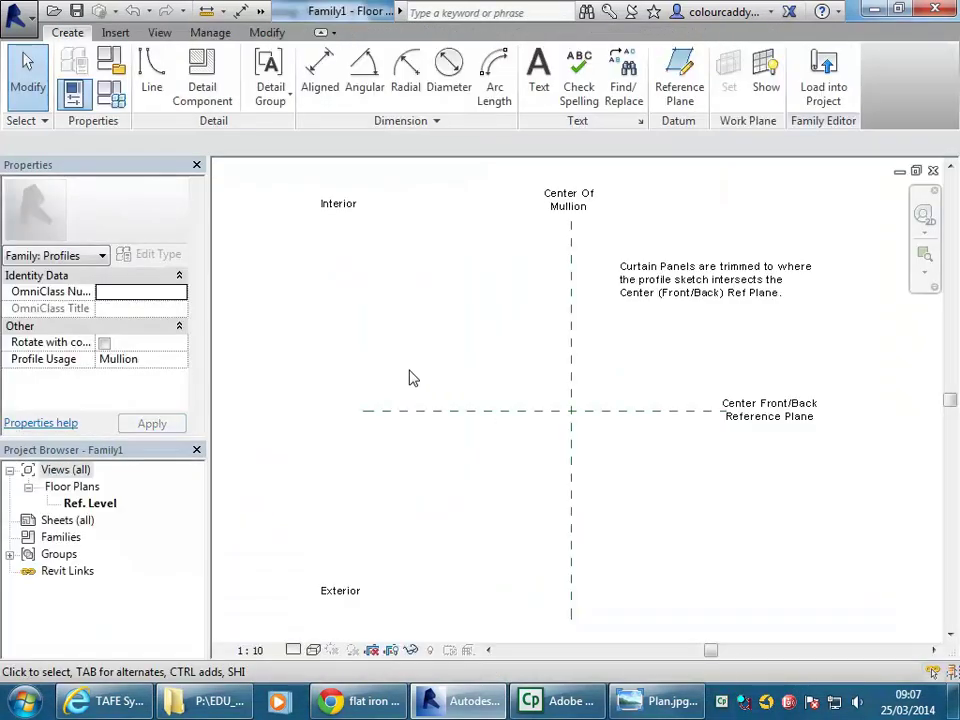
- Draw a rectangular profile about 100 mm wide and 200 mm high around the intersection of the two reference planes
{"action": "left_click", "coordinate": [152, 88]}
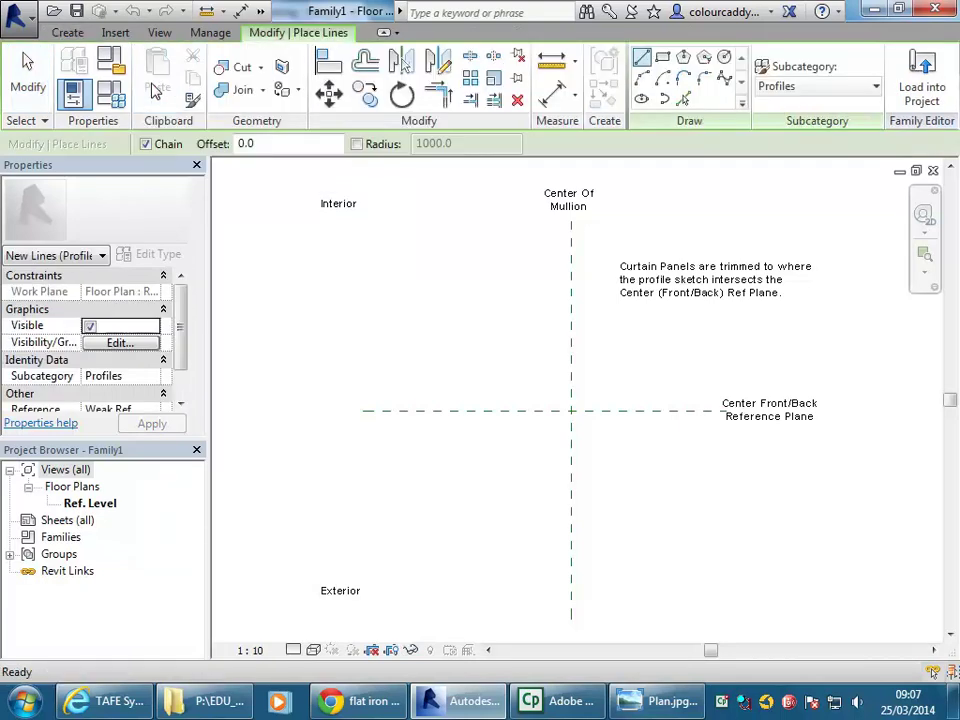
{"action": "left_click", "coordinate": [664, 58]}
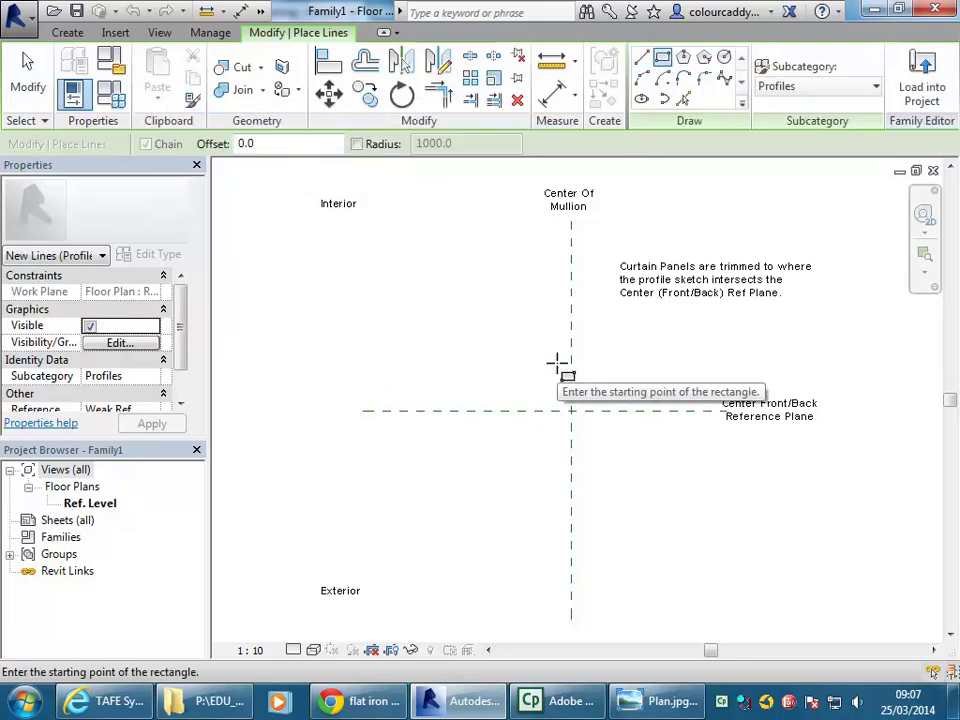
{"action": "left_click", "coordinate": [557, 363]}
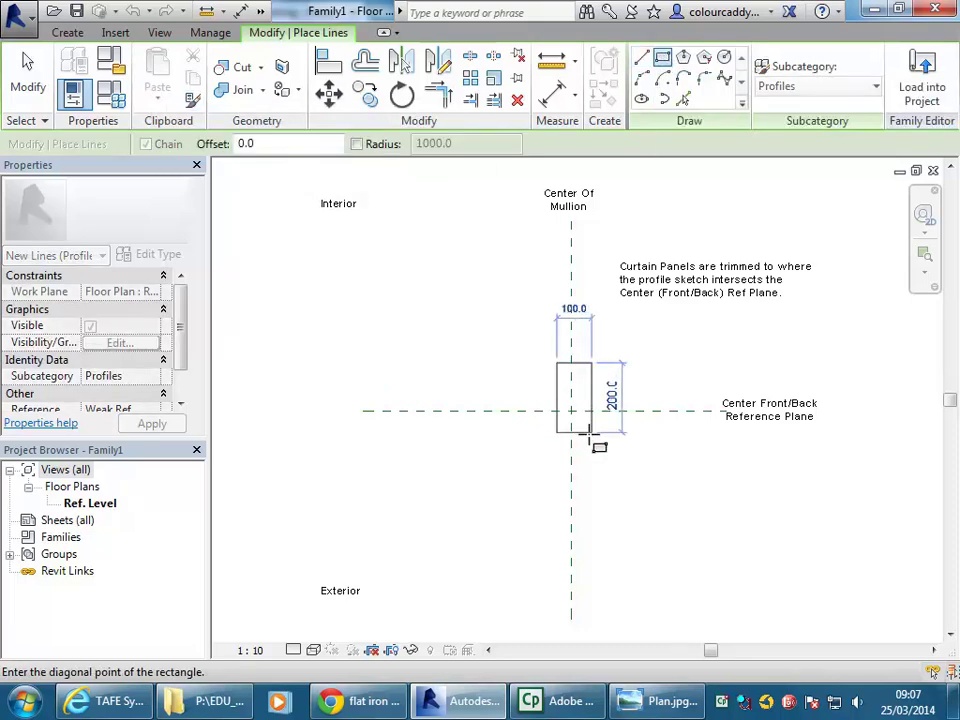
{"action": "left_click", "coordinate": [591, 432]}
{"action": "right_click", "coordinate": [508, 331]}
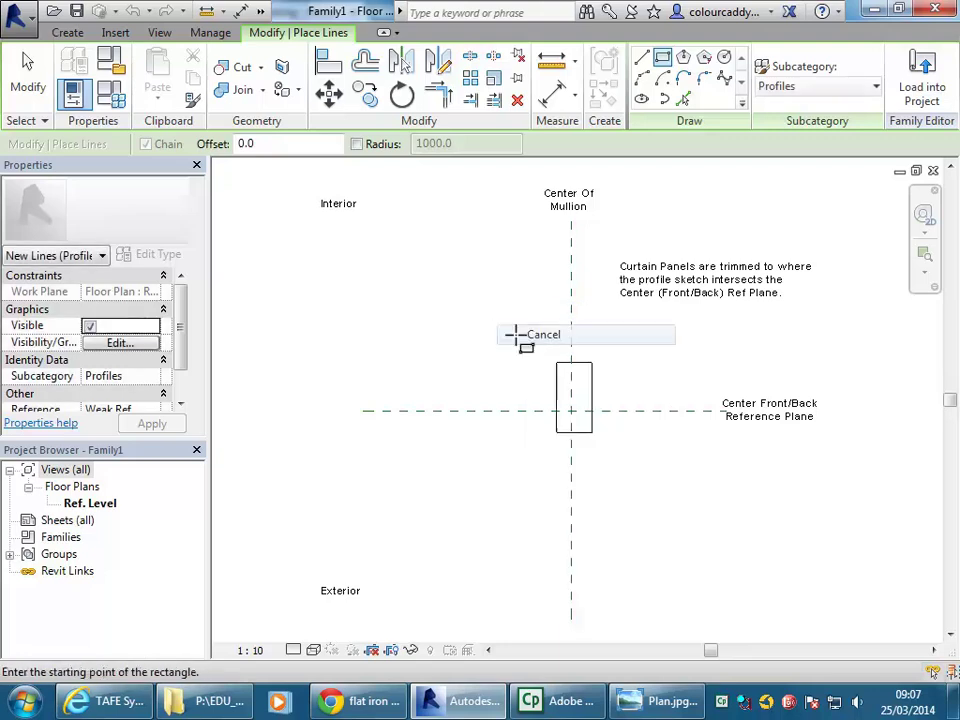
{"action": "left_click", "coordinate": [568, 352]}
- Add an aligned dimension across the rectangle's vertical sides and the Center Of Mullion plane, and make its segments equal
{"action": "scroll", "coordinate": [643, 378], "scroll_direction": "up", "scroll_amount": 3}
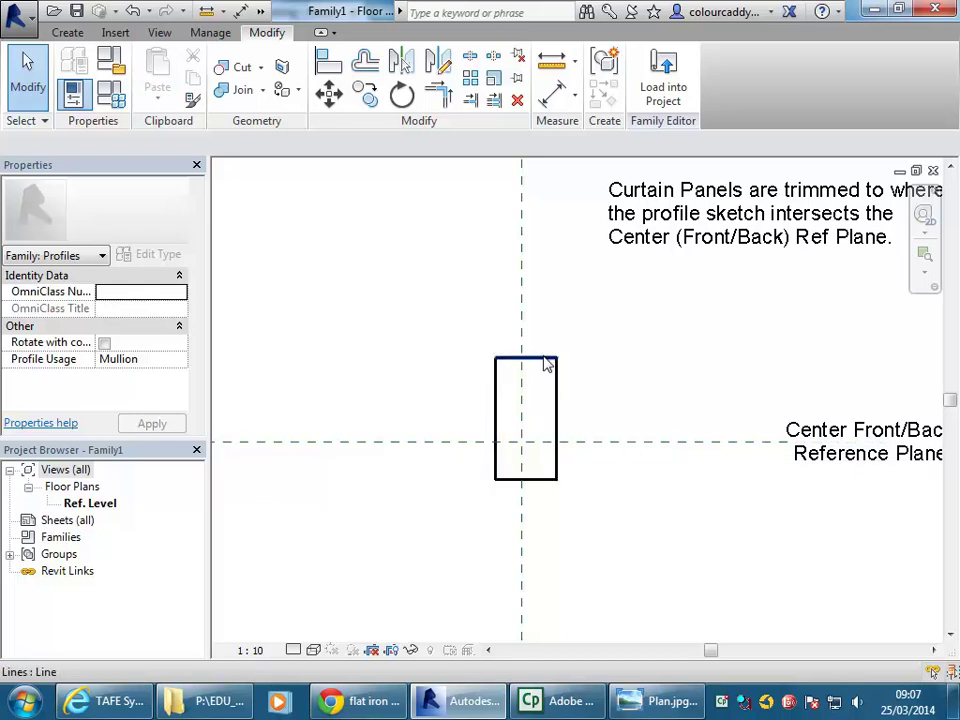
{"action": "scroll", "coordinate": [666, 388], "scroll_direction": "up", "scroll_amount": 3}
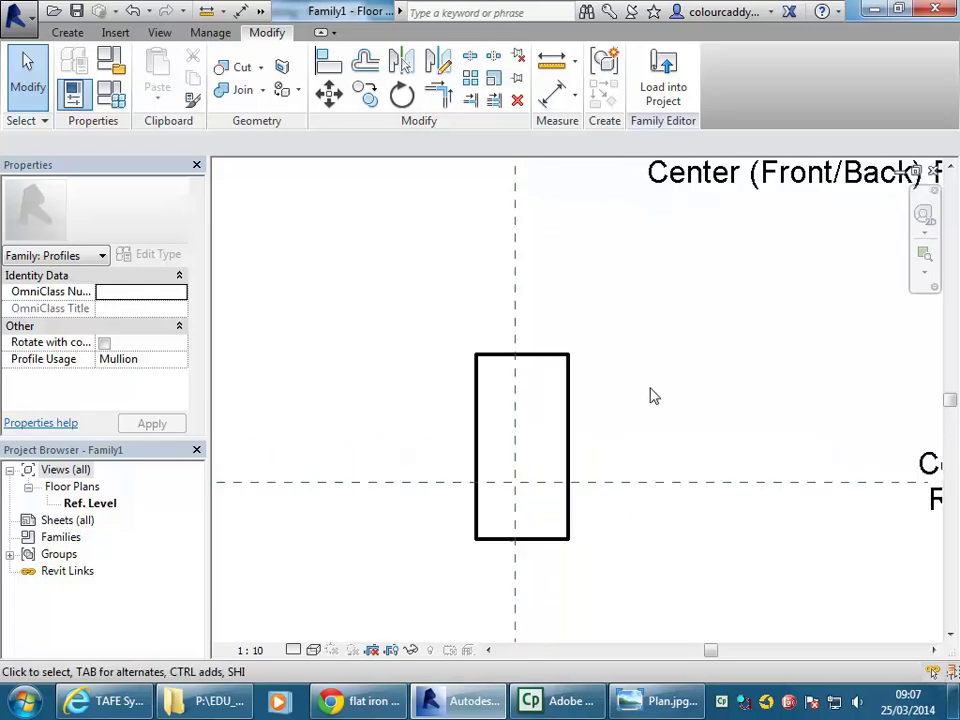
{"action": "middle_click_drag", "start_coordinate": [650, 396], "coordinate": [570, 403]}
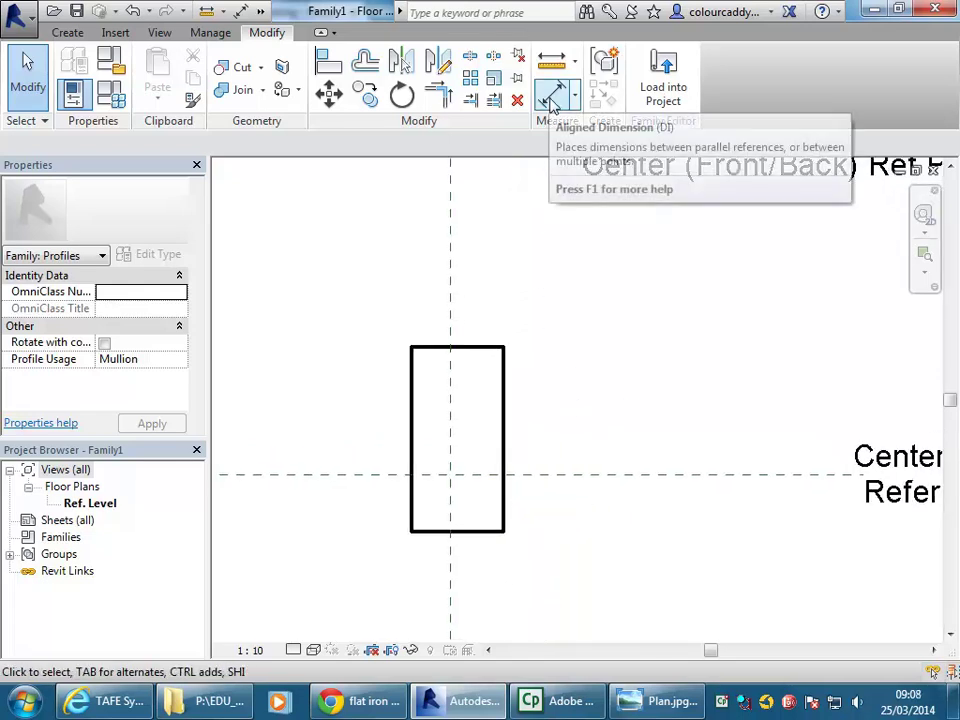
{"action": "middle_click_drag", "start_coordinate": [424, 323], "coordinate": [320, 320]}
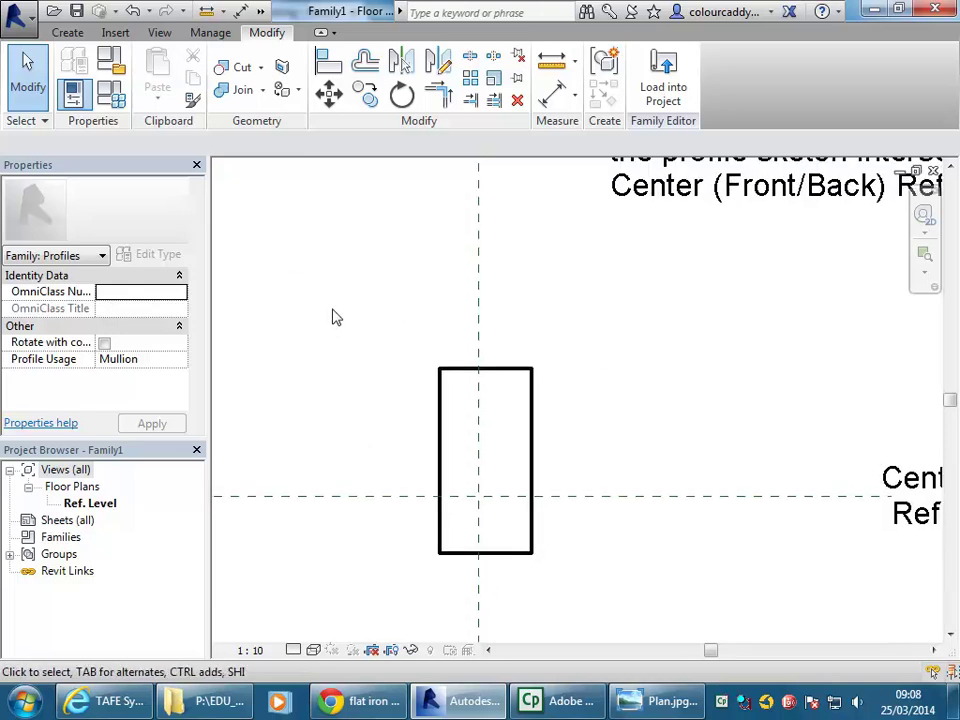
{"action": "left_click", "coordinate": [557, 95]}
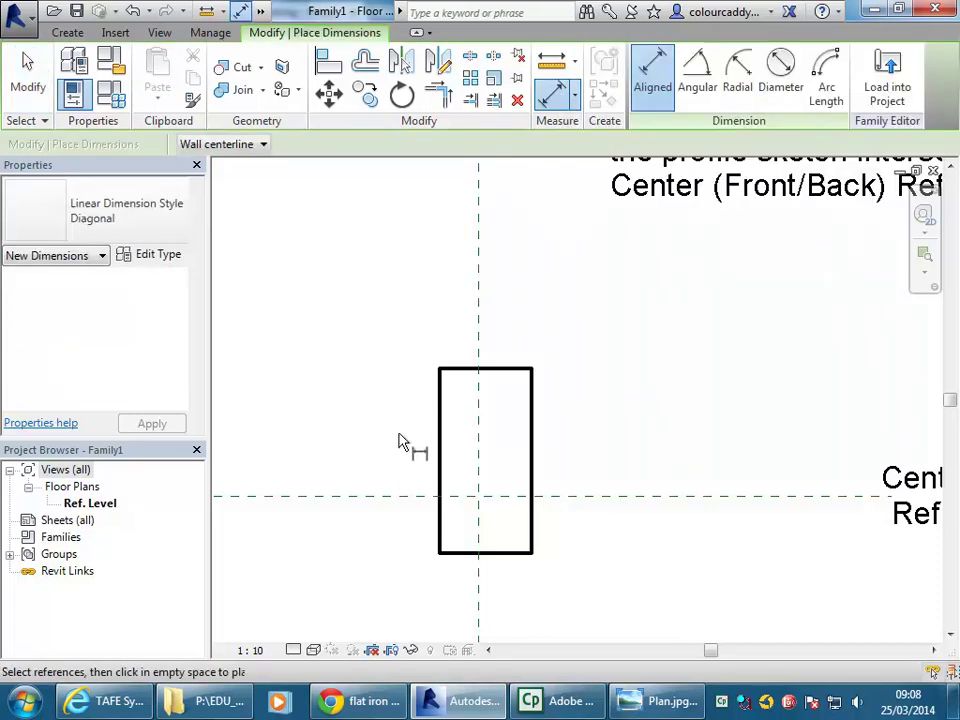
{"action": "middle_click_drag", "start_coordinate": [552, 344], "coordinate": [540, 361]}
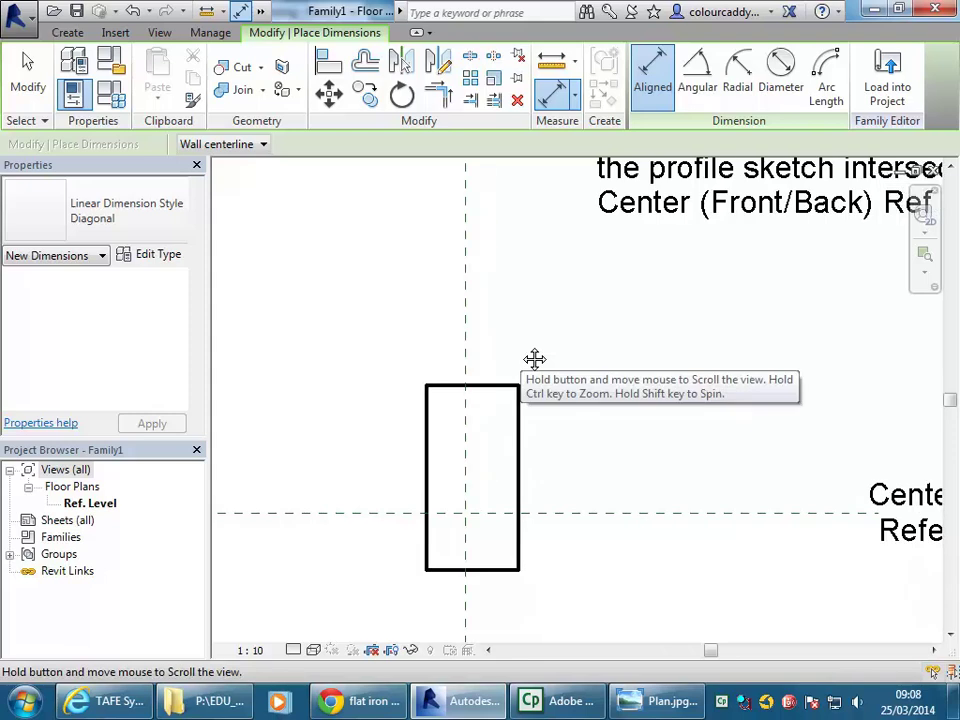
{"action": "left_click", "coordinate": [429, 447]}
{"action": "left_click", "coordinate": [468, 448]}
{"action": "left_click", "coordinate": [524, 450]}
{"action": "left_click", "coordinate": [552, 245]}
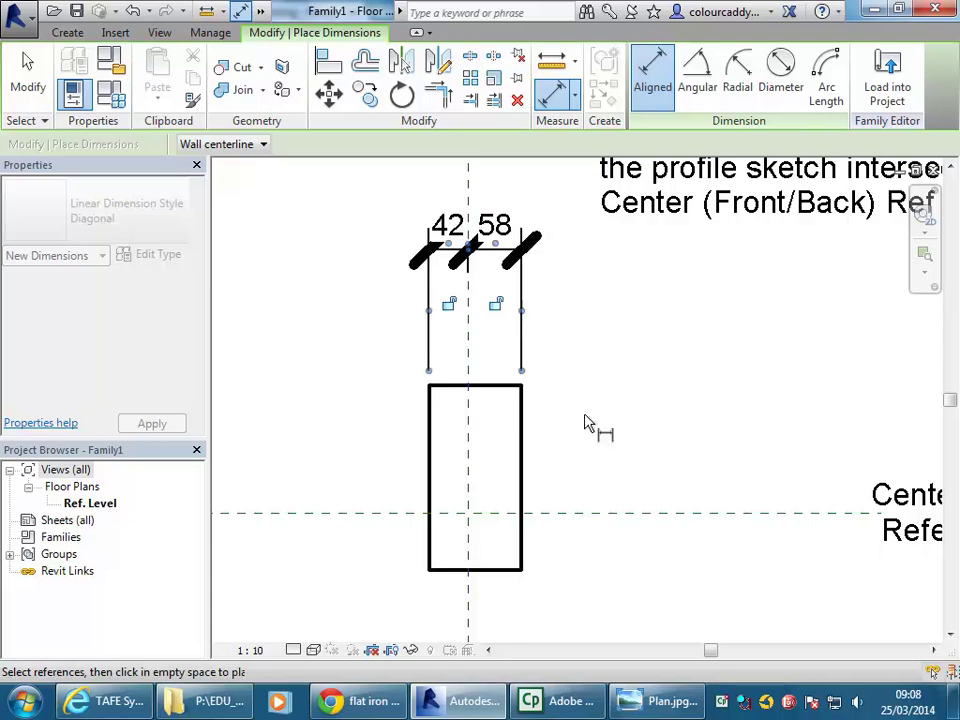
{"action": "scroll", "coordinate": [630, 578], "scroll_direction": "down", "scroll_amount": 2}
{"action": "middle_click_drag", "start_coordinate": [608, 479], "coordinate": [536, 516]}
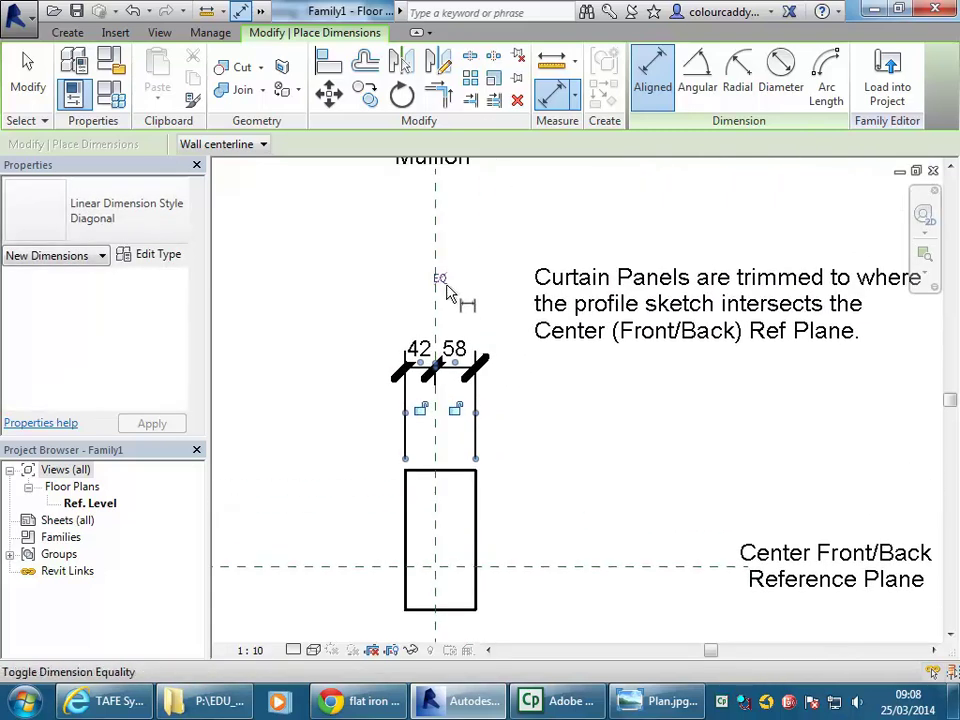
{"action": "left_click", "coordinate": [440, 281]}
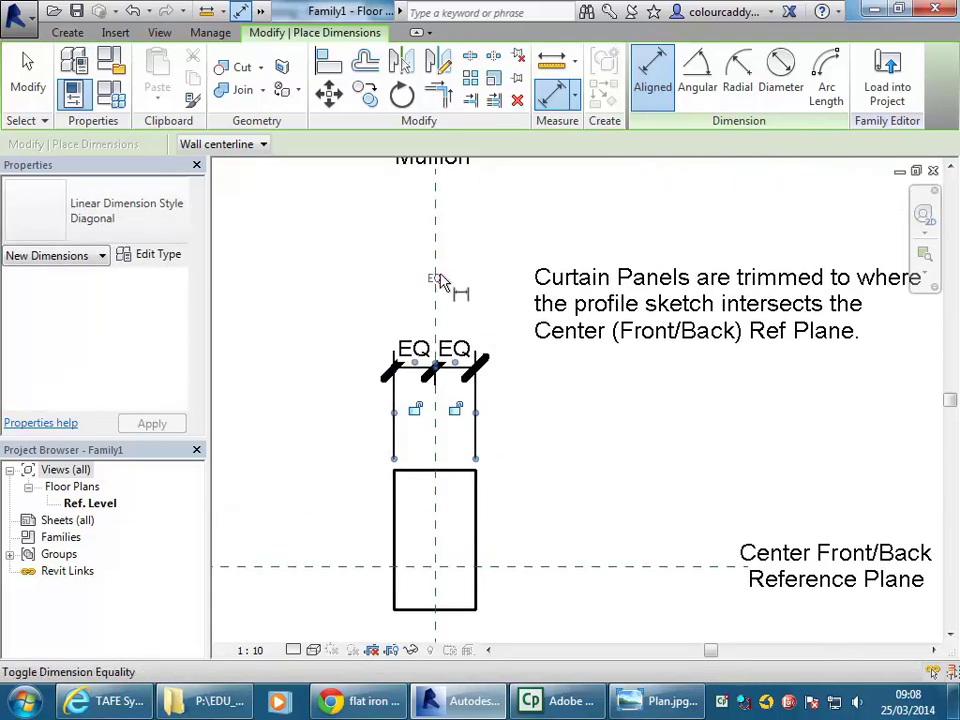
- Dimension the rectangle's overall width above the equalised dimension
{"action": "left_click", "coordinate": [398, 508]}
{"action": "left_click", "coordinate": [479, 527]}
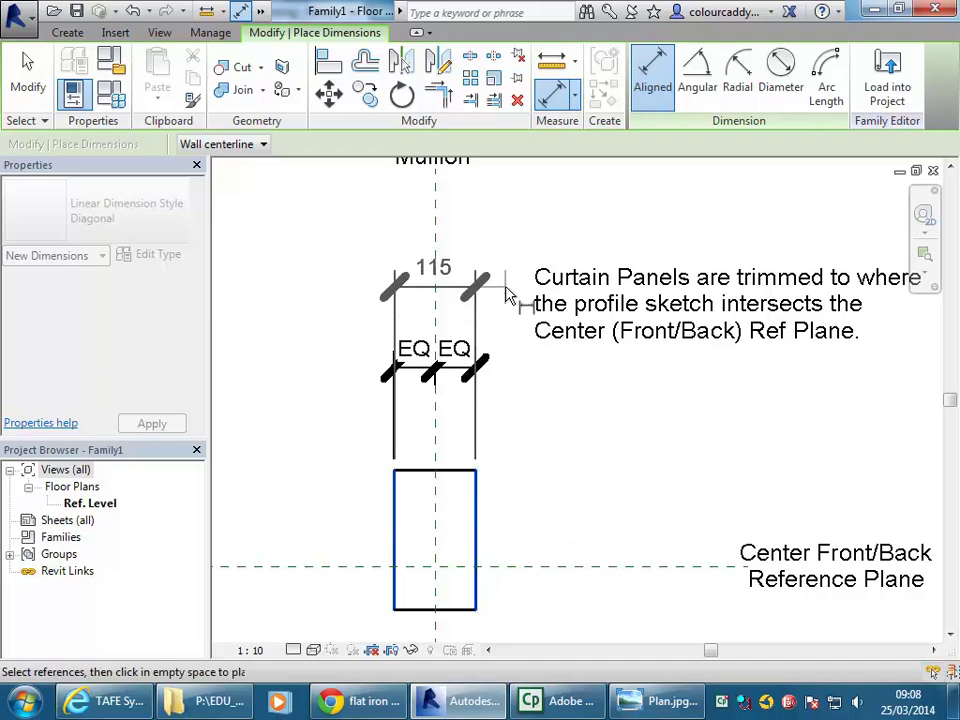
{"action": "left_click", "coordinate": [508, 288]}
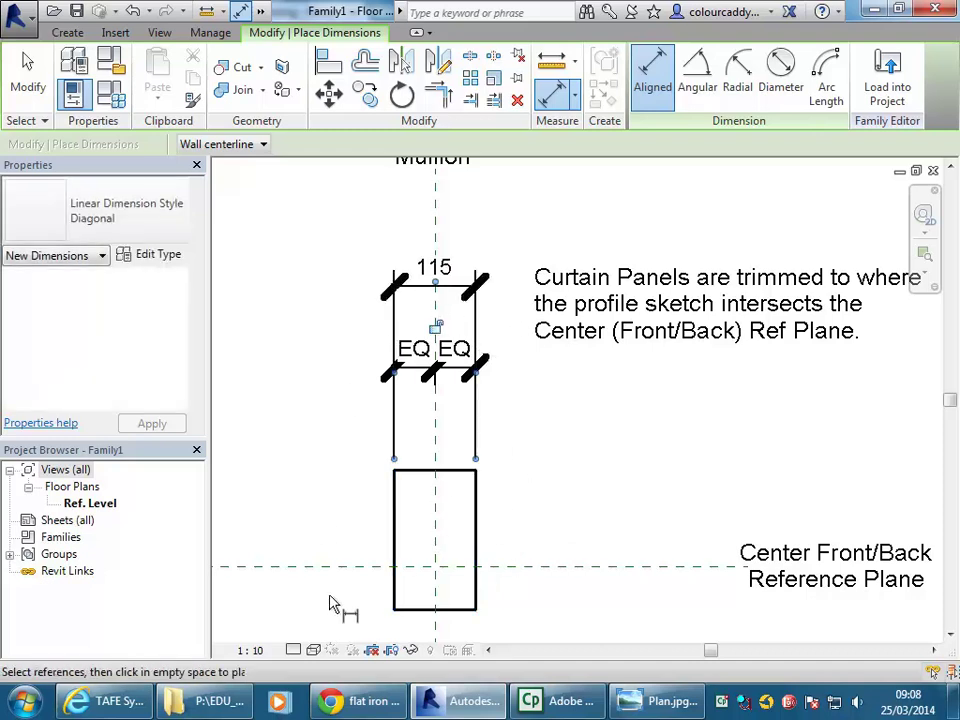
- Add a chained aligned dimension from the rectangle's upper edge through the Center Front/Back plane to its lower edge, placed beside the profile
{"action": "mouse_move", "coordinate": [326, 544]}
{"action": "middle_mouse_down"}
{"action": "mouse_move", "coordinate": [396, 510]}
{"action": "mouse_move", "coordinate": [449, 463]}
{"action": "middle_mouse_up"}
{"action": "scroll", "coordinate": [396, 510], "scroll_direction": "down", "scroll_amount": 2}
{"action": "scroll", "coordinate": [449, 463], "scroll_direction": "up", "scroll_amount": 2}
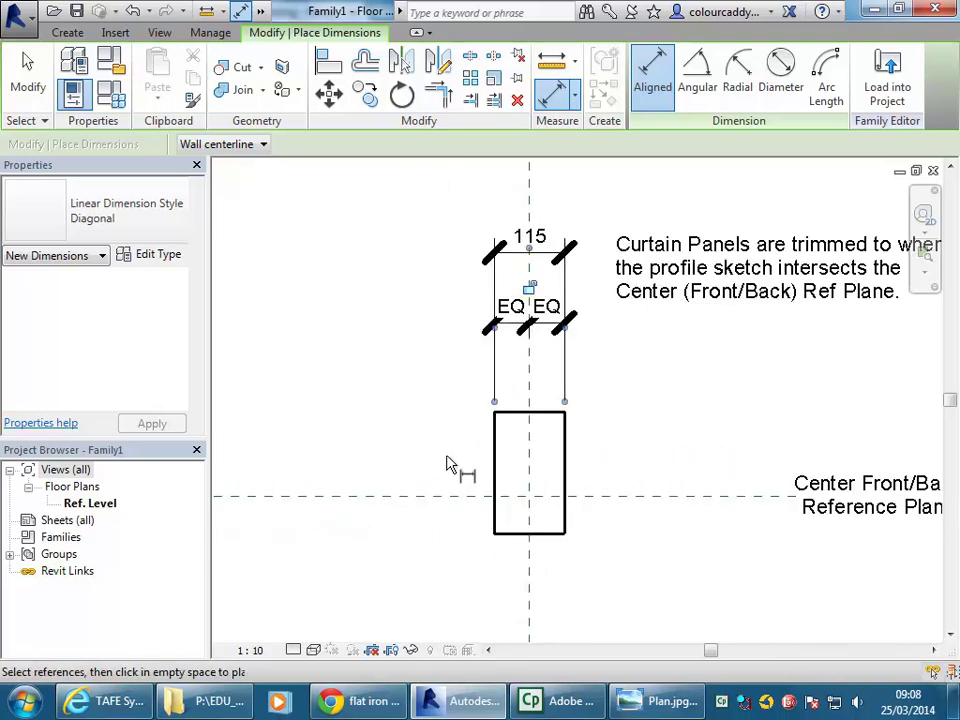
{"action": "left_click", "coordinate": [519, 421]}
{"action": "left_click", "coordinate": [517, 498]}
{"action": "left_click", "coordinate": [522, 533]}
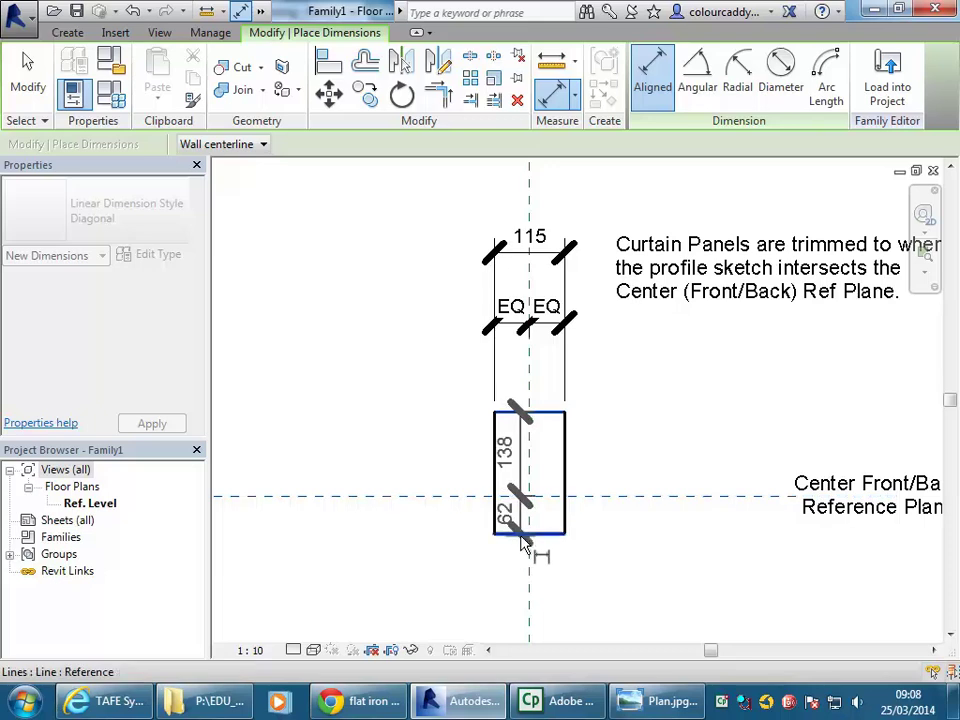
{"action": "left_click", "coordinate": [405, 560]}
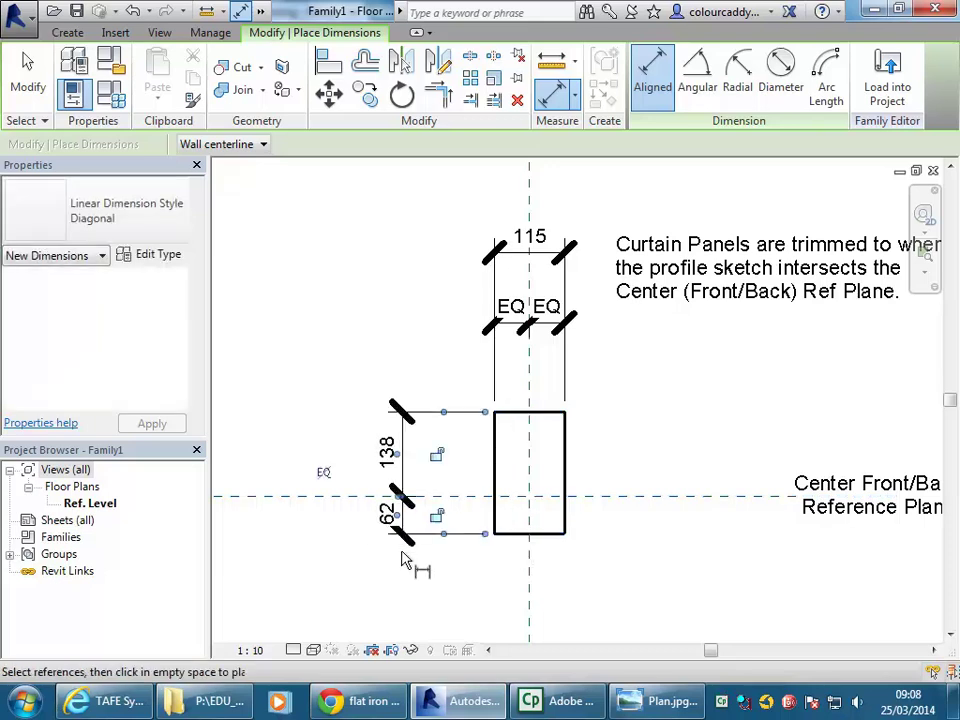
- Dimension the rectangle's overall height outside the chained vertical dimension and finish dimensioning
{"action": "scroll", "coordinate": [449, 604], "scroll_direction": "down", "scroll_amount": 2}
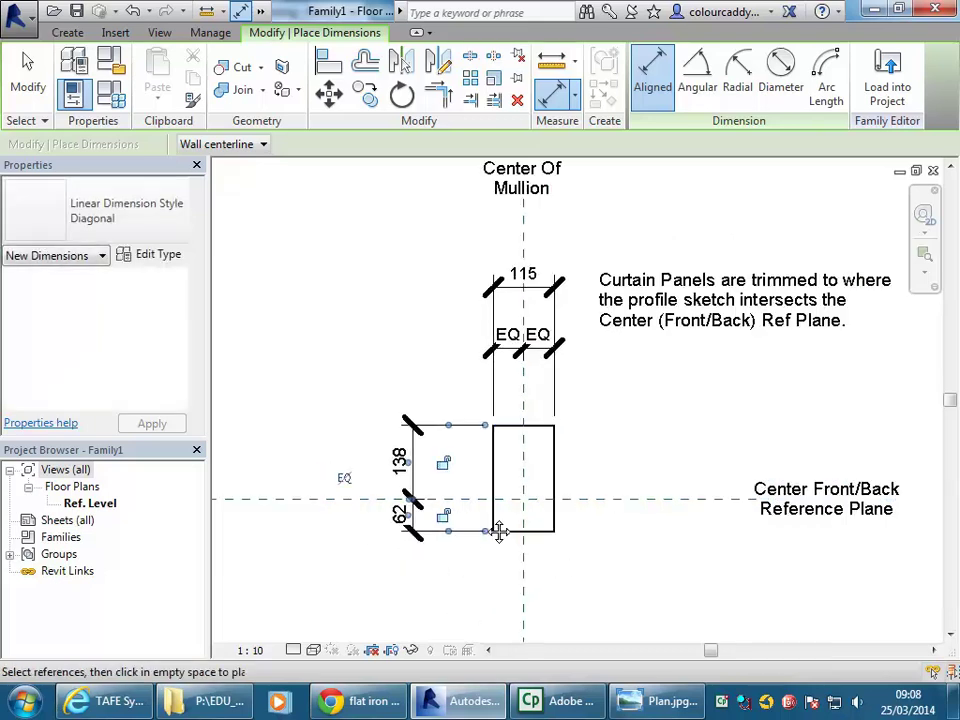
{"action": "middle_click_drag", "start_coordinate": [508, 521], "coordinate": [512, 452]}
{"action": "scroll", "coordinate": [512, 452], "scroll_direction": "up", "scroll_amount": 3}
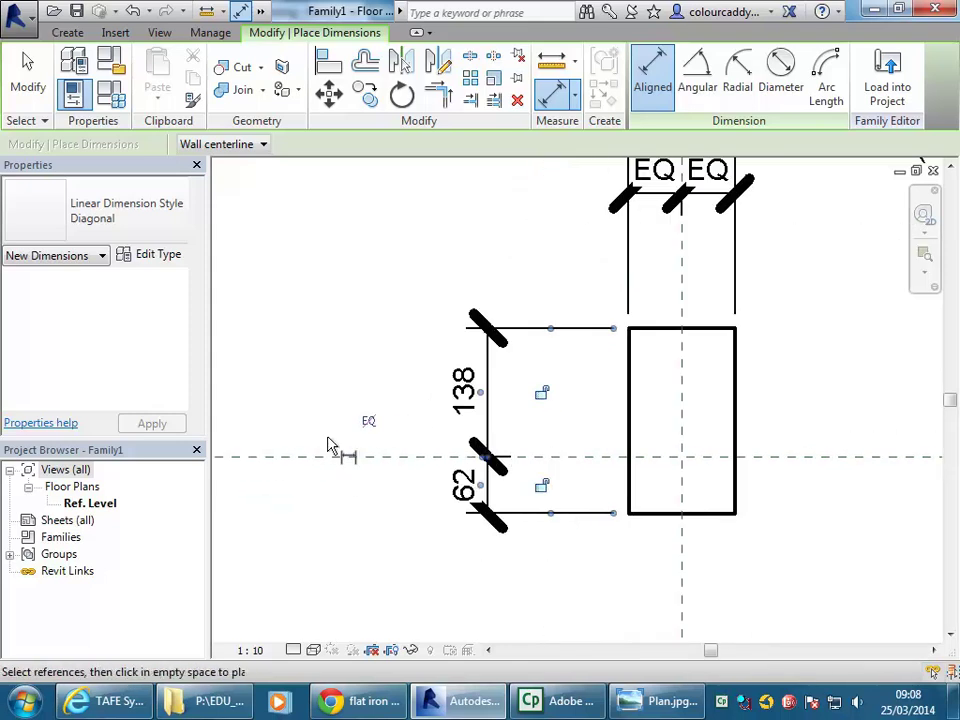
{"action": "scroll", "coordinate": [415, 473], "scroll_direction": "down", "scroll_amount": 3}
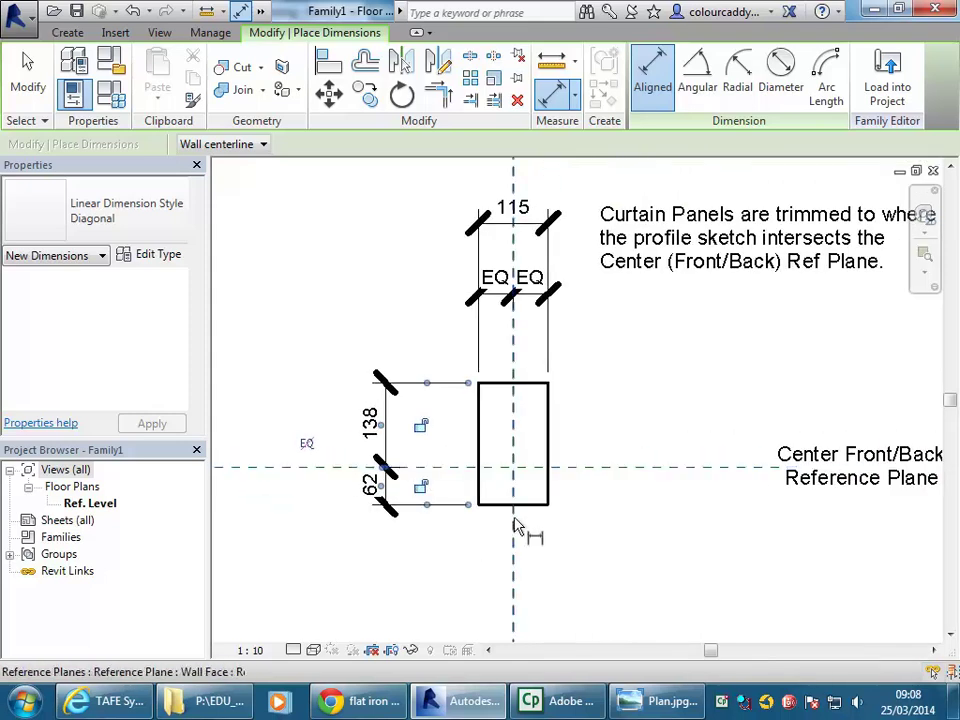
{"action": "middle_click_drag", "start_coordinate": [516, 525], "coordinate": [549, 540]}
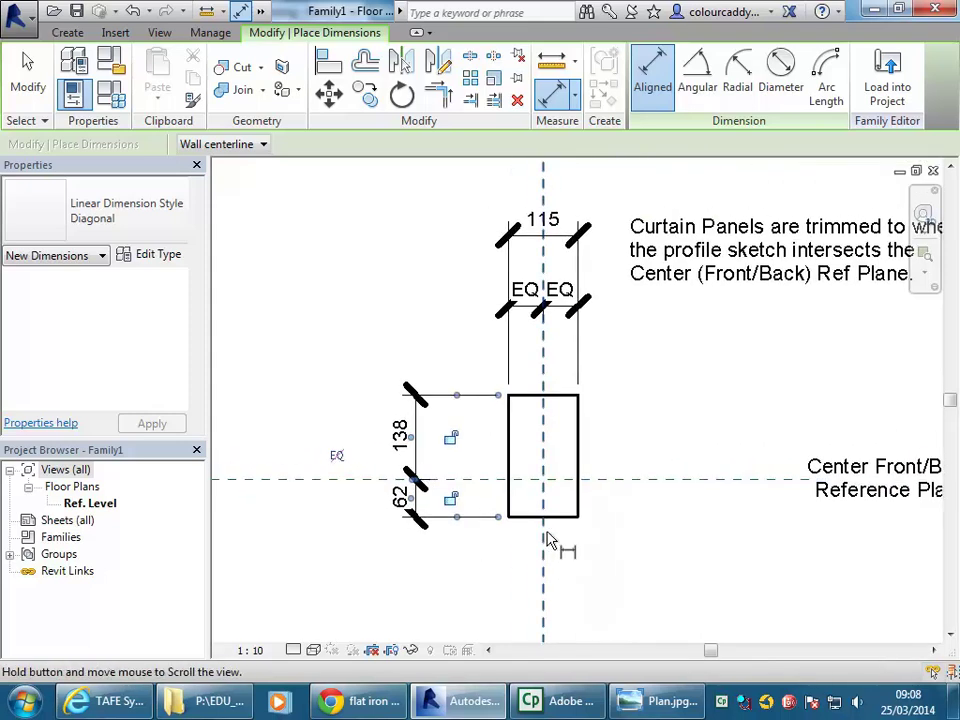
{"action": "left_click", "coordinate": [531, 399]}
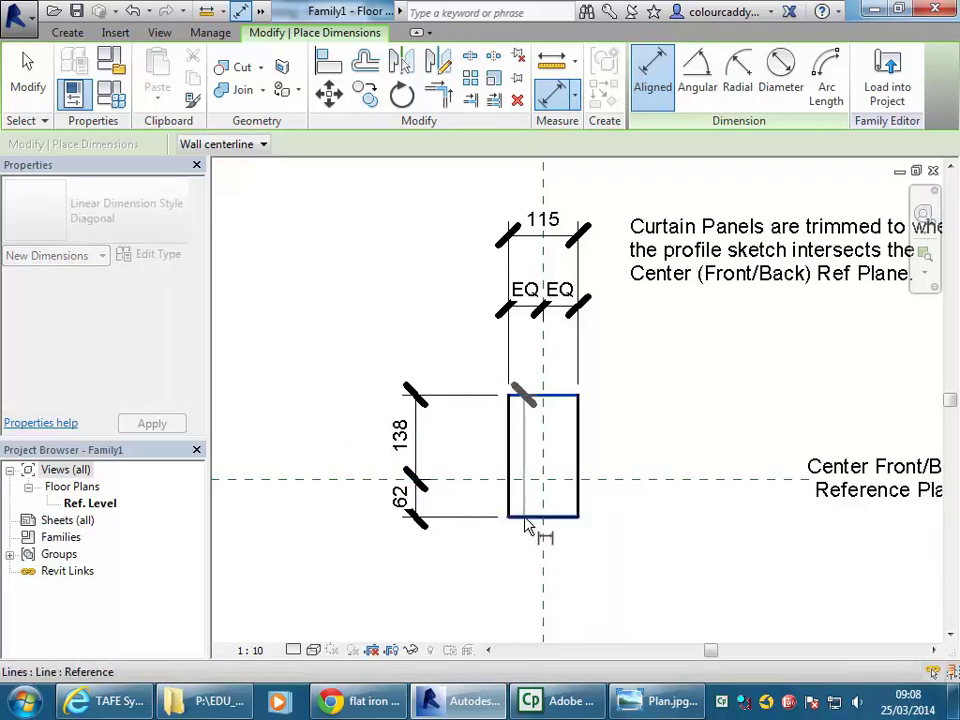
{"action": "left_click", "coordinate": [524, 521]}
{"action": "left_click", "coordinate": [357, 545]}
{"action": "right_click", "coordinate": [352, 337]}
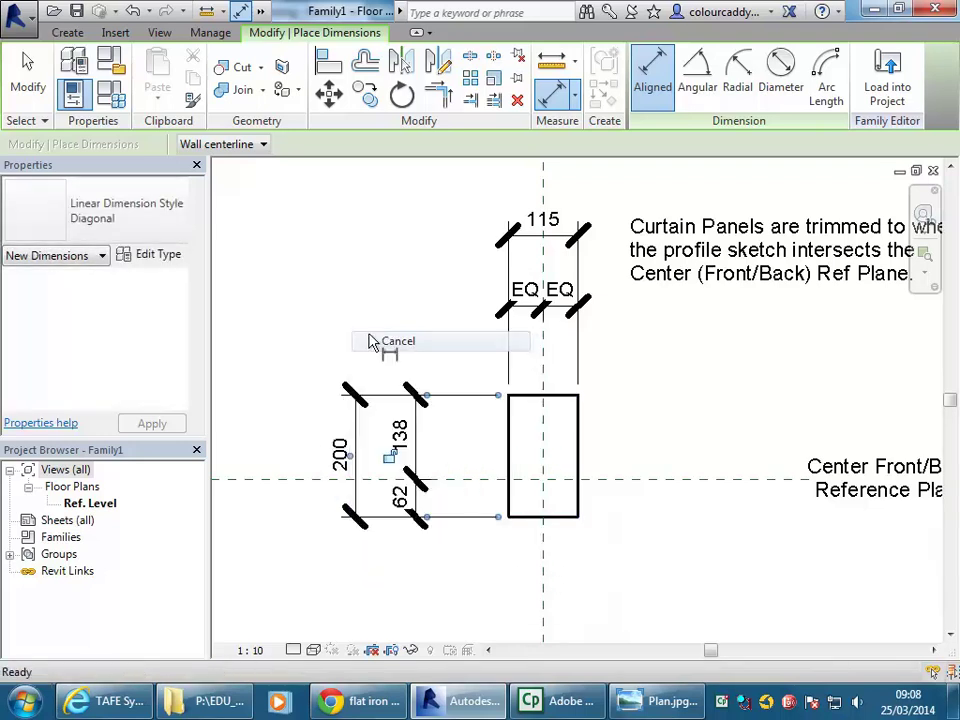
{"action": "left_click", "coordinate": [395, 345]}
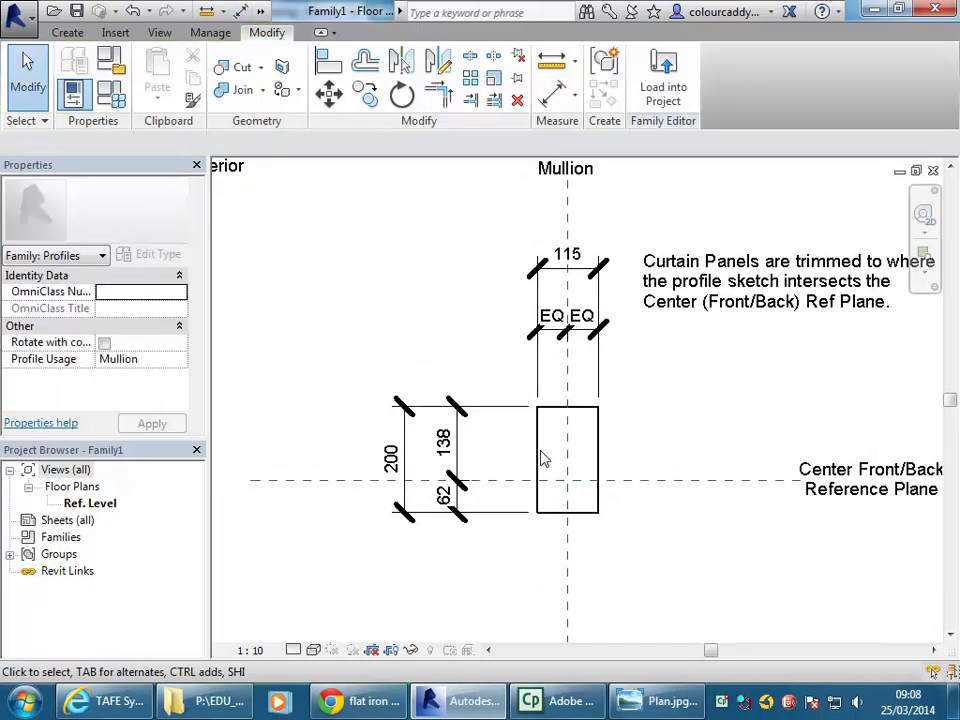
{"action": "mouse_move", "coordinate": [495, 334]}
{"action": "middle_mouse_down"}
{"action": "mouse_move", "coordinate": [492, 368]}
{"action": "mouse_move", "coordinate": [459, 386]}
{"action": "mouse_move", "coordinate": [435, 368]}
{"action": "middle_mouse_up"}
{"action": "scroll", "coordinate": [469, 388], "scroll_direction": "up", "scroll_amount": 1}
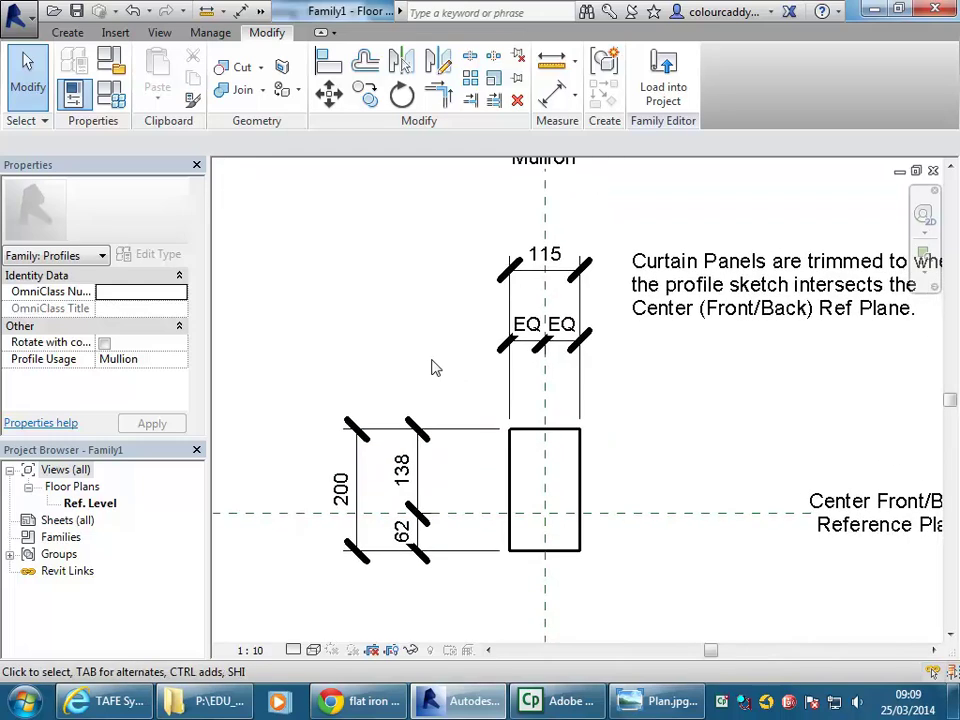
{"action": "middle_click_drag", "start_coordinate": [724, 343], "coordinate": [647, 407]}
{"action": "scroll", "coordinate": [620, 403], "scroll_direction": "down", "scroll_amount": 1}
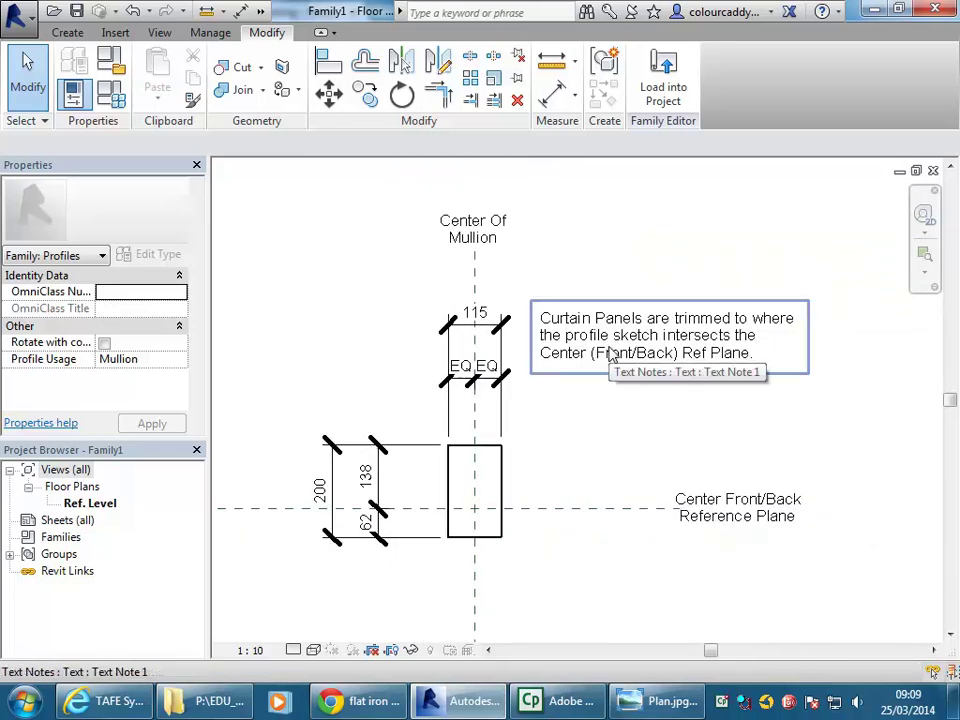
- Label the rectangle's overall width dimension with a new type parameter named Width
{"action": "middle_click_drag", "start_coordinate": [626, 435], "coordinate": [620, 397]}
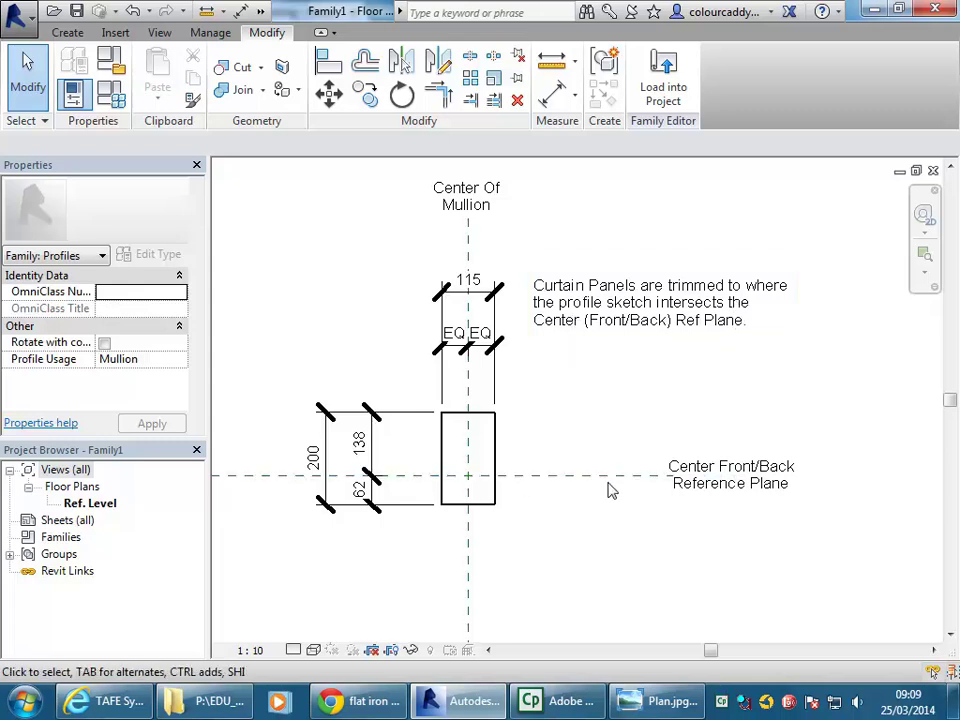
{"action": "middle_click_drag", "start_coordinate": [540, 476], "coordinate": [597, 456]}
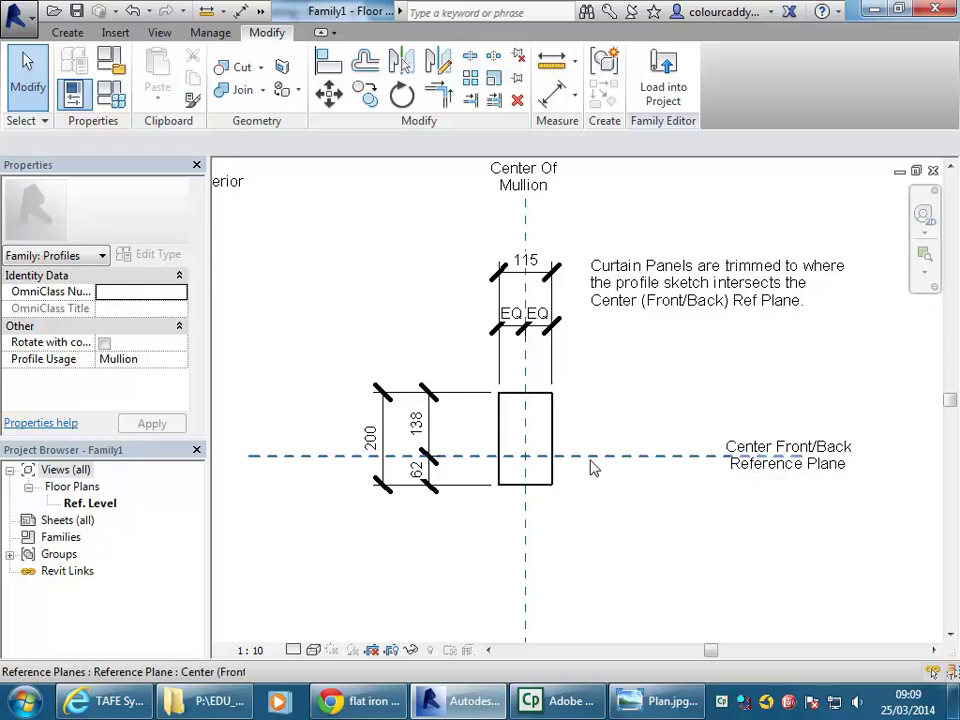
{"action": "scroll", "coordinate": [570, 410], "scroll_direction": "up", "scroll_amount": 1}
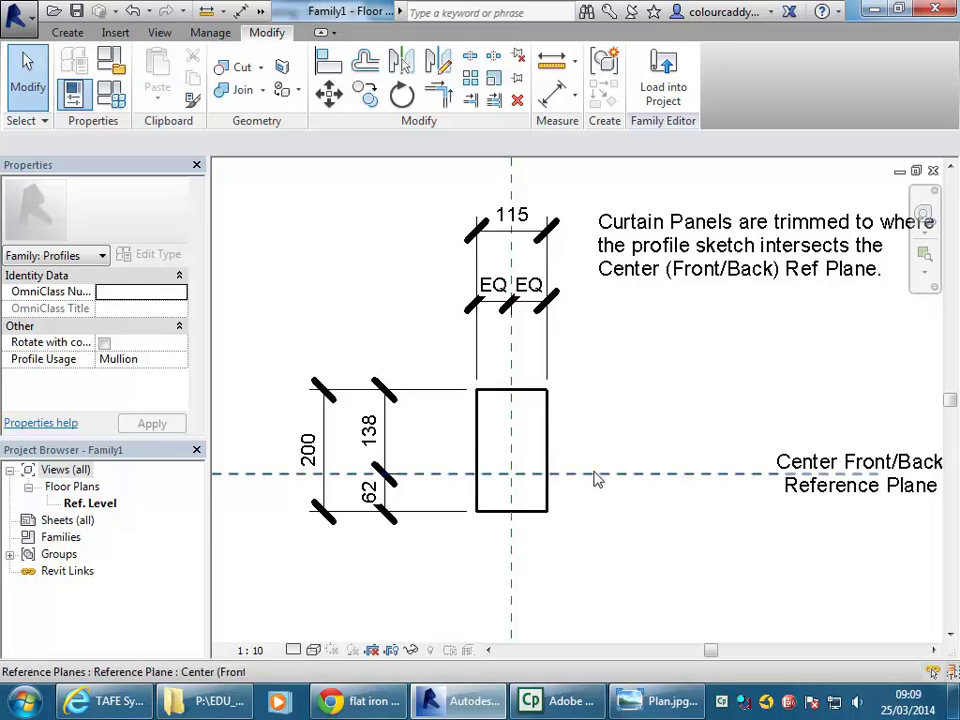
{"action": "scroll", "coordinate": [600, 440], "scroll_direction": "up", "scroll_amount": 1}
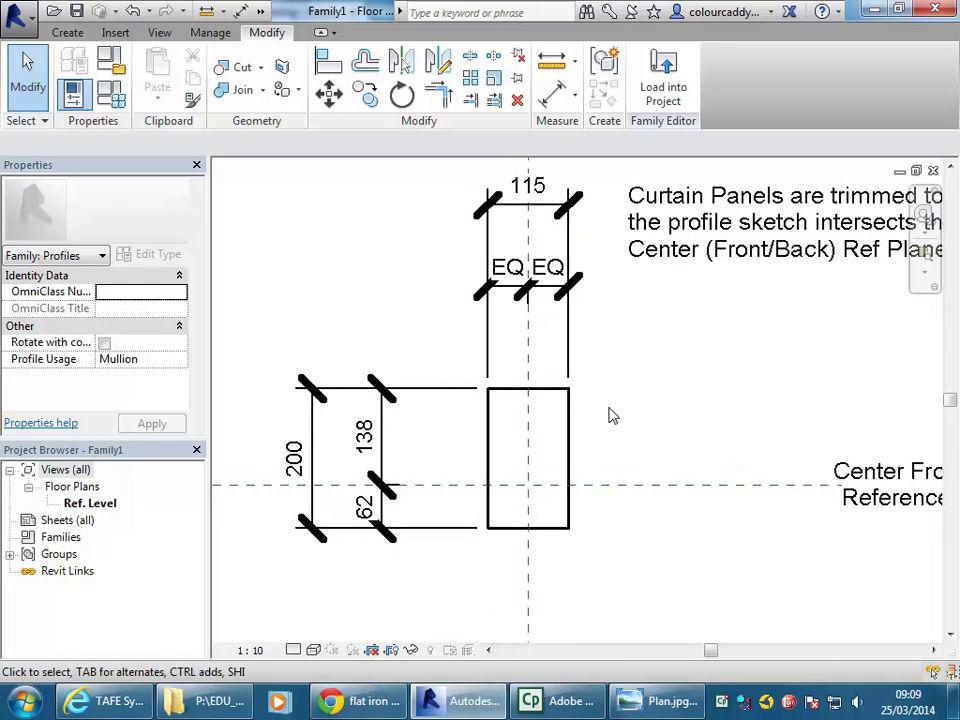
{"action": "middle_click_drag", "start_coordinate": [645, 421], "coordinate": [639, 473]}
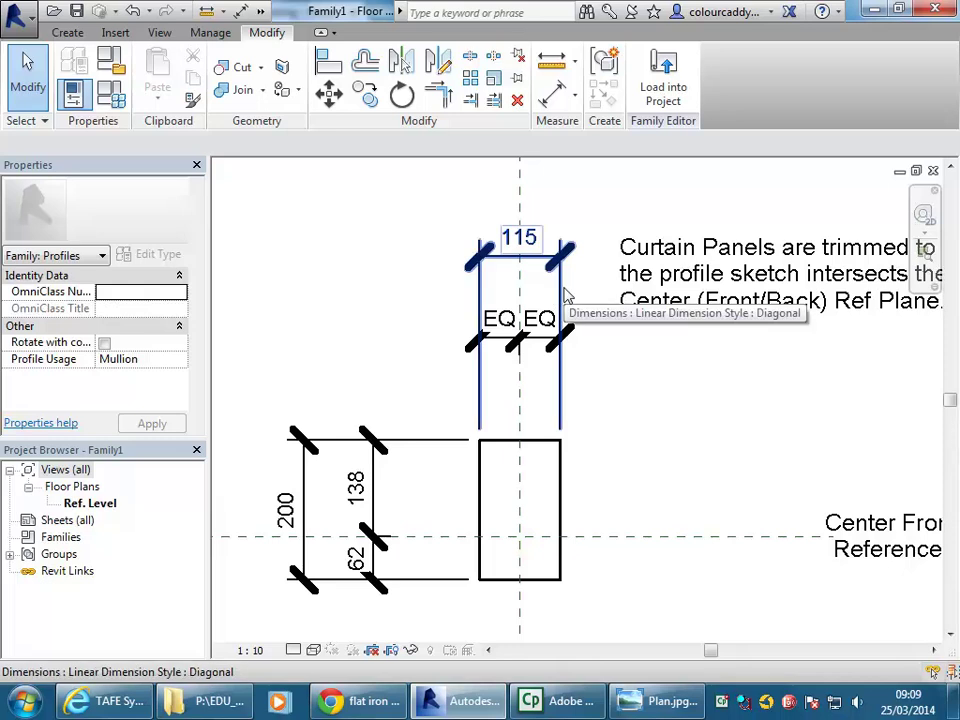
{"action": "left_click", "coordinate": [565, 296]}
{"action": "middle_click_drag", "start_coordinate": [332, 313], "coordinate": [369, 332]}
{"action": "scroll", "coordinate": [352, 316], "scroll_direction": "down", "scroll_amount": 1}
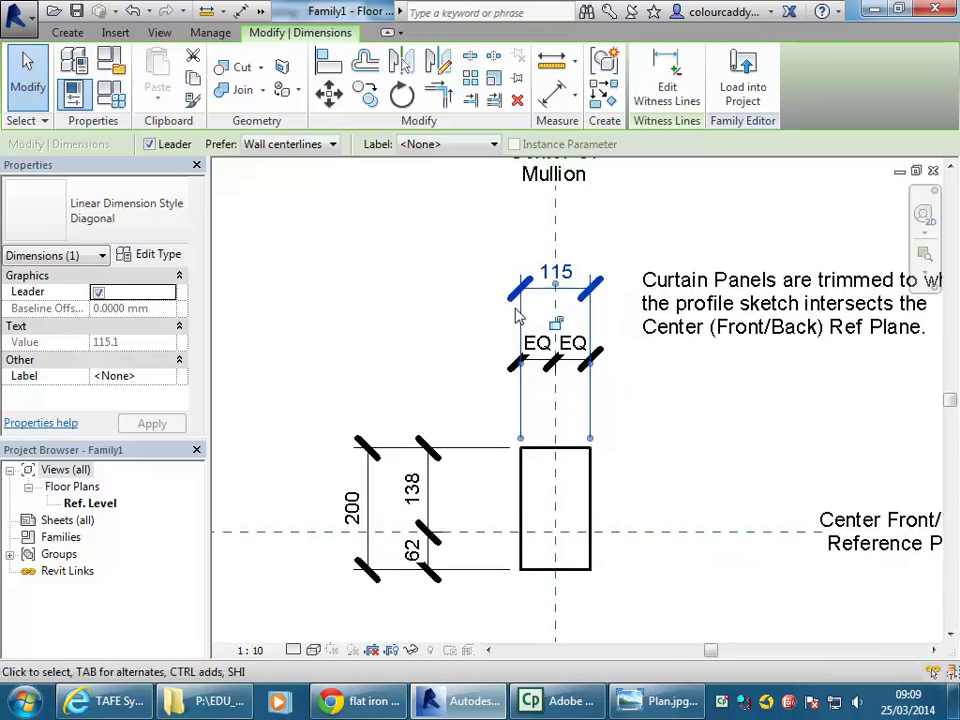
{"action": "left_click", "coordinate": [466, 145]}
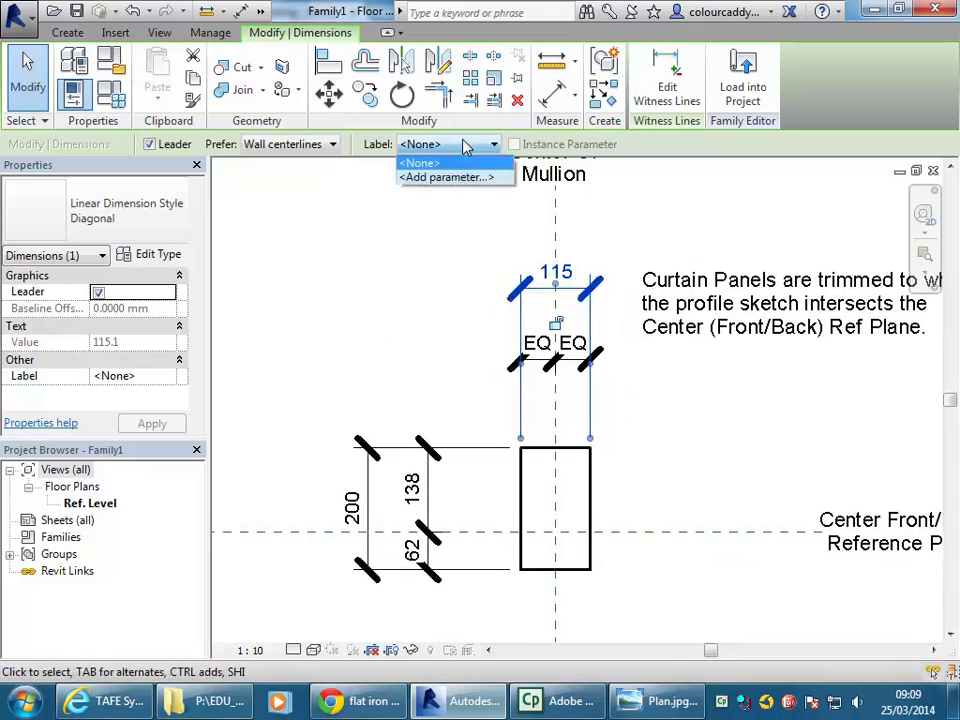
{"action": "left_click", "coordinate": [449, 178]}
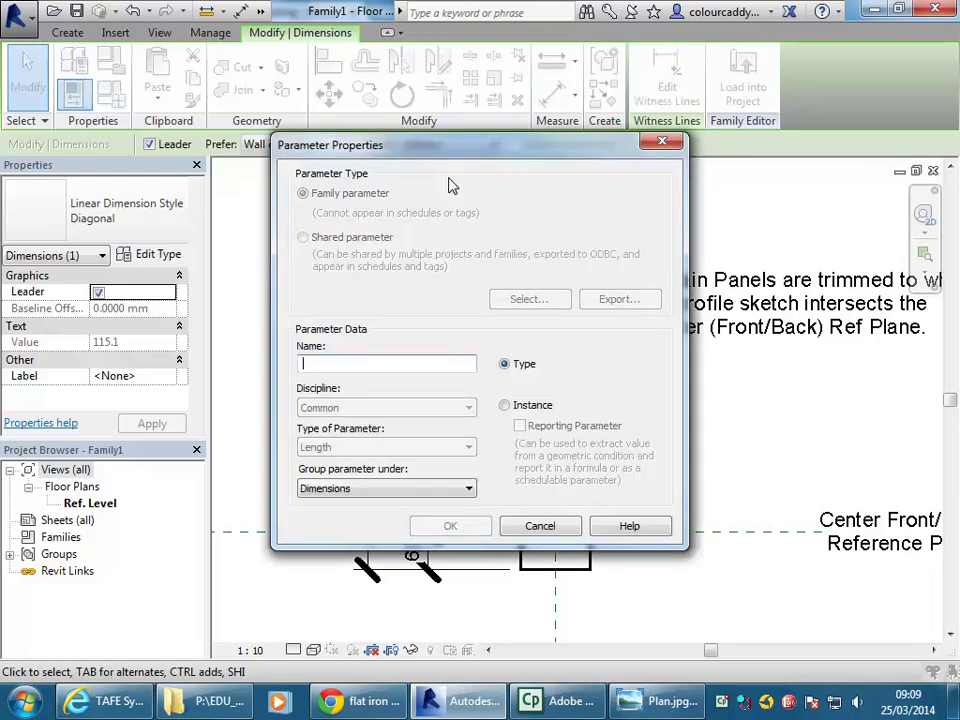
{"action": "type", "text": "Width"}
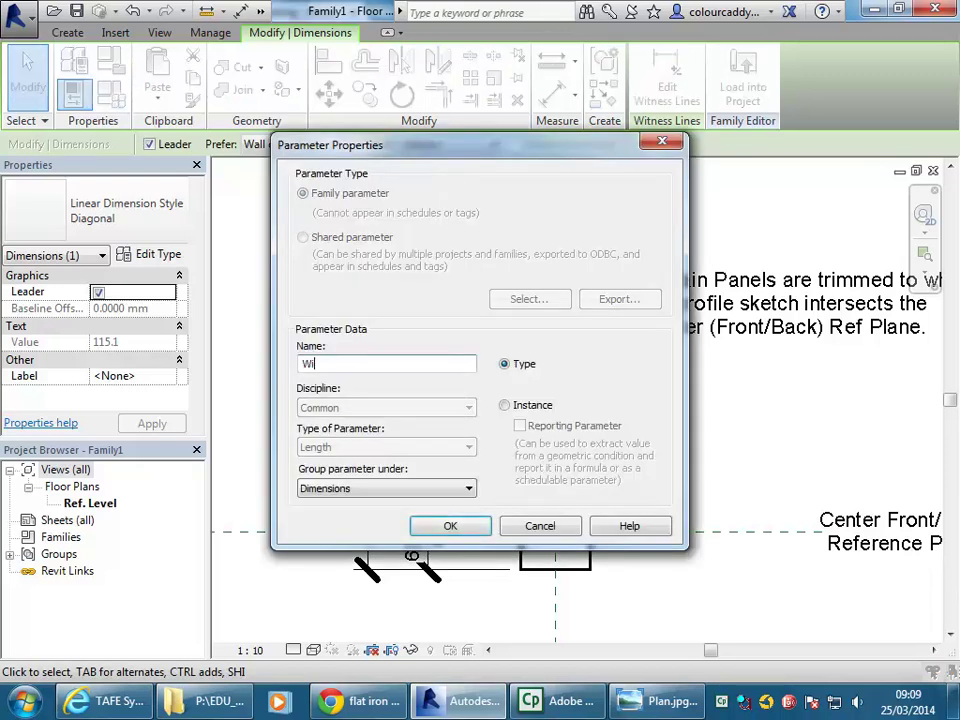
{"action": "left_click", "coordinate": [450, 525]}
- Label the rectangle's overall vertical dimension with a new type parameter named Depth
{"action": "left_click", "coordinate": [394, 455]}
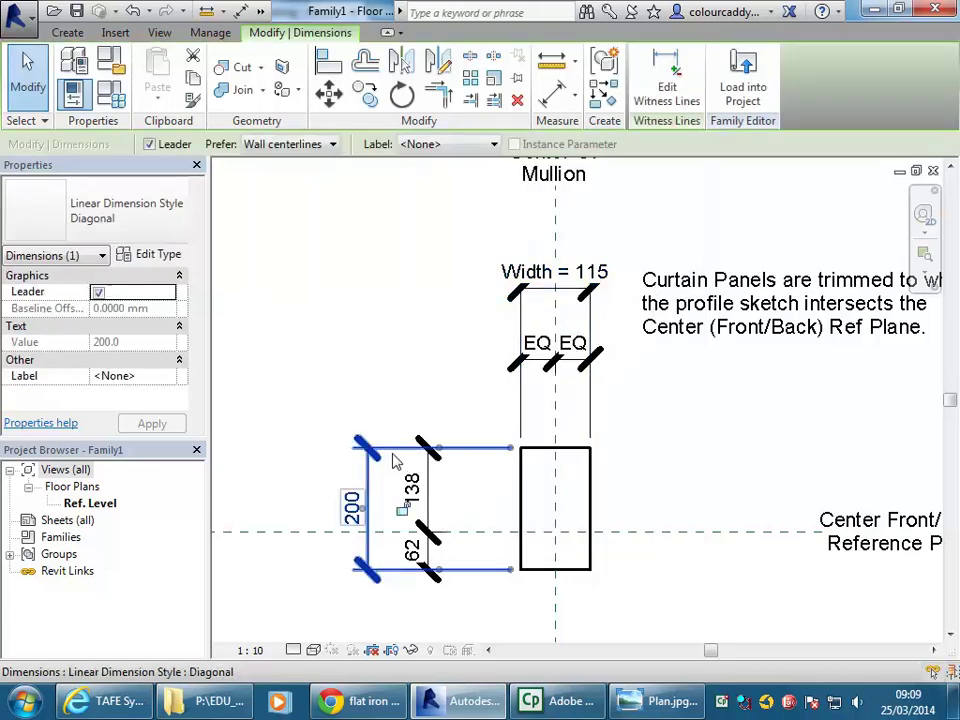
{"action": "left_click", "coordinate": [427, 147]}
{"action": "left_click", "coordinate": [440, 176]}
{"action": "type", "text": "Depth"}
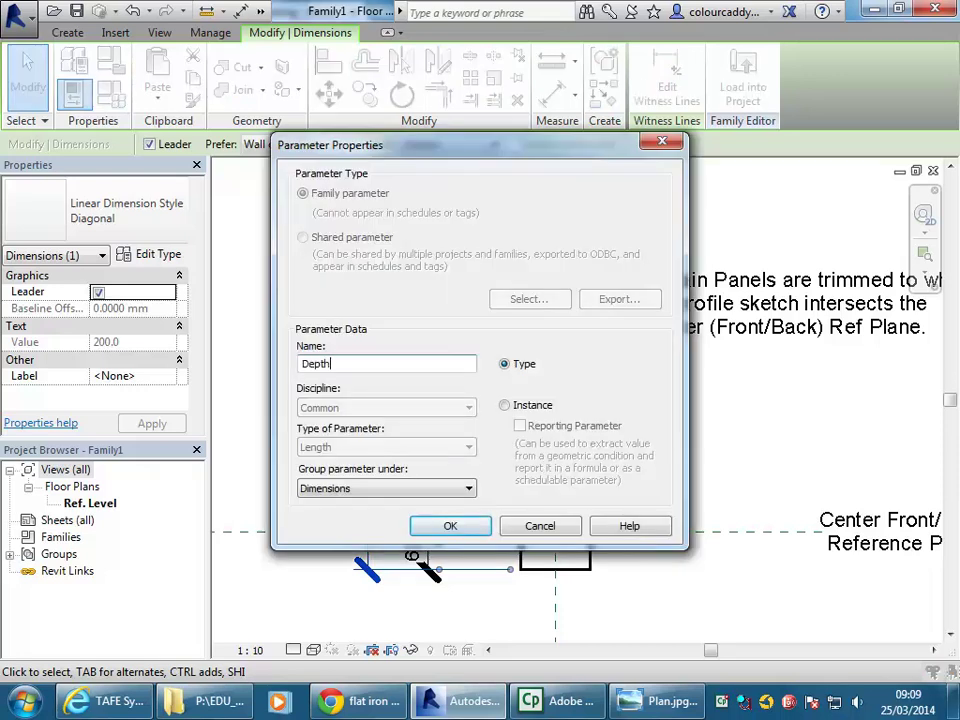
{"action": "left_click", "coordinate": [450, 526]}
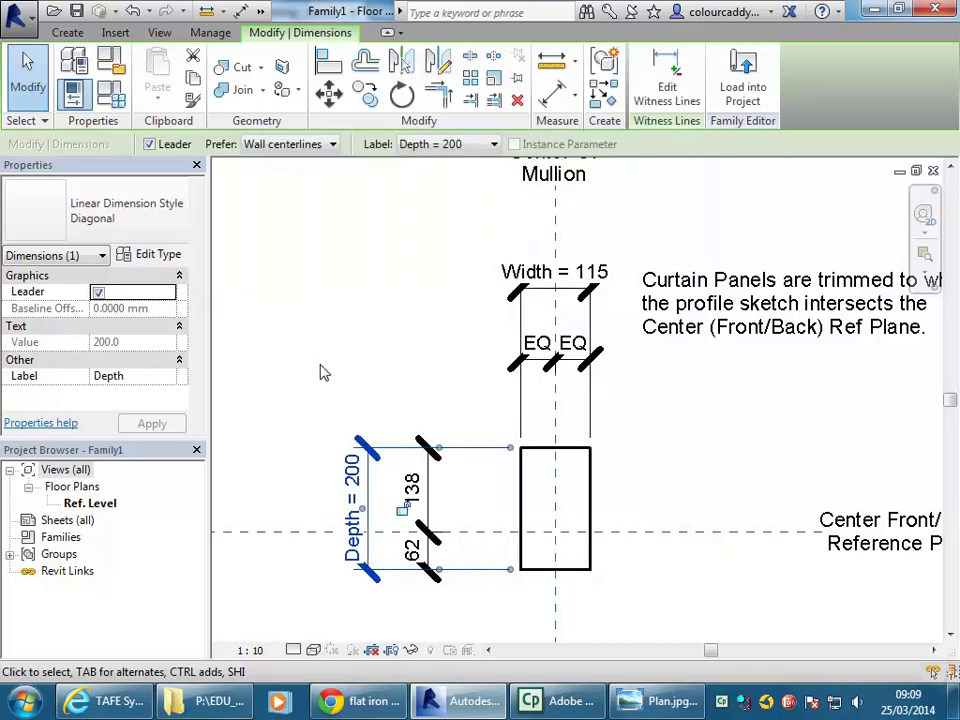
{"action": "left_click", "coordinate": [367, 284]}
- Remove the upper edge's witness line from the chained vertical dimension, leaving only the segment from the Center Front/Back plane to the lower edge
{"action": "scroll", "coordinate": [385, 381], "scroll_direction": "up", "scroll_amount": 1}
{"action": "left_click", "coordinate": [460, 508]}
{"action": "mouse_move", "coordinate": [493, 456]}
{"action": "middle_mouse_down"}
{"action": "mouse_move", "coordinate": [467, 461]}
{"action": "mouse_move", "coordinate": [443, 447]}
{"action": "middle_mouse_up"}
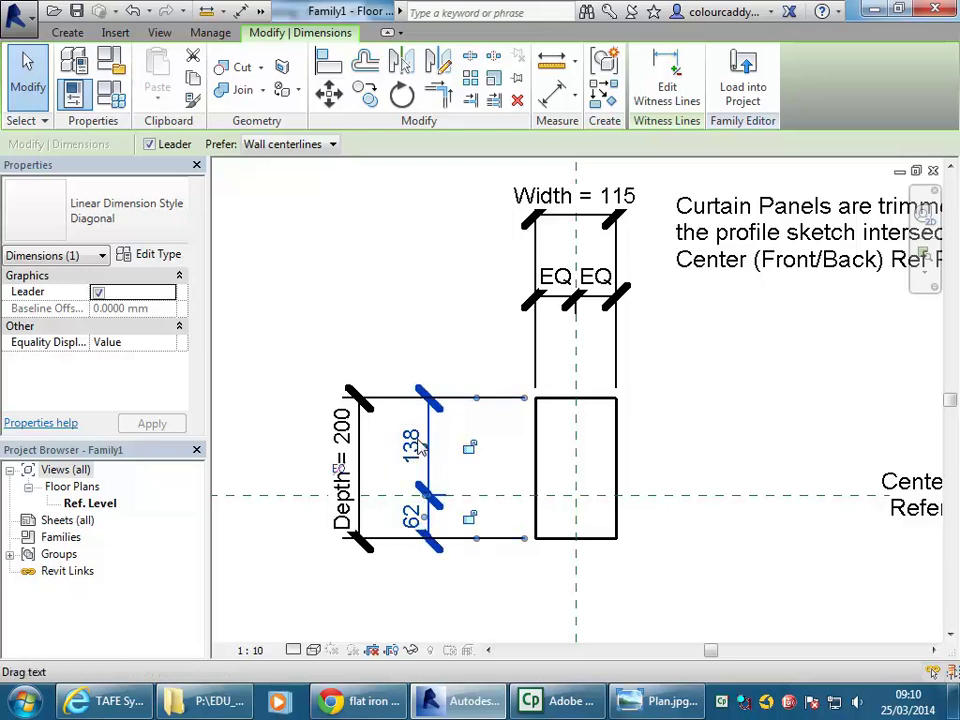
{"action": "left_click", "coordinate": [674, 72]}
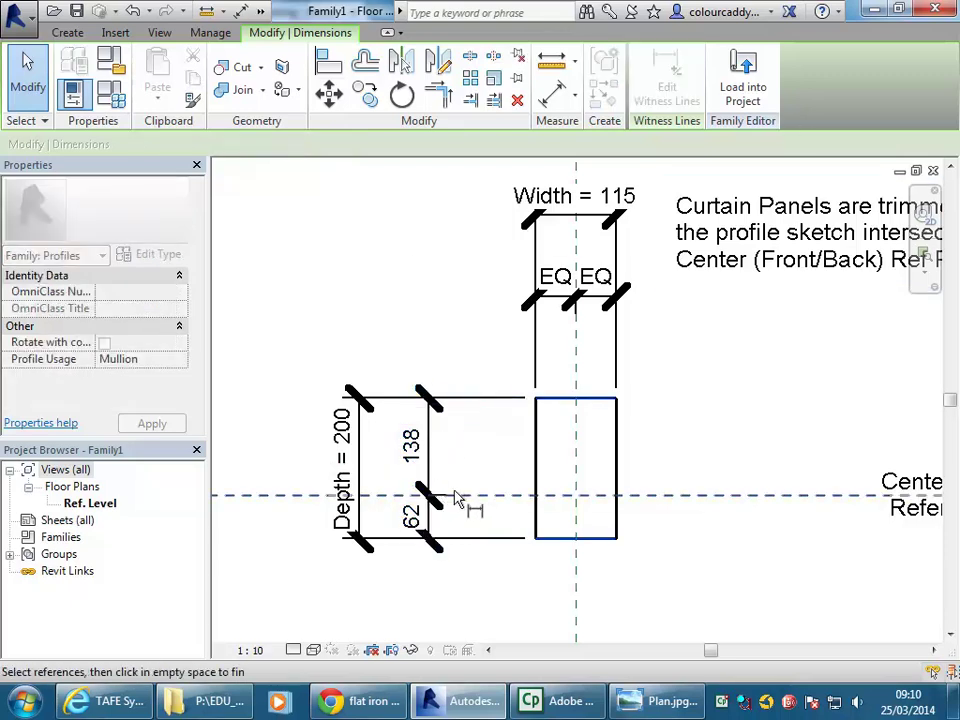
{"action": "left_click", "coordinate": [560, 410]}
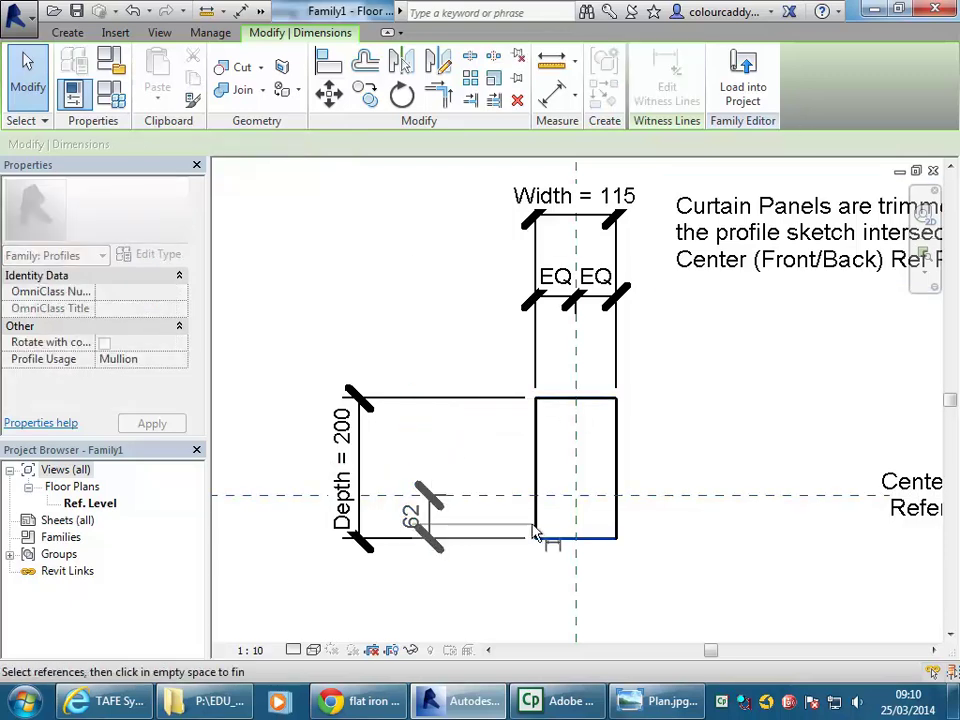
{"action": "left_click", "coordinate": [485, 522]}
{"action": "right_click", "coordinate": [436, 293]}
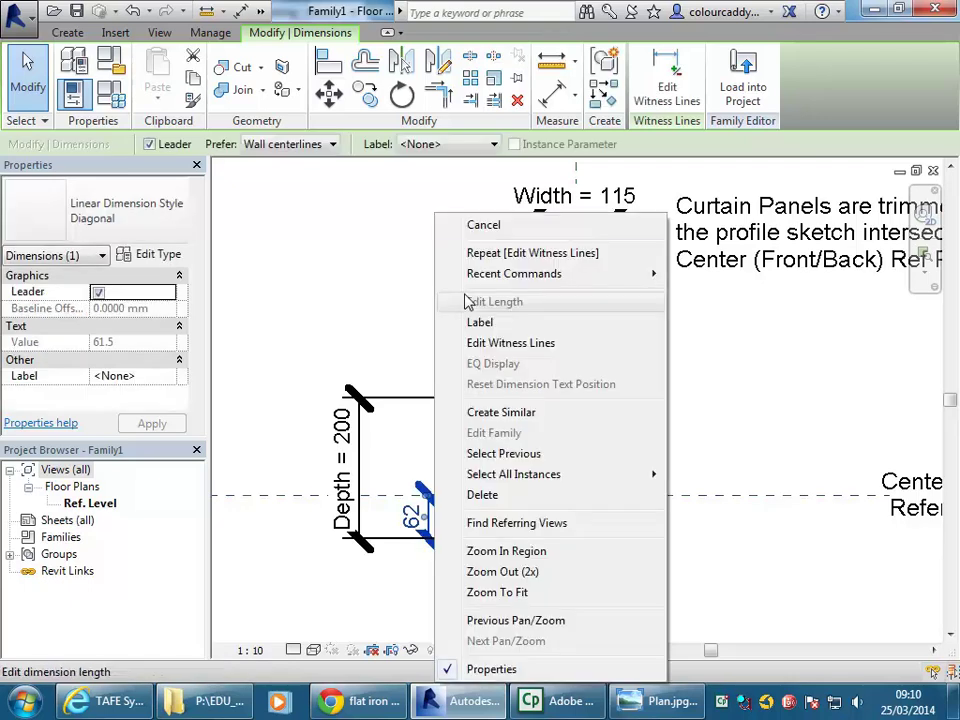
{"action": "left_click", "coordinate": [476, 223]}
{"action": "right_click", "coordinate": [436, 241]}
{"action": "left_click", "coordinate": [477, 250]}
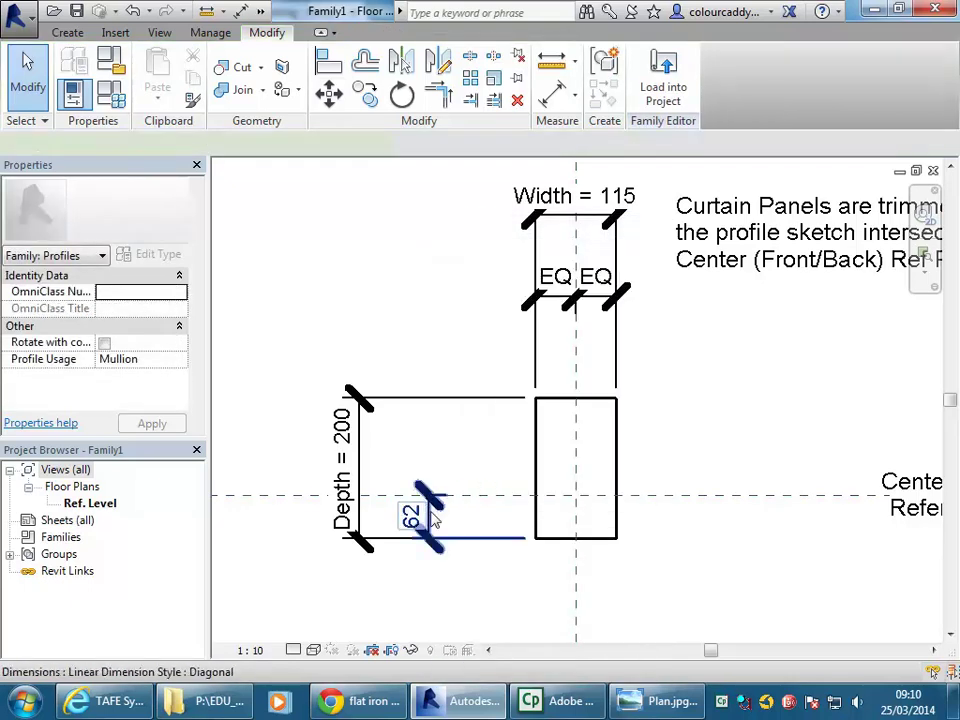
- Label the dimension between the Center Front/Back plane and the lower edge with a new type parameter named Glass Setout
{"action": "left_click", "coordinate": [428, 514]}
{"action": "left_click", "coordinate": [420, 144]}
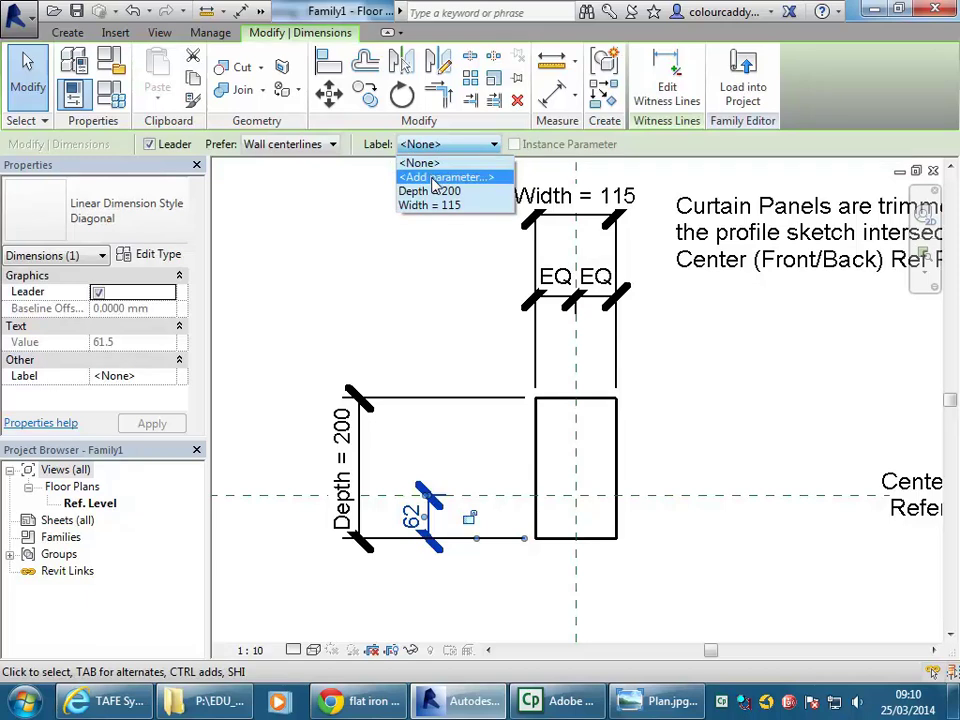
{"action": "left_click", "coordinate": [433, 180]}
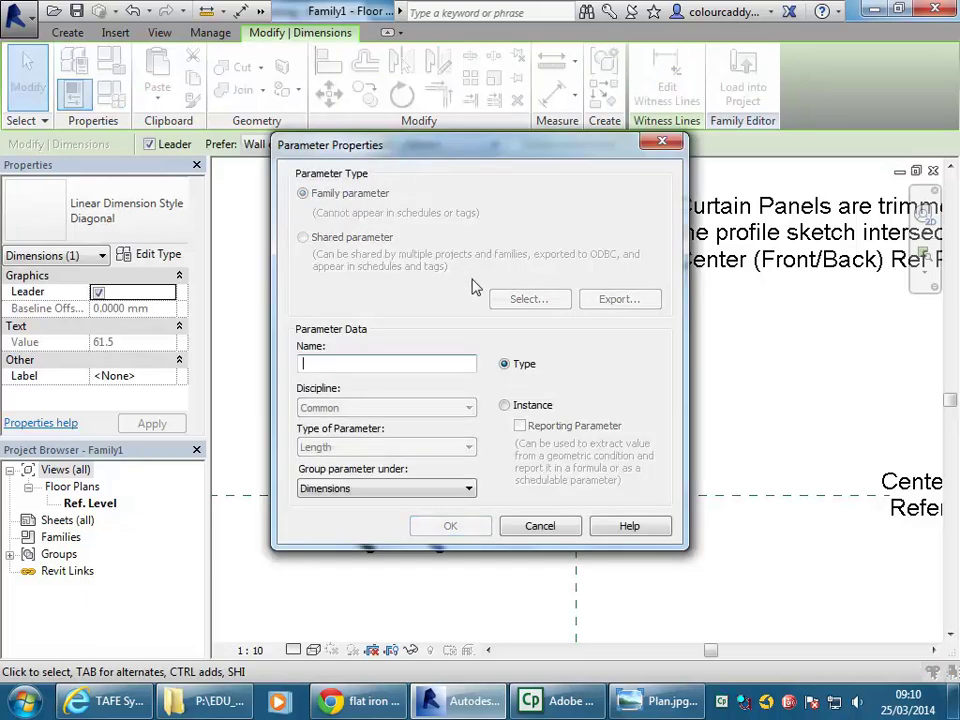
{"action": "type", "text": "Setout"}
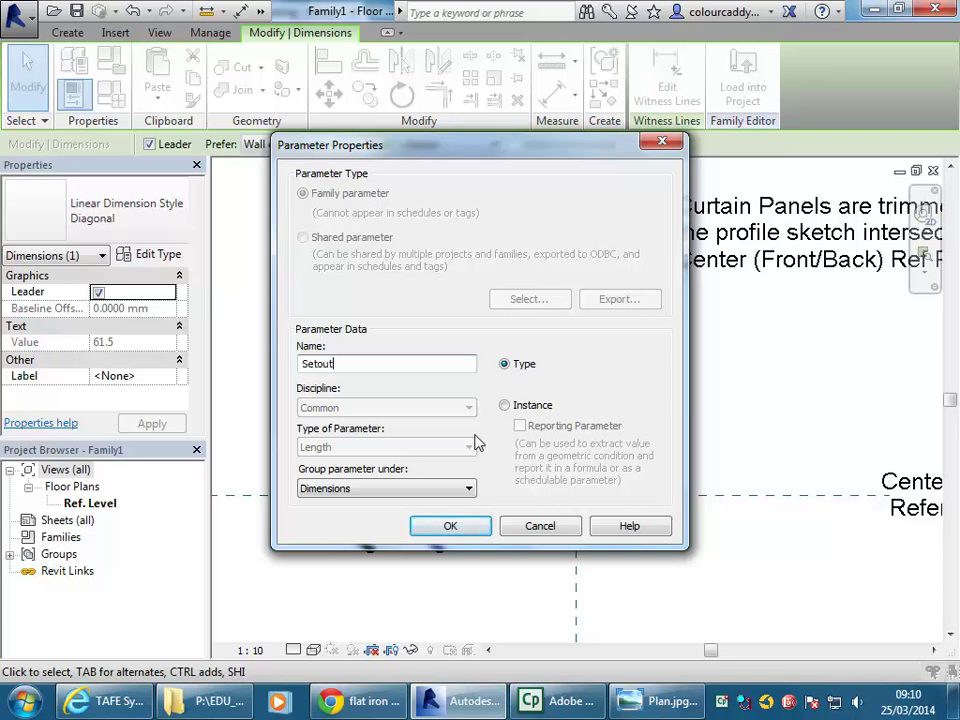
{"action": "left_click", "coordinate": [303, 364]}
{"action": "type", "text": "Glass"}
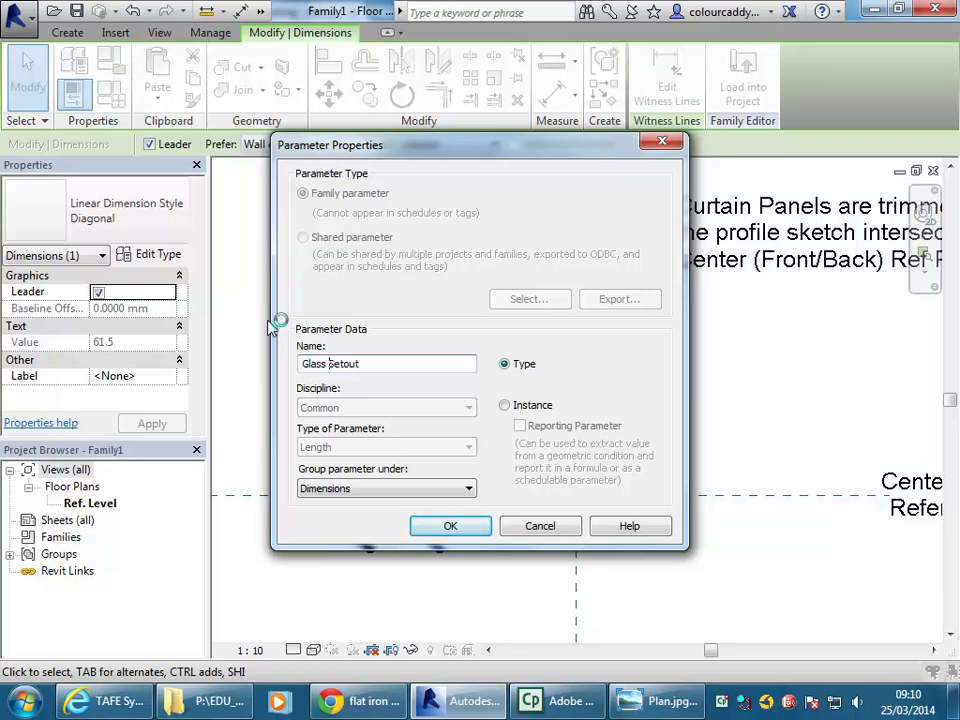
{"action": "left_click", "coordinate": [462, 530]}
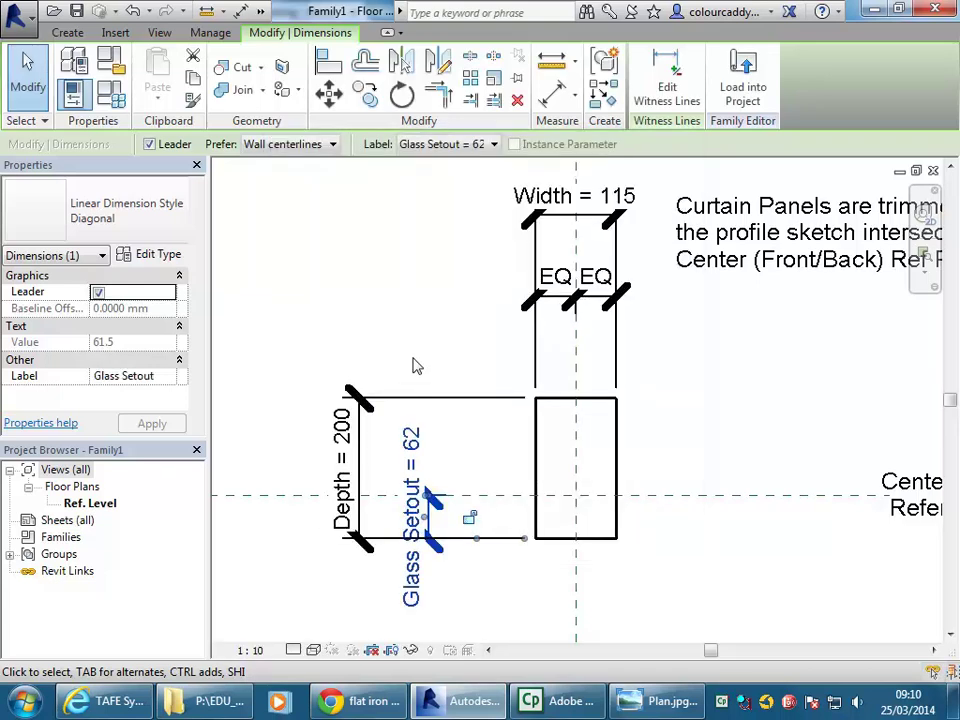
{"action": "left_click", "coordinate": [422, 302]}
- In the family types, set the Width parameter to 20 and the Depth parameter to 100
{"action": "scroll", "coordinate": [446, 313], "scroll_direction": "down", "scroll_amount": 1}
{"action": "middle_click_drag", "start_coordinate": [446, 313], "coordinate": [461, 330]}
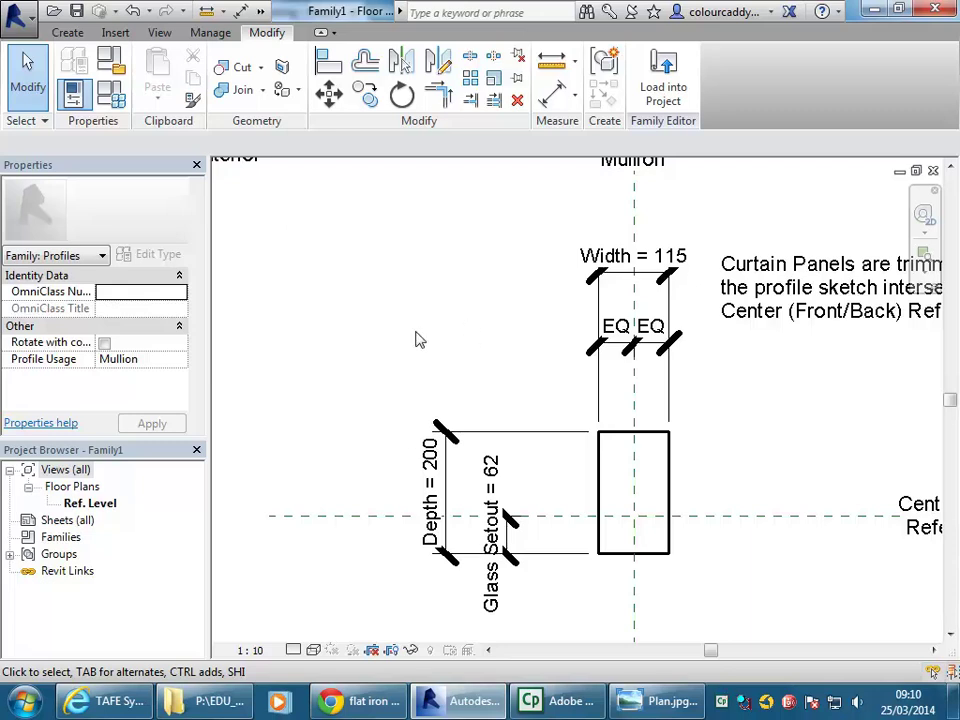
{"action": "mouse_move", "coordinate": [419, 340]}
{"action": "middle_mouse_down"}
{"action": "mouse_move", "coordinate": [454, 330]}
{"action": "mouse_move", "coordinate": [456, 349]}
{"action": "mouse_move", "coordinate": [495, 341]}
{"action": "middle_mouse_up"}
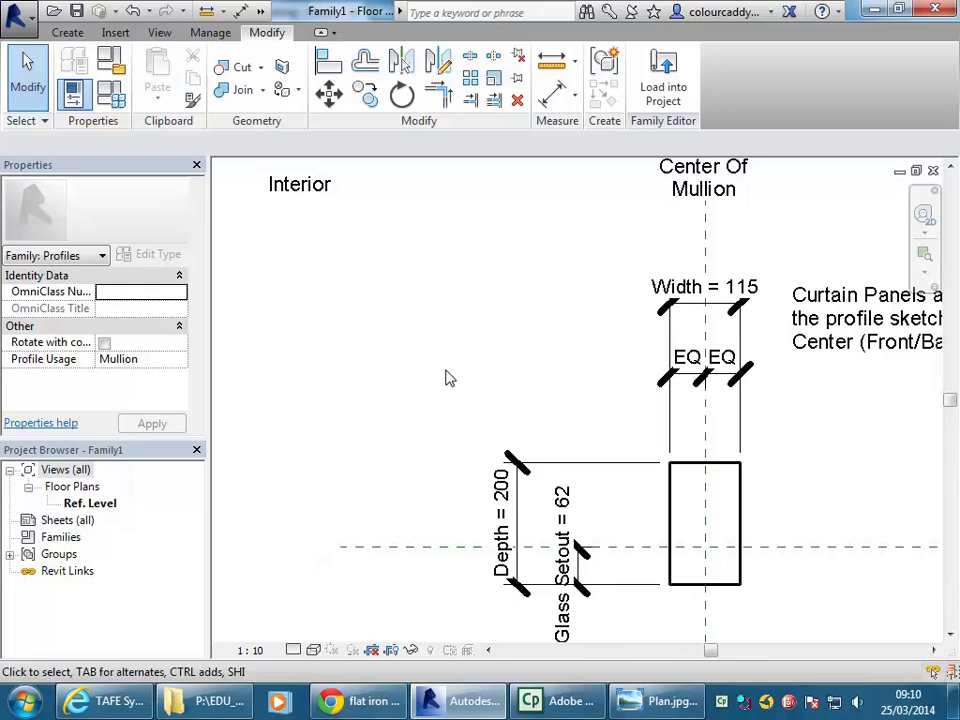
{"action": "scroll", "coordinate": [449, 378], "scroll_direction": "down", "scroll_amount": 1}
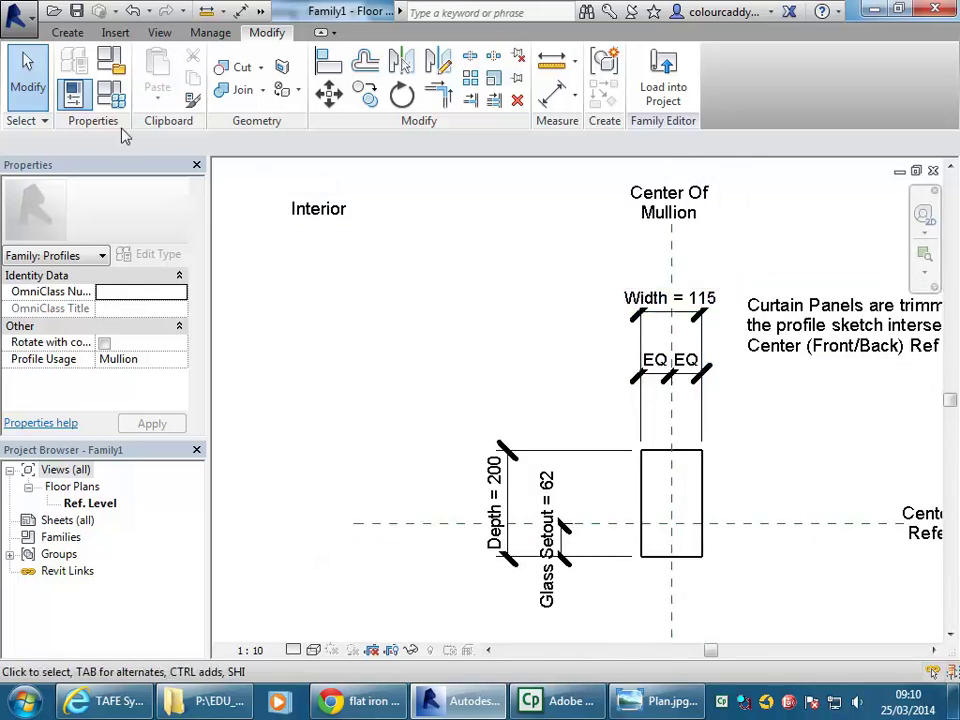
{"action": "middle_click_drag", "start_coordinate": [519, 368], "coordinate": [550, 388]}
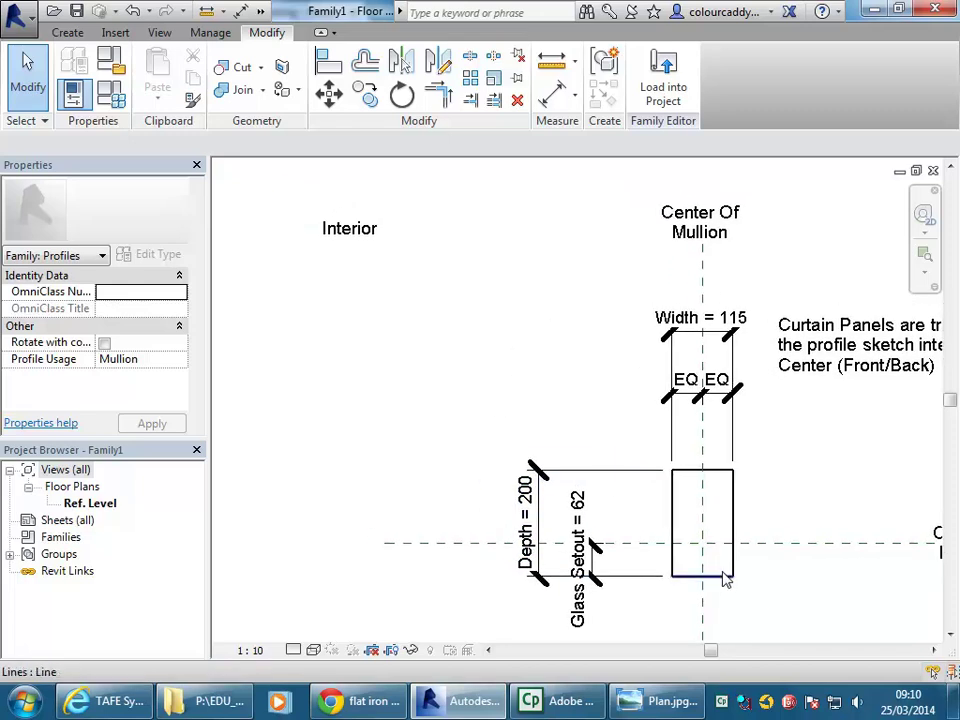
{"action": "left_click", "coordinate": [117, 95]}
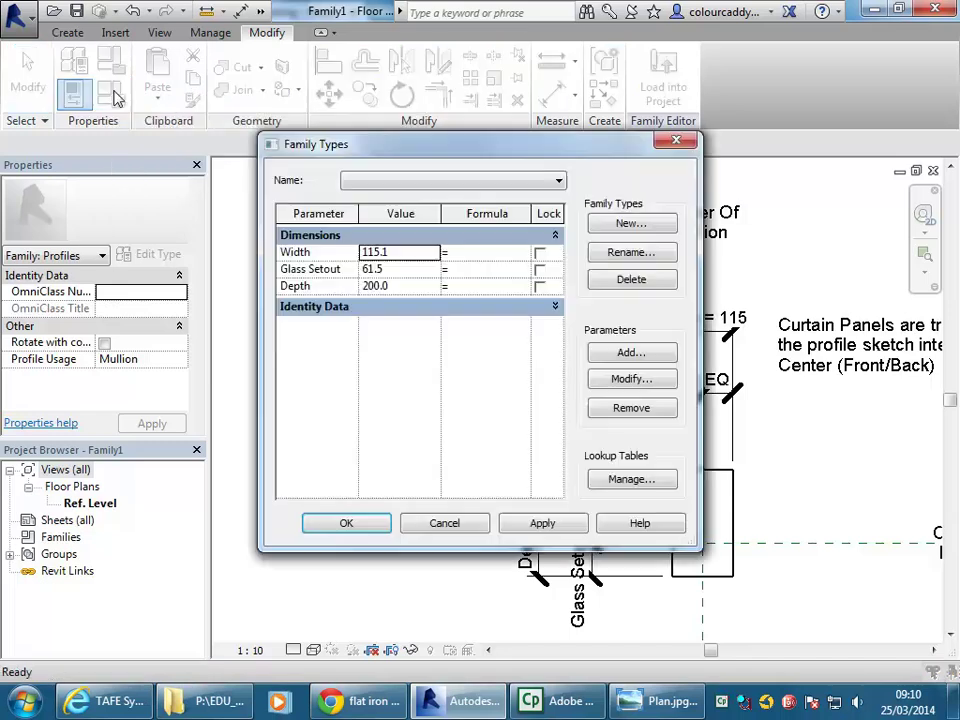
{"action": "left_click_drag", "start_coordinate": [454, 162], "coordinate": [265, 76]}
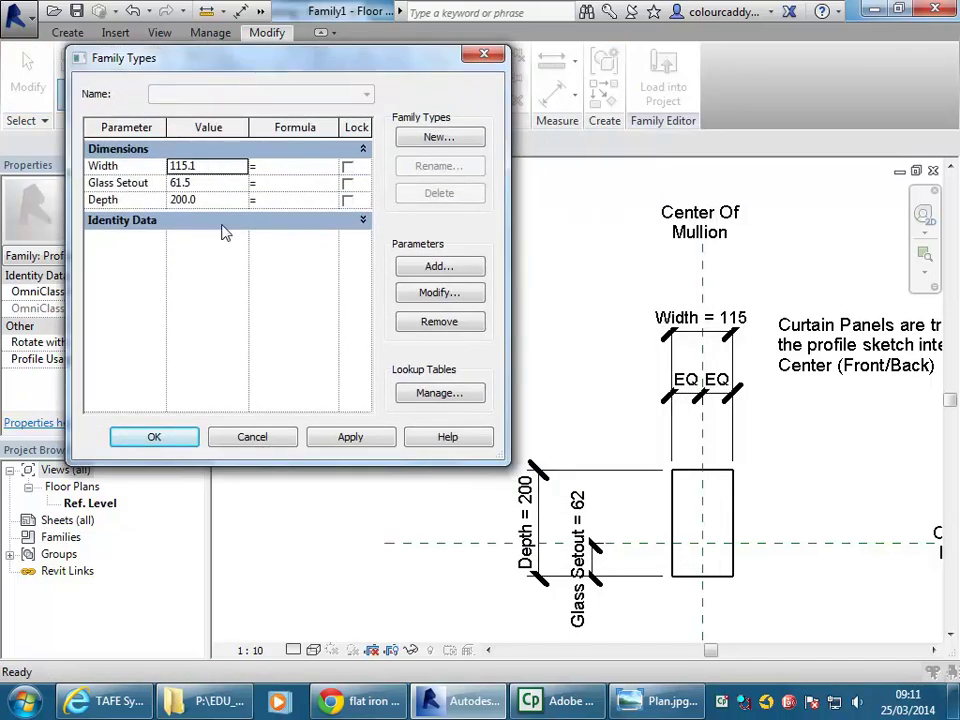
{"action": "left_click", "coordinate": [201, 165]}
{"action": "double_click", "coordinate": [201, 165]}
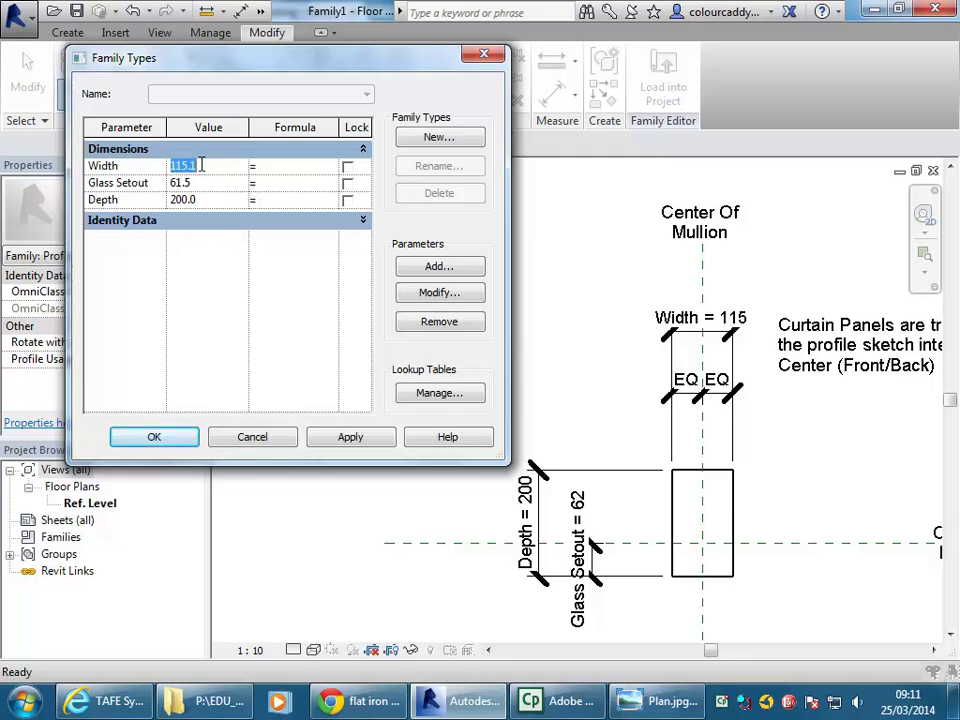
{"action": "type", "text": "20"}
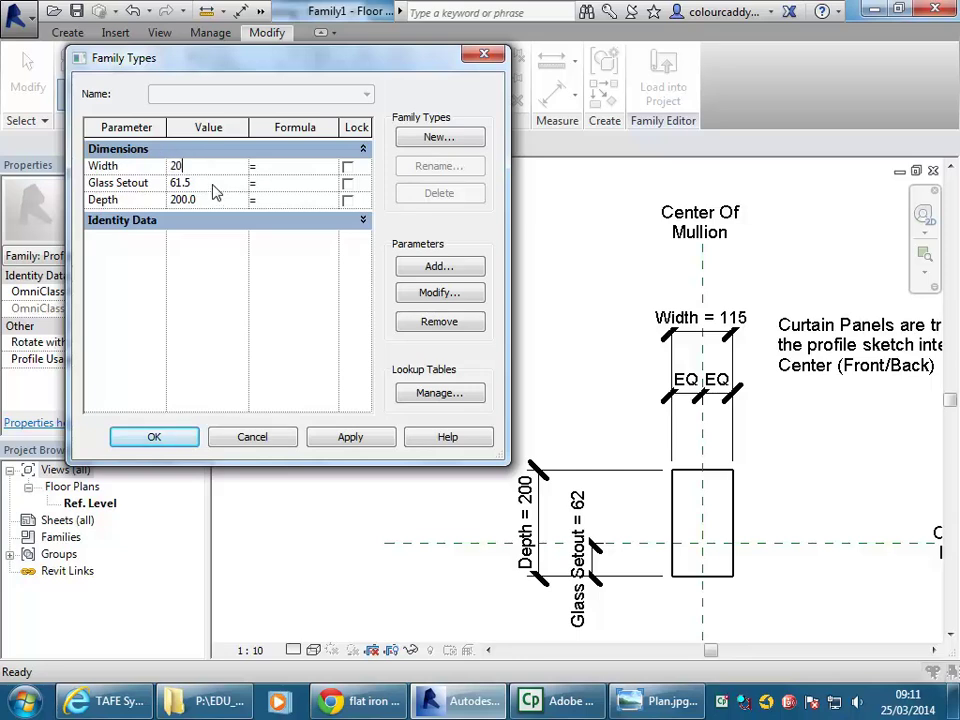
{"action": "key", "text": "Tab"}
{"action": "type", "text": "100"}
- Set the Glass Setout parameter to 50 and apply the new family type values to the profile
{"action": "left_click", "coordinate": [211, 184]}
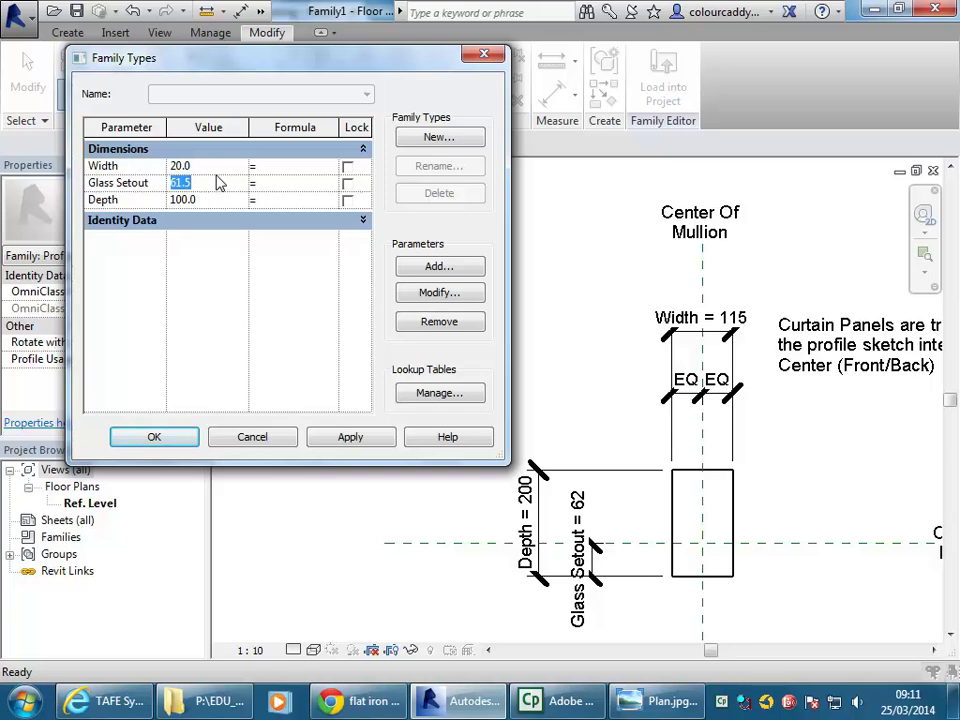
{"action": "type", "text": "50"}
{"action": "left_click", "coordinate": [345, 442]}
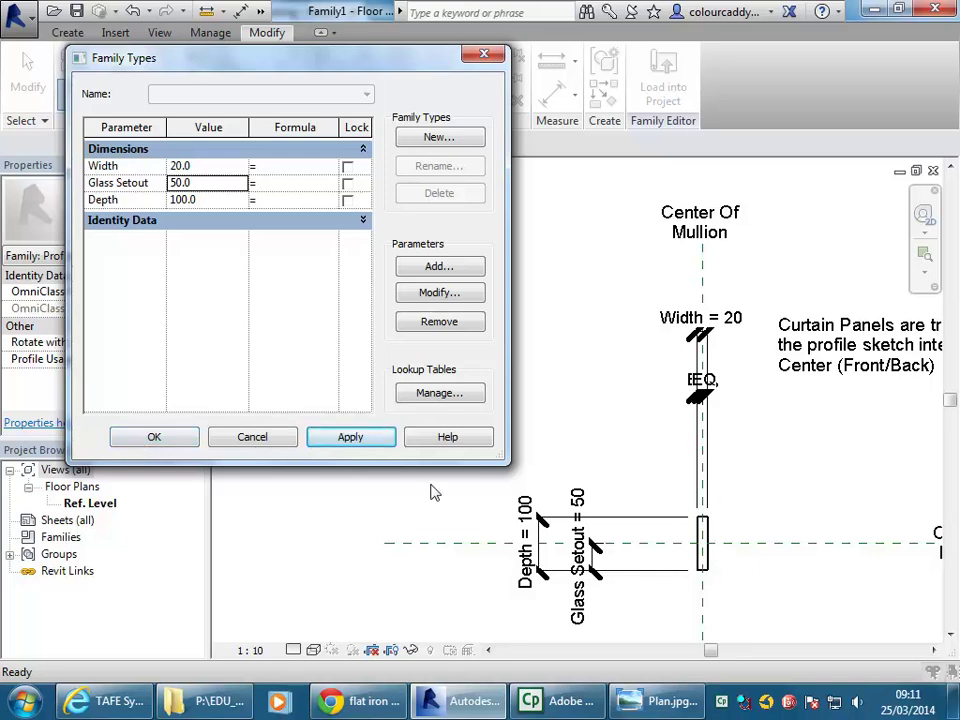
{"action": "left_click", "coordinate": [223, 181]}
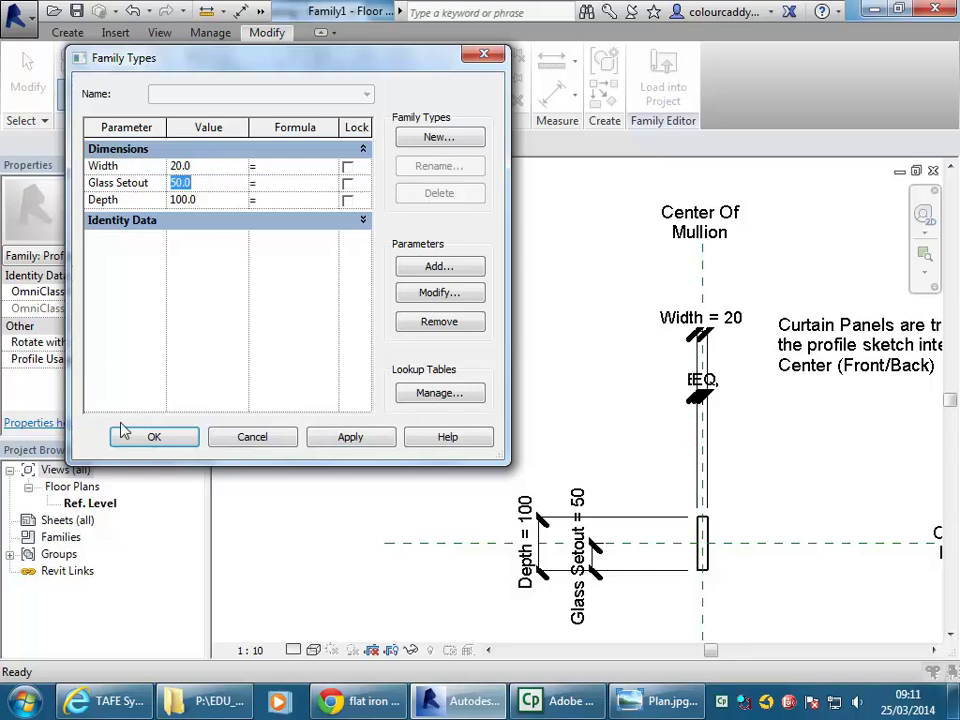
{"action": "left_click", "coordinate": [150, 437]}
- Save the family in the CAD 2 folder under the name Material Mullion Profile
{"action": "scroll", "coordinate": [471, 414], "scroll_direction": "down", "scroll_amount": 2}
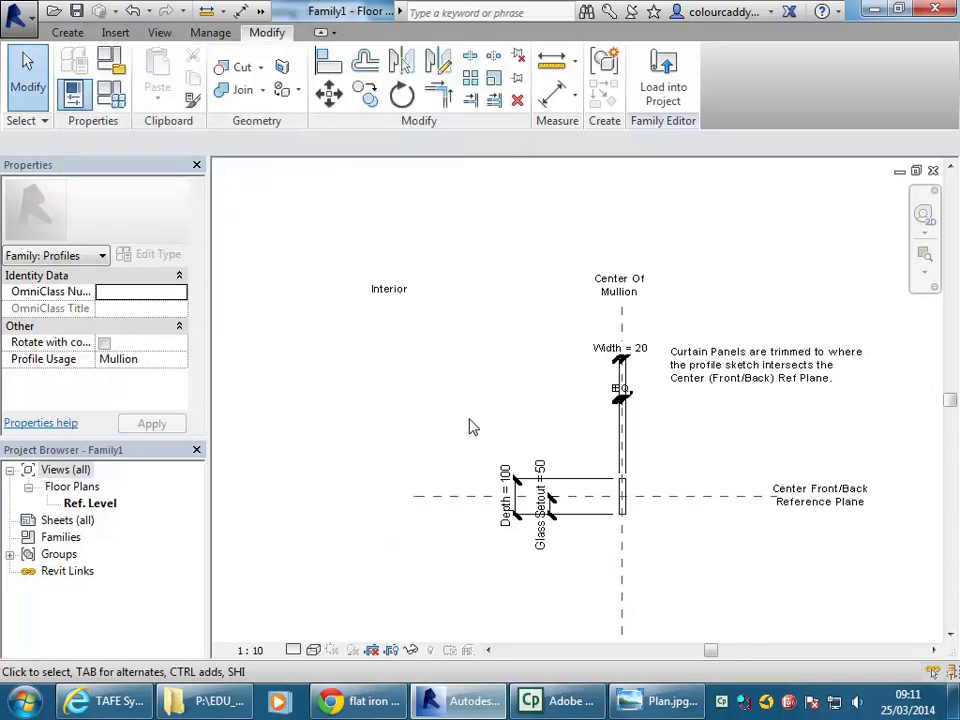
{"action": "left_click", "coordinate": [16, 14]}
{"action": "mouse_move", "coordinate": [70, 227]}
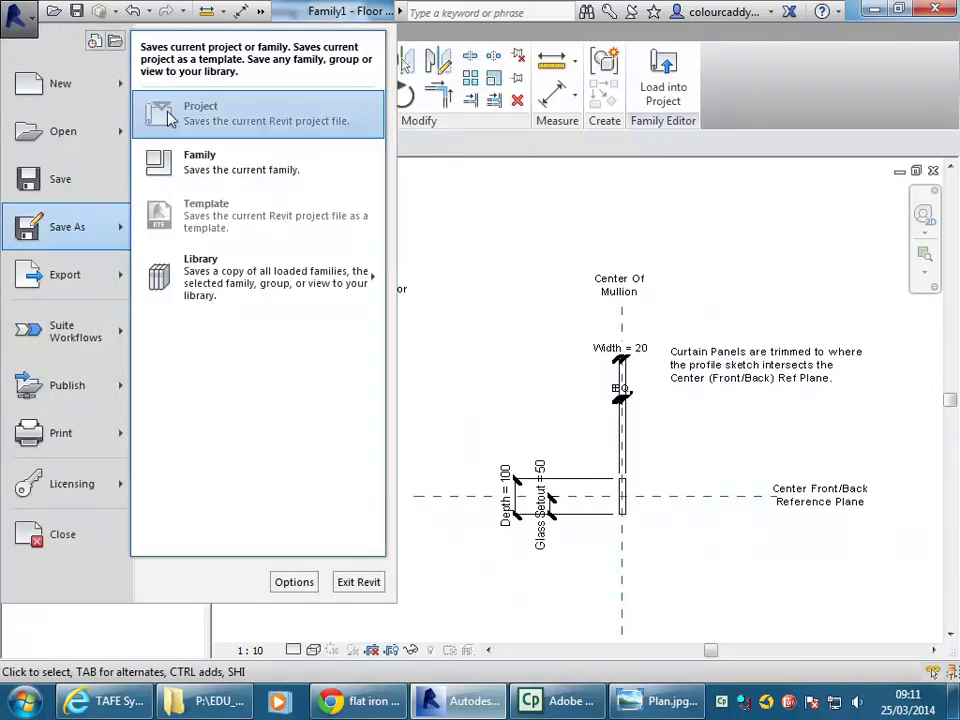
{"action": "left_click", "coordinate": [186, 164]}
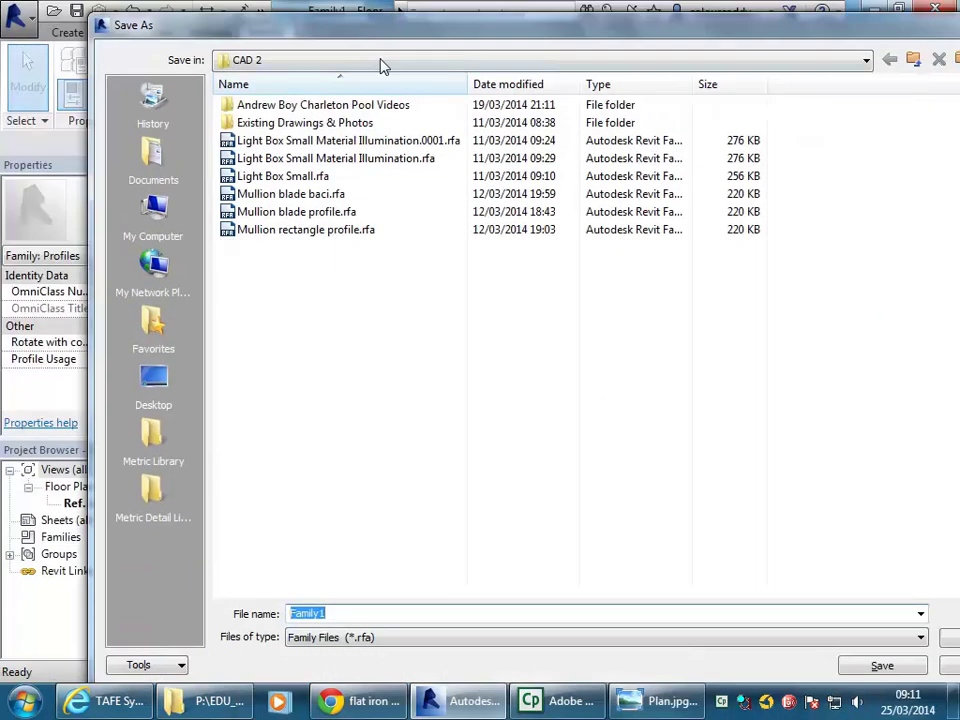
{"action": "left_click", "coordinate": [381, 61]}
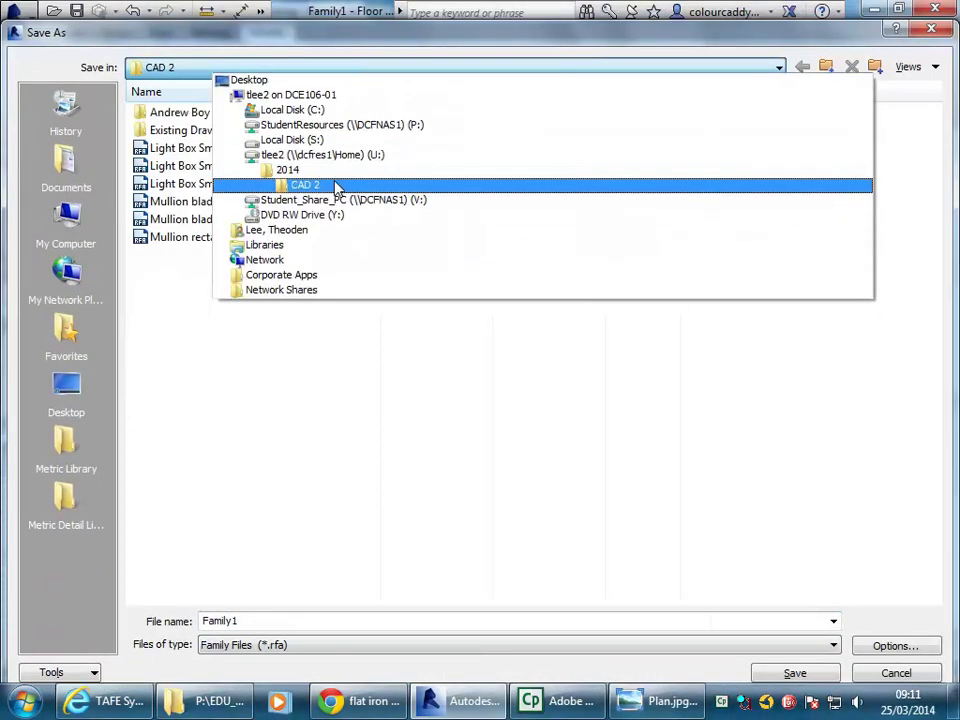
{"action": "left_click", "coordinate": [337, 188]}
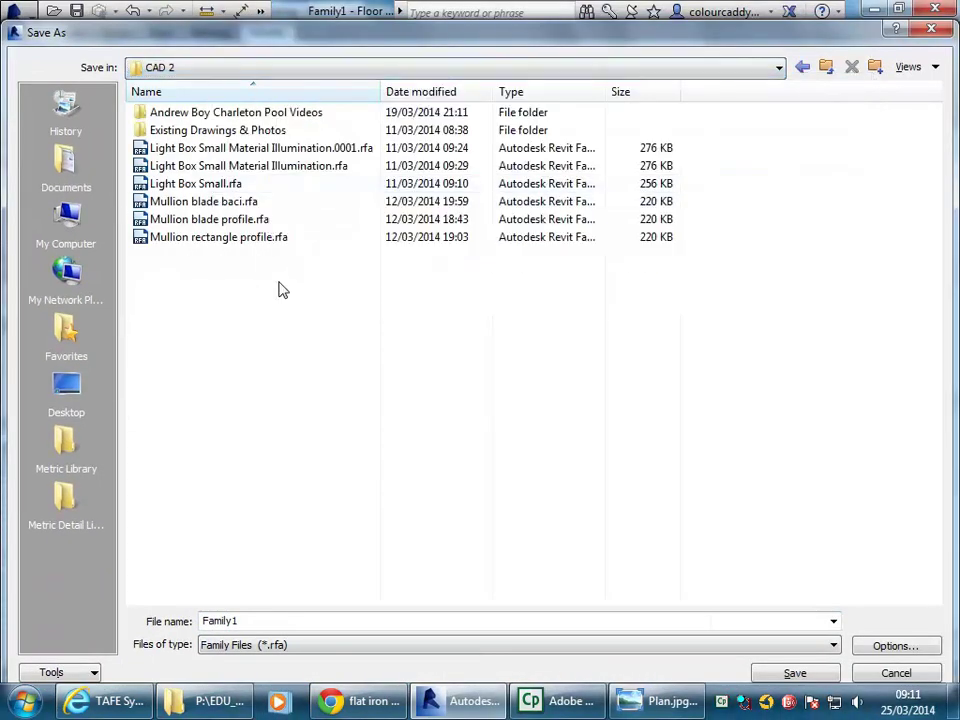
{"action": "double_click", "coordinate": [250, 621]}
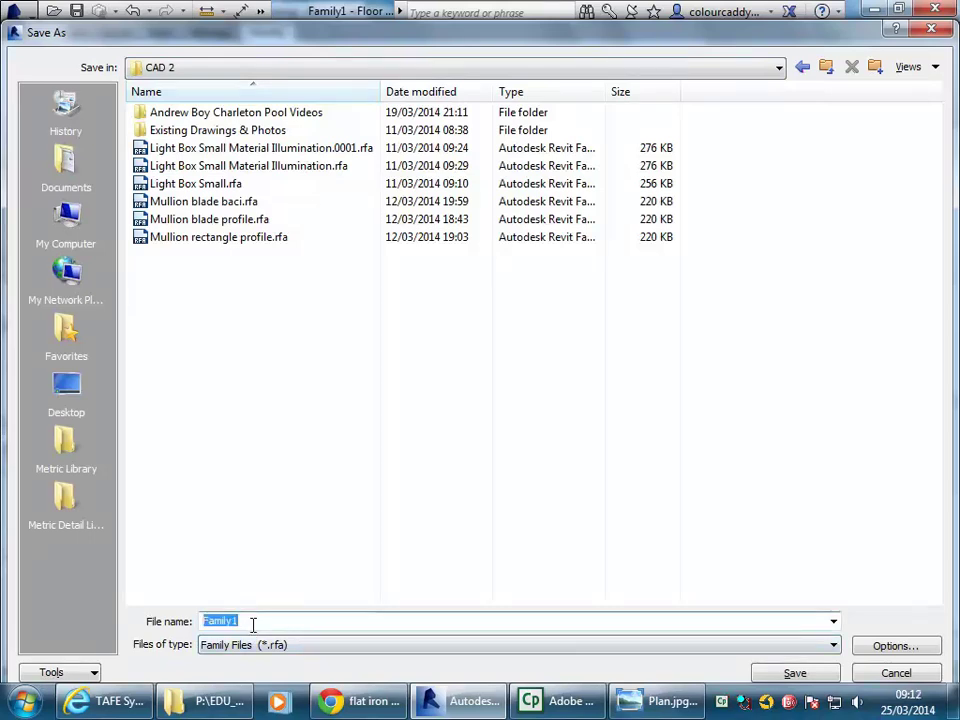
{"action": "type", "text": "Mate"}
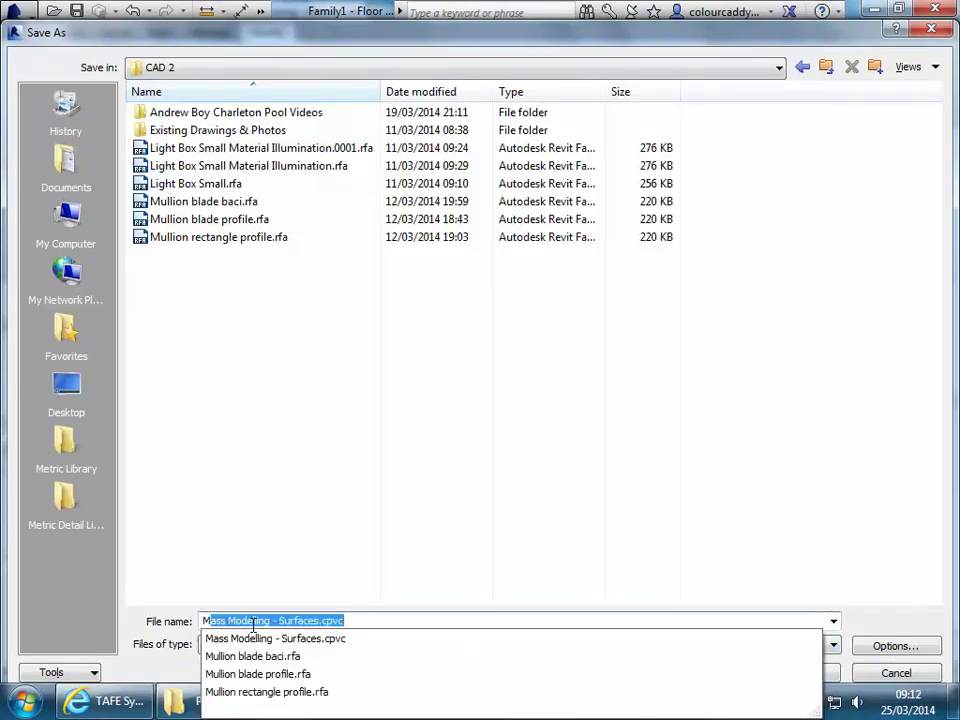
{"action": "type", "text": "rial "}
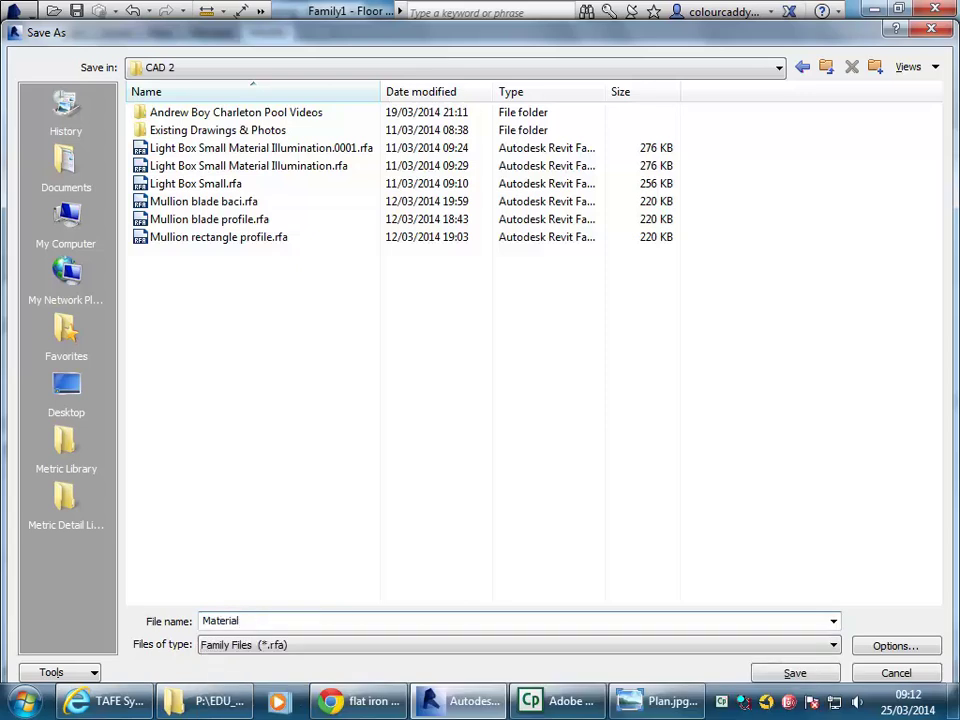
{"action": "type", "text": "Mullion Profile"}
{"action": "left_click", "coordinate": [794, 673]}
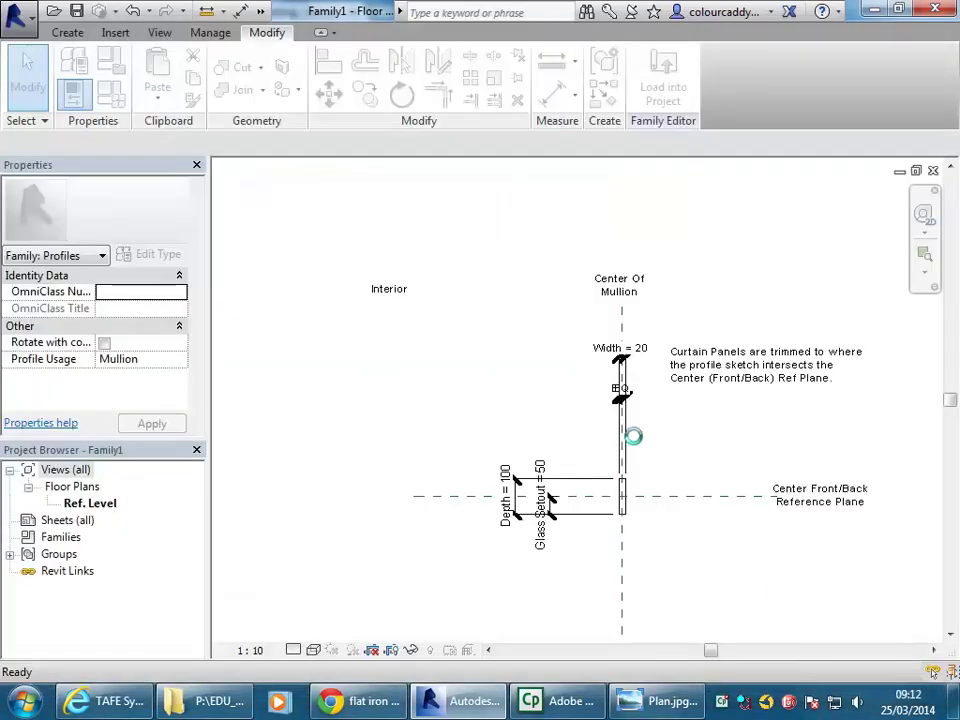
- Load the mullion profile family into the Andrew Boy Charleton Pool v3.rvt project only
{"action": "scroll", "coordinate": [655, 460], "scroll_direction": "up", "scroll_amount": 2}
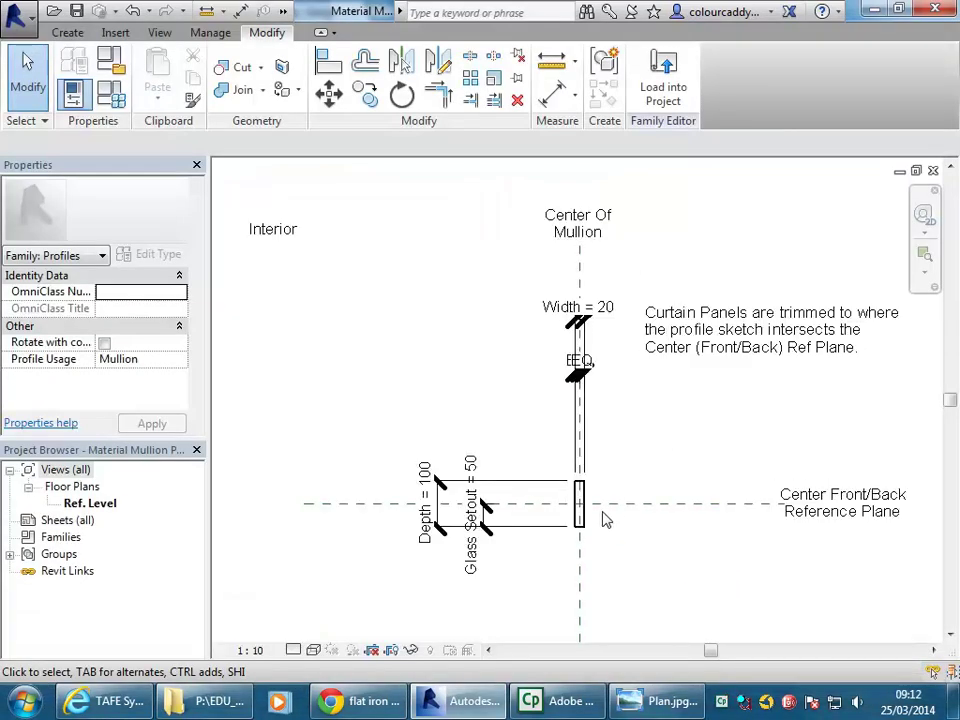
{"action": "scroll", "coordinate": [604, 520], "scroll_direction": "up", "scroll_amount": 4}
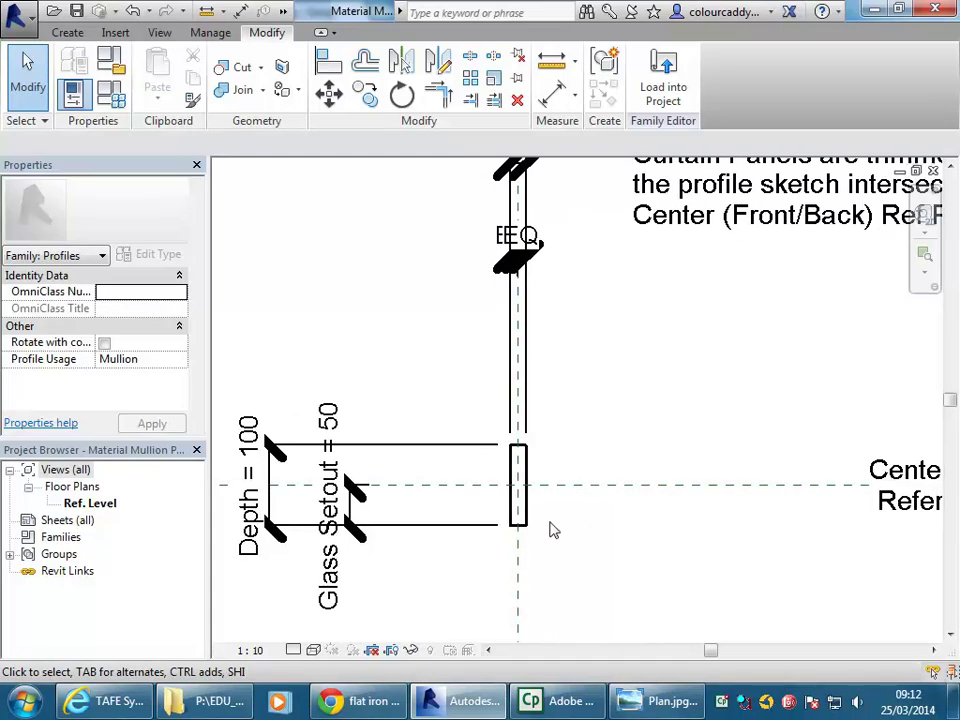
{"action": "middle_click_drag", "start_coordinate": [452, 317], "coordinate": [474, 323]}
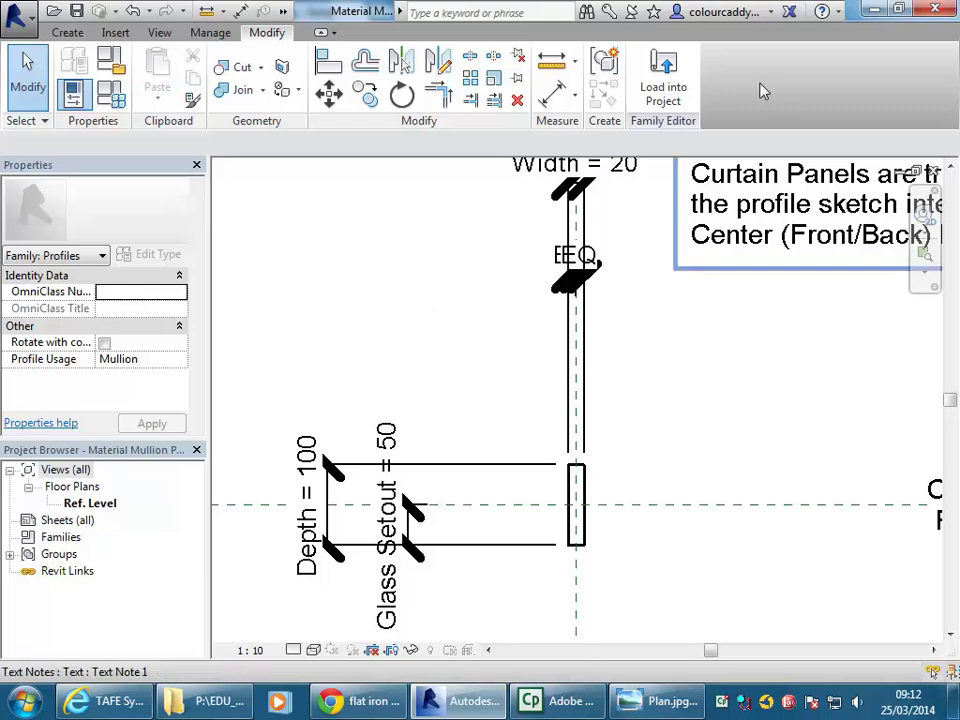
{"action": "left_click", "coordinate": [659, 95]}
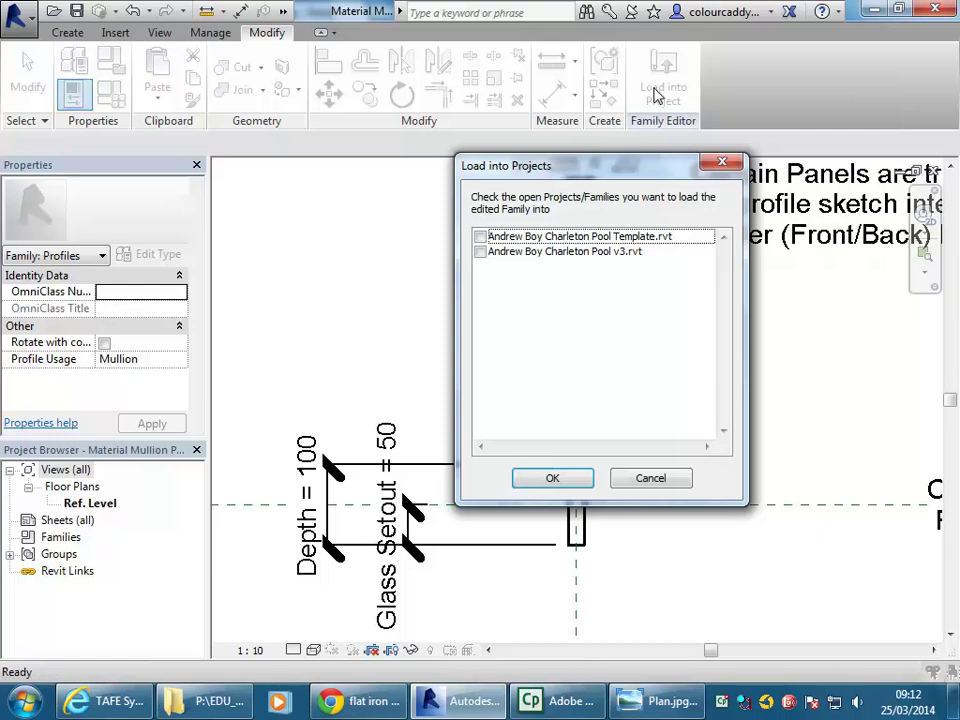
{"action": "left_click", "coordinate": [481, 252]}
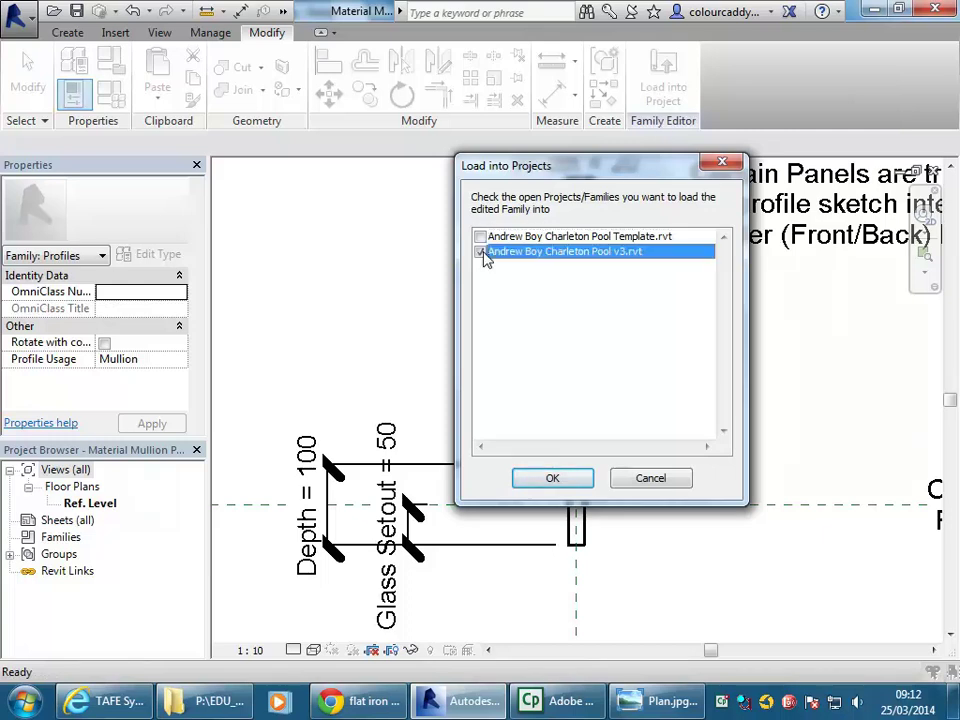
{"action": "left_click", "coordinate": [550, 480]}
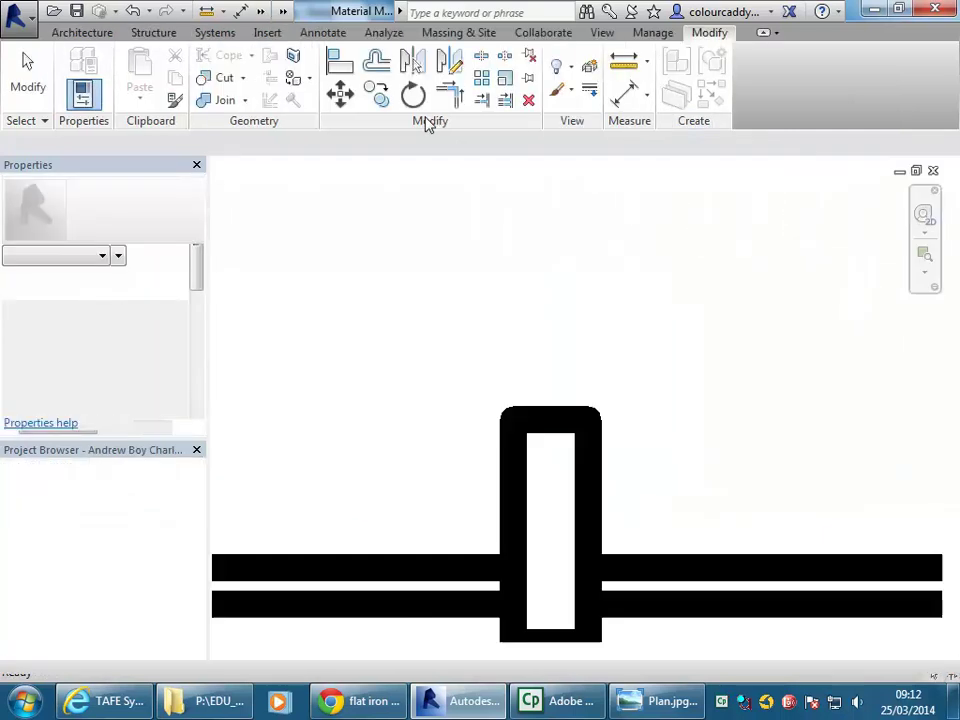
- Examine which mullion types the Material Bar Curtain Wall type offers for its interior vertical mullions, leaving the type unchanged
{"action": "scroll", "coordinate": [489, 388], "scroll_direction": "down", "scroll_amount": 3}
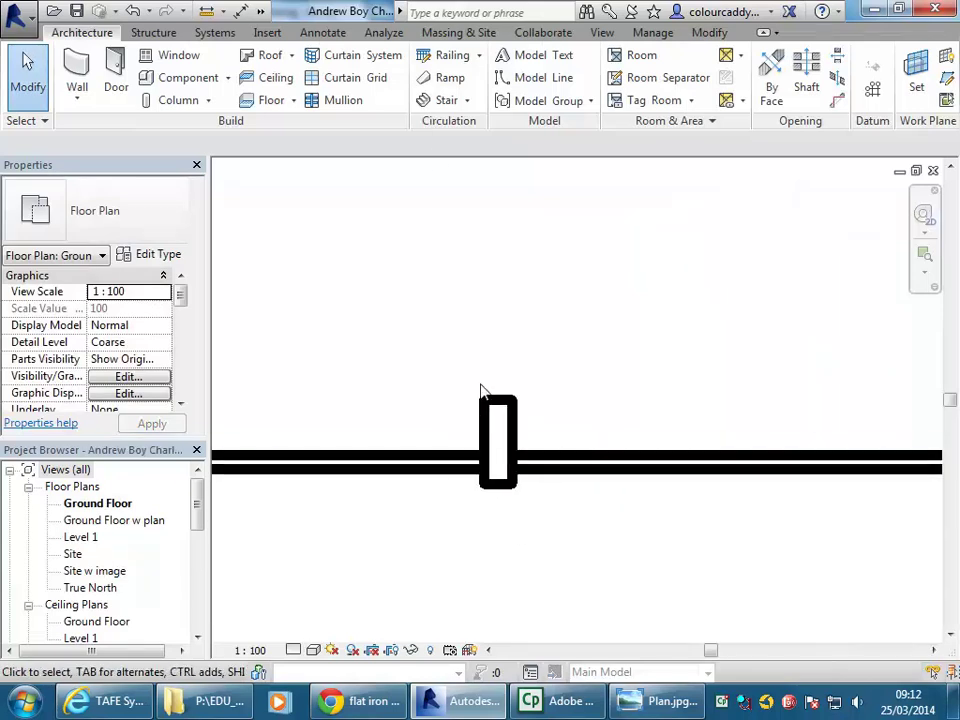
{"action": "scroll", "coordinate": [475, 440], "scroll_direction": "up", "scroll_amount": 1}
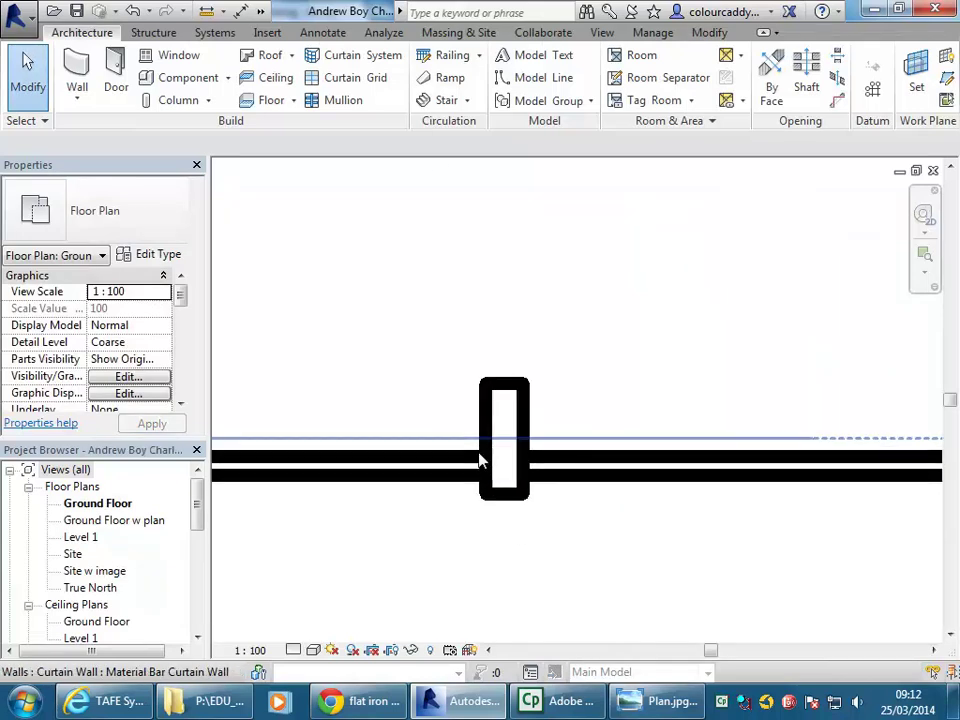
{"action": "left_click", "coordinate": [404, 449]}
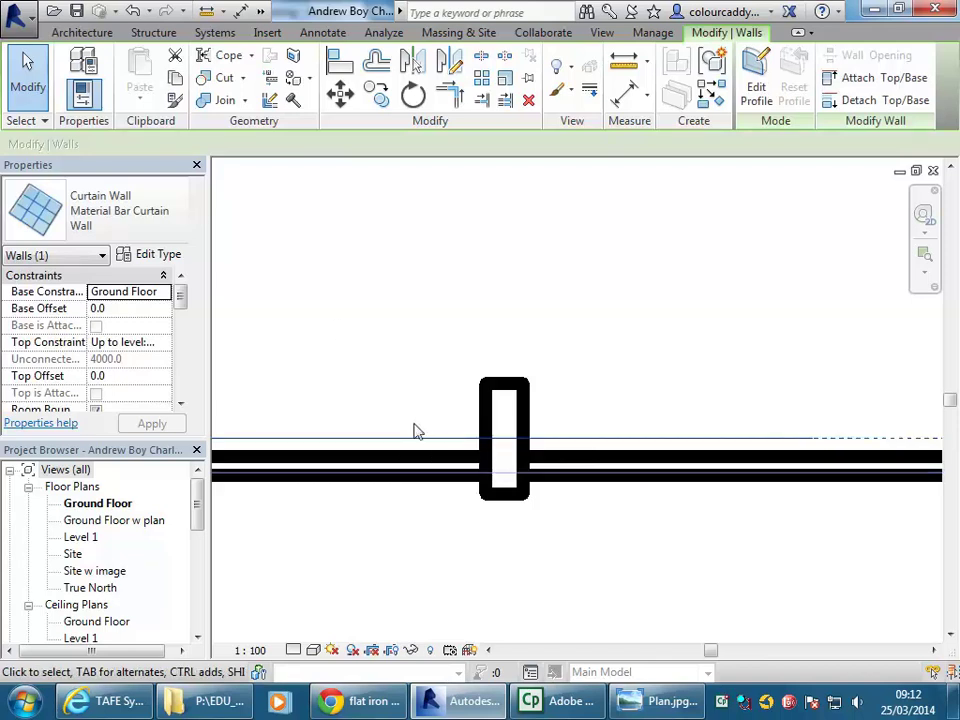
{"action": "left_click", "coordinate": [158, 254]}
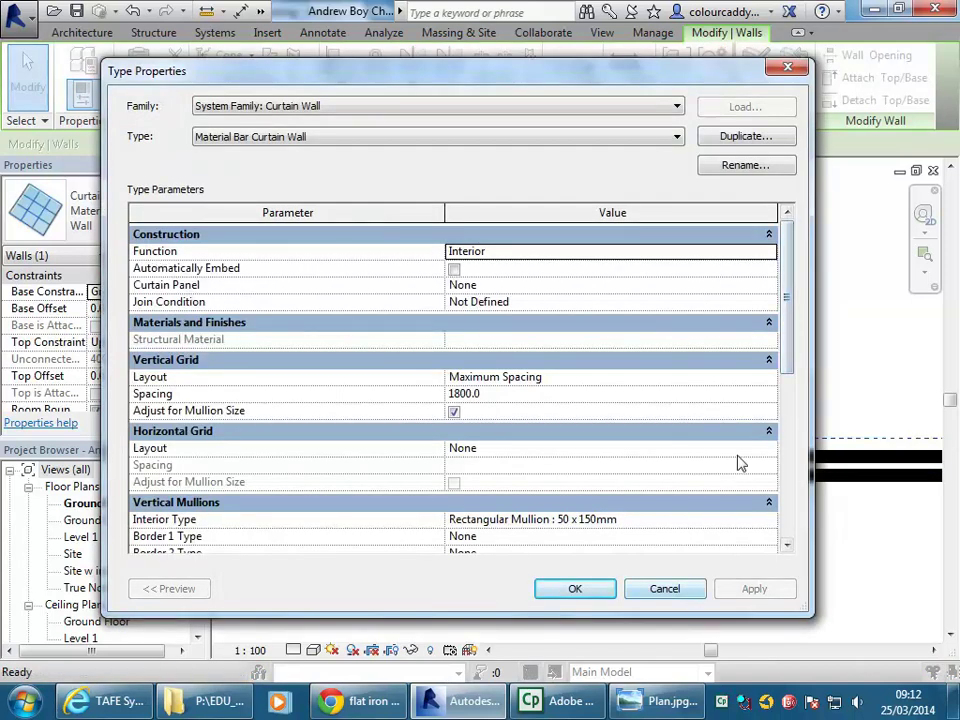
{"action": "left_click_drag", "start_coordinate": [793, 328], "coordinate": [785, 428]}
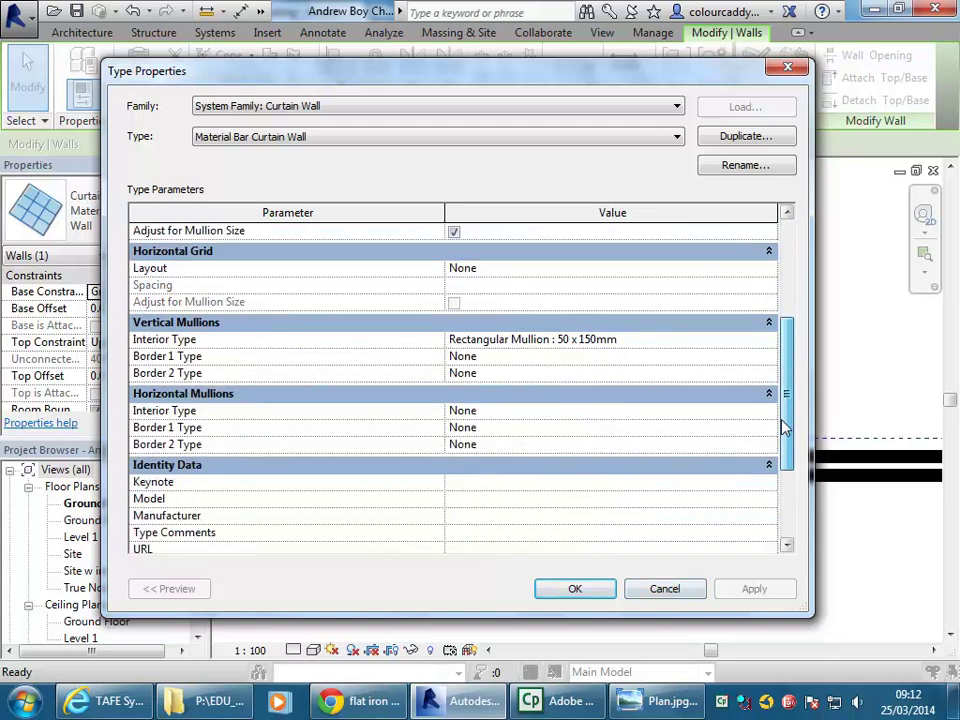
{"action": "left_click", "coordinate": [660, 339]}
{"action": "left_click", "coordinate": [768, 341]}
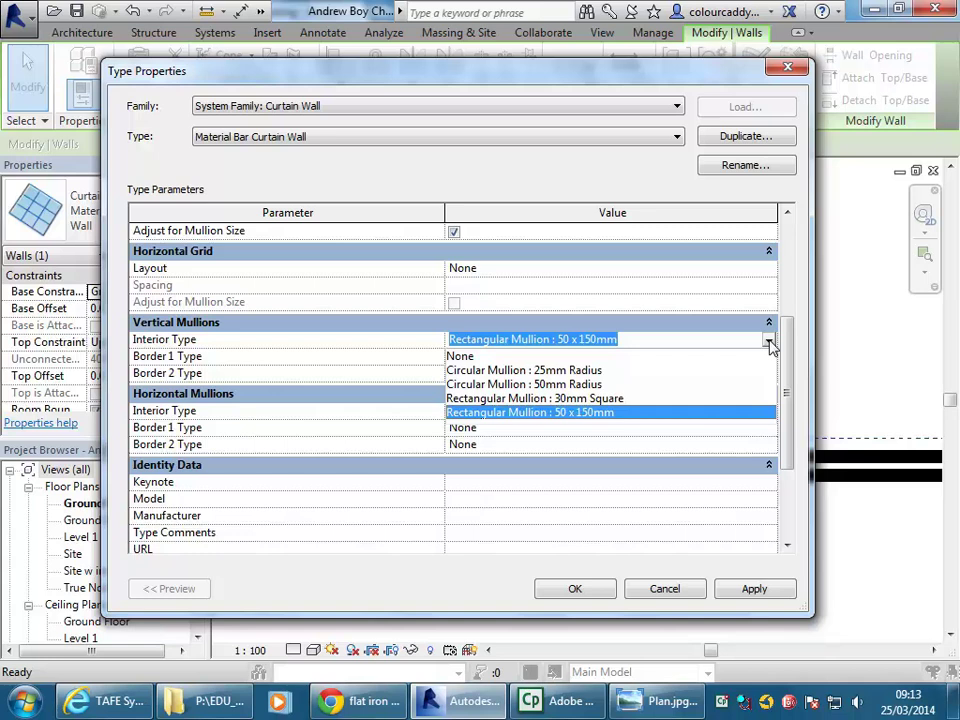
{"action": "left_click", "coordinate": [770, 343]}
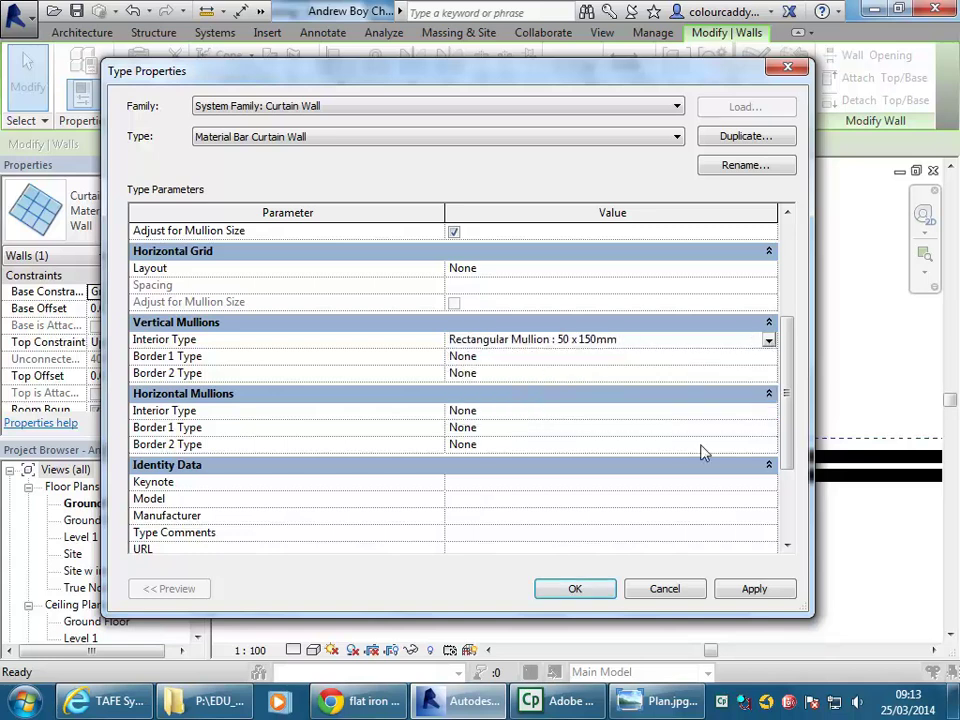
{"action": "left_click", "coordinate": [668, 592]}
{"action": "left_click", "coordinate": [410, 530]}
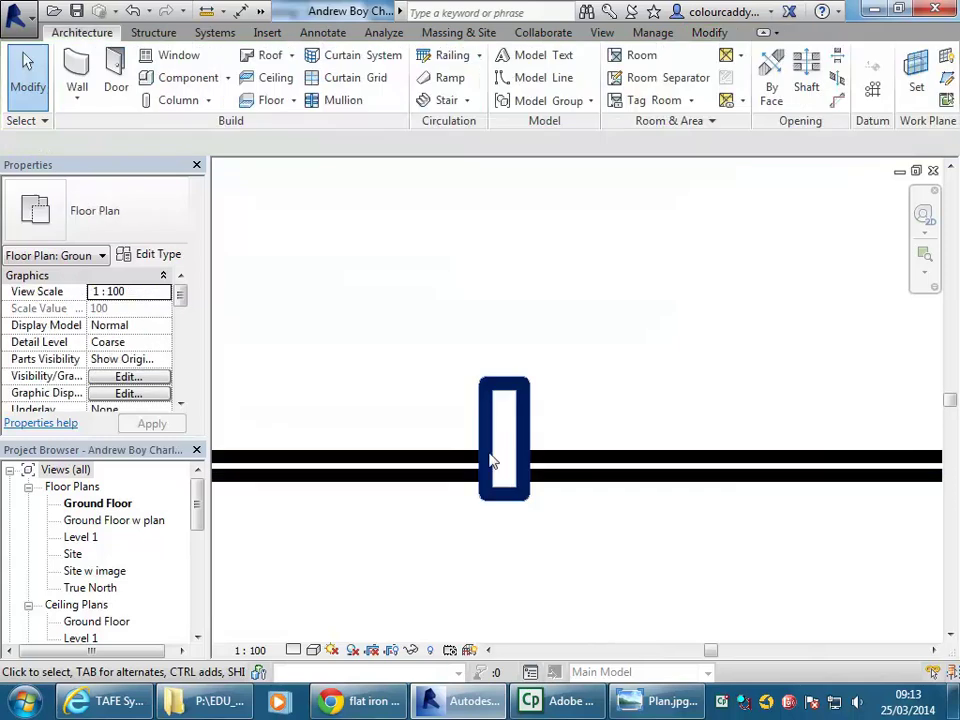
- Duplicate the type of the curtain wall's 50 x 150mm rectangular mullion as Material Mullion
{"action": "left_click", "coordinate": [525, 409]}
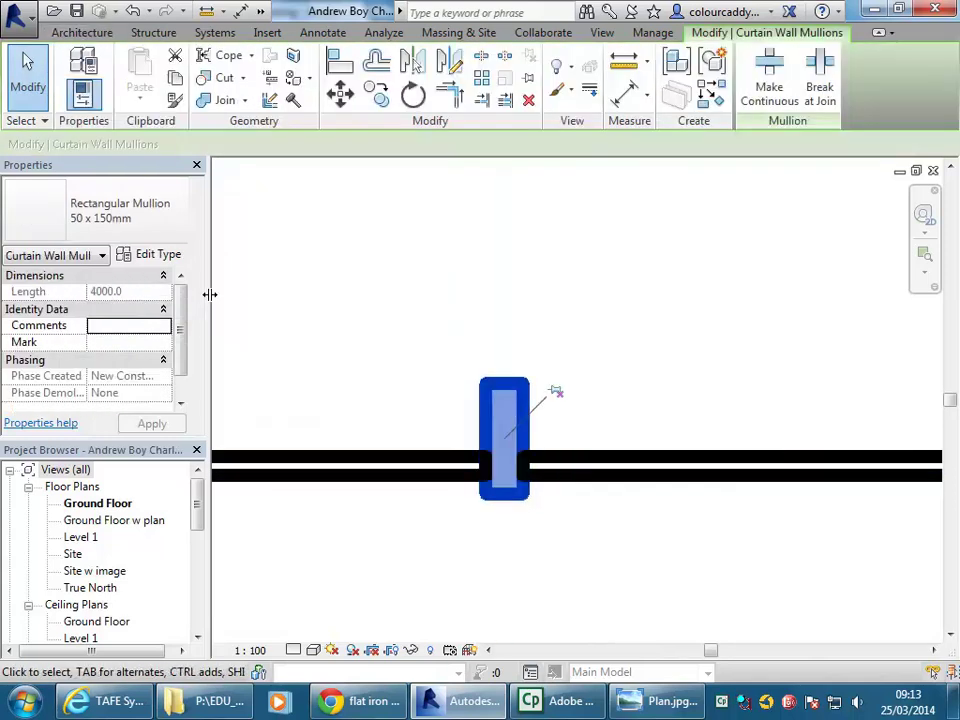
{"action": "left_click", "coordinate": [150, 257]}
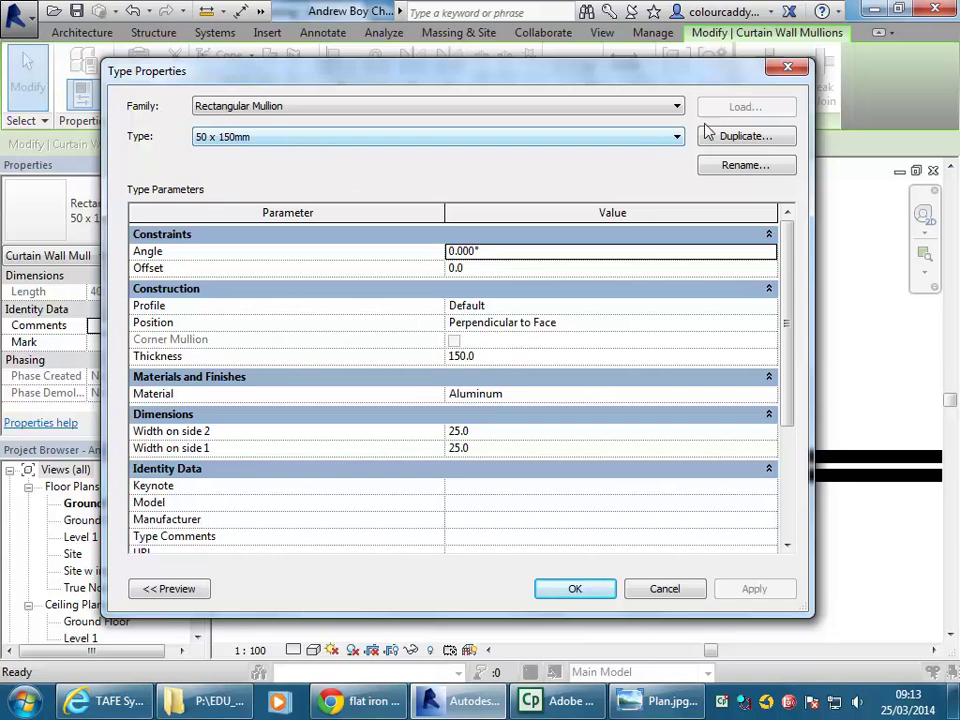
{"action": "left_click", "coordinate": [745, 142]}
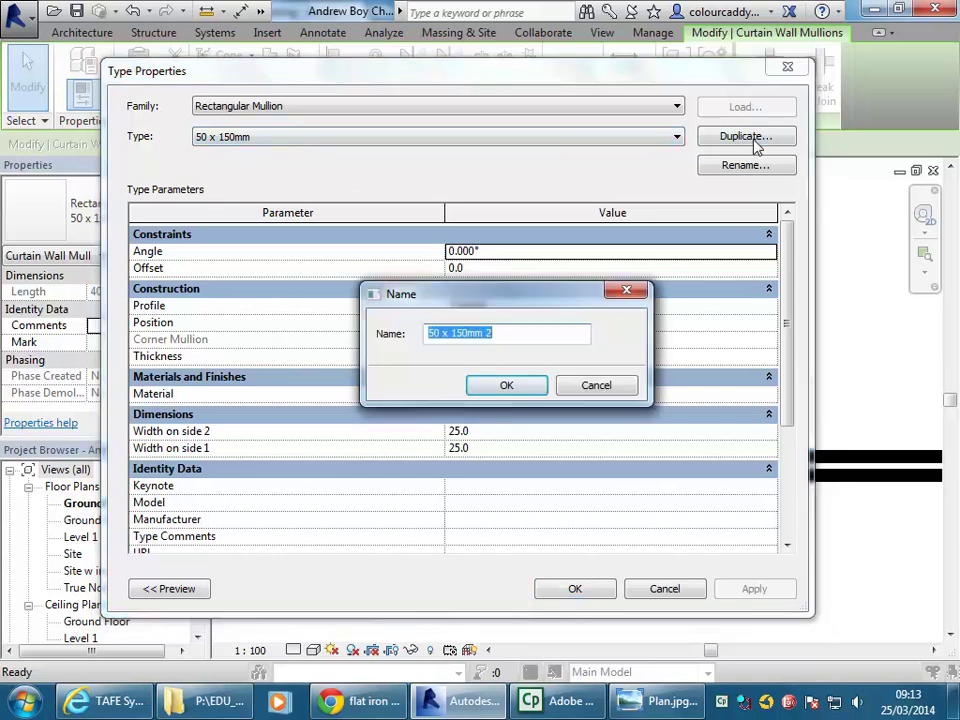
{"action": "type", "text": "Material Mullion"}
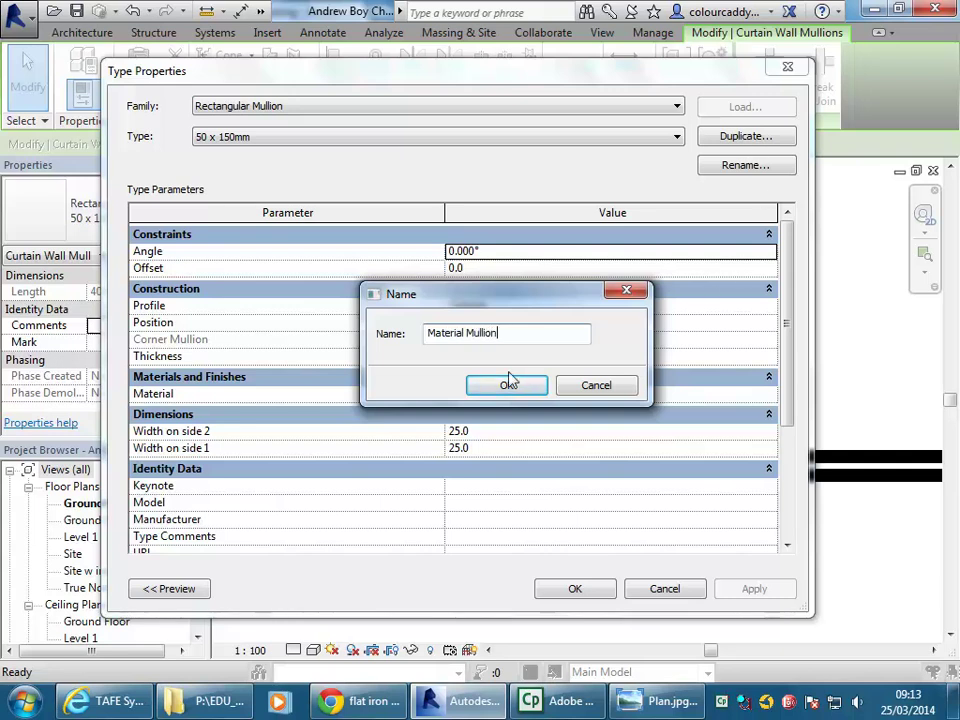
{"action": "left_click", "coordinate": [514, 385]}
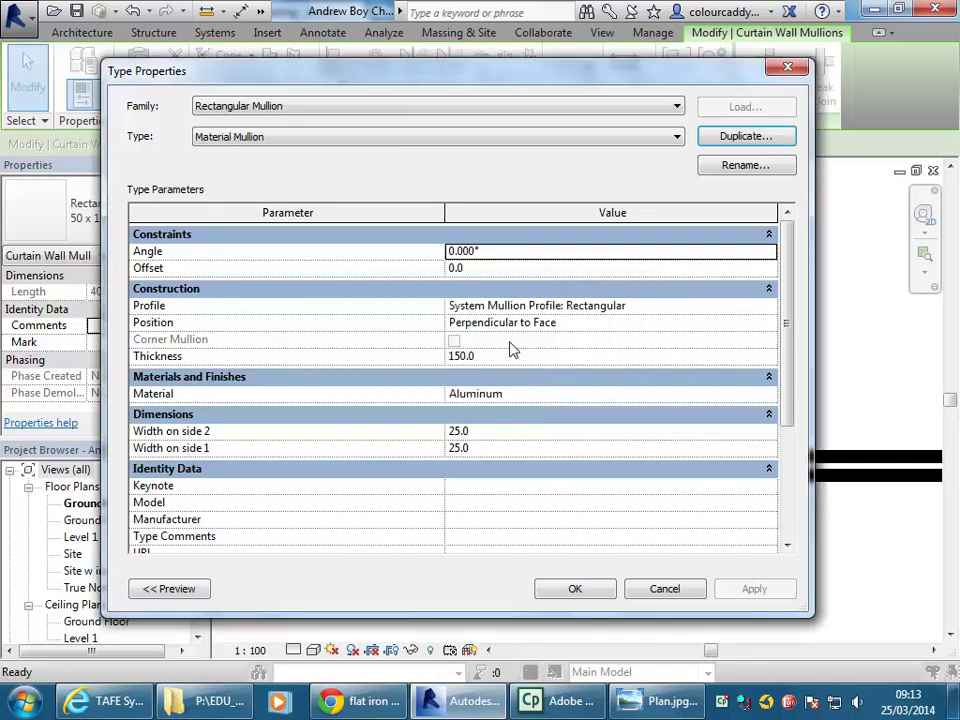
- Set the Material Mullion type's profile to Material Mullion Profile : Material Mullion Profile and accept the type properties
{"action": "left_click", "coordinate": [560, 305]}
{"action": "left_click", "coordinate": [769, 307]}
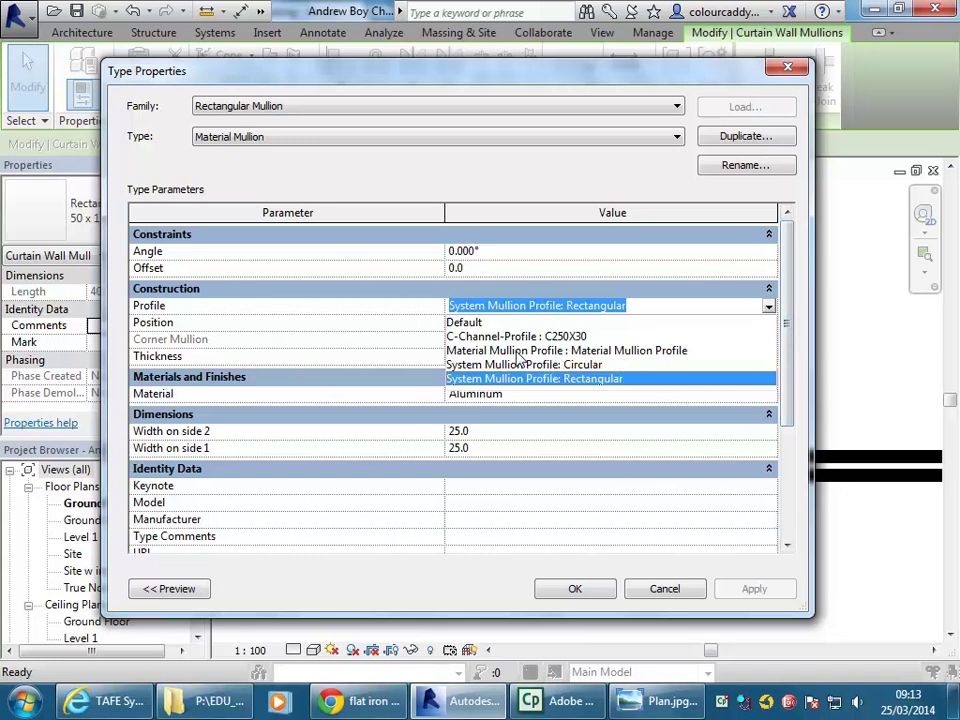
{"action": "left_click", "coordinate": [626, 351]}
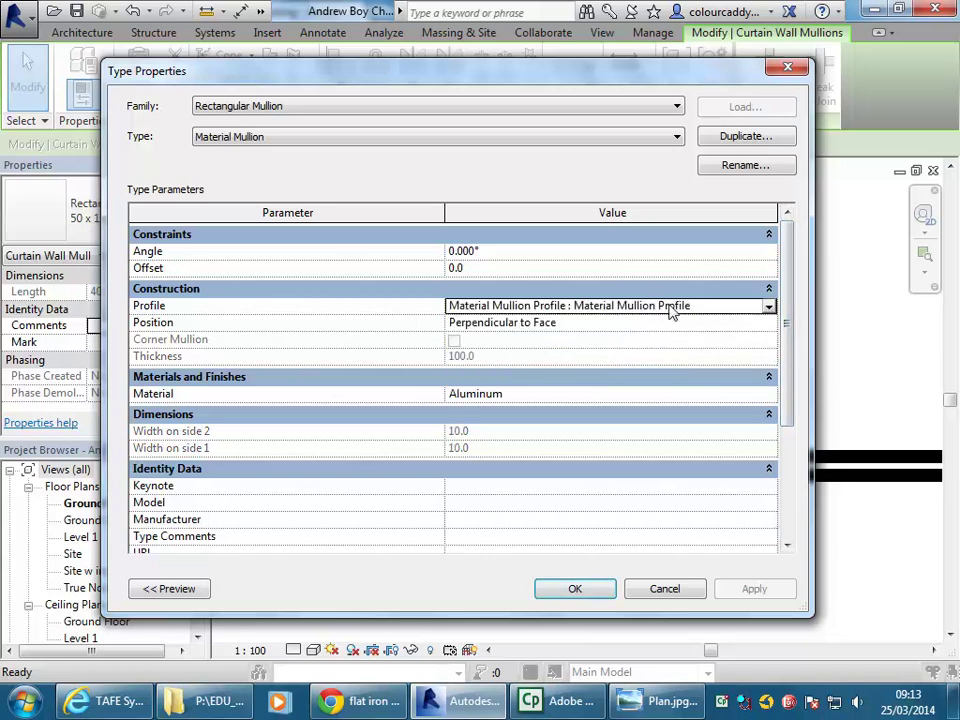
{"action": "left_click", "coordinate": [713, 311]}
{"action": "left_click", "coordinate": [714, 311]}
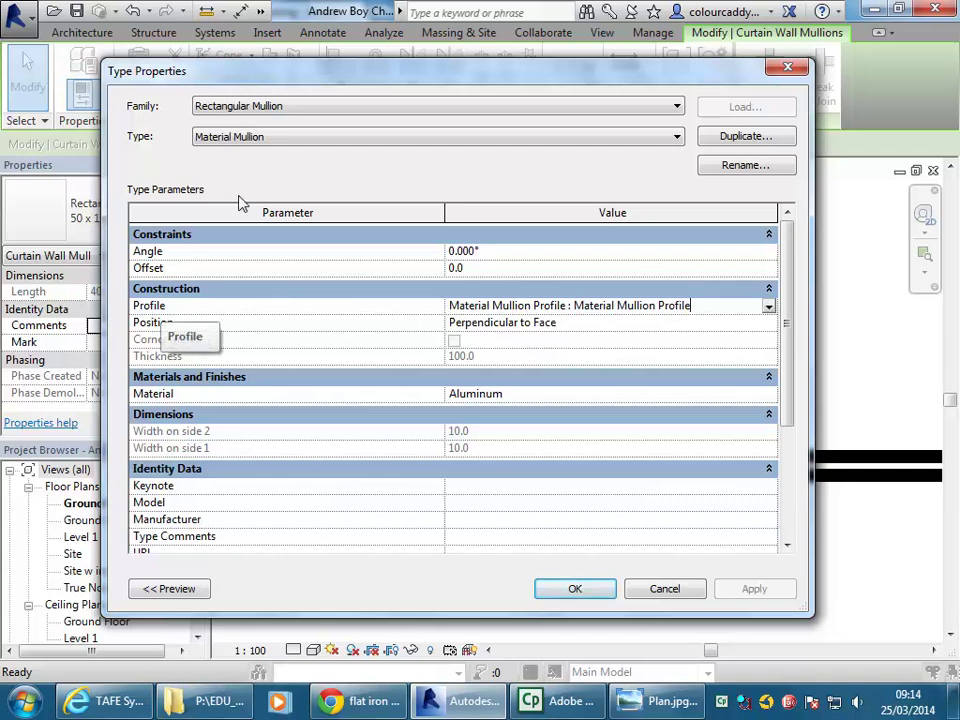
{"action": "left_click", "coordinate": [569, 589]}
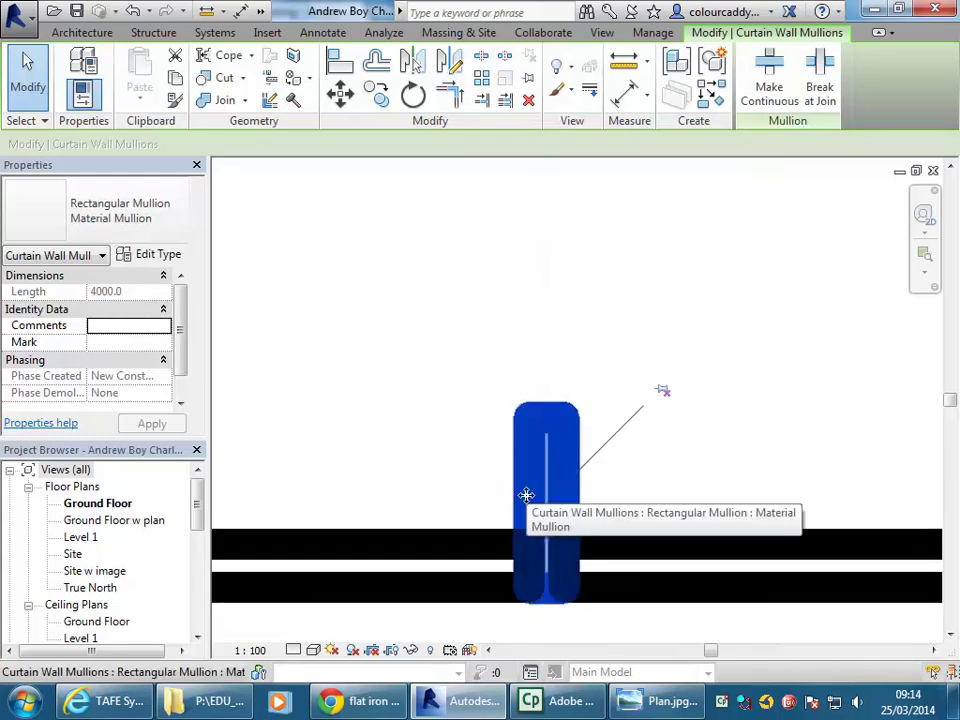
- Duplicate the Glazed type of the curtain wall panel beside the Material Mullion as Material Glass
{"action": "middle_click_drag", "start_coordinate": [480, 559], "coordinate": [467, 523]}
{"action": "scroll", "coordinate": [512, 540], "scroll_direction": "up", "scroll_amount": 1}
{"action": "scroll", "coordinate": [467, 523], "scroll_direction": "up", "scroll_amount": 2}
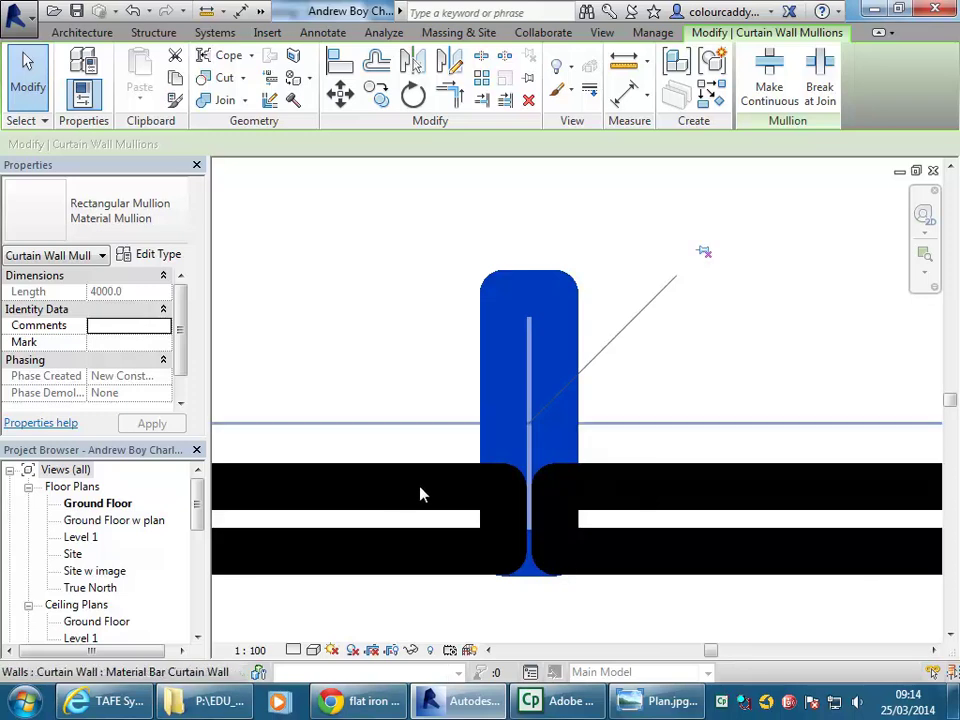
{"action": "middle_click_drag", "start_coordinate": [422, 495], "coordinate": [501, 489]}
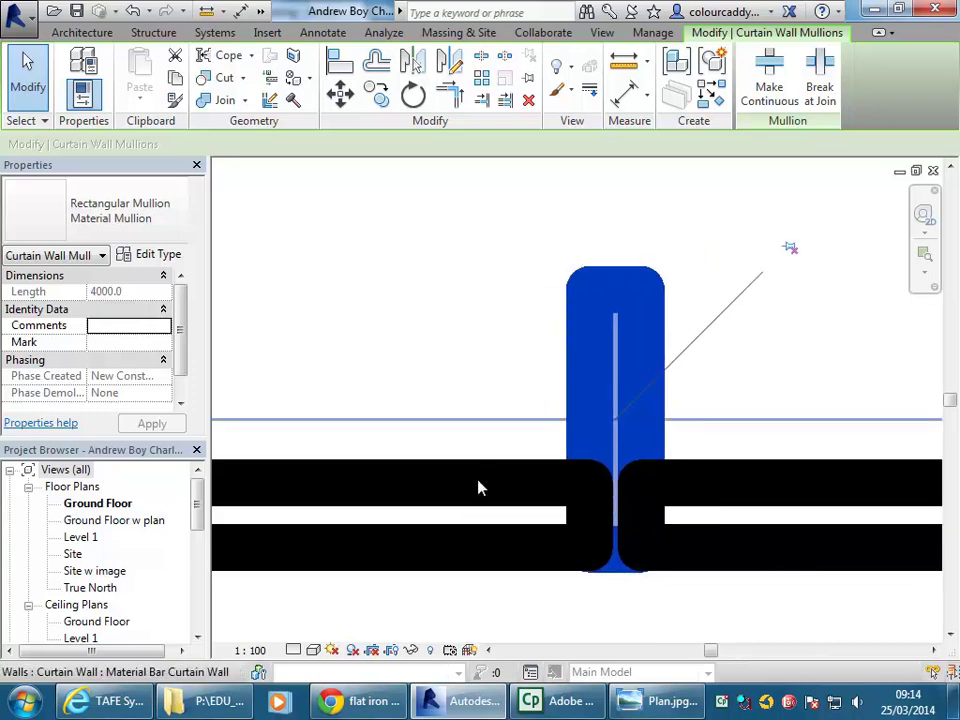
{"action": "key", "text": "Tab"}
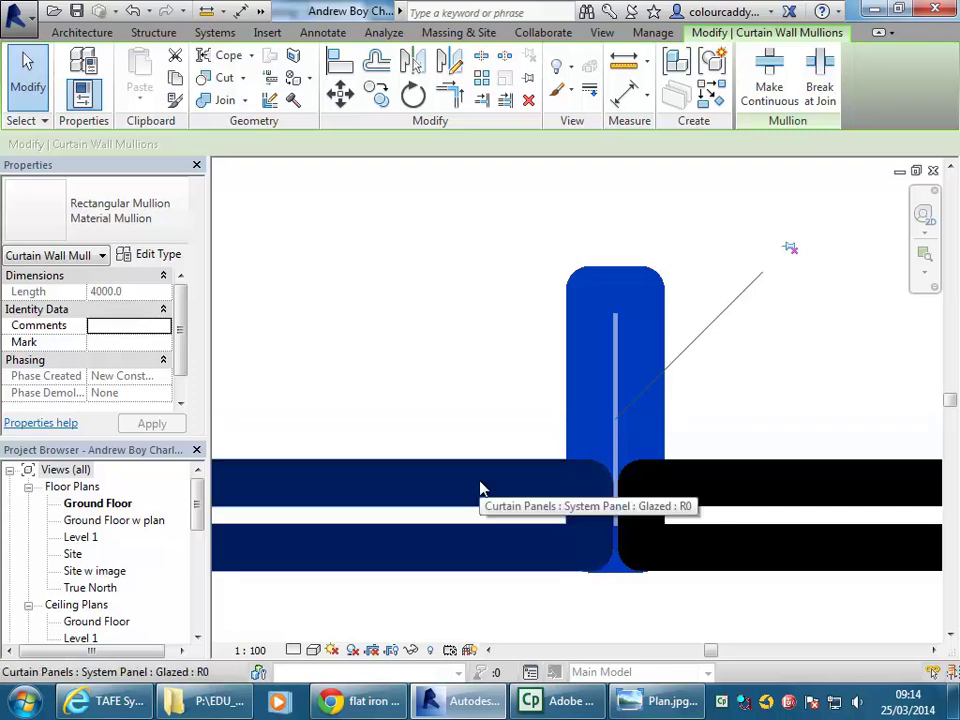
{"action": "left_click", "coordinate": [480, 489]}
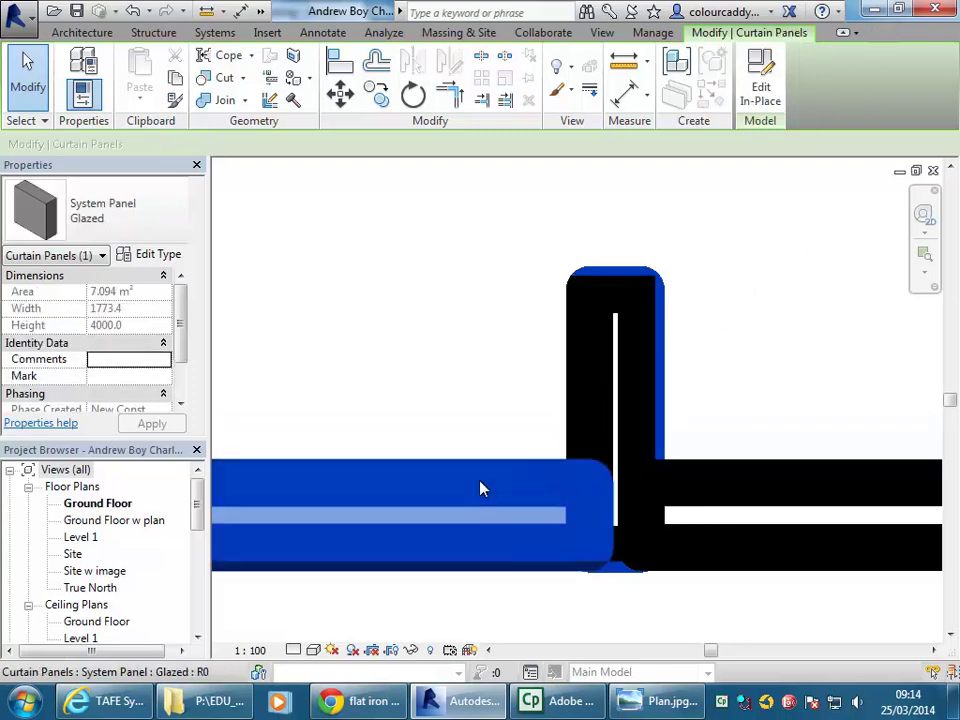
{"action": "left_click", "coordinate": [146, 258]}
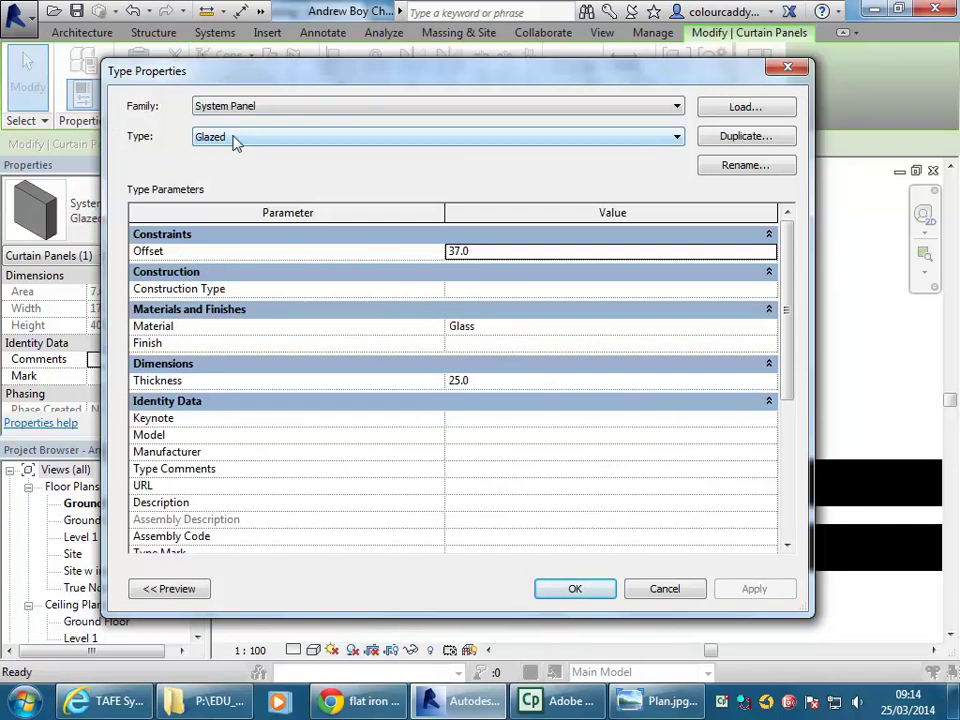
{"action": "left_click", "coordinate": [738, 147]}
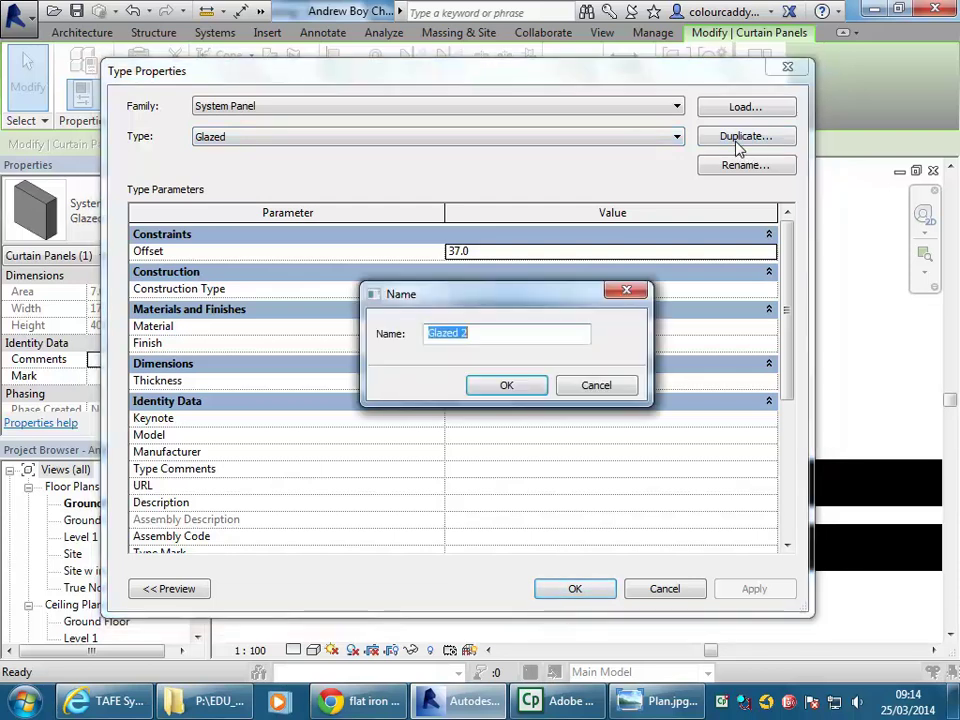
{"action": "type", "text": "Ma"}
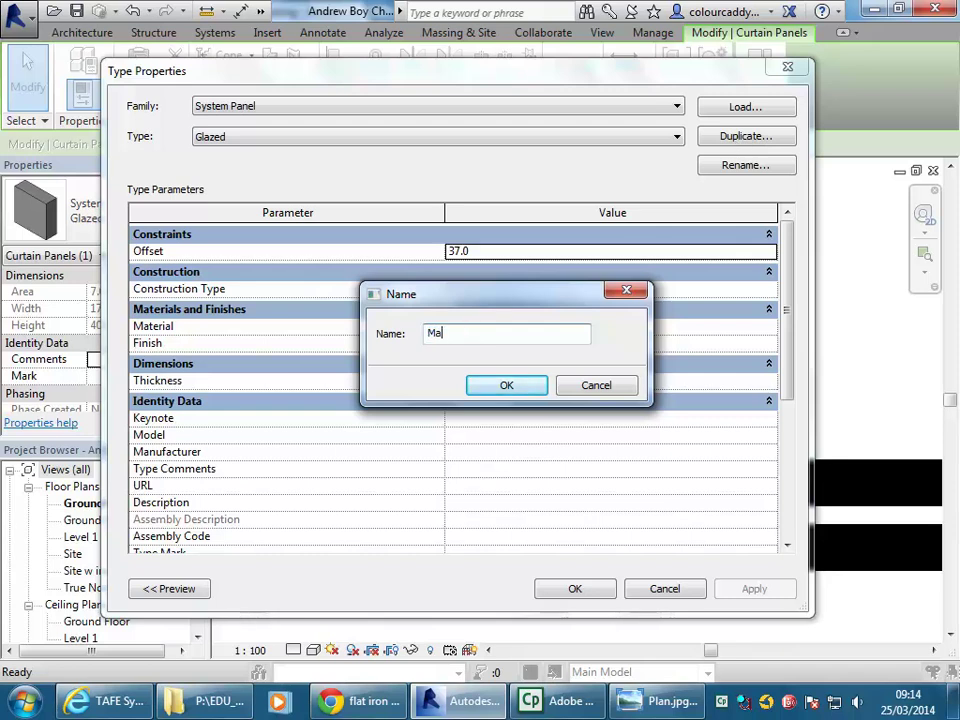
{"action": "type", "text": "terial Glass"}
{"action": "left_click", "coordinate": [529, 381]}
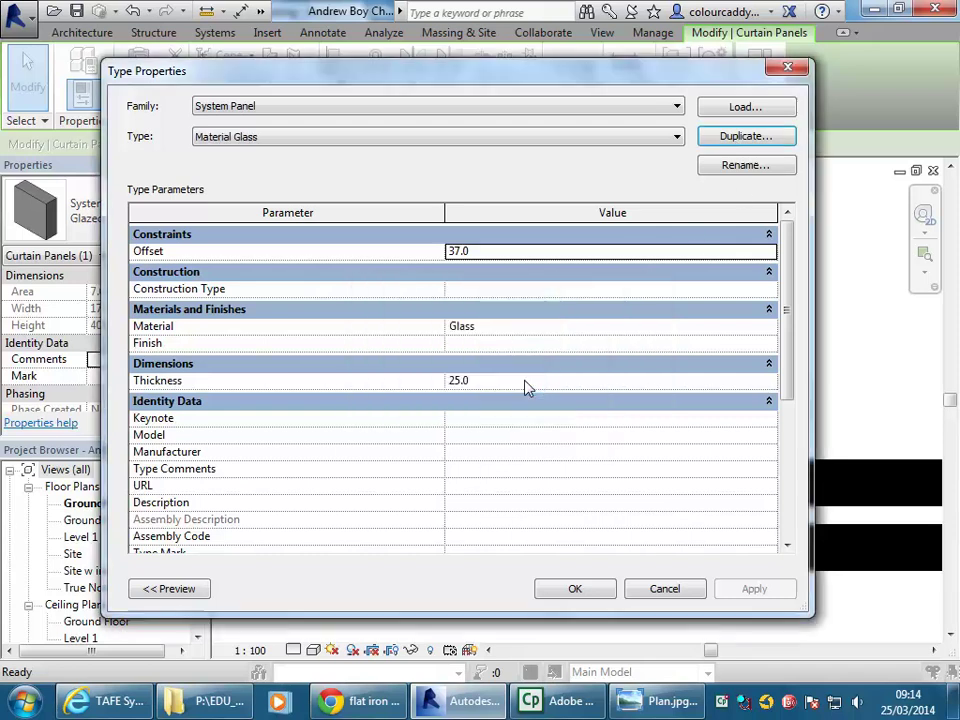
- Set the Material Glass panel type's offset to 20 and thickness to 10, accept the type properties and deselect the panel
{"action": "left_click", "coordinate": [509, 250]}
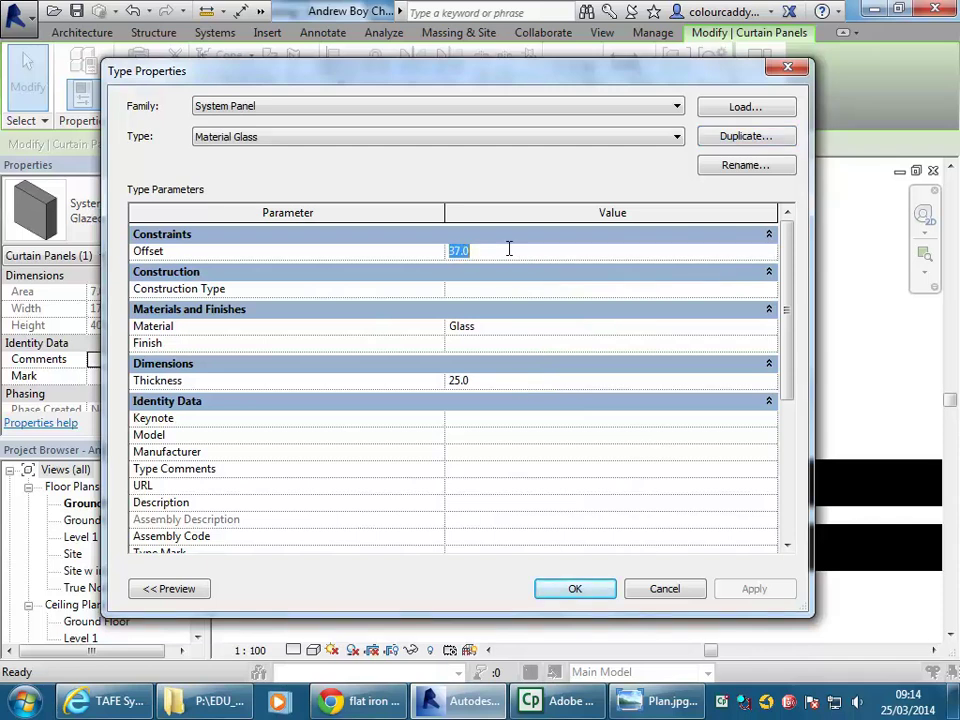
{"action": "type", "text": "20"}
{"action": "left_click", "coordinate": [515, 381]}
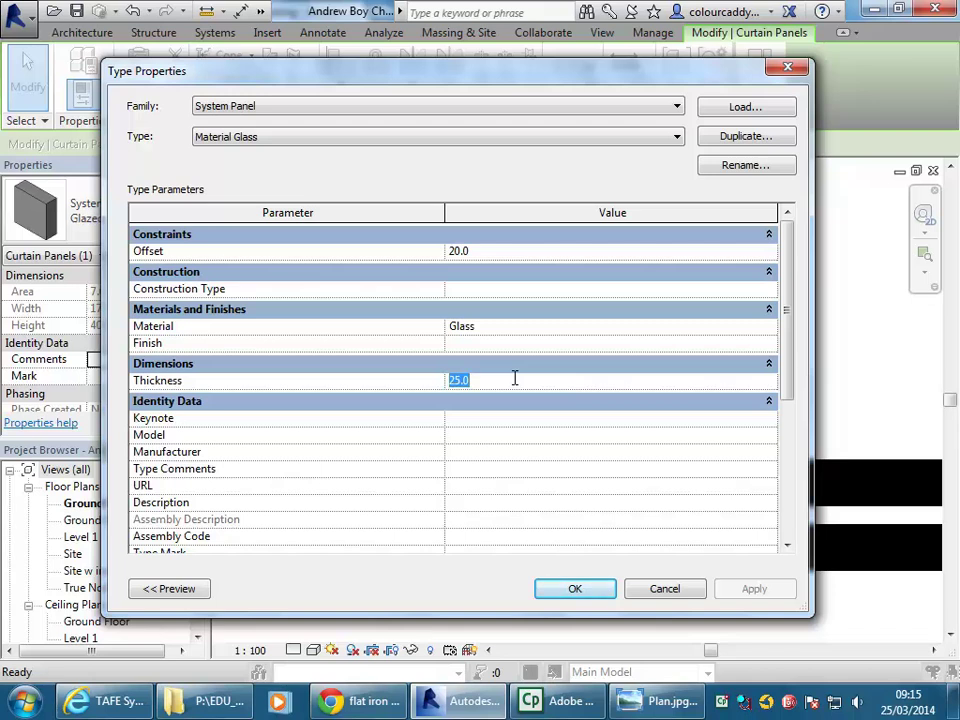
{"action": "type", "text": "10"}
{"action": "left_click", "coordinate": [498, 253]}
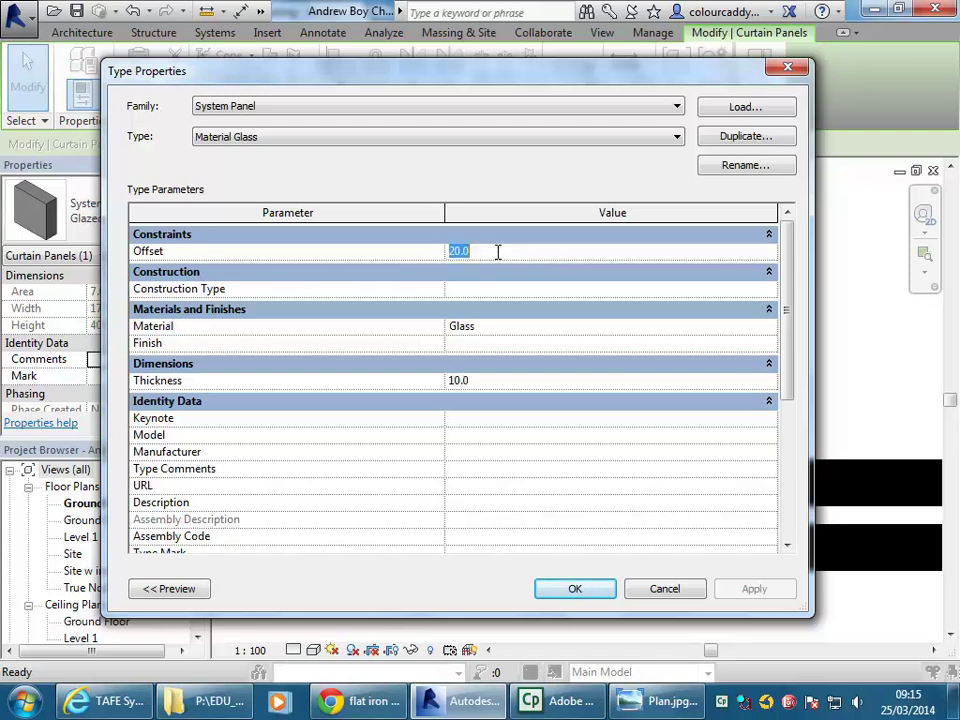
{"action": "left_click", "coordinate": [510, 386]}
{"action": "left_click", "coordinate": [566, 592]}
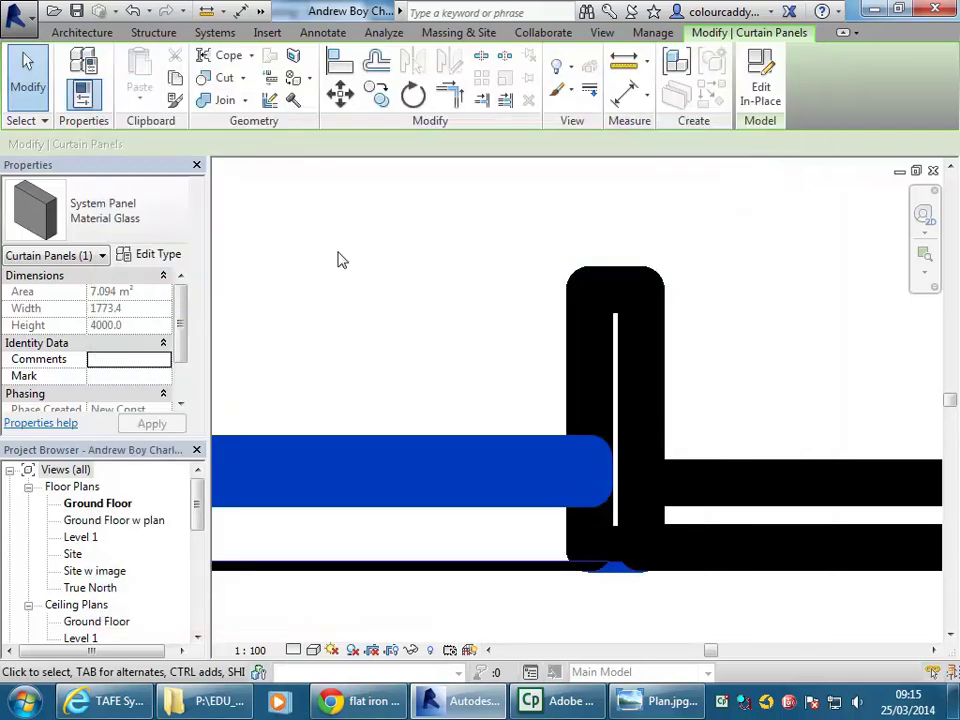
{"action": "scroll", "coordinate": [547, 380], "scroll_direction": "down", "scroll_amount": 1}
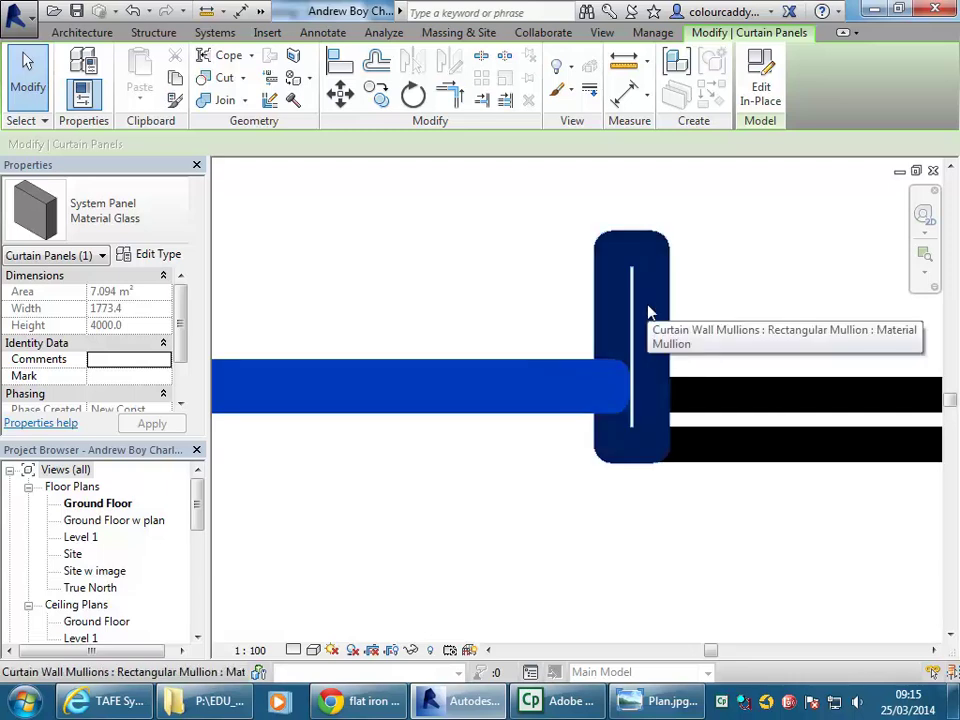
{"action": "scroll", "coordinate": [648, 313], "scroll_direction": "down", "scroll_amount": 3}
{"action": "left_click", "coordinate": [561, 467]}
- Set the Material Bar Curtain Wall type's interior vertical mullions to Rectangular Mullion : Material Mullion
{"action": "scroll", "coordinate": [678, 474], "scroll_direction": "down", "scroll_amount": 1}
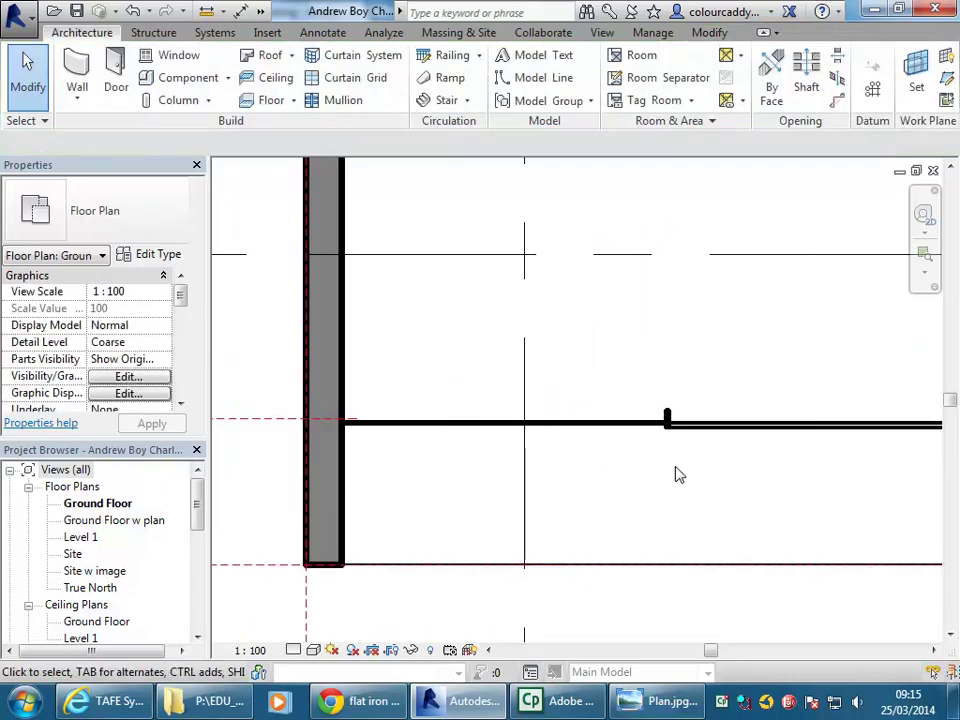
{"action": "middle_click_drag", "start_coordinate": [745, 494], "coordinate": [641, 480]}
{"action": "scroll", "coordinate": [562, 502], "scroll_direction": "down", "scroll_amount": 1}
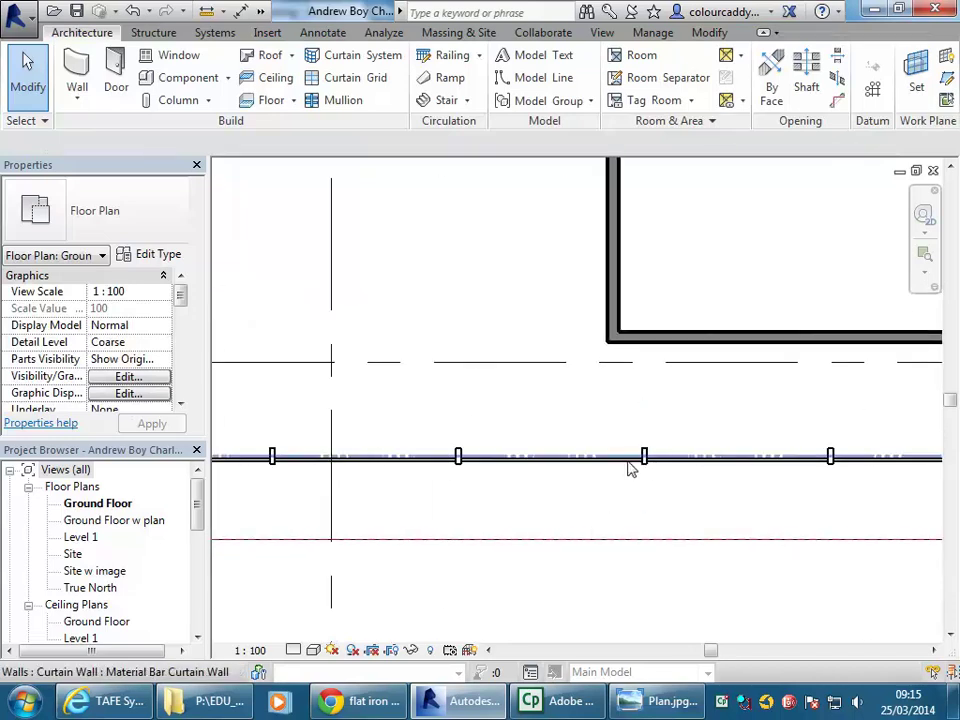
{"action": "middle_click_drag", "start_coordinate": [432, 514], "coordinate": [955, 462]}
{"action": "middle_click_drag", "start_coordinate": [478, 457], "coordinate": [522, 477]}
{"action": "scroll", "coordinate": [518, 396], "scroll_direction": "up", "scroll_amount": 3}
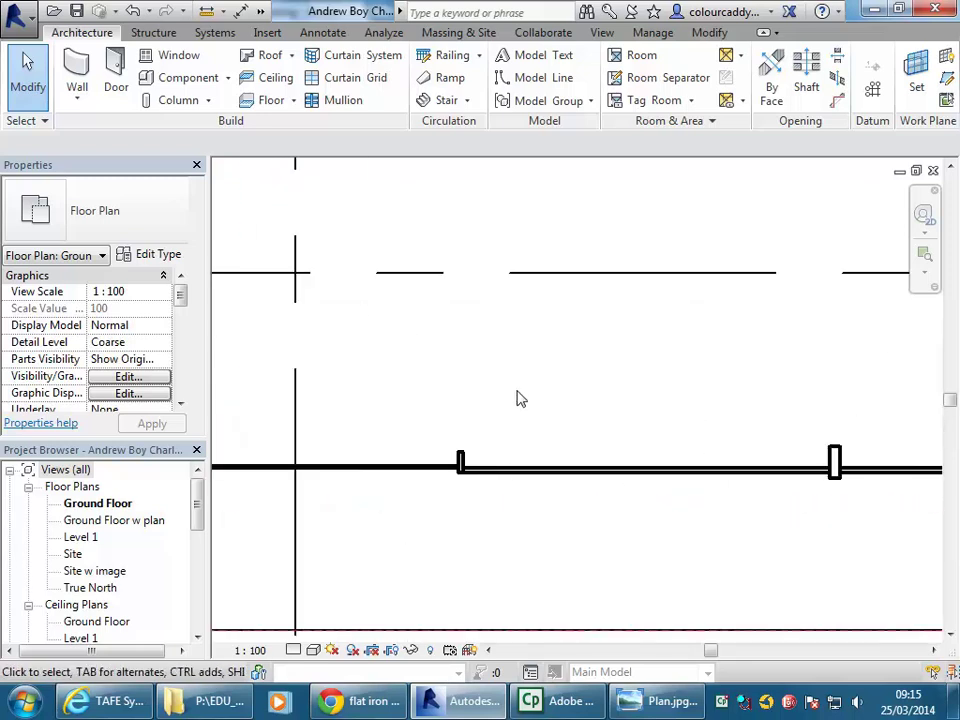
{"action": "left_click", "coordinate": [558, 472]}
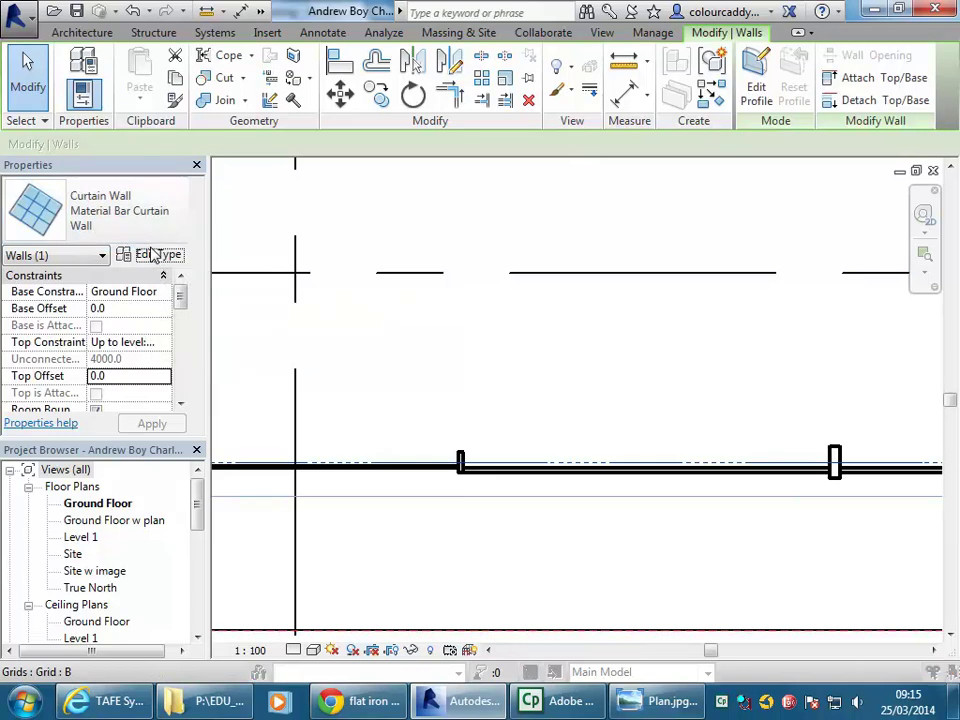
{"action": "left_click", "coordinate": [153, 254]}
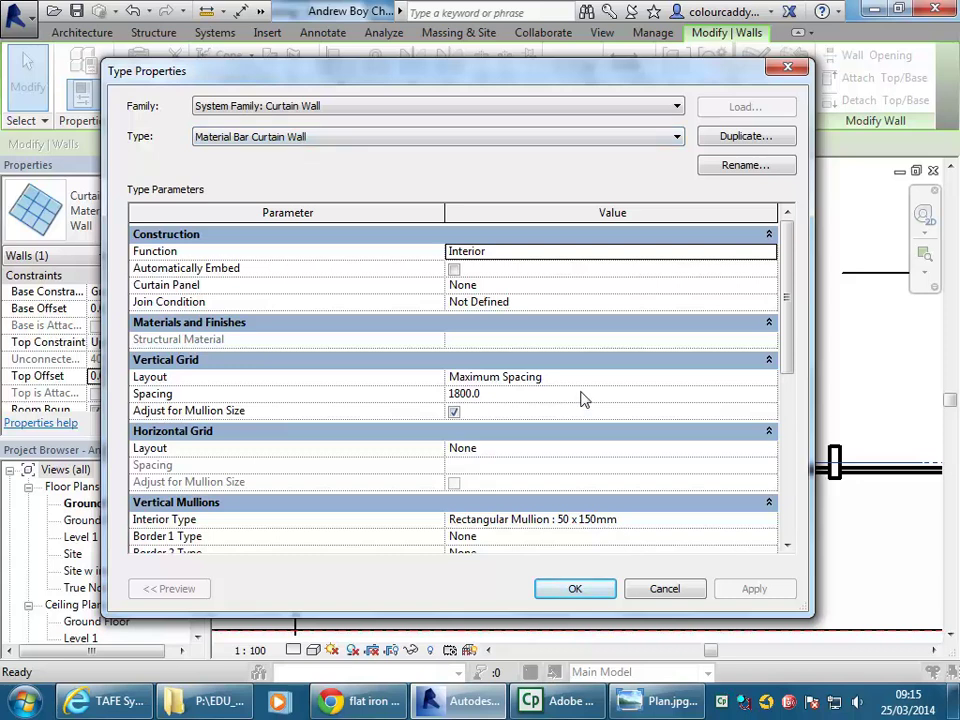
{"action": "left_click", "coordinate": [766, 521]}
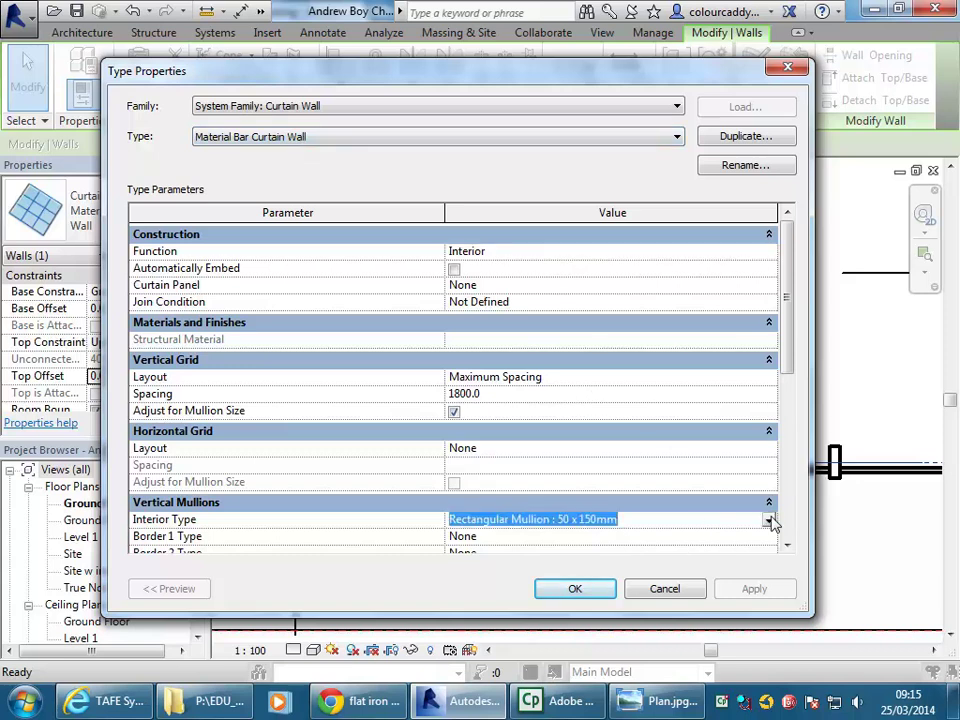
{"action": "left_click", "coordinate": [768, 520]}
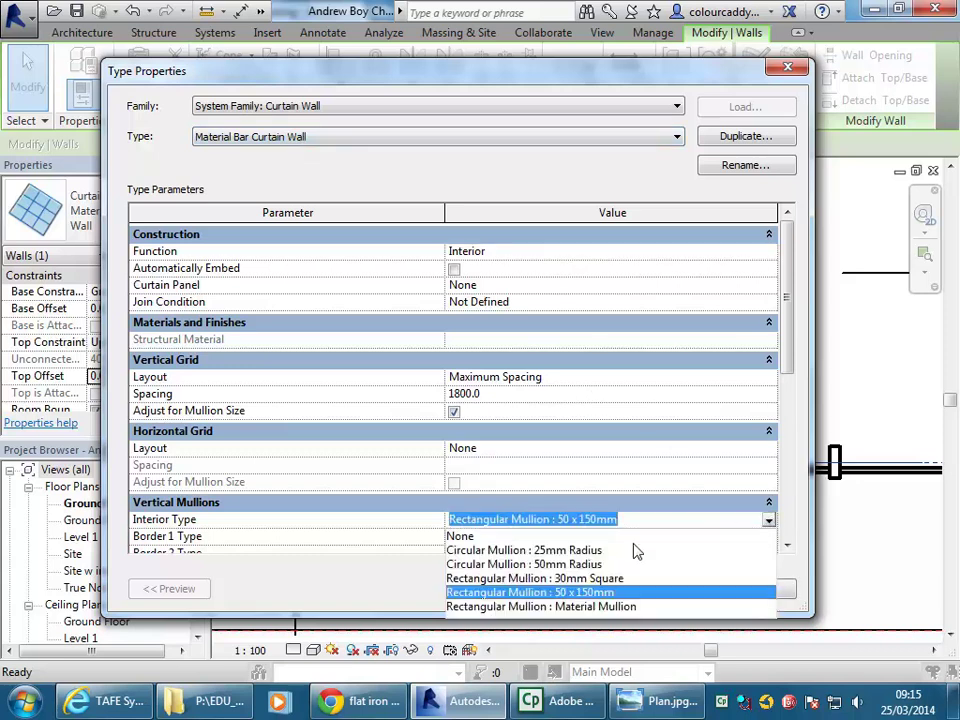
{"action": "left_click", "coordinate": [528, 606]}
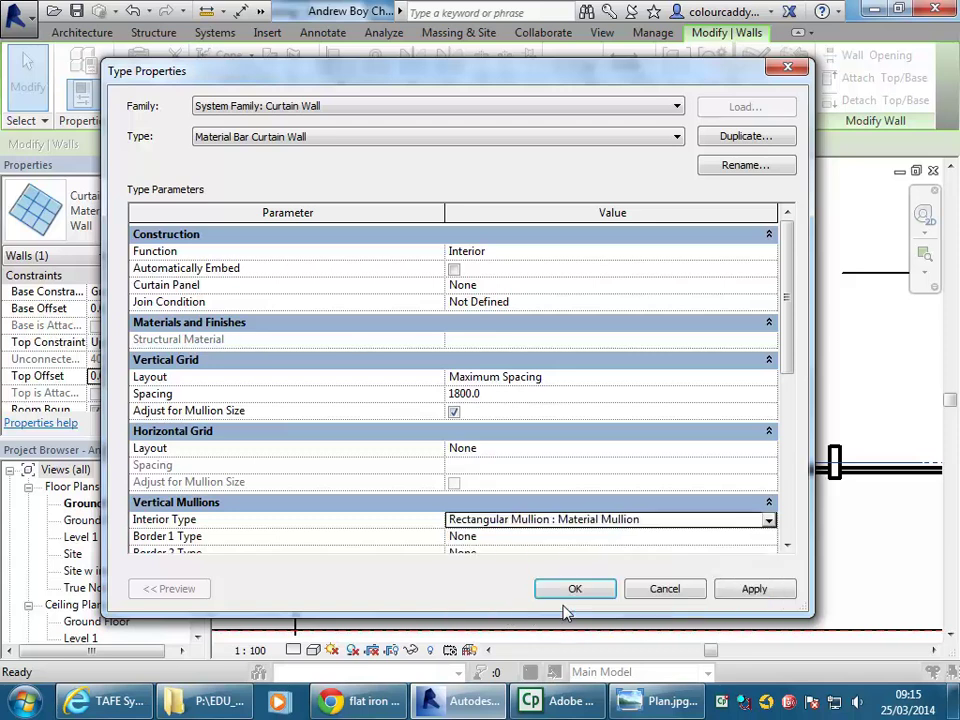
- Set the Material Bar Curtain Wall type's curtain panel to System Panel : Material Glass, accept the type properties and deselect the wall
{"action": "left_click", "coordinate": [527, 287]}
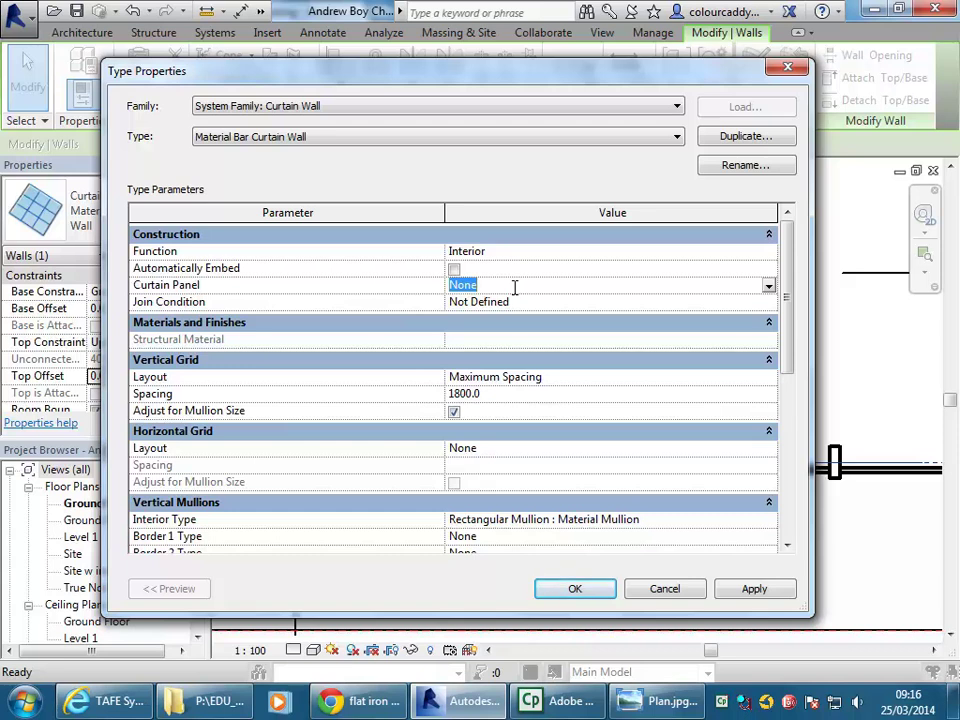
{"action": "left_click", "coordinate": [768, 287]}
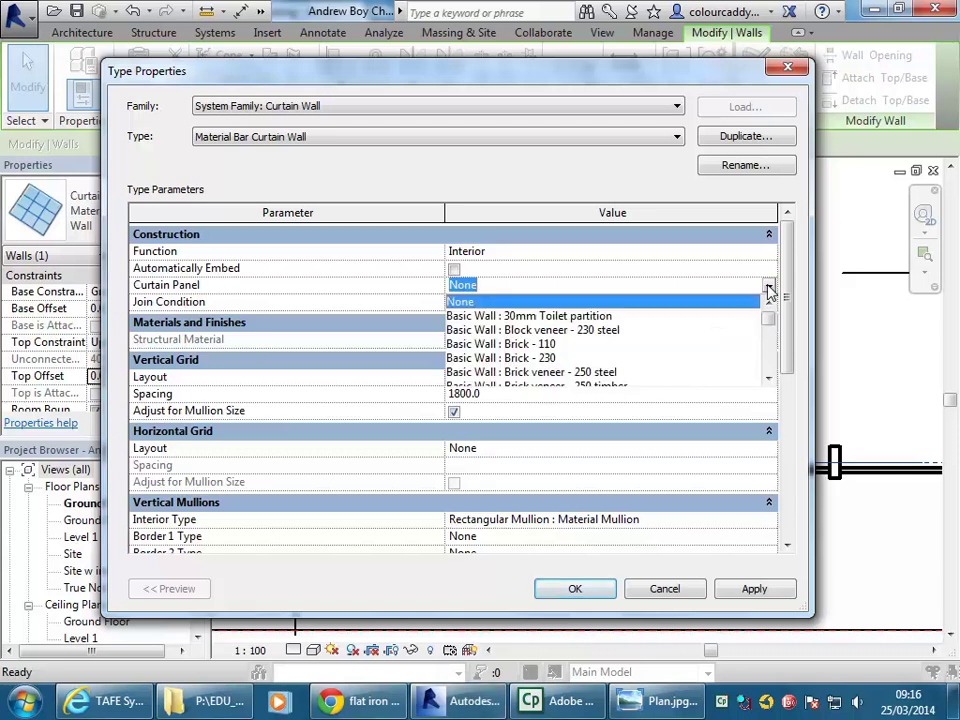
{"action": "mouse_move", "coordinate": [773, 322]}
{"action": "left_mouse_down"}
{"action": "mouse_move", "coordinate": [771, 366]}
{"action": "mouse_move", "coordinate": [770, 343]}
{"action": "left_mouse_up"}
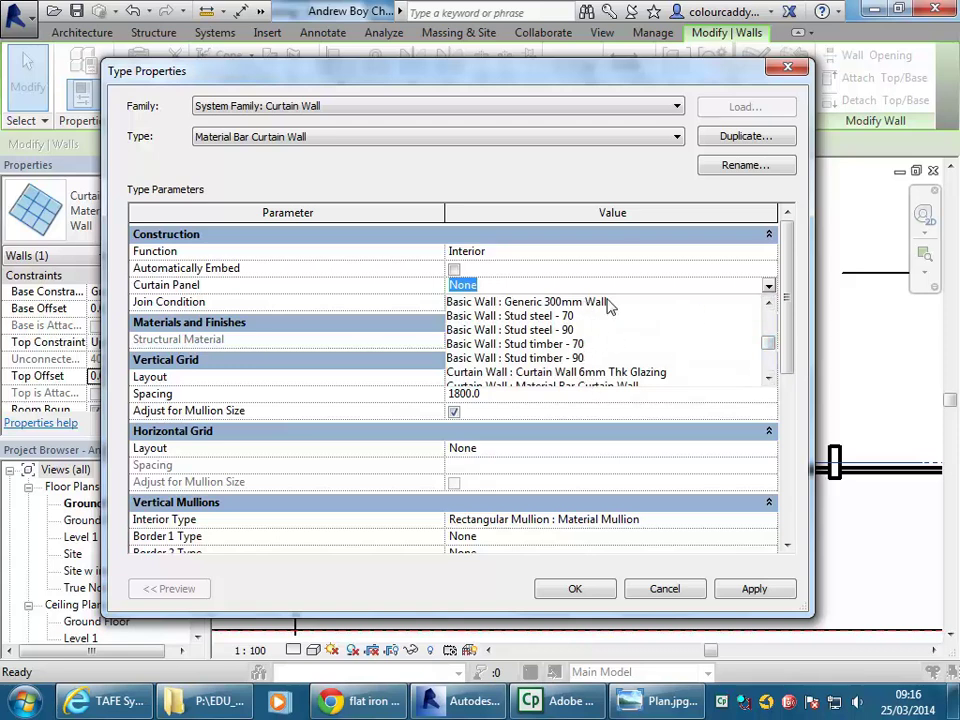
{"action": "left_click_drag", "start_coordinate": [767, 343], "coordinate": [771, 366]}
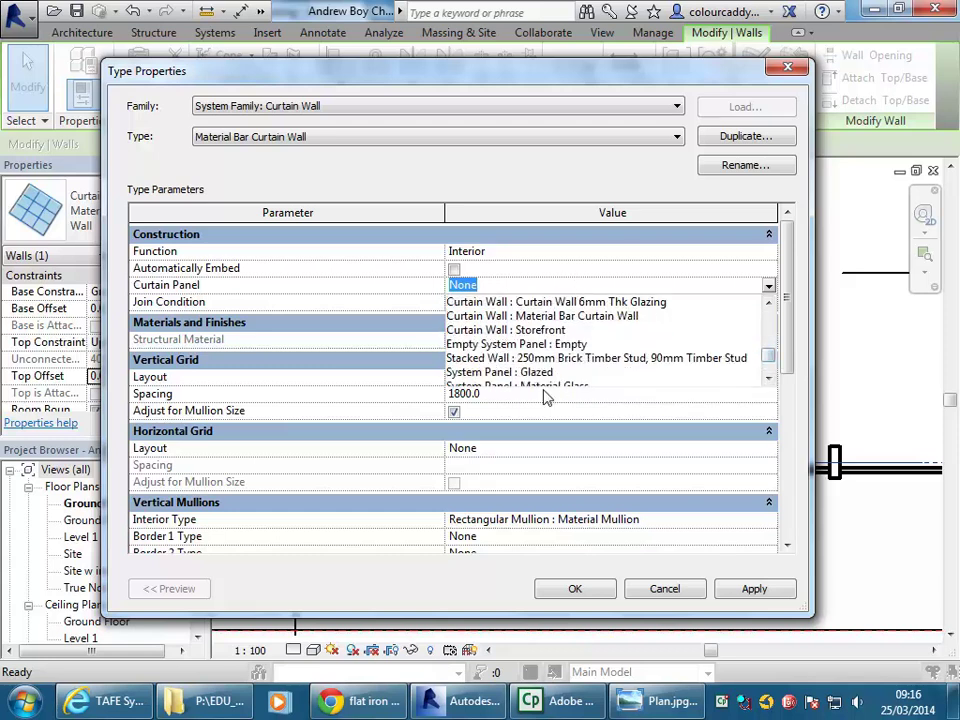
{"action": "scroll", "coordinate": [619, 328], "scroll_direction": "up", "scroll_amount": 3}
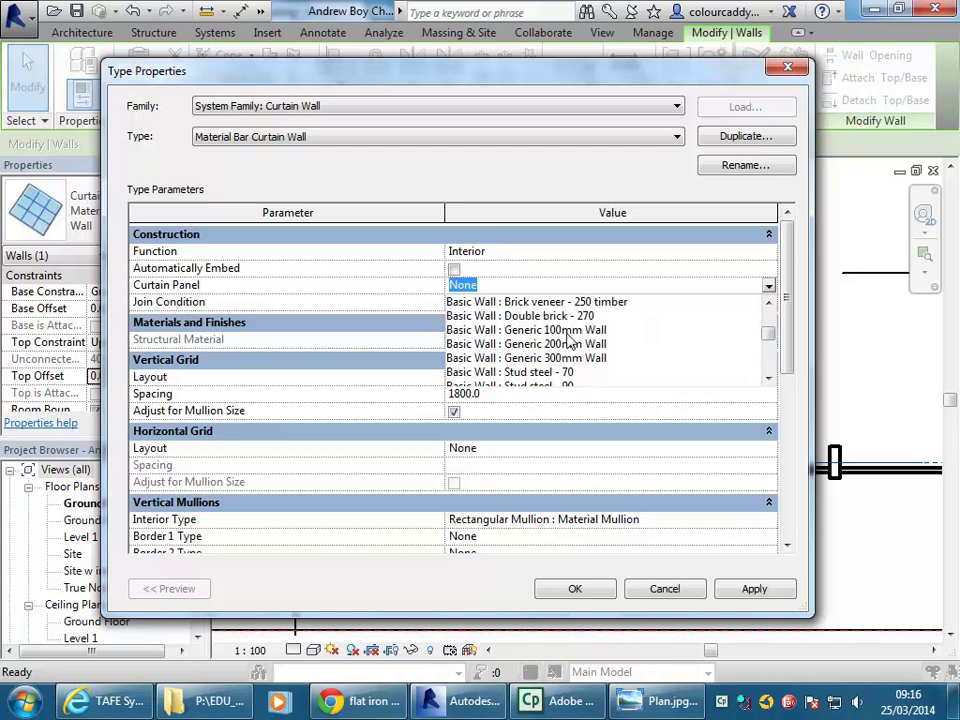
{"action": "scroll", "coordinate": [568, 340], "scroll_direction": "down", "scroll_amount": 5}
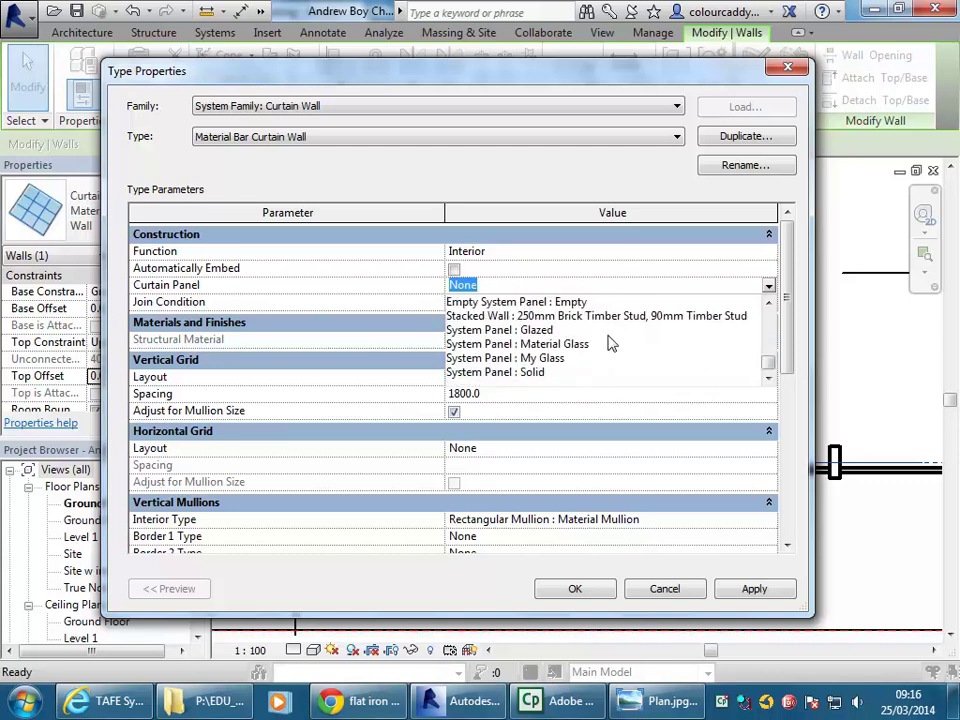
{"action": "left_click", "coordinate": [531, 344]}
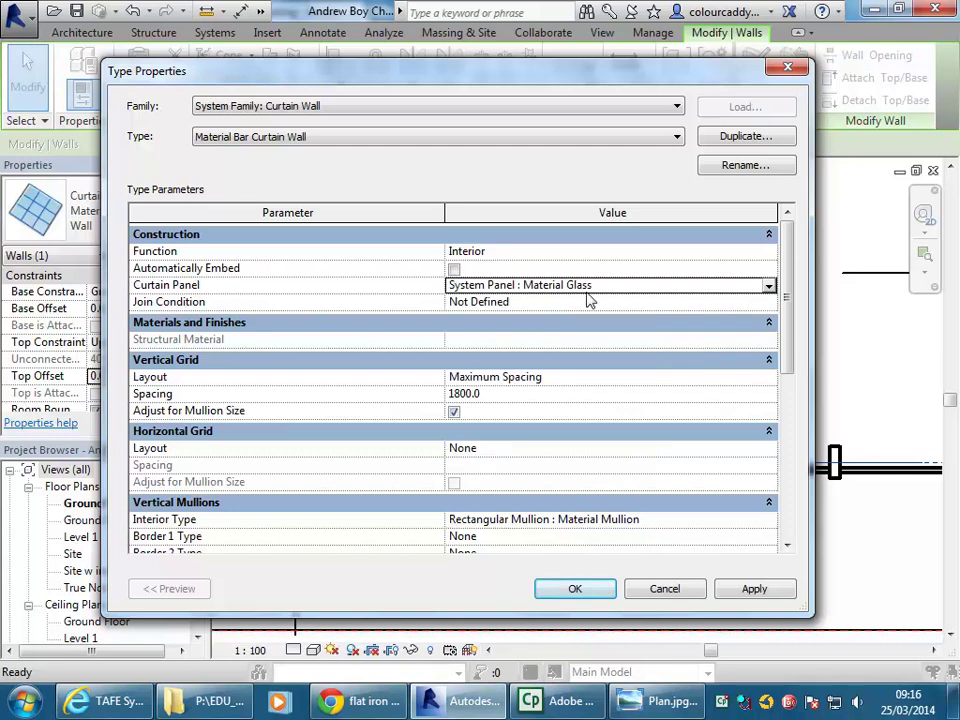
{"action": "left_click", "coordinate": [575, 590]}
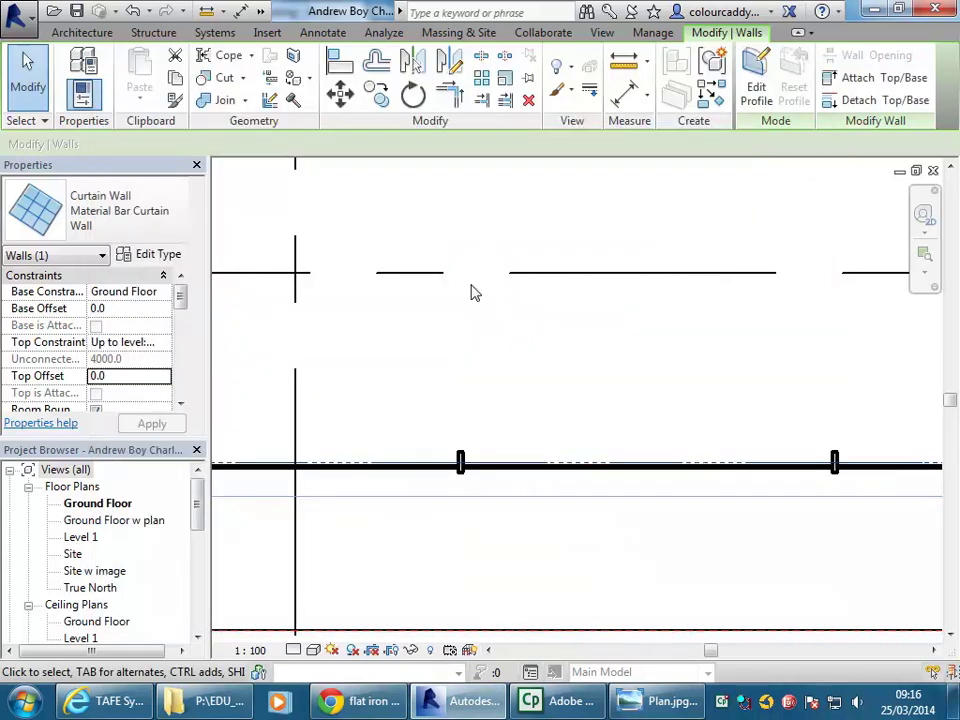
{"action": "scroll", "coordinate": [675, 394], "scroll_direction": "down", "scroll_amount": 3}
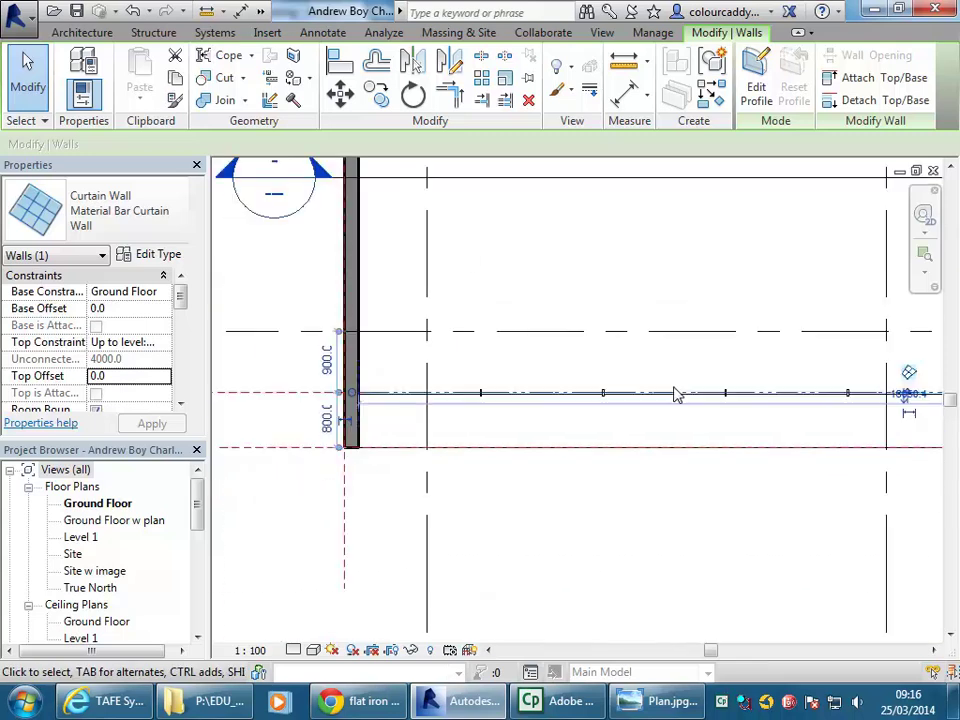
{"action": "left_click", "coordinate": [439, 508]}
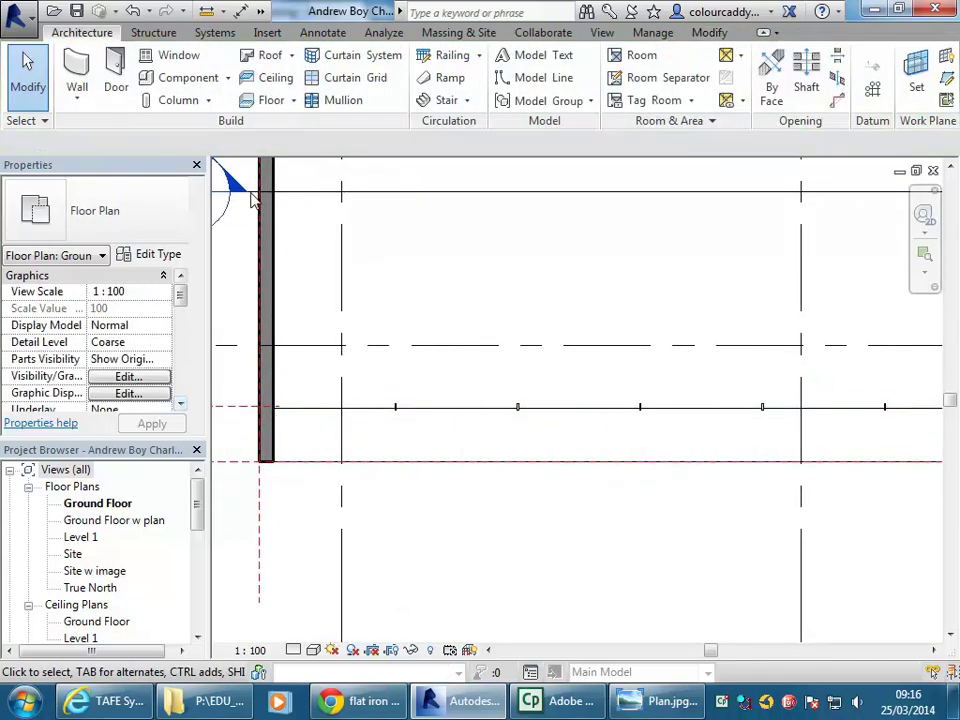
- Open the default 3D view, fit the whole model and inspect the curtain wall's mullions and glazing up close
{"action": "left_click", "coordinate": [259, 11]}
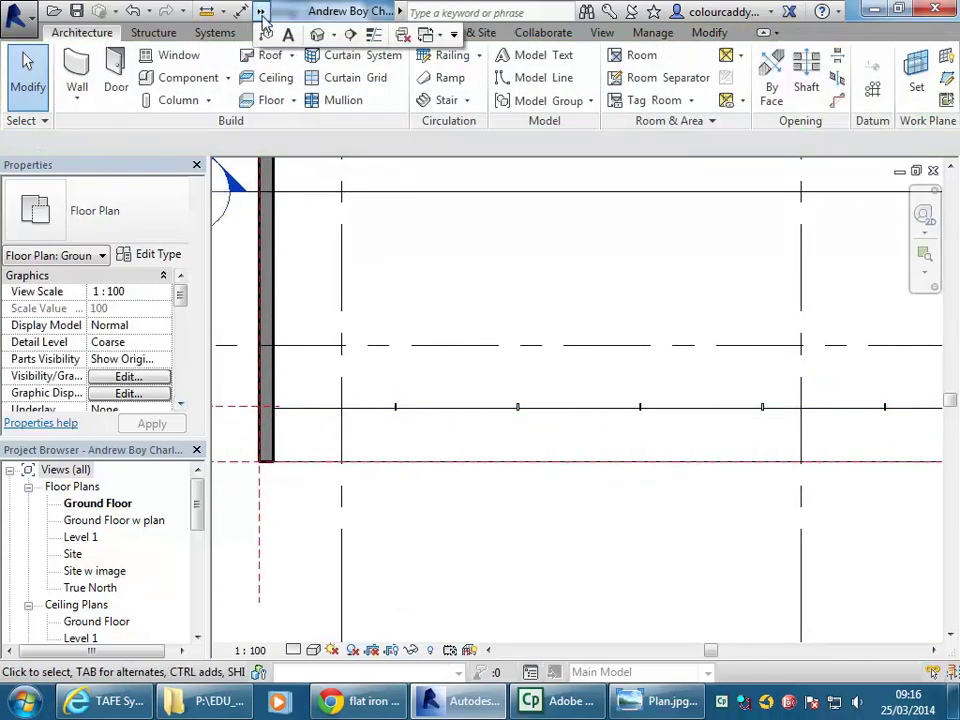
{"action": "left_click", "coordinate": [315, 34]}
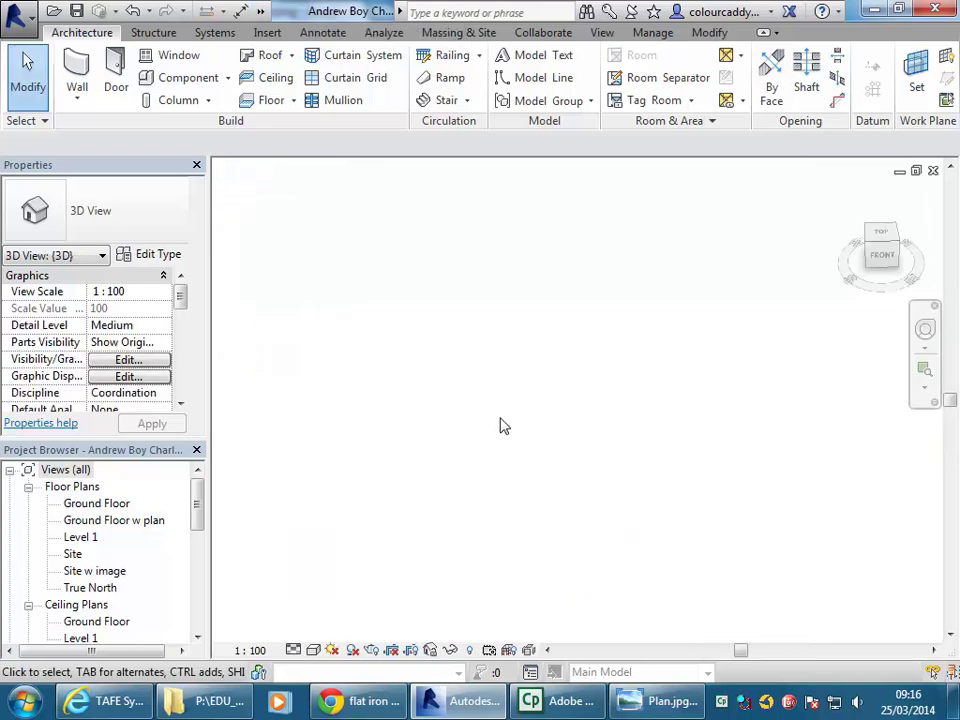
{"action": "right_click", "coordinate": [472, 306]}
{"action": "left_click", "coordinate": [505, 496]}
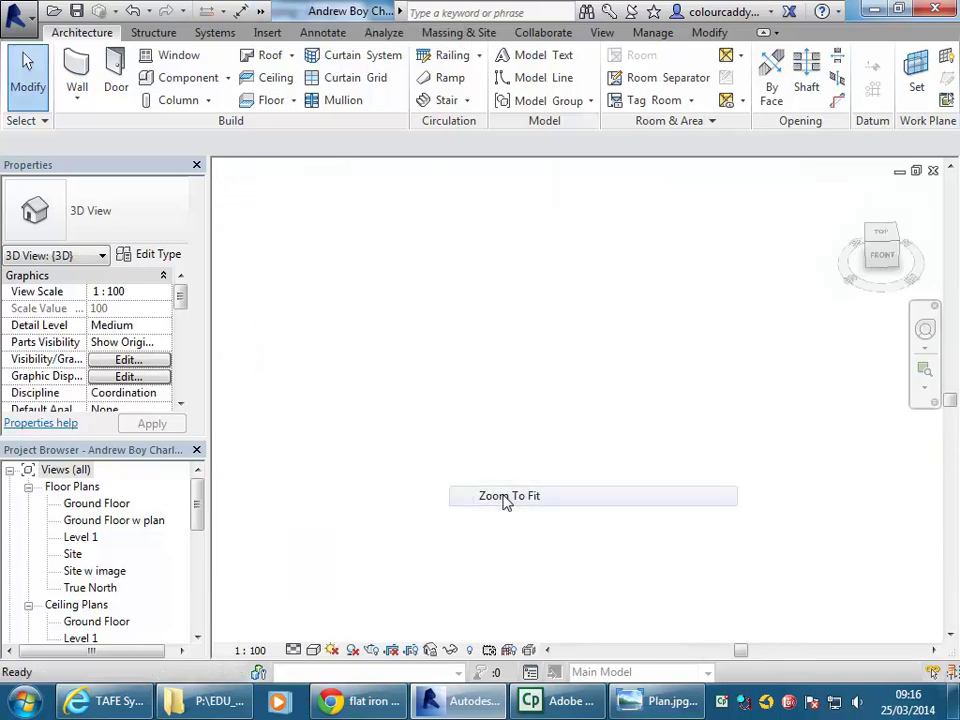
{"action": "mouse_move", "coordinate": [398, 395]}
{"action": "middle_mouse_down", "text": "shift"}
{"action": "mouse_move", "coordinate": [516, 409]}
{"action": "mouse_move", "coordinate": [544, 439]}
{"action": "middle_mouse_up", "text": "shift"}
{"action": "scroll", "coordinate": [418, 433], "scroll_direction": "up", "scroll_amount": 10}
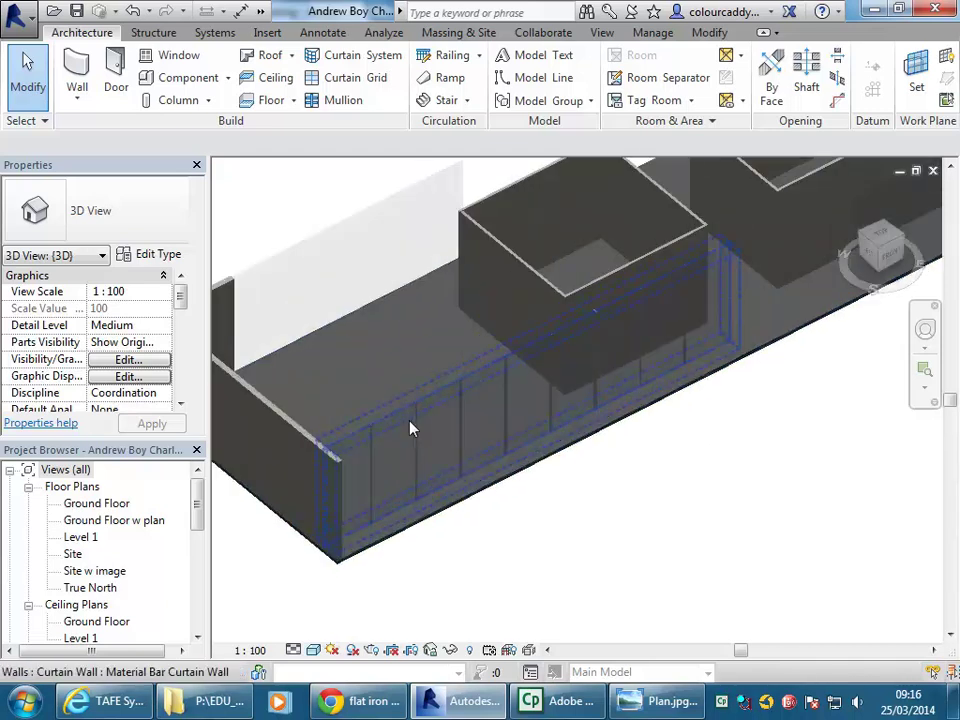
- Change the three remaining Curtain Wall 6mm Thk Glazing walls to the Material Bar Curtain Wall type
{"action": "scroll", "coordinate": [414, 448], "scroll_direction": "up", "scroll_amount": 5}
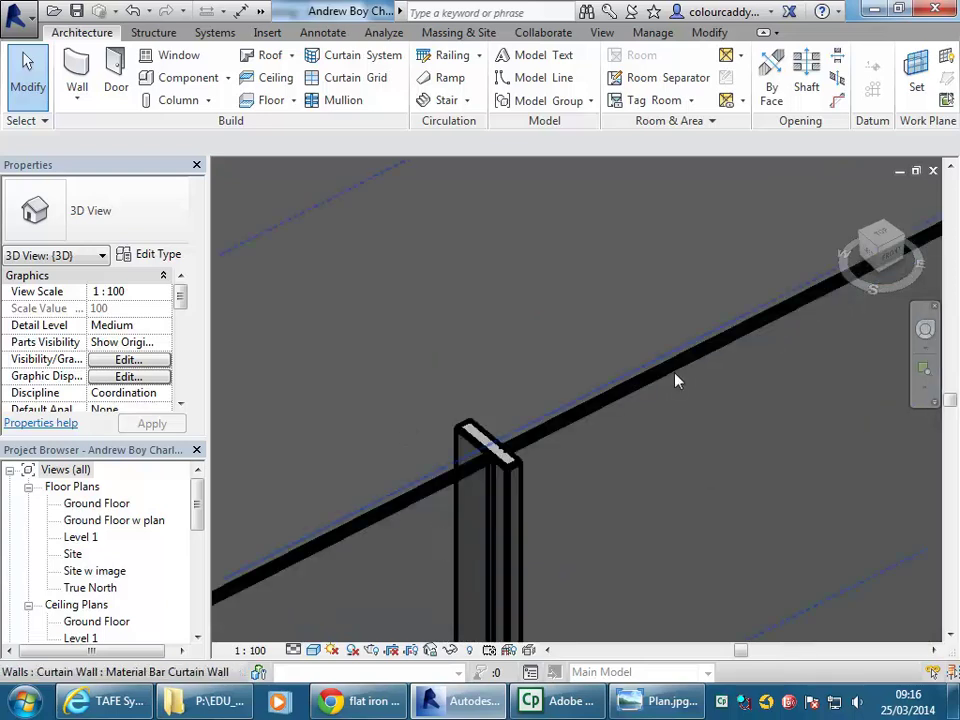
{"action": "scroll", "coordinate": [664, 289], "scroll_direction": "up", "scroll_amount": 4}
{"action": "scroll", "coordinate": [456, 413], "scroll_direction": "down", "scroll_amount": 10}
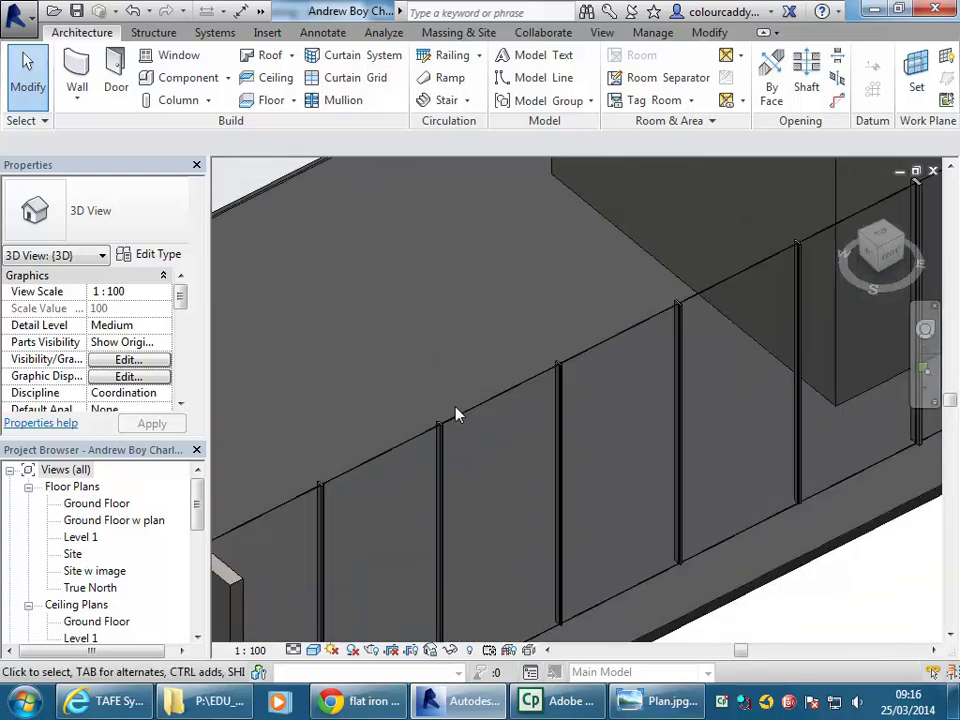
{"action": "middle_click_drag", "start_coordinate": [433, 482], "coordinate": [437, 381]}
{"action": "left_click", "coordinate": [437, 381]}
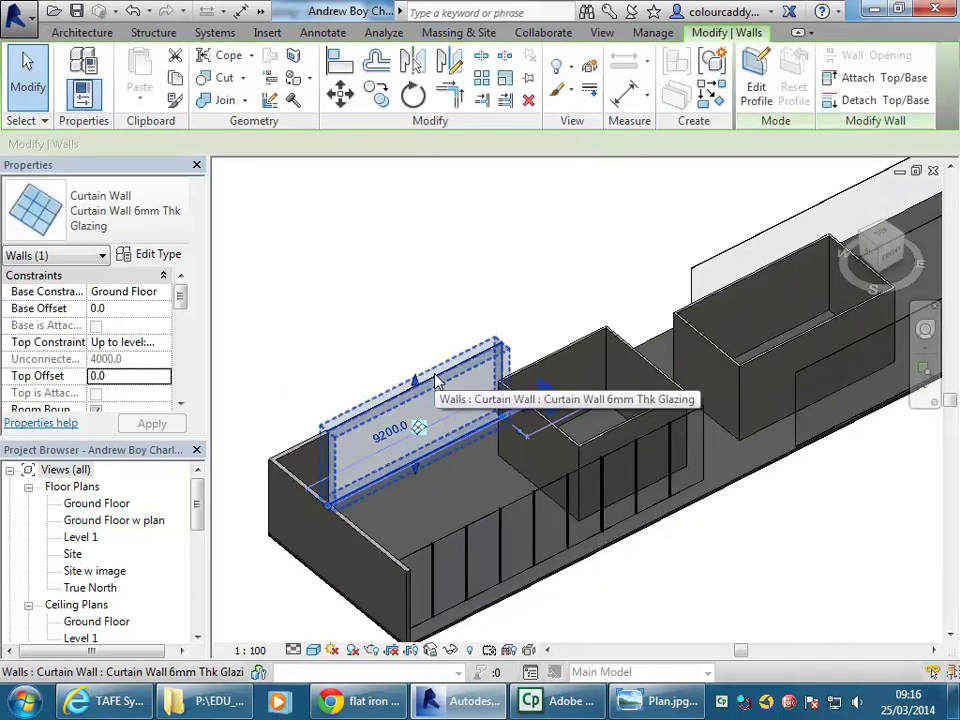
{"action": "middle_click_drag", "start_coordinate": [600, 315], "coordinate": [553, 313]}
{"action": "left_click", "coordinate": [707, 317], "text": "ctrl"}
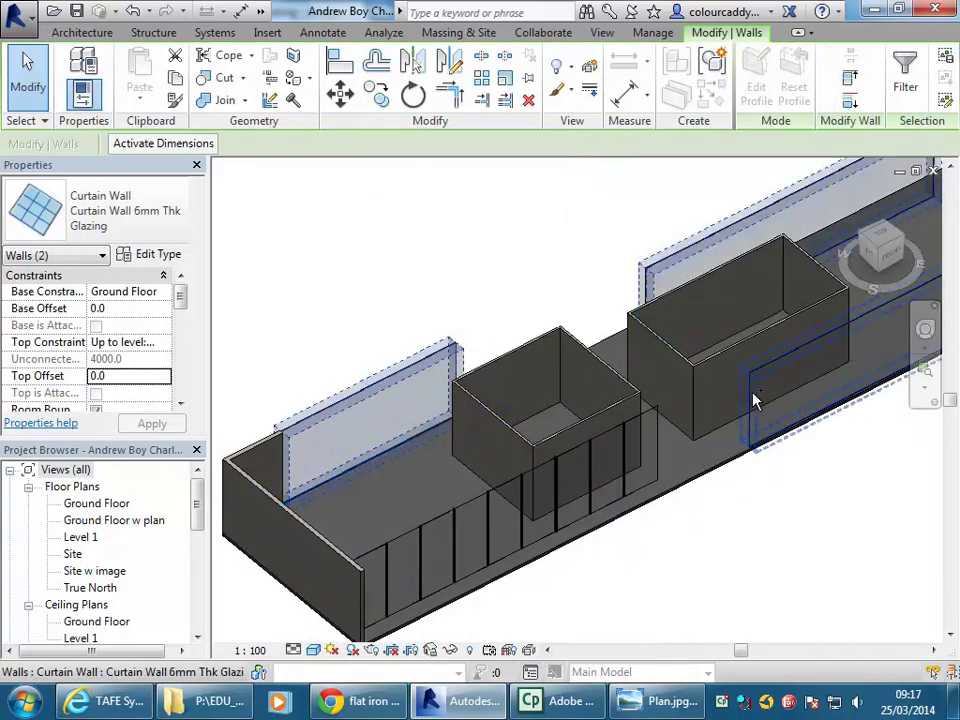
{"action": "left_click", "coordinate": [164, 226]}
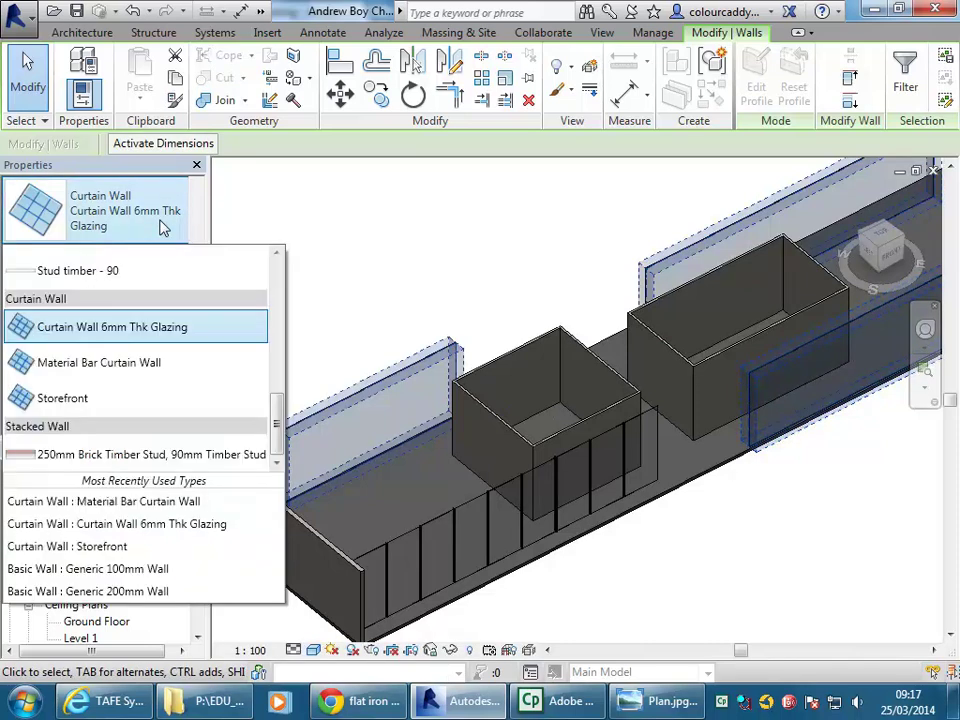
{"action": "left_click", "coordinate": [115, 397]}
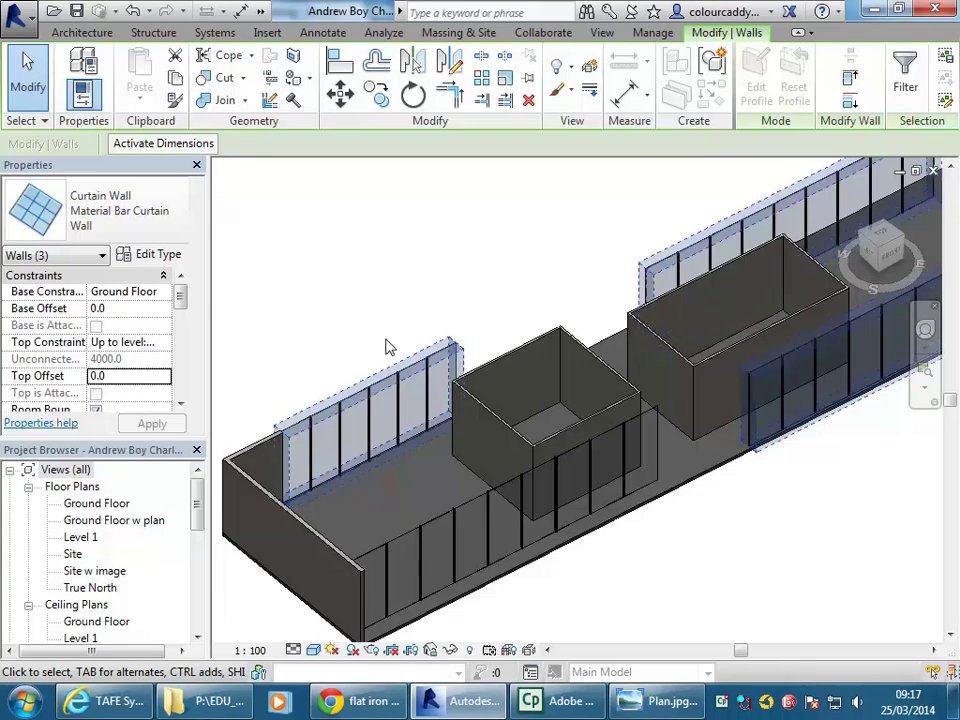
- Deselect the walls and inspect the mullions and the end edge of the rear curtain wall up close
{"action": "scroll", "coordinate": [810, 343], "scroll_direction": "up", "scroll_amount": 5}
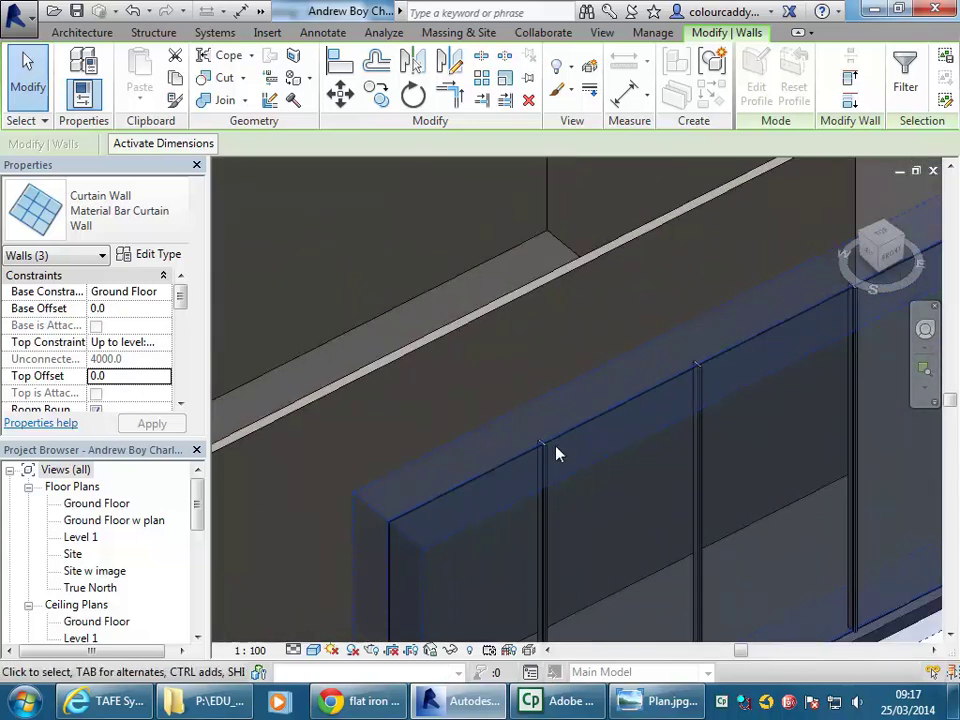
{"action": "scroll", "coordinate": [598, 443], "scroll_direction": "down", "scroll_amount": 4}
{"action": "middle_click_drag", "start_coordinate": [598, 443], "coordinate": [479, 356]}
{"action": "key", "text": "Escape"}
{"action": "scroll", "coordinate": [474, 386], "scroll_direction": "up", "scroll_amount": 5}
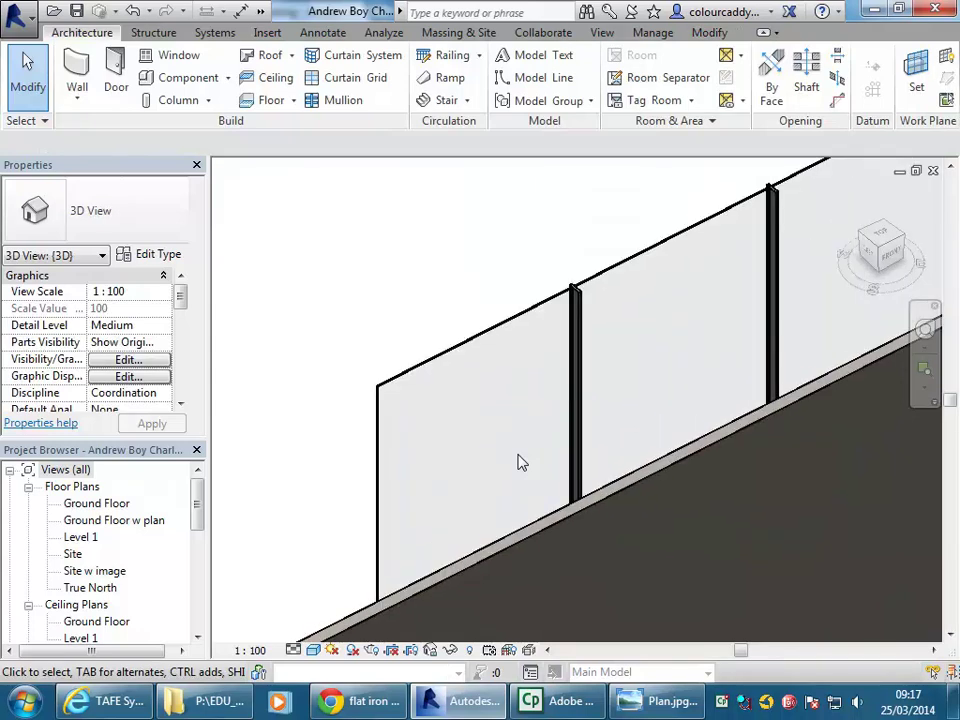
{"action": "middle_click_drag", "start_coordinate": [388, 311], "coordinate": [356, 345]}
{"action": "scroll", "coordinate": [497, 381], "scroll_direction": "up", "scroll_amount": 2}
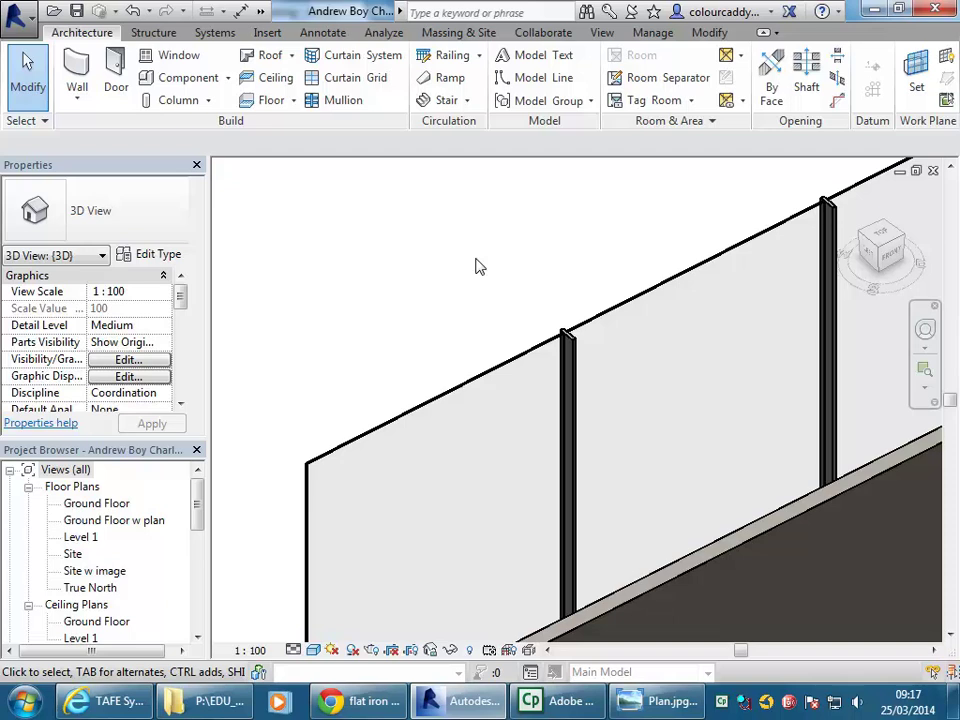
{"action": "scroll", "coordinate": [477, 267], "scroll_direction": "down", "scroll_amount": 2}
{"action": "middle_click_drag", "start_coordinate": [510, 268], "coordinate": [640, 250]}
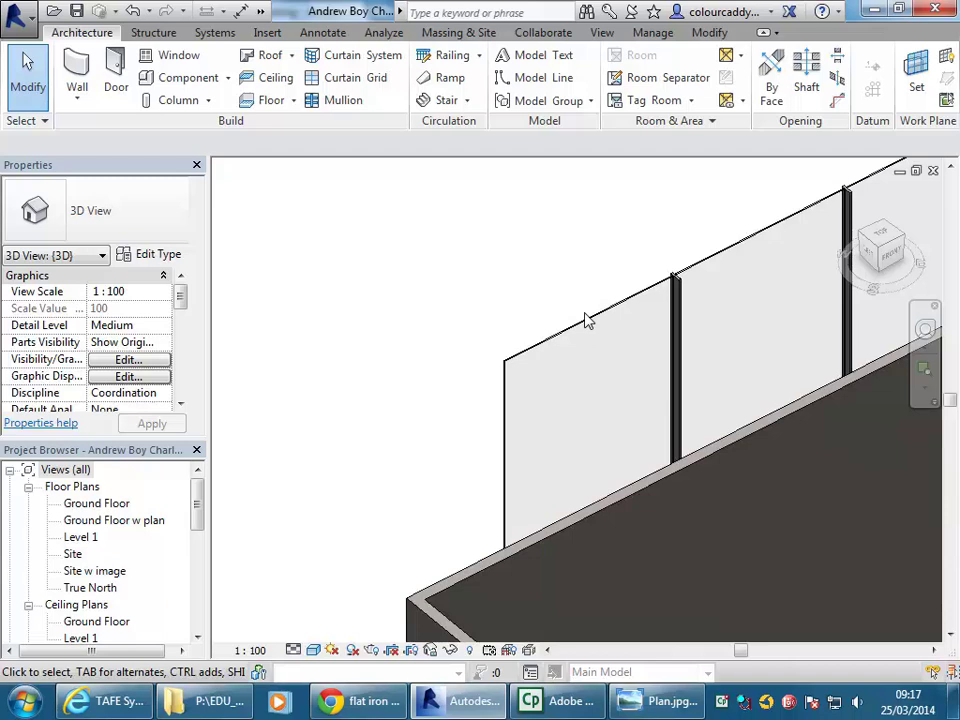
{"action": "scroll", "coordinate": [519, 277], "scroll_direction": "up", "scroll_amount": 4}
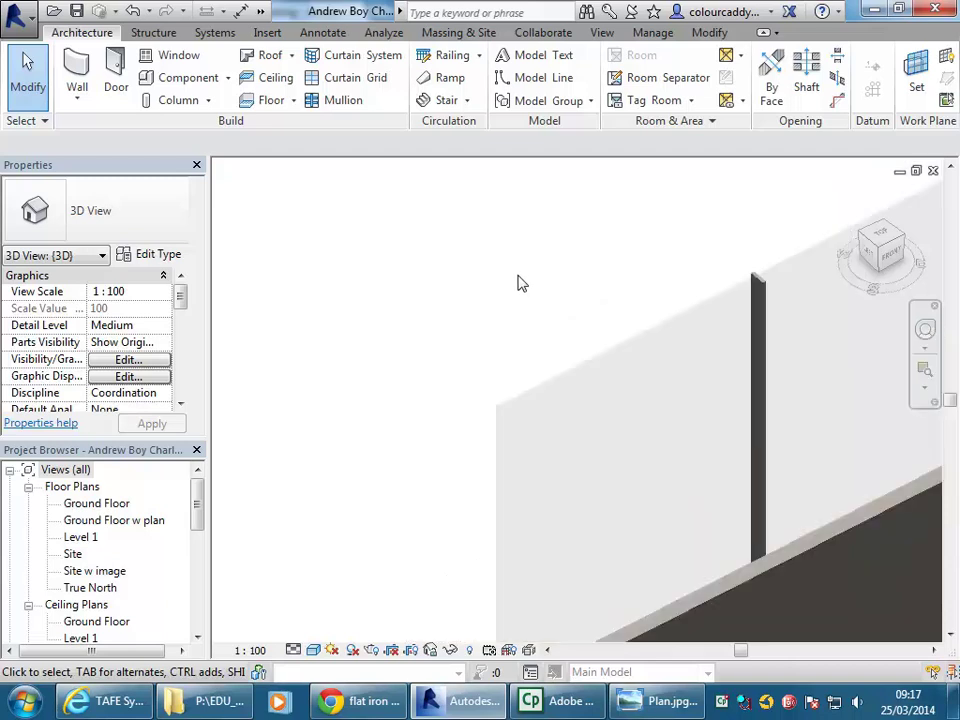
- In the Material Bar Curtain Wall type properties, set the vertical mullions' Border 1 Type to Rectangular Mullion : Material Mullion
{"action": "left_click", "coordinate": [500, 456]}
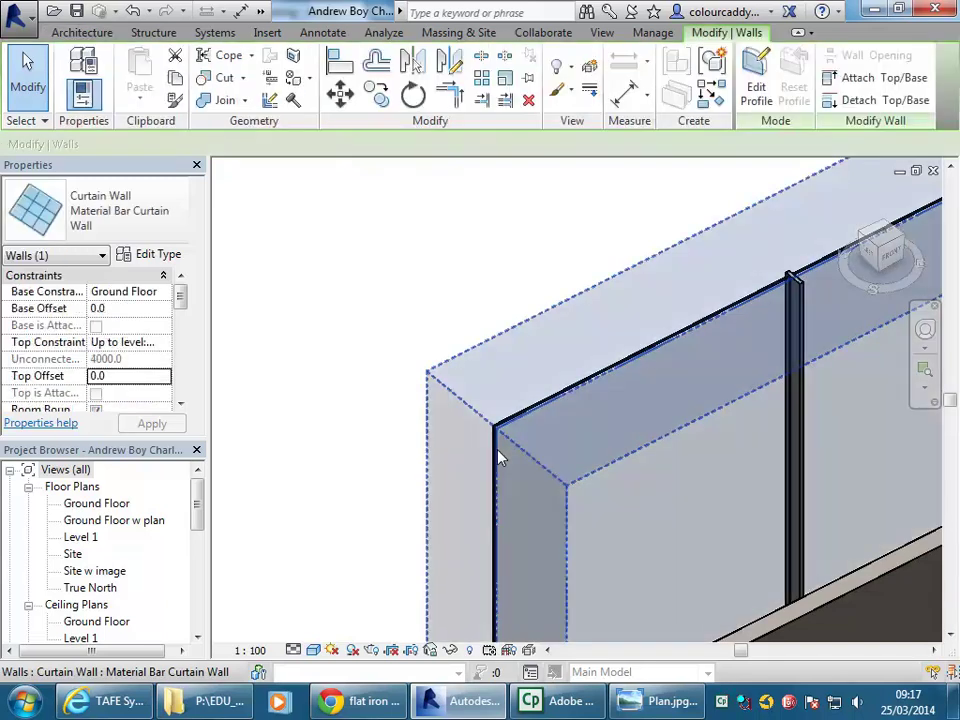
{"action": "left_click", "coordinate": [152, 255]}
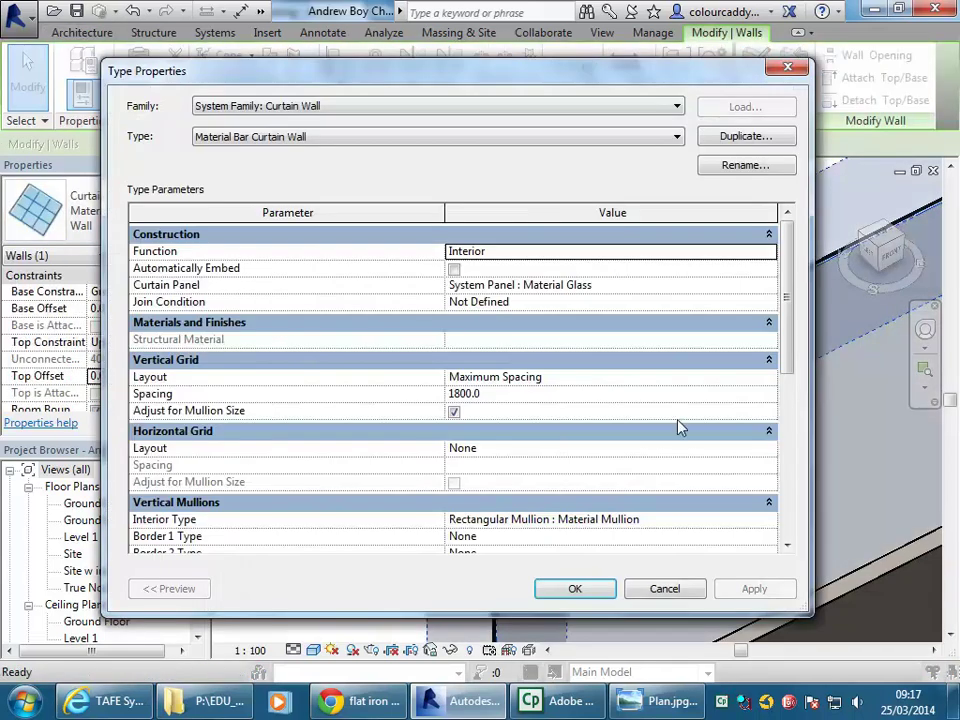
{"action": "left_click_drag", "start_coordinate": [785, 312], "coordinate": [789, 400]}
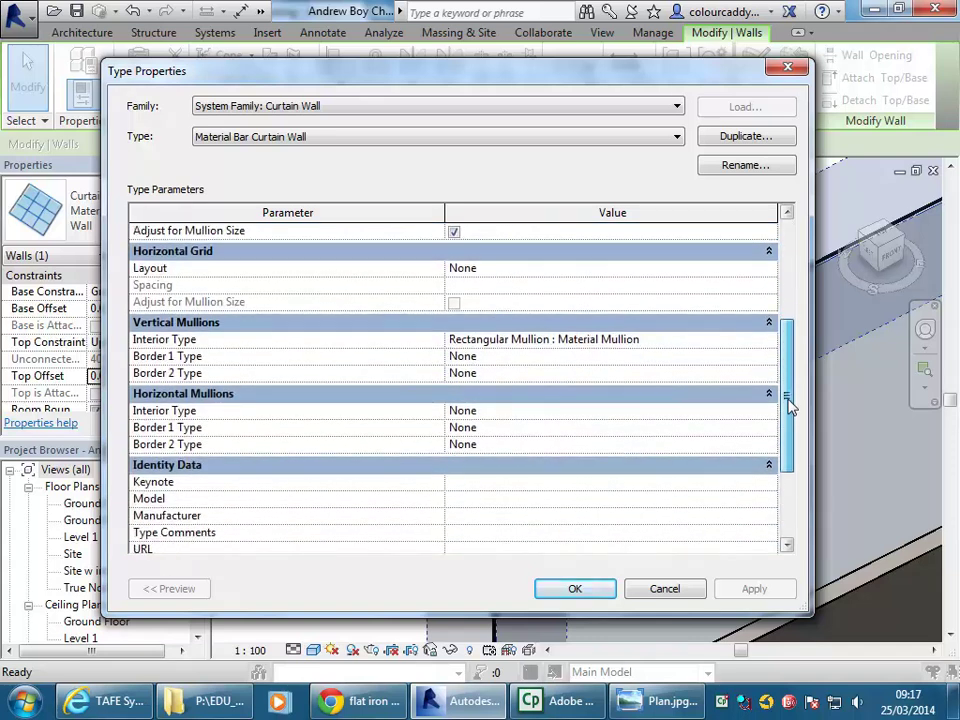
{"action": "left_click", "coordinate": [520, 341]}
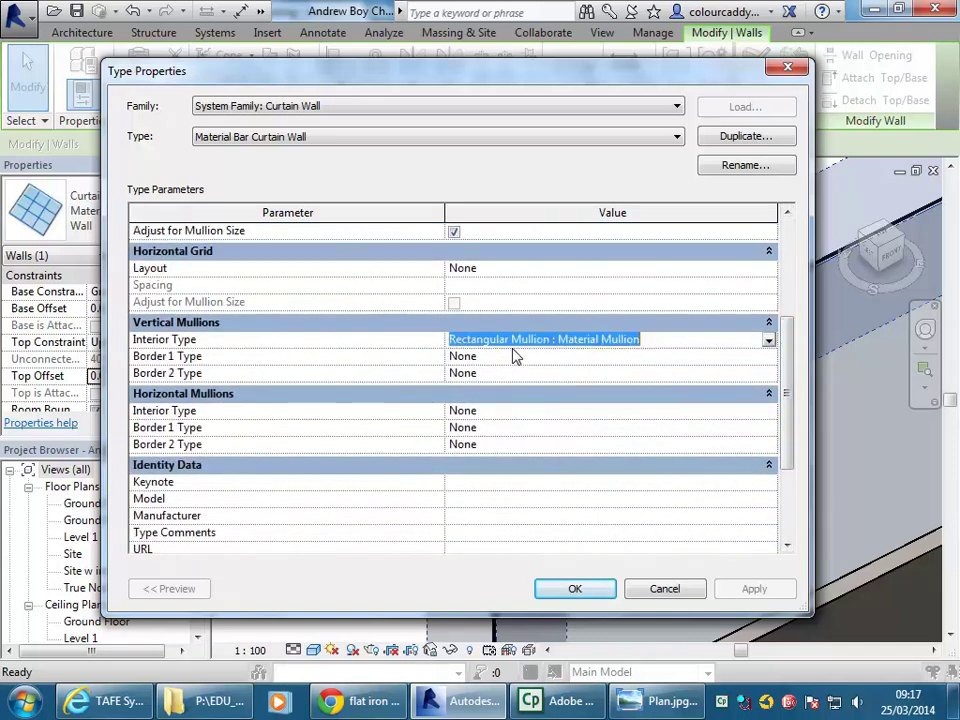
{"action": "left_click", "coordinate": [518, 356]}
{"action": "left_click", "coordinate": [768, 357]}
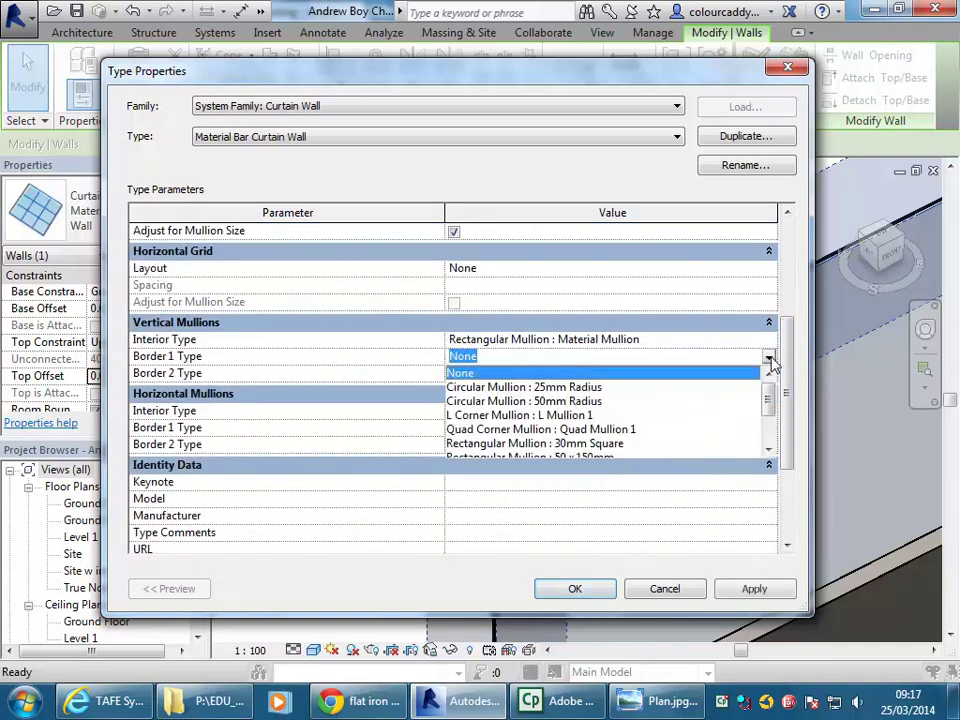
{"action": "left_click_drag", "start_coordinate": [768, 398], "coordinate": [769, 426]}
{"action": "left_click", "coordinate": [590, 415]}
- Set the vertical mullions' Border 2 Type to Rectangular Mullion : Material Mullion, accept the type properties and deselect the wall
{"action": "left_click", "coordinate": [725, 373]}
{"action": "left_click", "coordinate": [768, 376]}
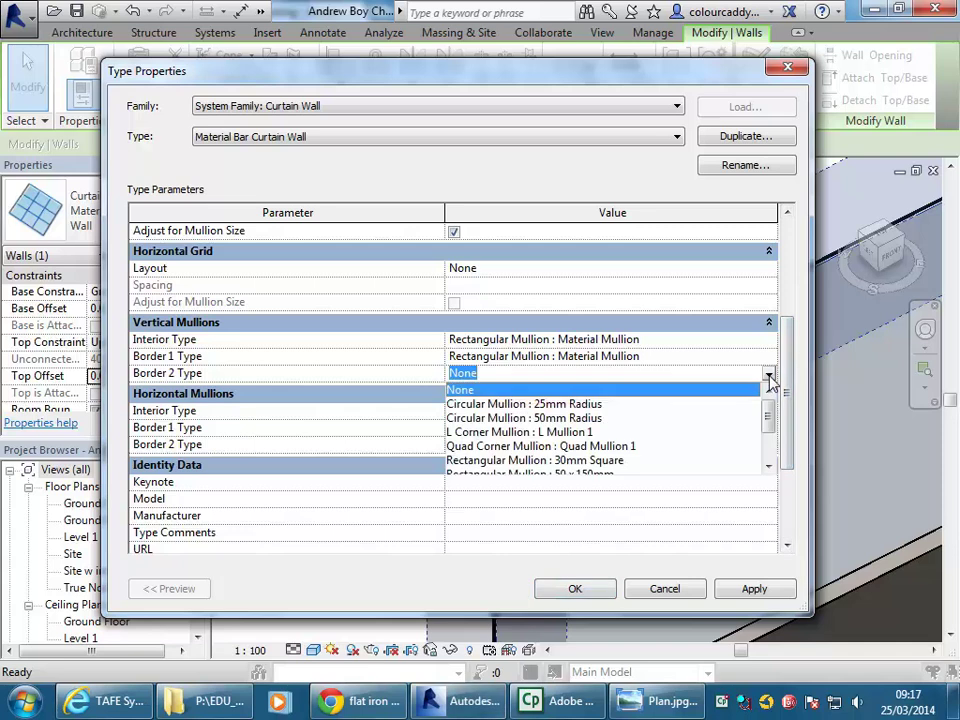
{"action": "scroll", "coordinate": [555, 438], "scroll_direction": "down", "scroll_amount": 2}
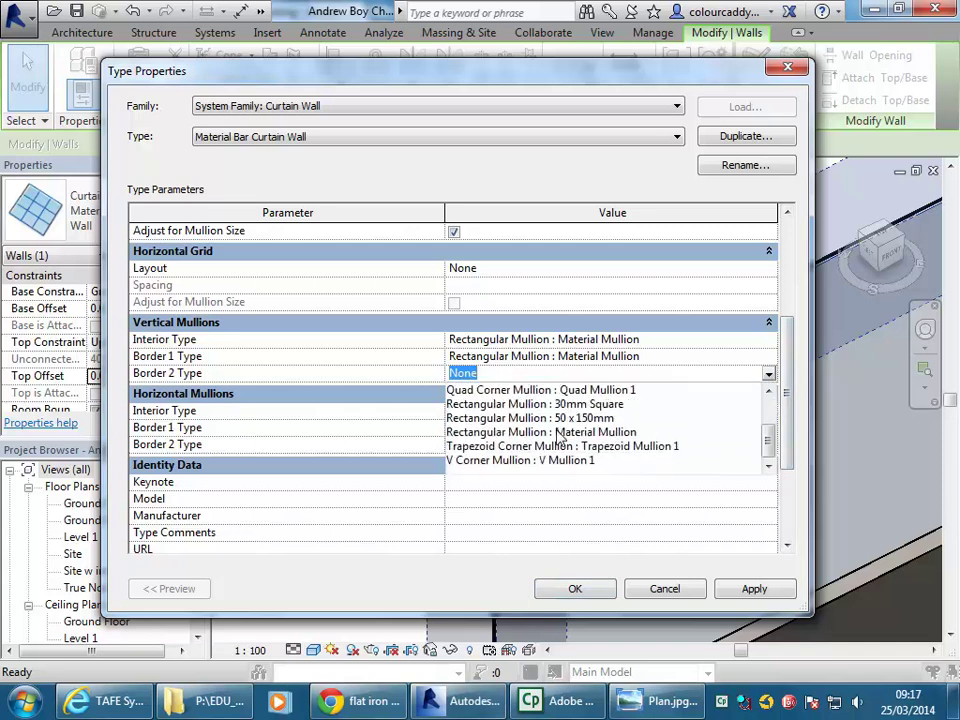
{"action": "left_click", "coordinate": [563, 436]}
{"action": "left_click", "coordinate": [570, 587]}
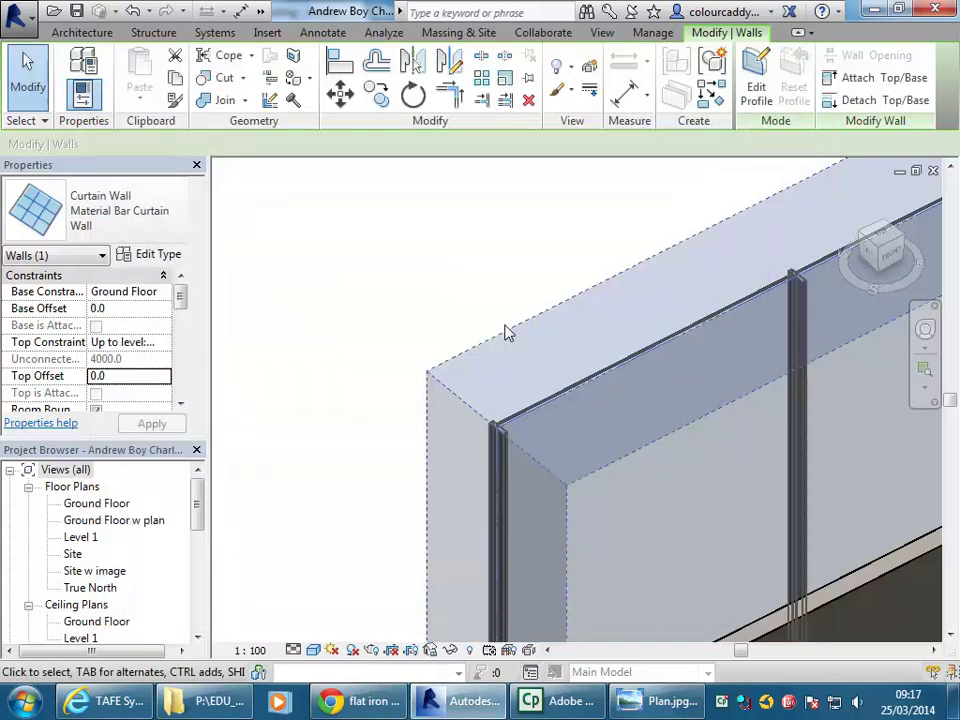
{"action": "scroll", "coordinate": [497, 422], "scroll_direction": "up", "scroll_amount": 3}
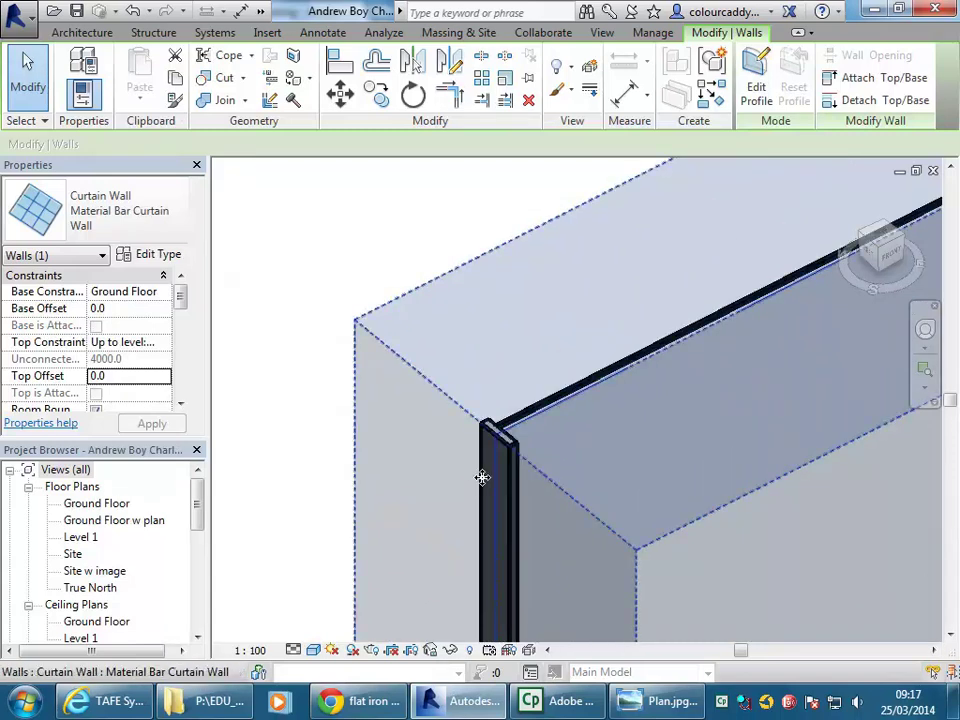
{"action": "left_click", "coordinate": [375, 238]}
- Inspect the border mullions at the ends of the curtain walls and review all four walls in the 3D model
{"action": "scroll", "coordinate": [373, 236], "scroll_direction": "down", "scroll_amount": 4}
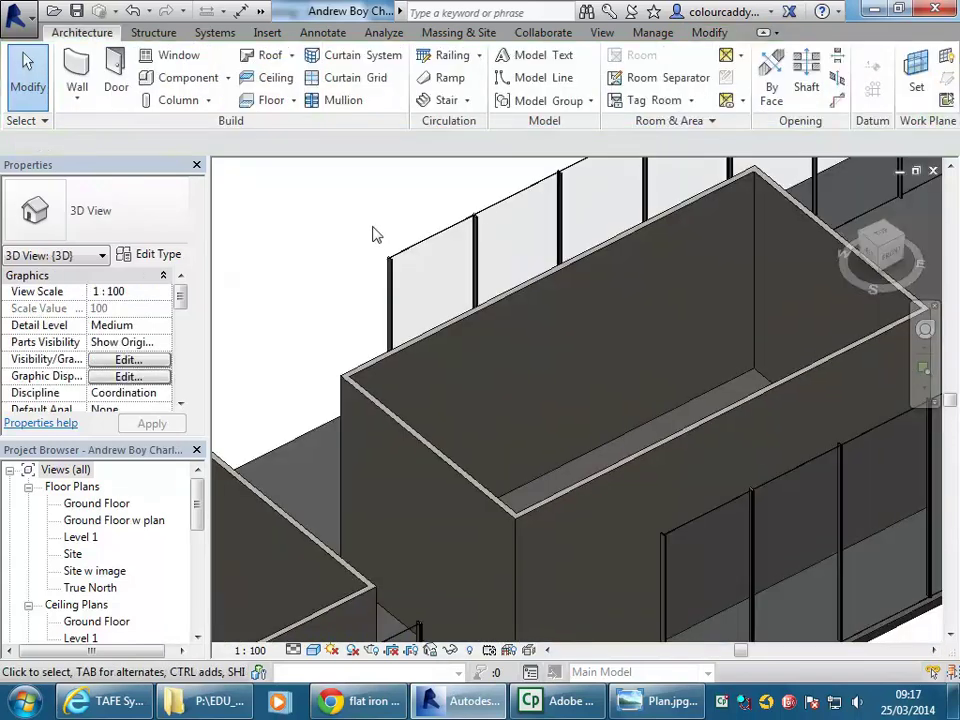
{"action": "scroll", "coordinate": [363, 206], "scroll_direction": "down", "scroll_amount": 3}
{"action": "middle_click_drag", "start_coordinate": [363, 206], "coordinate": [720, 231]}
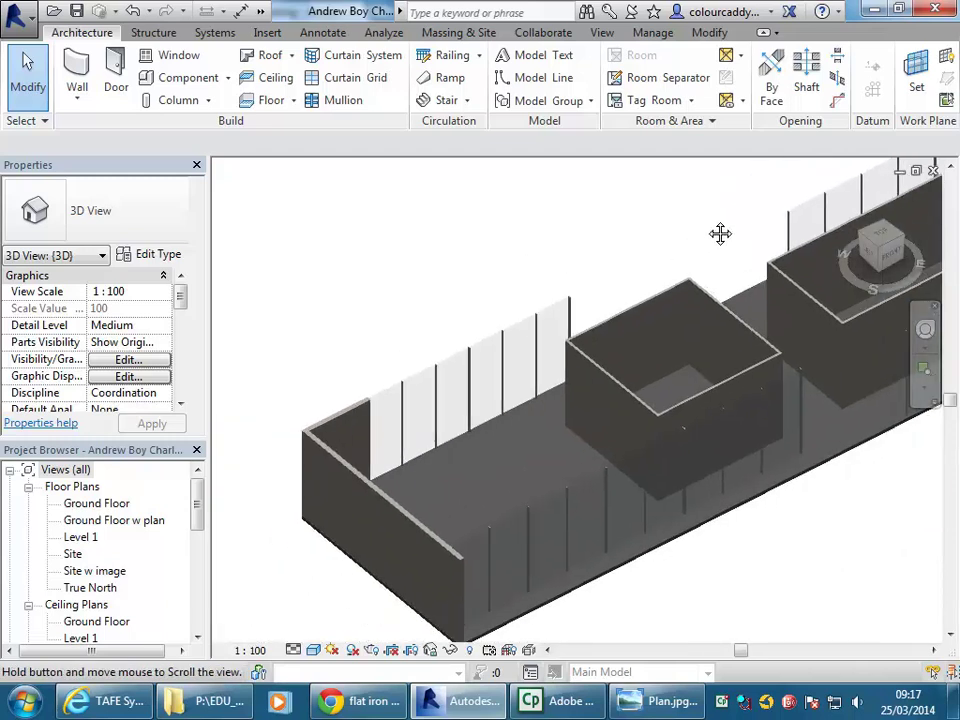
{"action": "scroll", "coordinate": [432, 344], "scroll_direction": "up", "scroll_amount": 3}
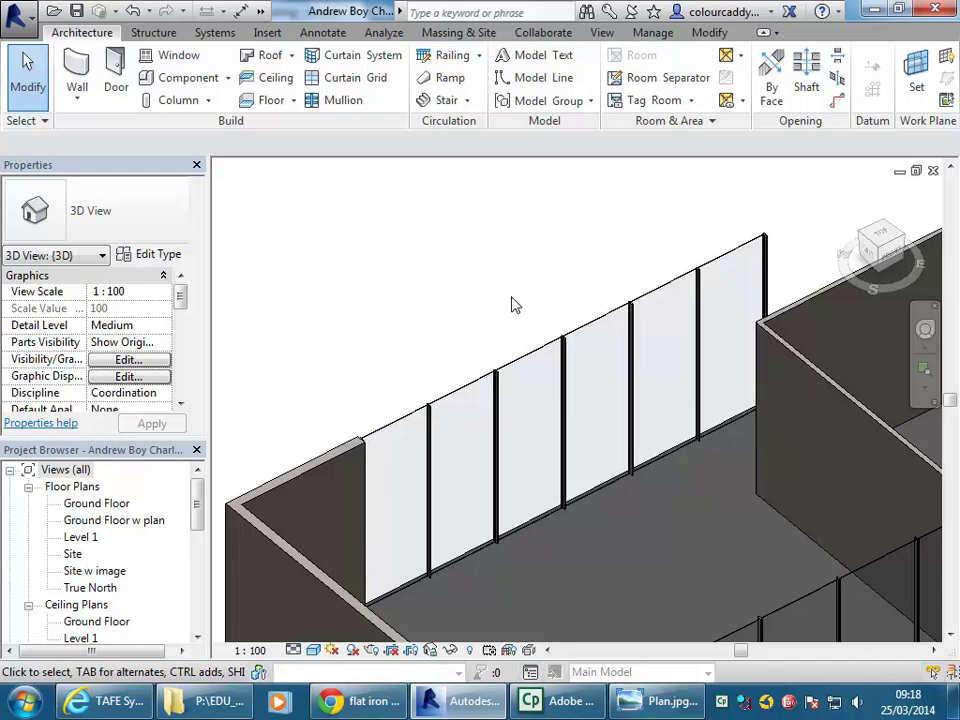
{"action": "middle_click_drag", "start_coordinate": [511, 304], "coordinate": [462, 313]}
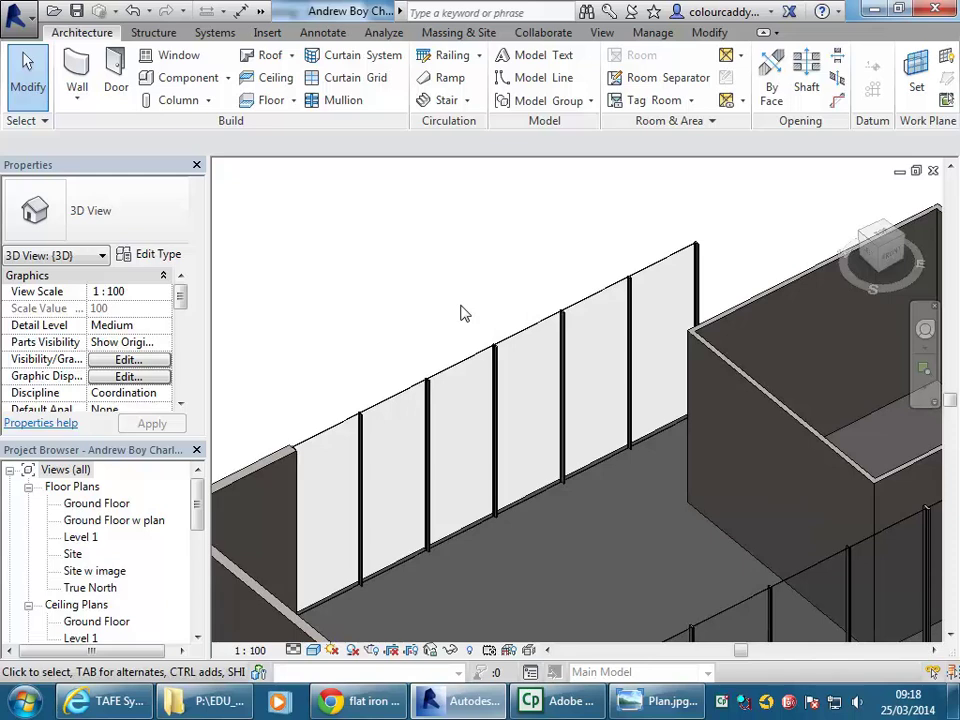
{"action": "scroll", "coordinate": [636, 249], "scroll_direction": "up", "scroll_amount": 5}
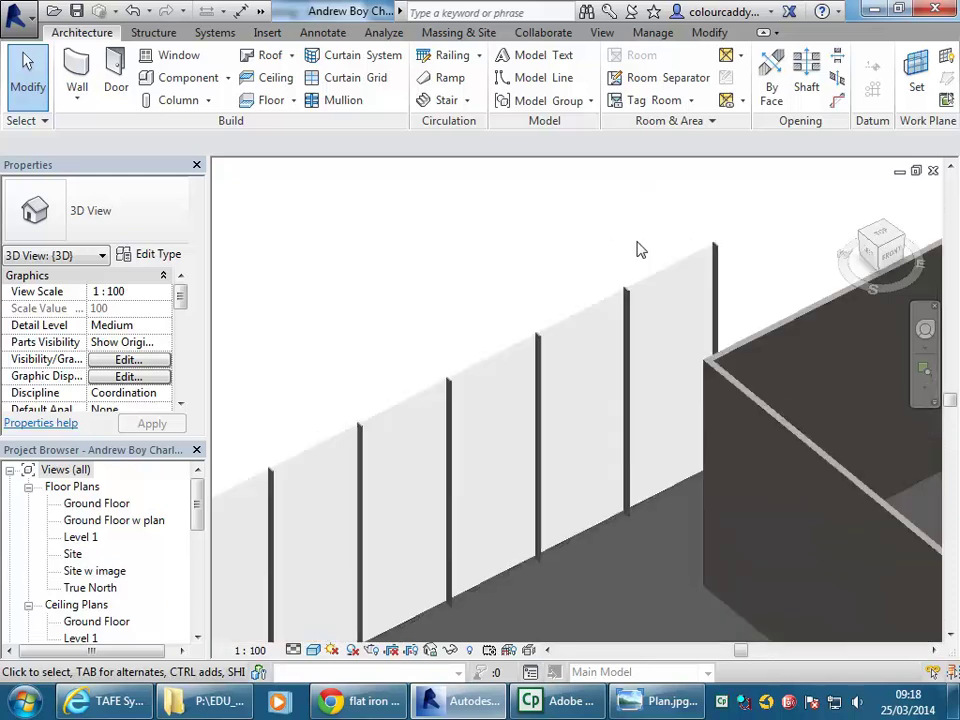
{"action": "scroll", "coordinate": [607, 352], "scroll_direction": "up", "scroll_amount": 2}
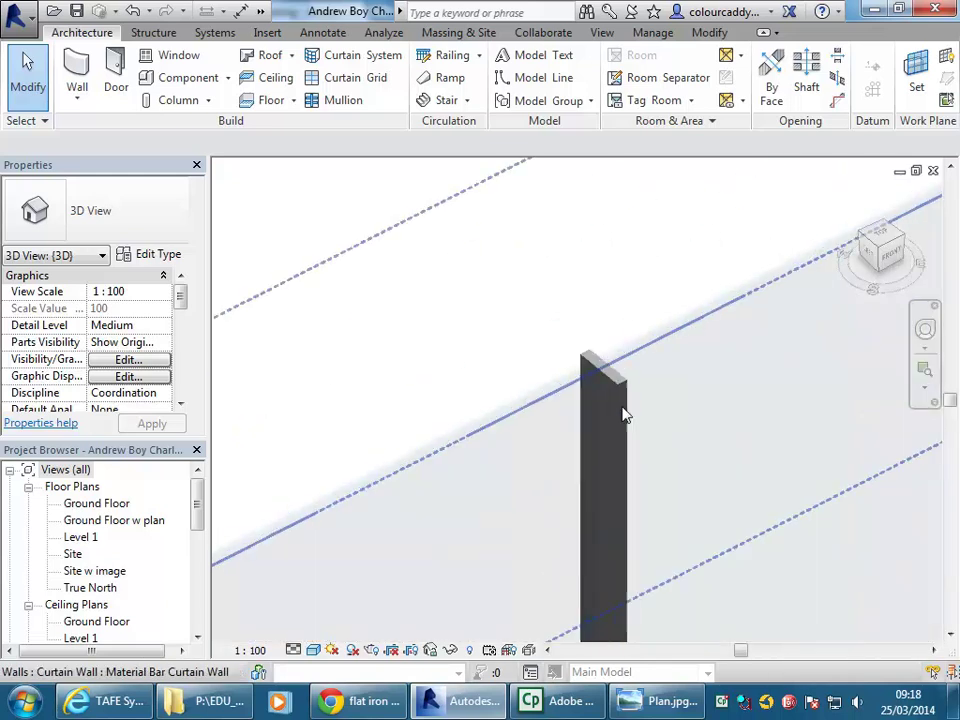
{"action": "scroll", "coordinate": [594, 294], "scroll_direction": "down", "scroll_amount": 5}
{"action": "scroll", "coordinate": [729, 240], "scroll_direction": "down", "scroll_amount": 3}
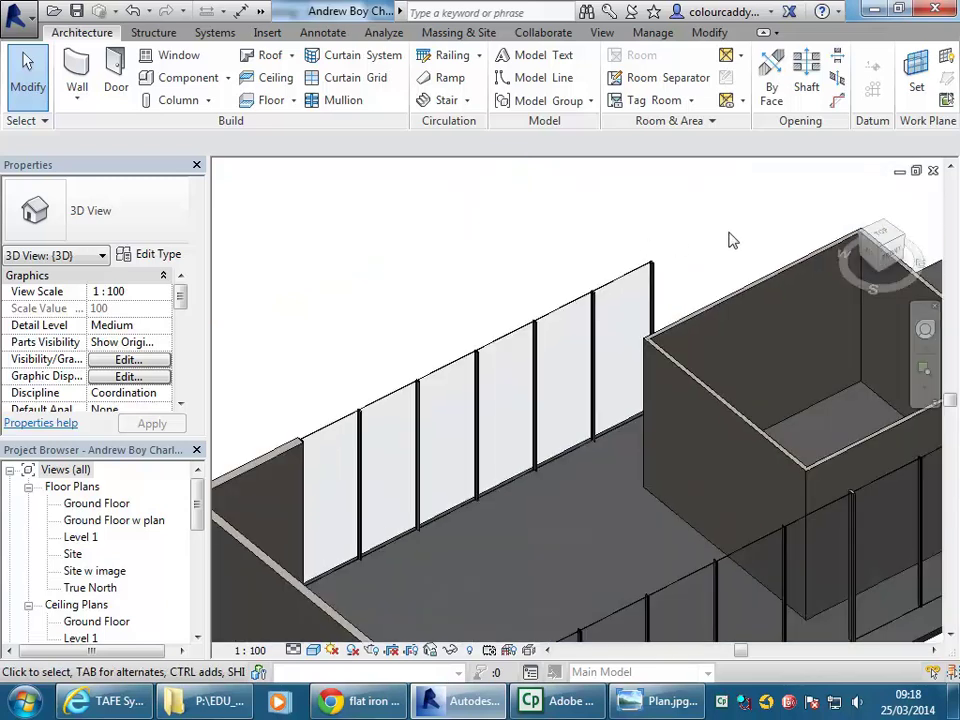
{"action": "middle_click_drag", "start_coordinate": [489, 369], "coordinate": [553, 326]}
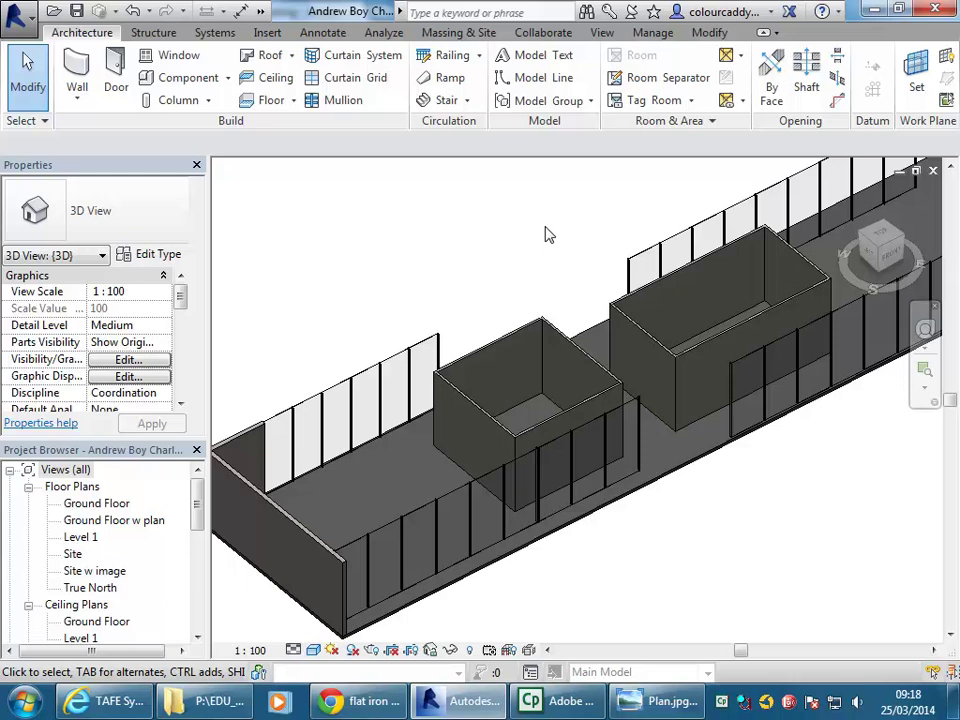
{"action": "scroll", "coordinate": [548, 235], "scroll_direction": "down", "scroll_amount": 1}
{"action": "middle_click_drag", "start_coordinate": [548, 235], "coordinate": [521, 319]}
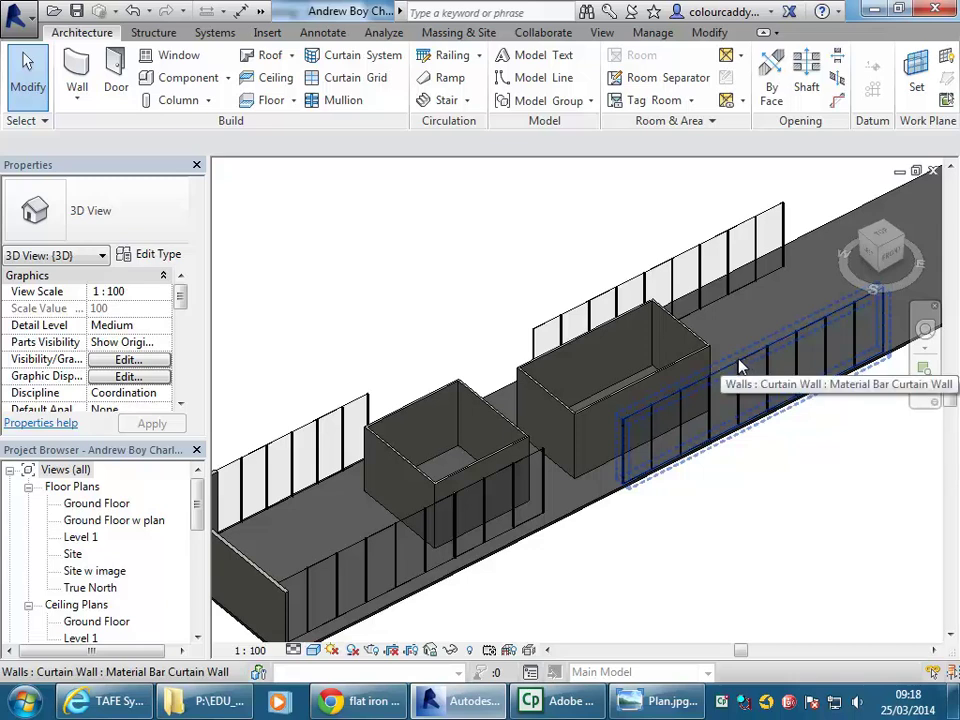
{"action": "middle_click_drag", "start_coordinate": [454, 291], "coordinate": [472, 275]}
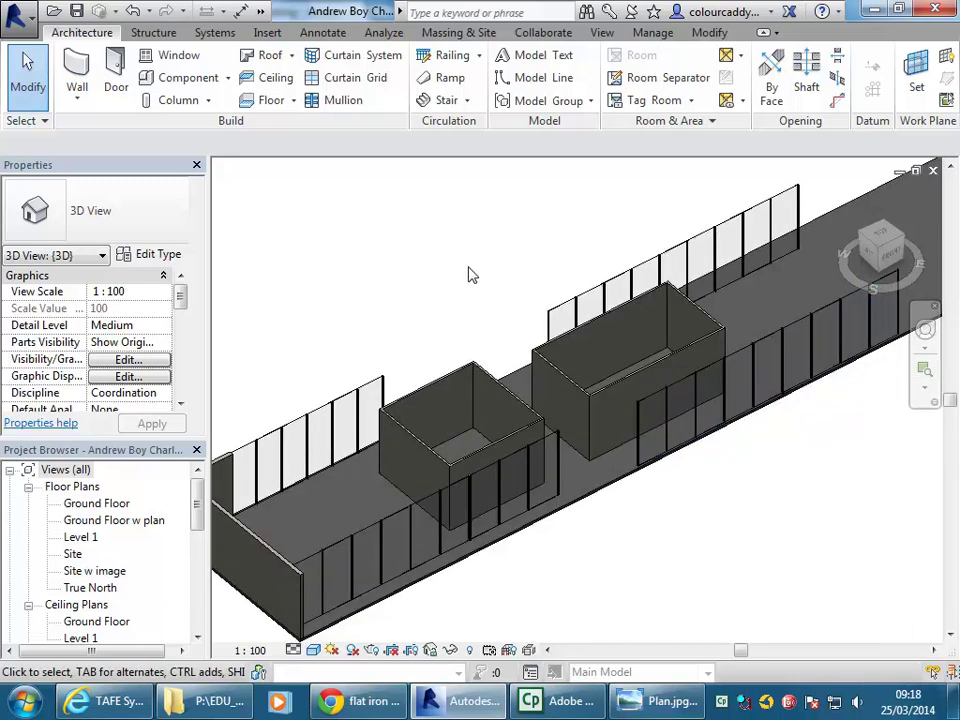
- Cycle through the open views to the perspective 3D view showing the Blade Curtain Wall
{"action": "key", "text": "ctrl+Tab"}
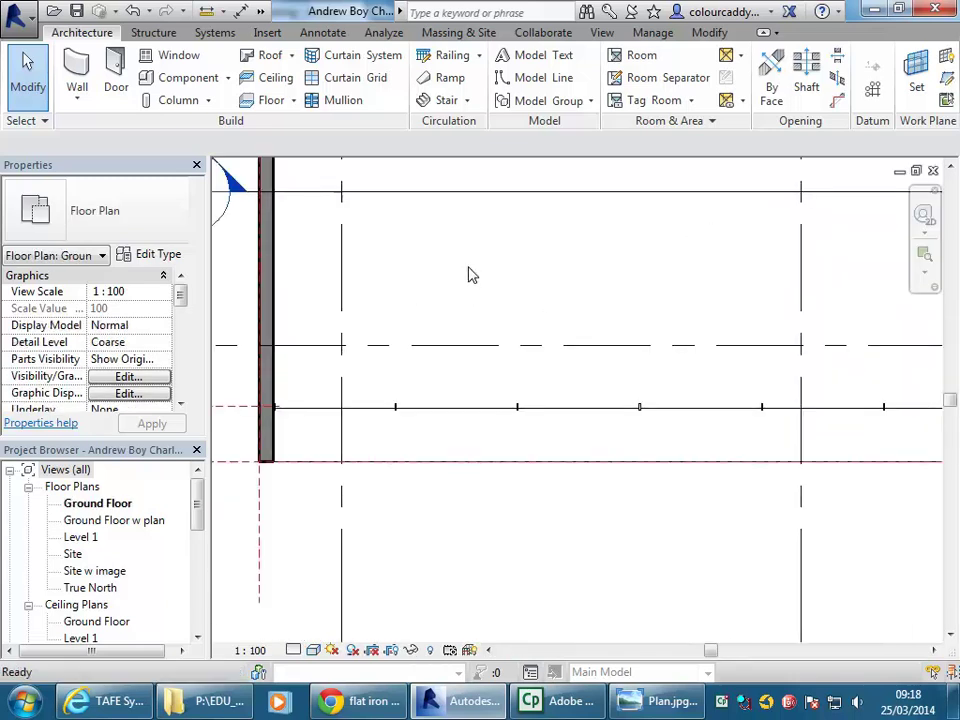
{"action": "key", "text": "ctrl+Tab"}
{"action": "key", "text": "ctrl+Tab"}
{"action": "key", "text": "ctrl+Tab"}
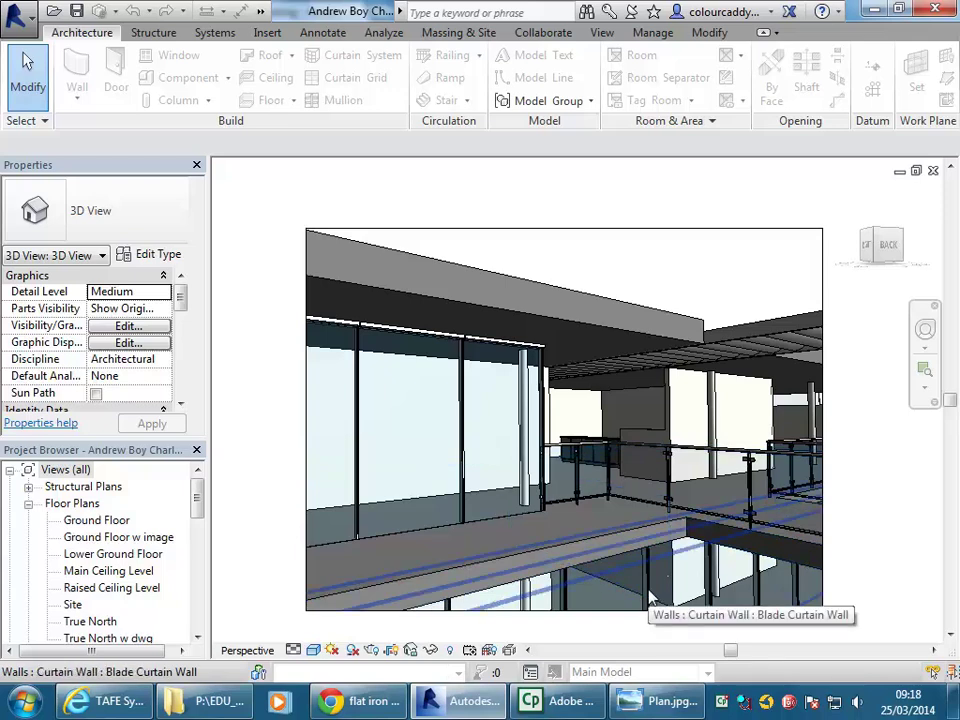
- Browse the reference images from the plan through to exterior photo DSC03534 to examine the building's glazing, and return to the Revit model
{"action": "left_click", "coordinate": [652, 704]}
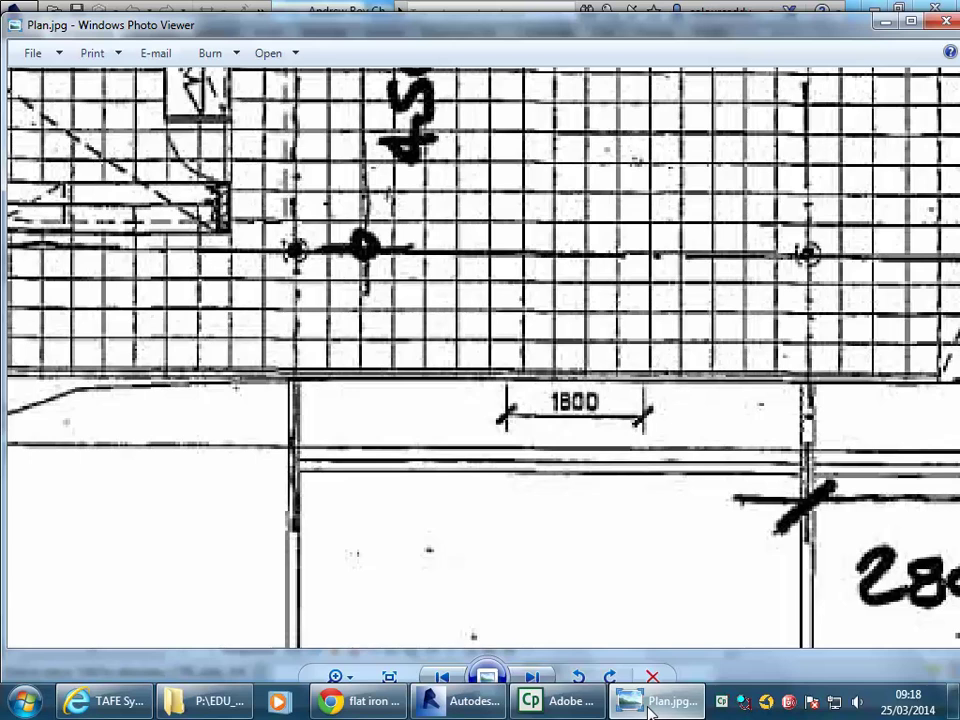
{"action": "left_click", "coordinate": [531, 677]}
{"action": "left_click", "coordinate": [531, 677]}
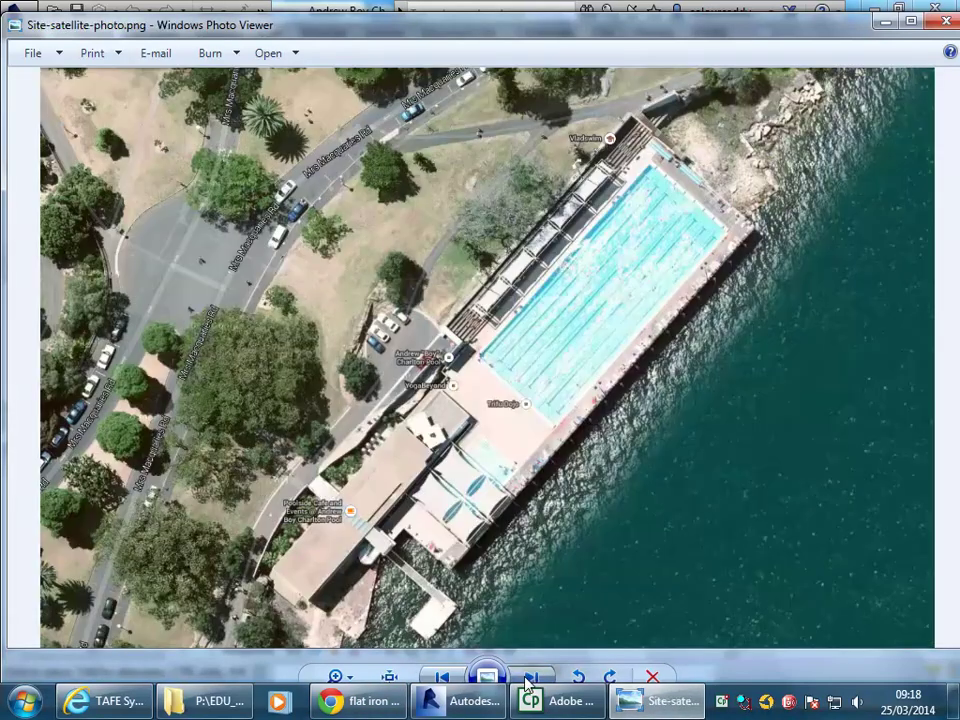
{"action": "left_click", "coordinate": [531, 677]}
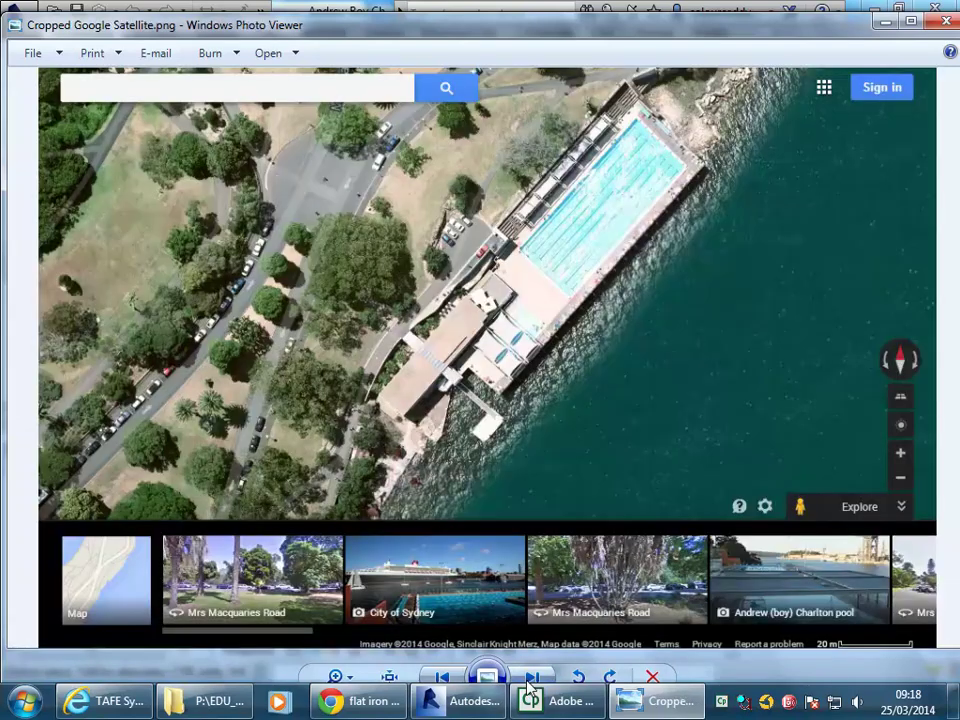
{"action": "left_click", "coordinate": [531, 677]}
{"action": "left_click", "coordinate": [531, 677]}
{"action": "left_click", "coordinate": [531, 677]}
{"action": "left_click", "coordinate": [531, 677]}
{"action": "left_click", "coordinate": [531, 677]}
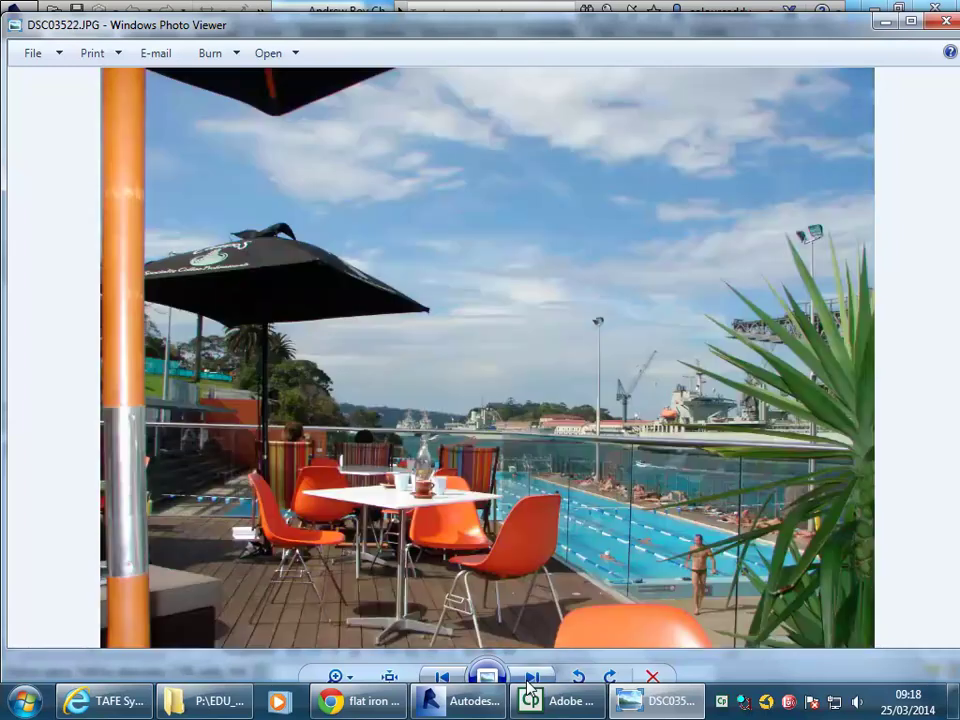
{"action": "left_click", "coordinate": [531, 677]}
{"action": "left_click", "coordinate": [531, 677]}
{"action": "left_click", "coordinate": [531, 677]}
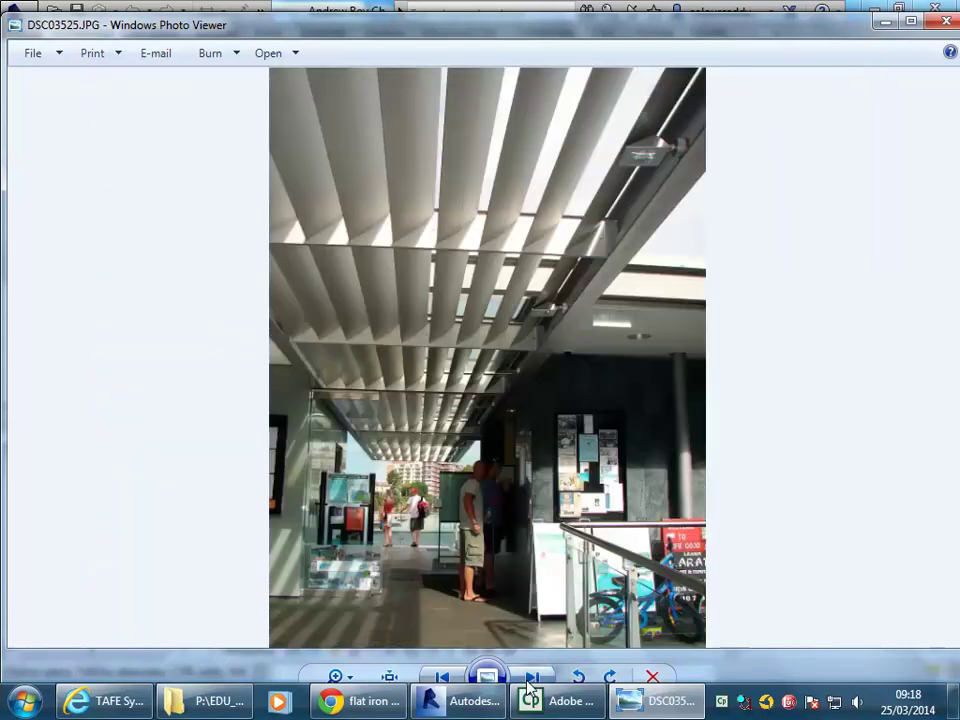
{"action": "left_click", "coordinate": [531, 677]}
{"action": "left_click", "coordinate": [531, 677]}
{"action": "left_click", "coordinate": [531, 677]}
{"action": "left_click", "coordinate": [531, 677]}
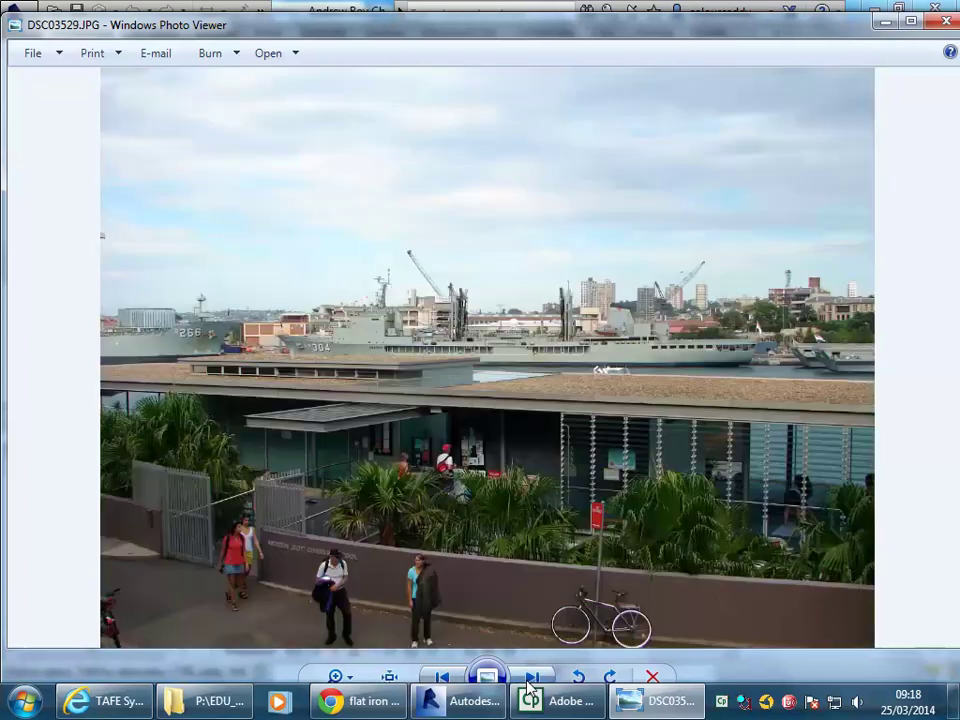
{"action": "left_click", "coordinate": [531, 677]}
{"action": "left_click", "coordinate": [531, 677]}
{"action": "left_click", "coordinate": [531, 677]}
{"action": "left_click", "coordinate": [531, 677]}
{"action": "left_click", "coordinate": [531, 677]}
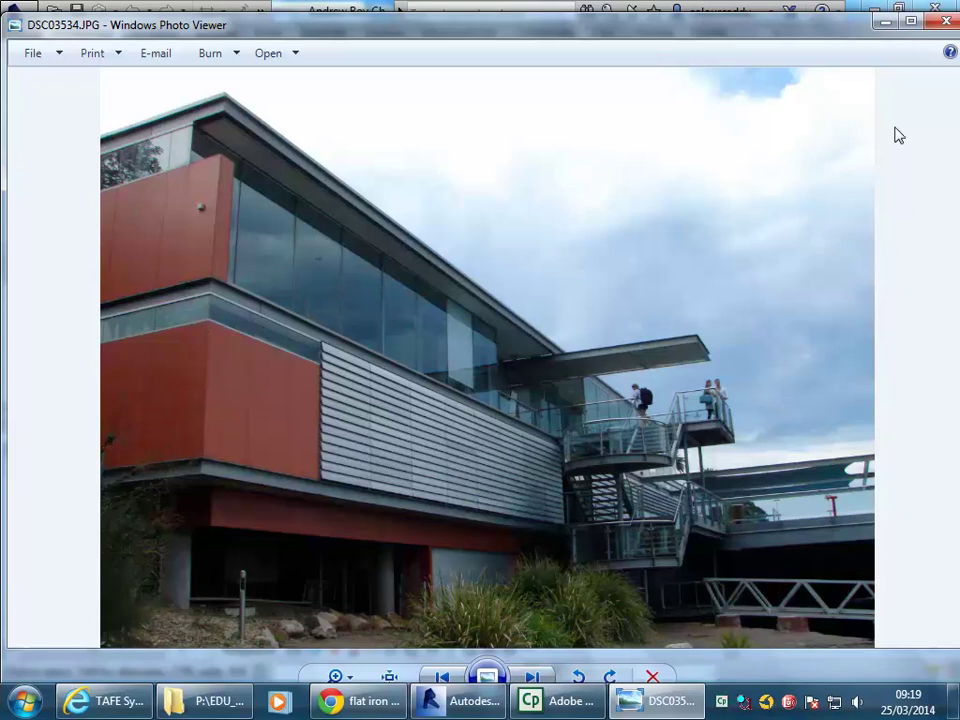
{"action": "left_click", "coordinate": [885, 20]}
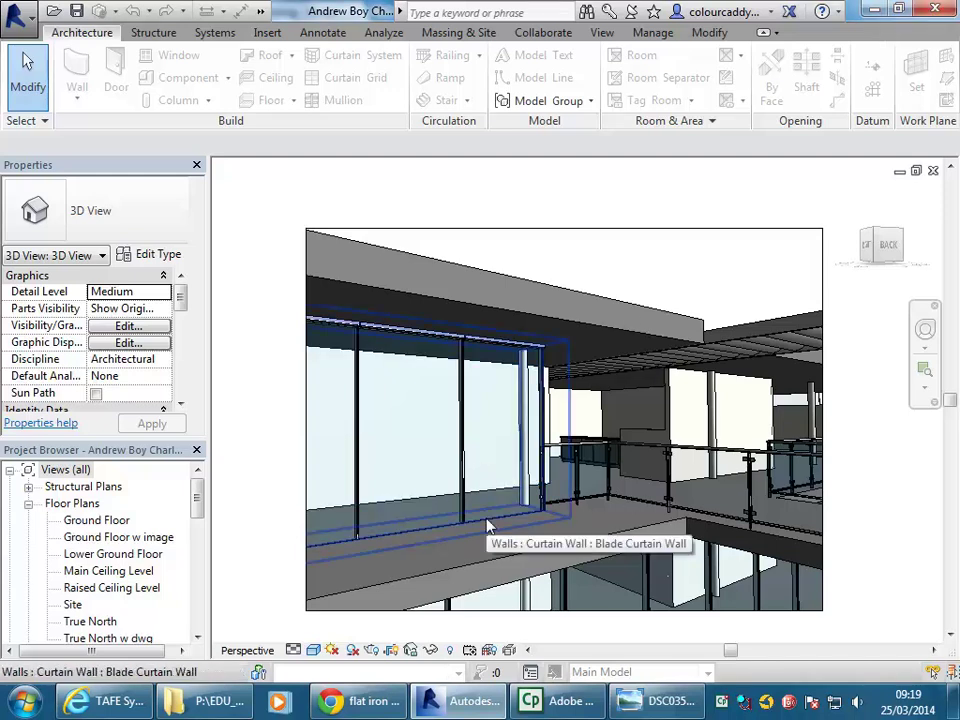
- Examine the mullions of the front Material Bar Curtain Wall up close in the {3D} view
{"action": "key", "text": "ctrl+Tab"}
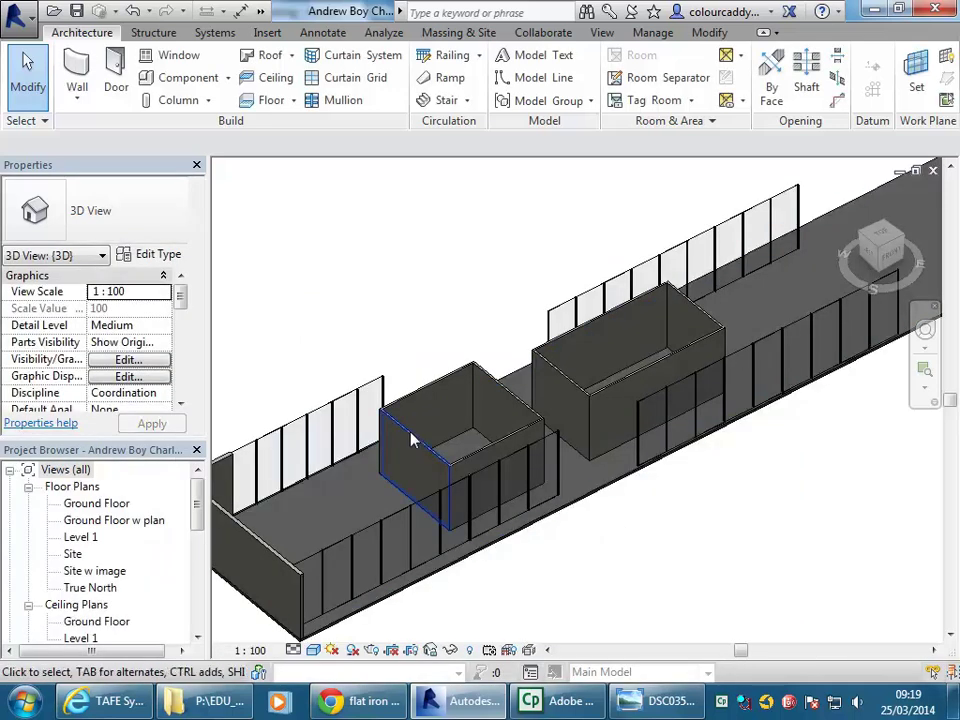
{"action": "middle_click_drag", "start_coordinate": [401, 544], "coordinate": [418, 545]}
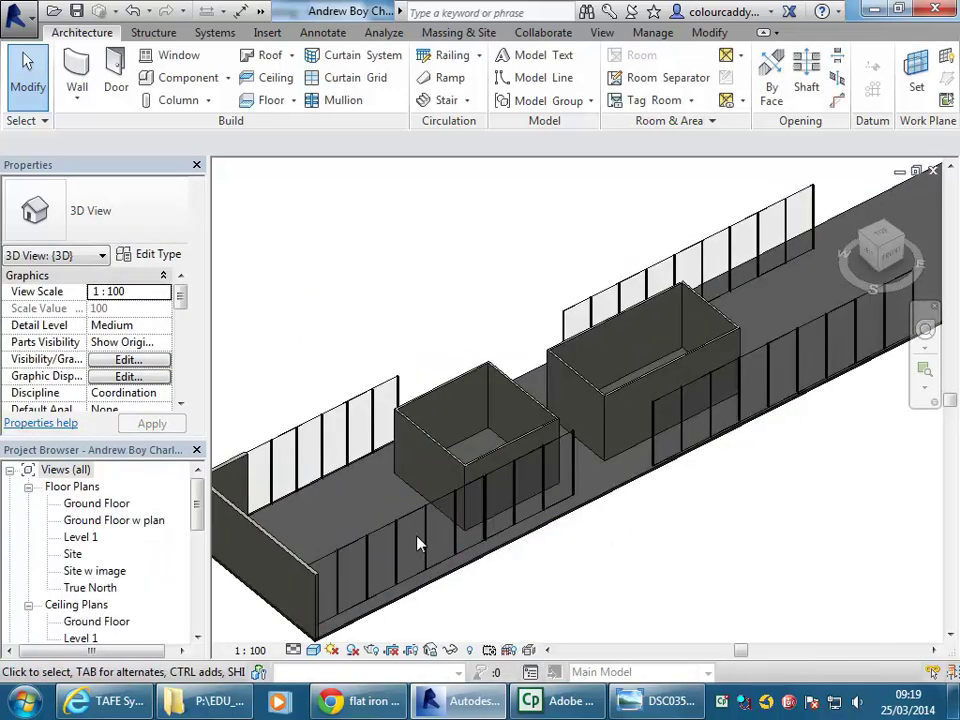
{"action": "scroll", "coordinate": [418, 545], "scroll_direction": "up", "scroll_amount": 5}
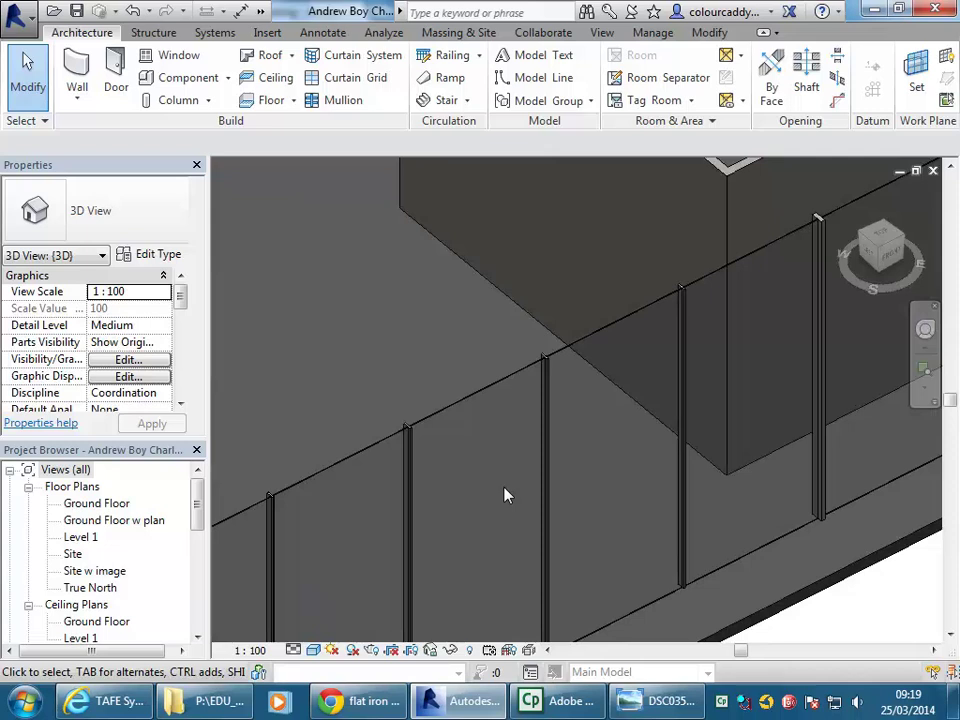
{"action": "scroll", "coordinate": [538, 414], "scroll_direction": "up", "scroll_amount": 4}
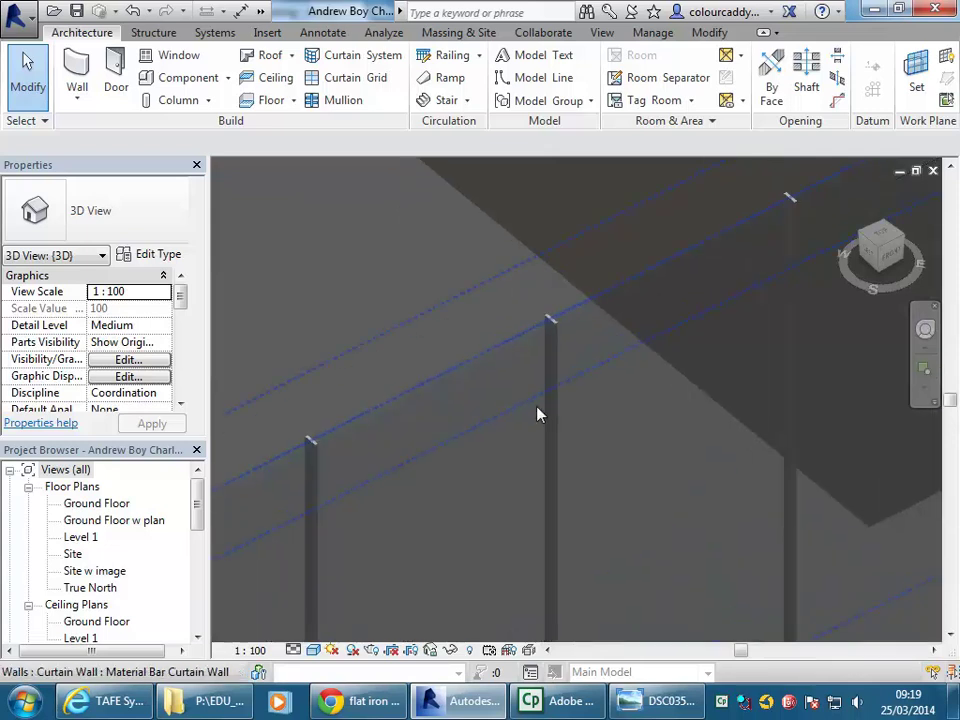
{"action": "middle_click_drag", "start_coordinate": [521, 268], "coordinate": [486, 462]}
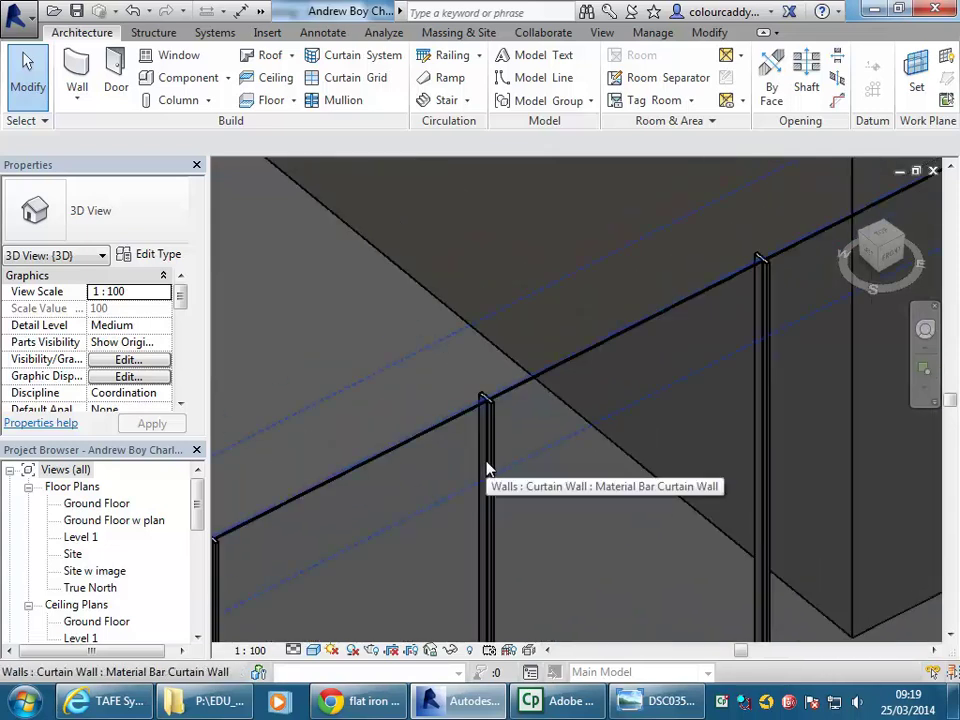
{"action": "middle_click_drag", "start_coordinate": [495, 534], "coordinate": [531, 343]}
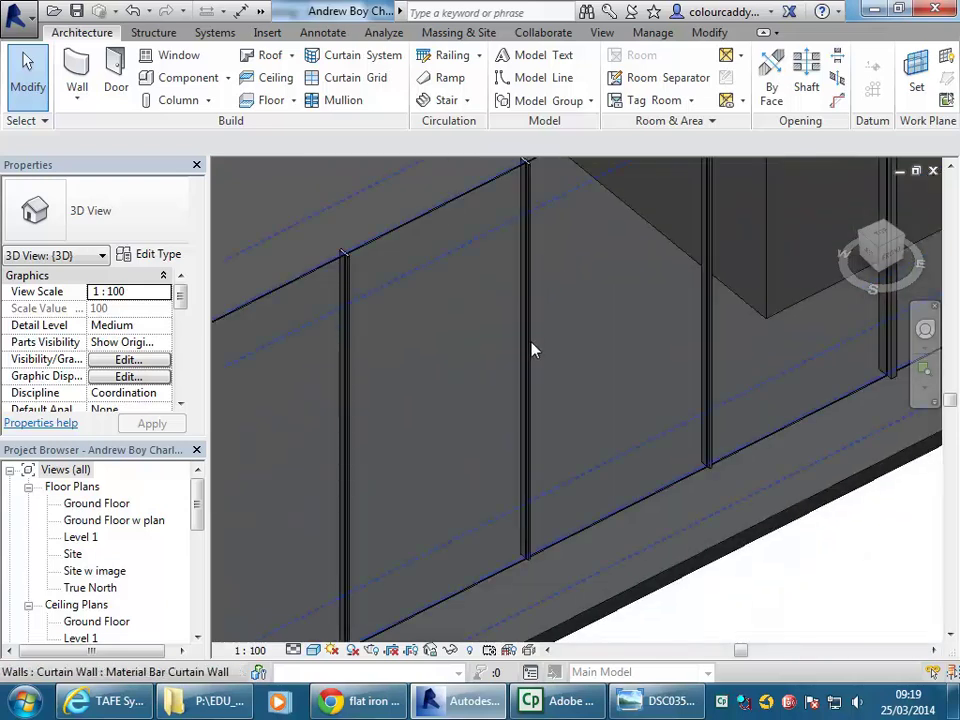
{"action": "scroll", "coordinate": [536, 450], "scroll_direction": "down", "scroll_amount": 3}
- Draw a Curtain Wall 6mm Thk Glazing wall about 11500 mm long at 21° in the empty area behind the building
{"action": "middle_click_drag", "start_coordinate": [377, 240], "coordinate": [197, 118]}
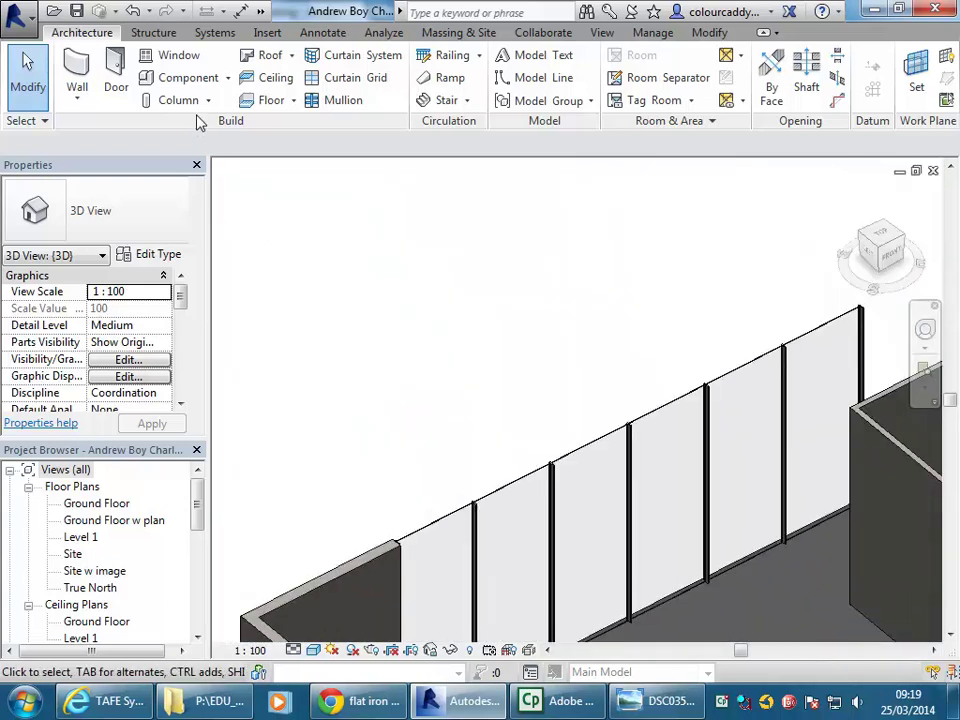
{"action": "left_click", "coordinate": [76, 78]}
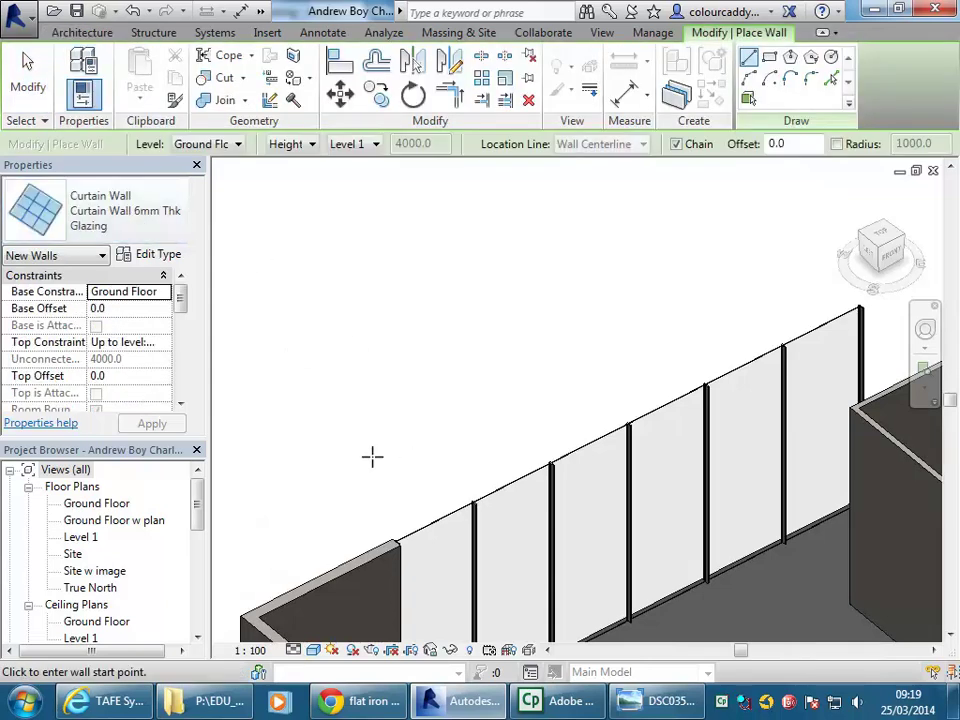
{"action": "left_click", "coordinate": [322, 434]}
{"action": "scroll", "coordinate": [440, 380], "scroll_direction": "down", "scroll_amount": 2}
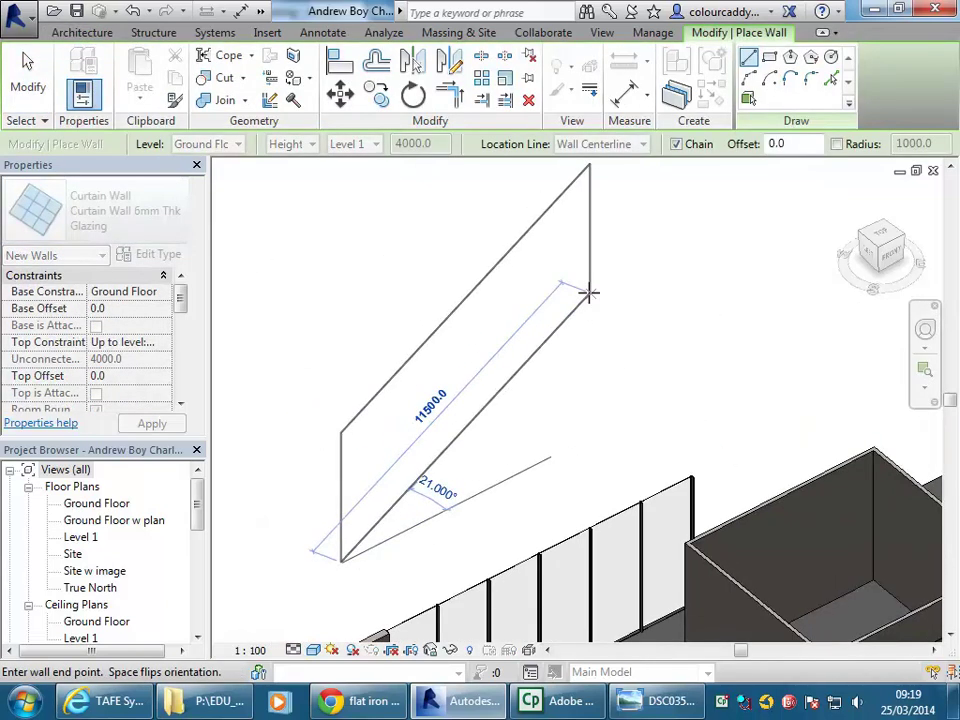
{"action": "right_click", "coordinate": [468, 254]}
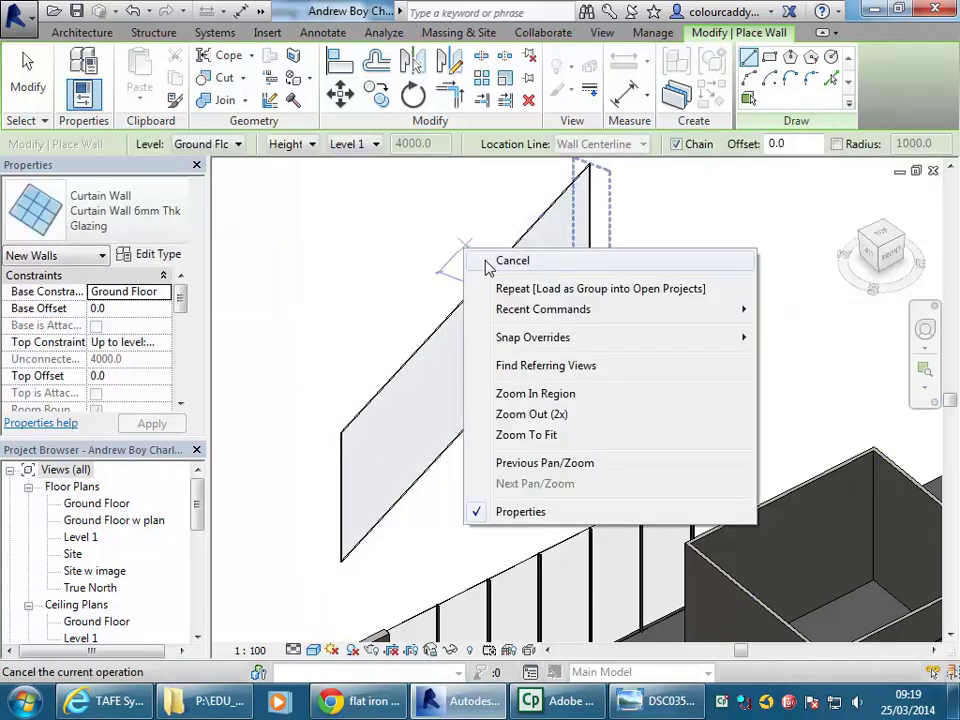
{"action": "left_click", "coordinate": [512, 261]}
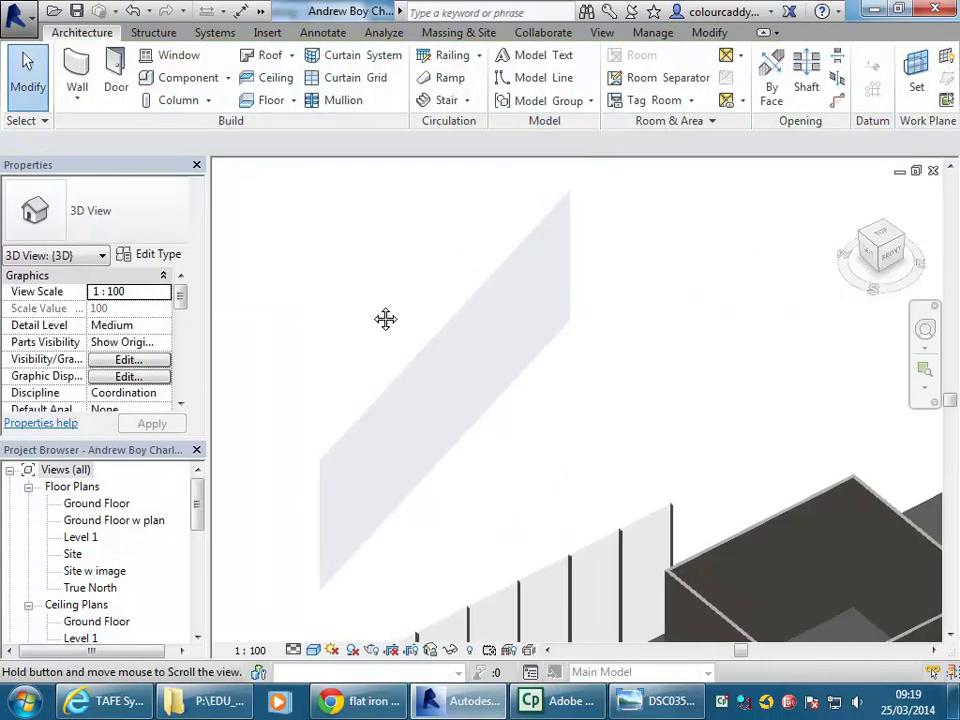
- Place six vertical curtain grid lines along the new glazing wall, spacing the first three about 1500 mm apart and the others wider
{"action": "left_click", "coordinate": [348, 80]}
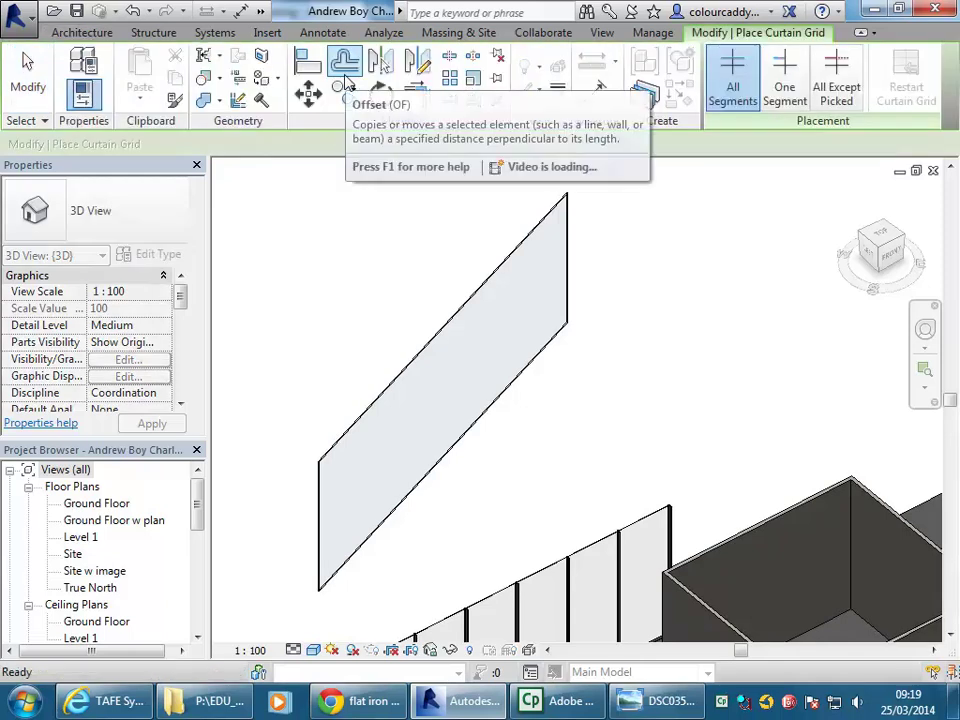
{"action": "left_click", "coordinate": [352, 553]}
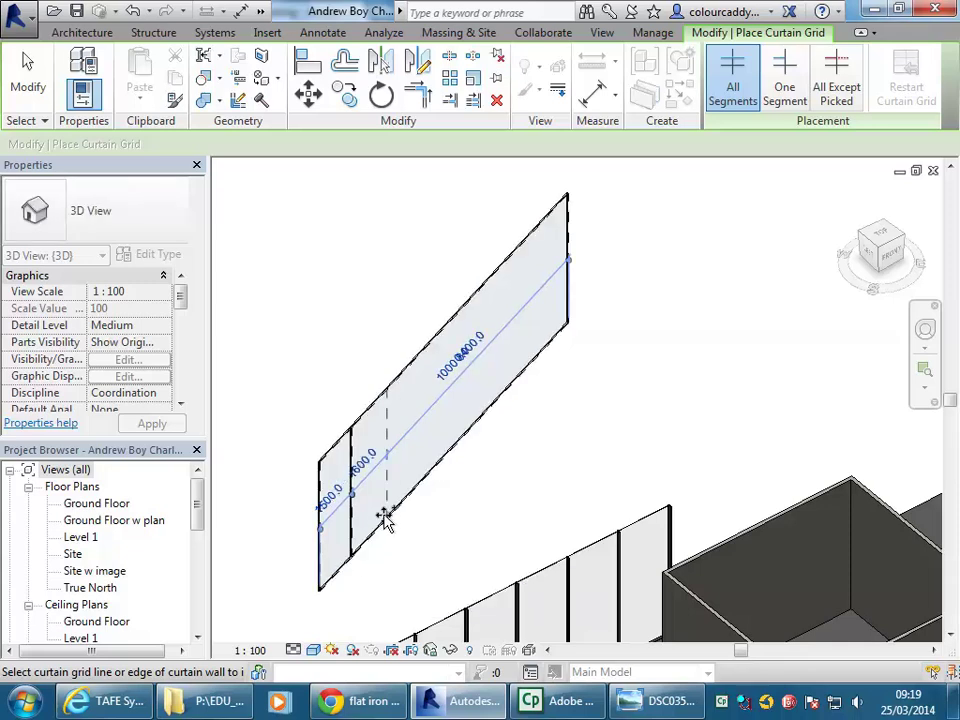
{"action": "left_click", "coordinate": [383, 515]}
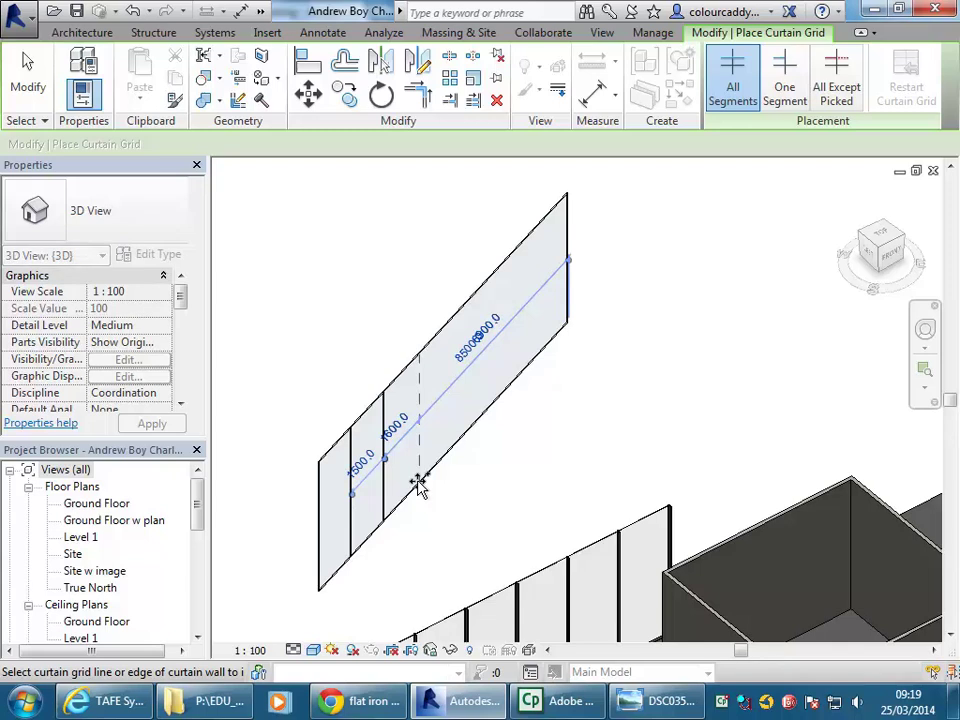
{"action": "left_click", "coordinate": [418, 482]}
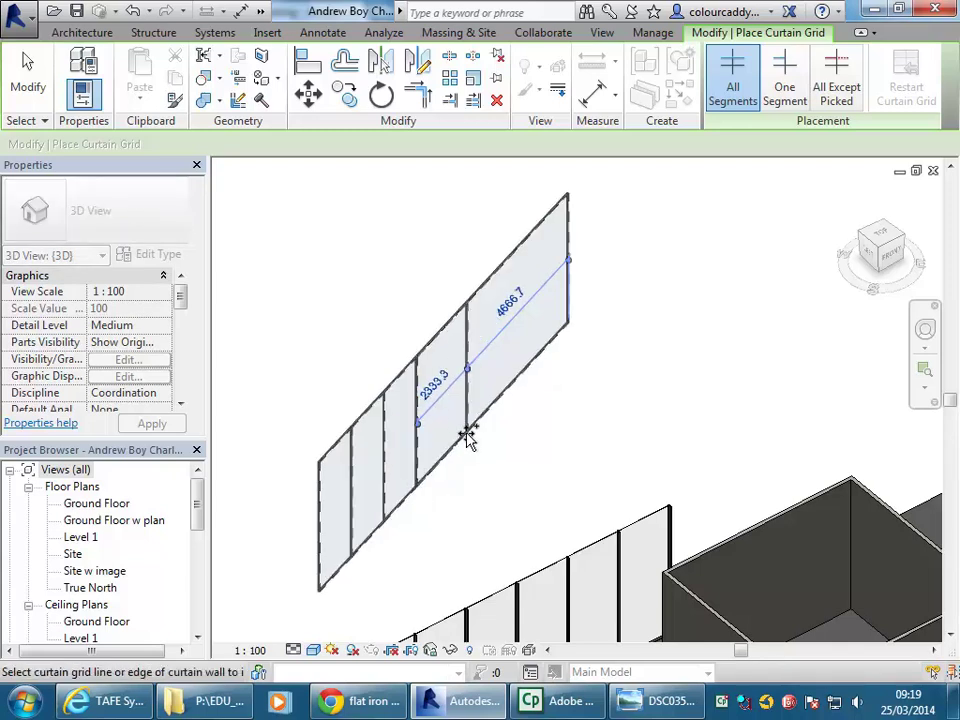
{"action": "left_click", "coordinate": [467, 438]}
{"action": "left_click", "coordinate": [508, 386]}
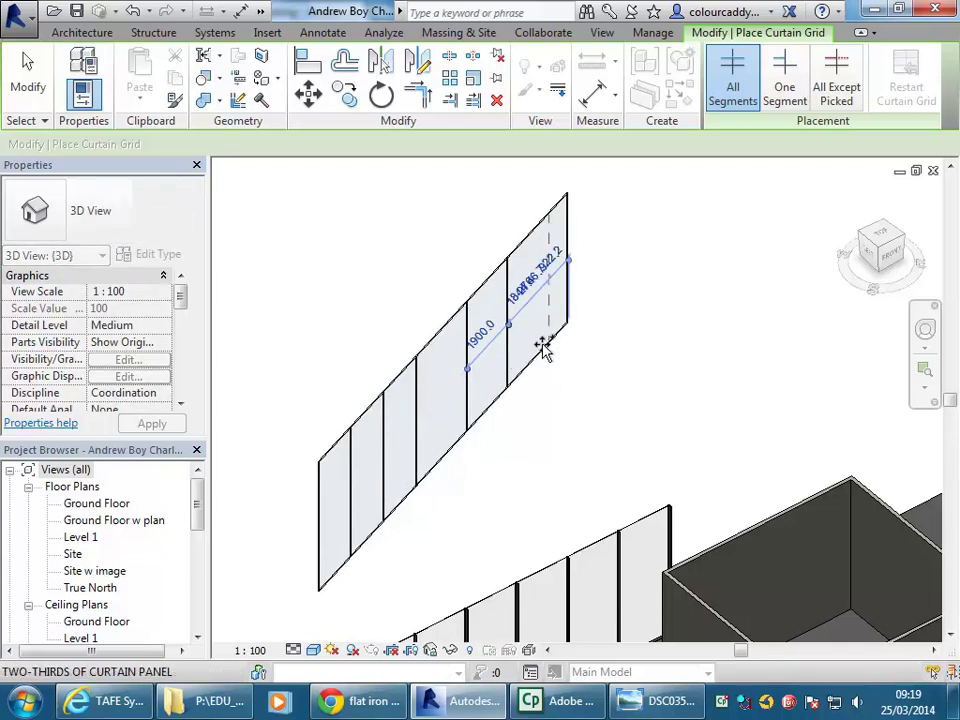
{"action": "right_click", "coordinate": [396, 189]}
{"action": "left_click", "coordinate": [428, 203]}
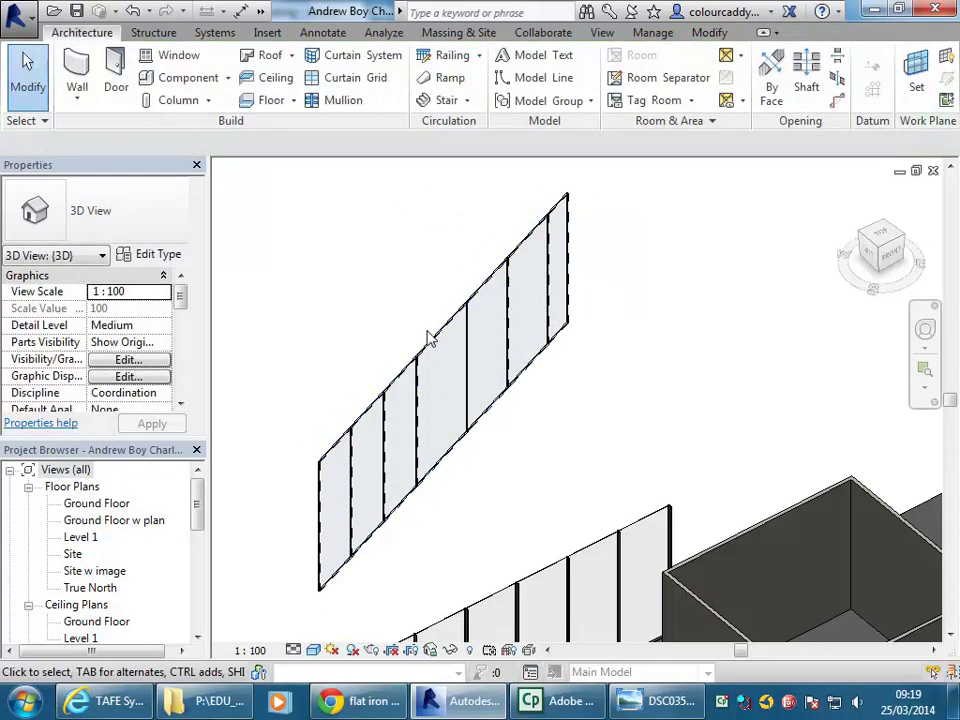
- Review the vertical and horizontal grid layout settings in the new glazing wall's type properties, leaving them unchanged
{"action": "left_click", "coordinate": [428, 338]}
{"action": "left_click", "coordinate": [170, 254]}
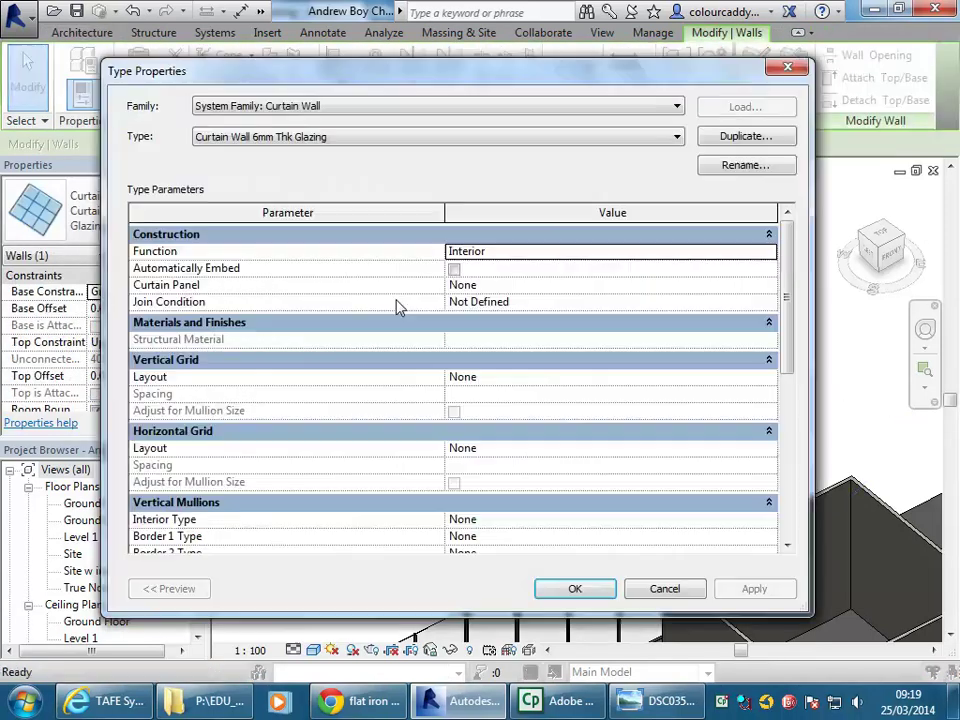
{"action": "left_click", "coordinate": [505, 378]}
{"action": "left_click", "coordinate": [522, 448]}
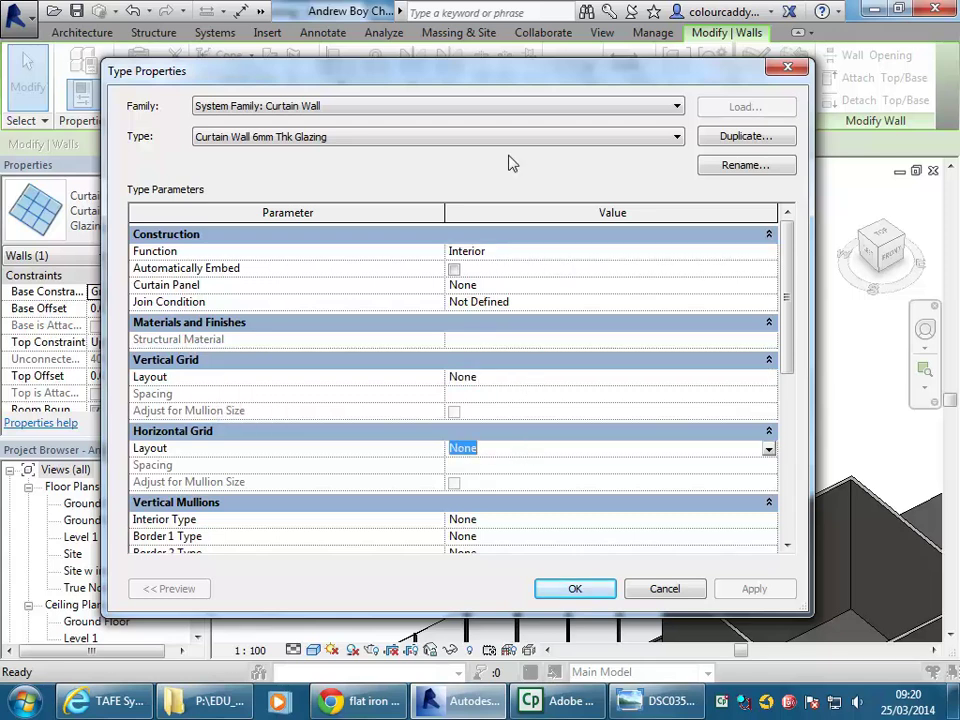
{"action": "left_click", "coordinate": [664, 589]}
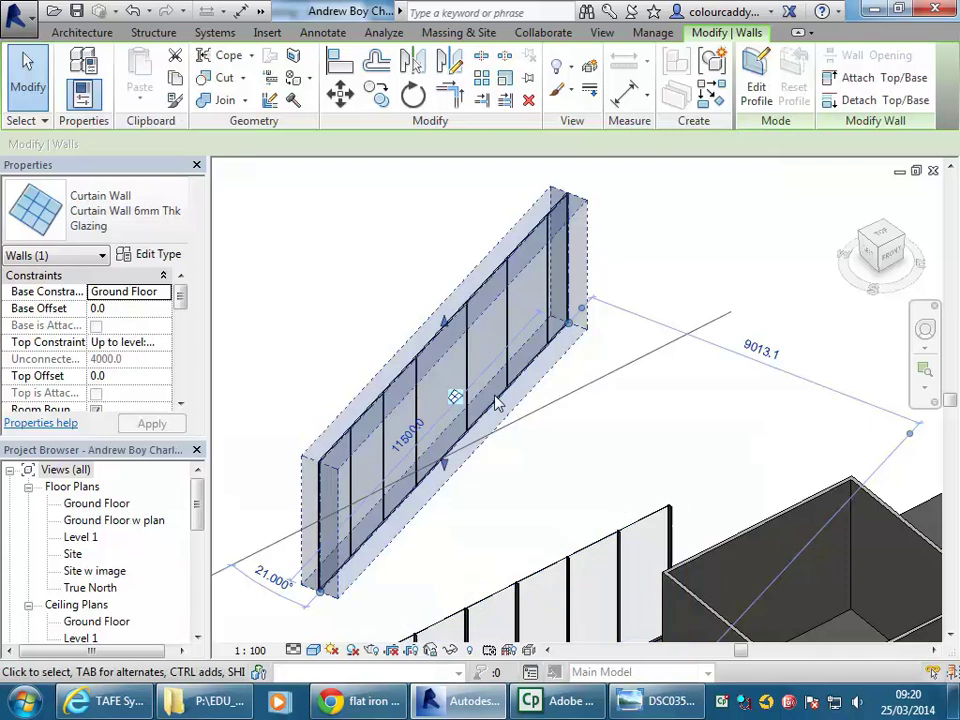
{"action": "left_click", "coordinate": [323, 187]}
- Place Rectangular Mullion 50 x 150mm mullions on the two middle grid lines of the new glazing wall
{"action": "left_click", "coordinate": [338, 99]}
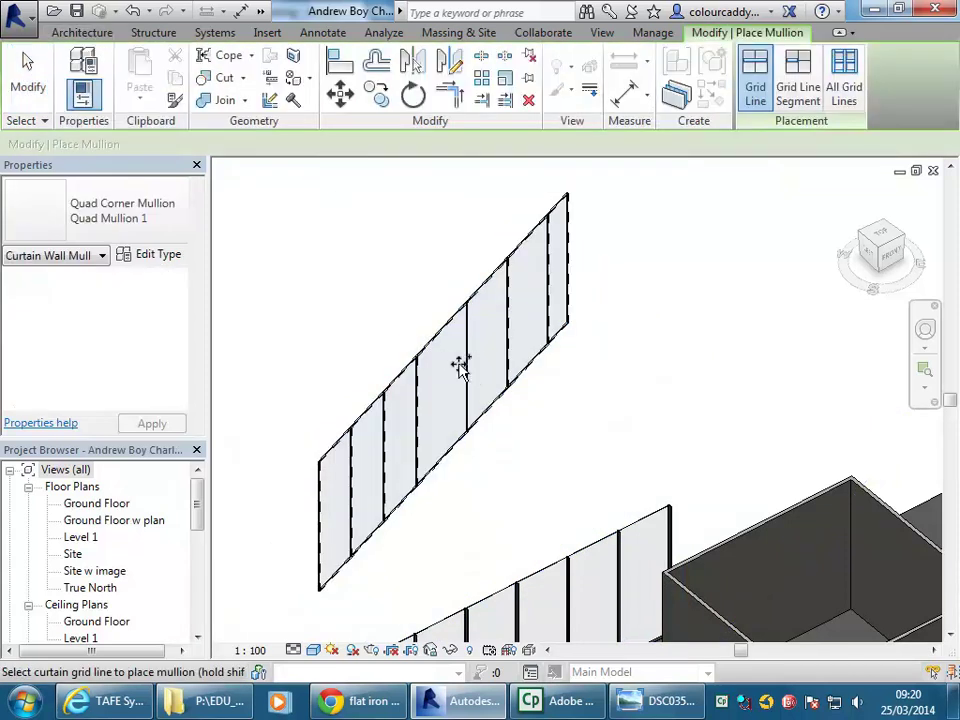
{"action": "left_click", "coordinate": [138, 230]}
{"action": "left_click", "coordinate": [81, 403]}
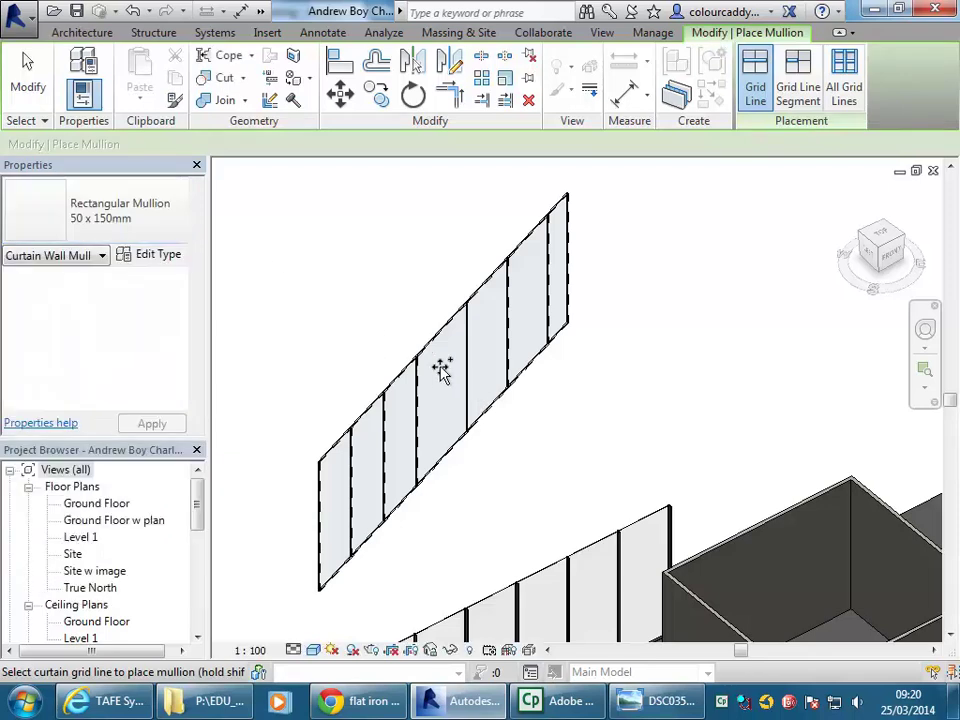
{"action": "left_click", "coordinate": [468, 354]}
{"action": "left_click", "coordinate": [416, 395]}
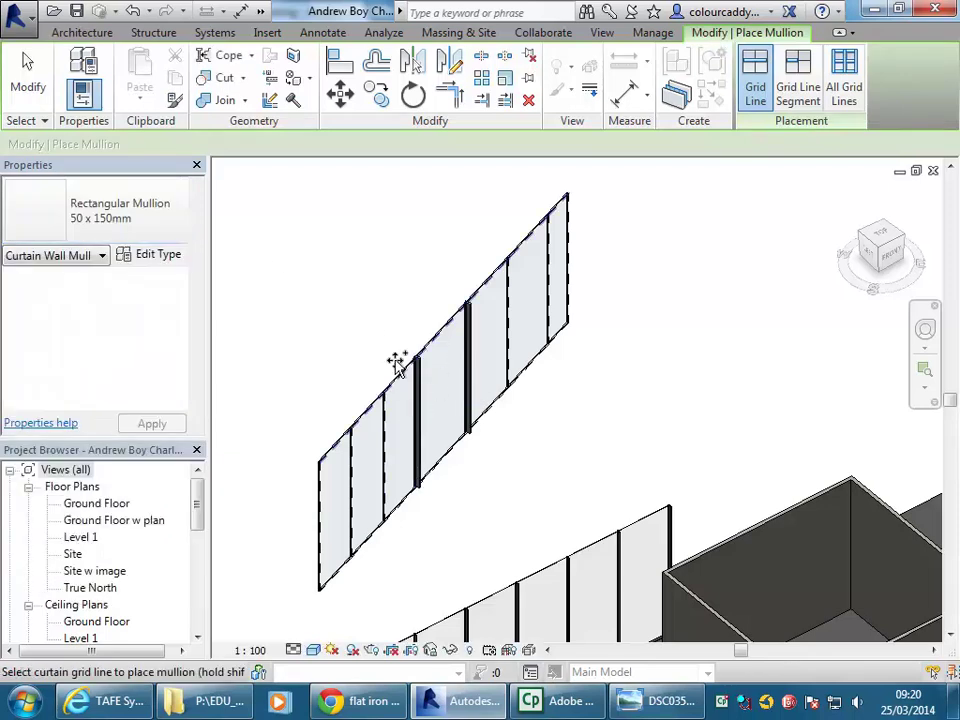
{"action": "right_click", "coordinate": [300, 222]}
{"action": "left_click", "coordinate": [362, 238]}
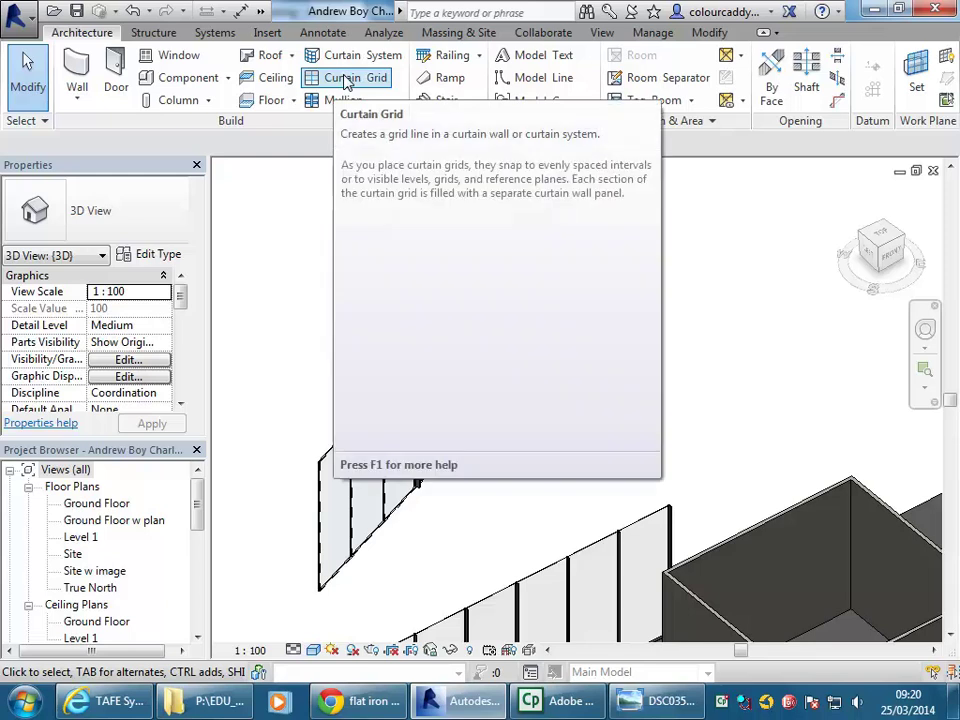
- Select the whole Curtain Wall 6mm Thk Glazing demonstration wall rather than its individual panels or grid lines, and clear the selection
{"action": "scroll", "coordinate": [489, 266], "scroll_direction": "up", "scroll_amount": 4}
{"action": "scroll", "coordinate": [490, 320], "scroll_direction": "up", "scroll_amount": 4}
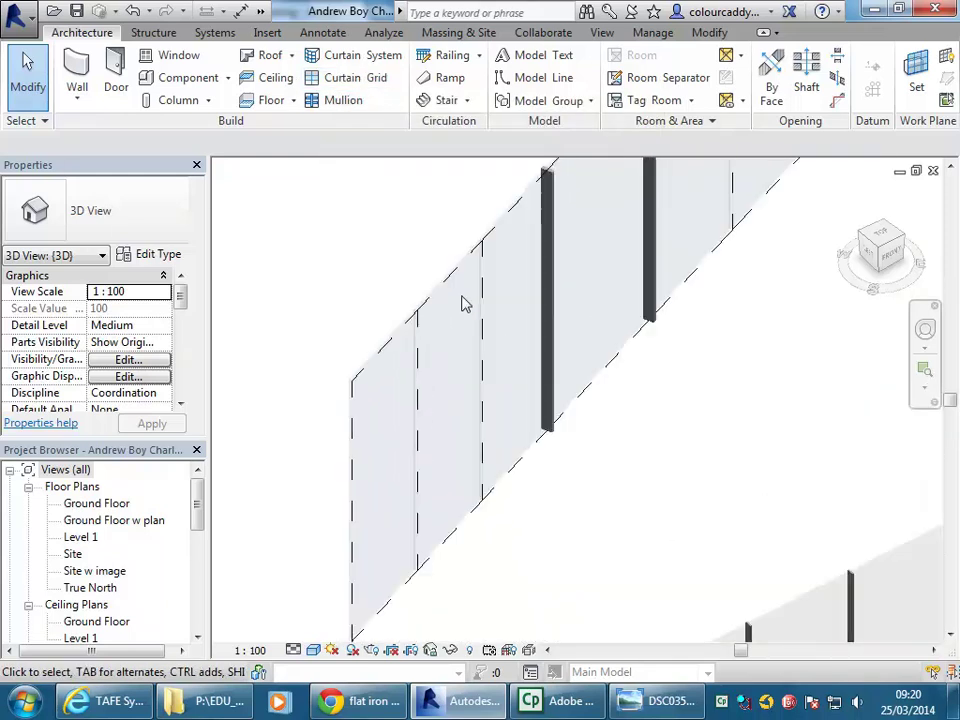
{"action": "key", "text": "Tab"}
{"action": "key", "text": "Tab"}
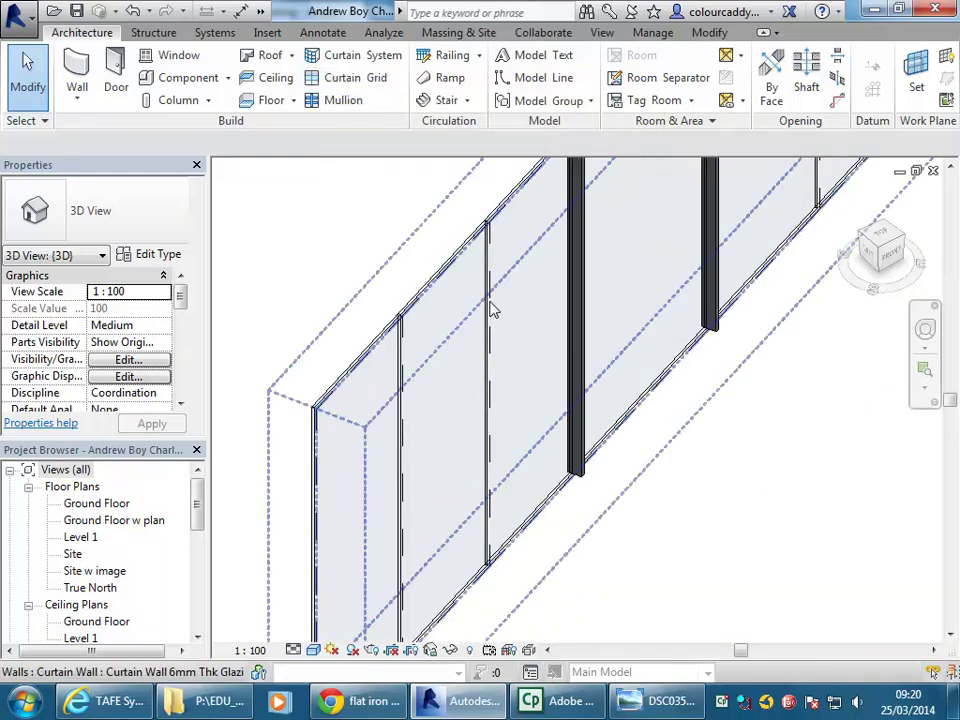
{"action": "key", "text": "Tab"}
{"action": "left_click", "coordinate": [491, 311]}
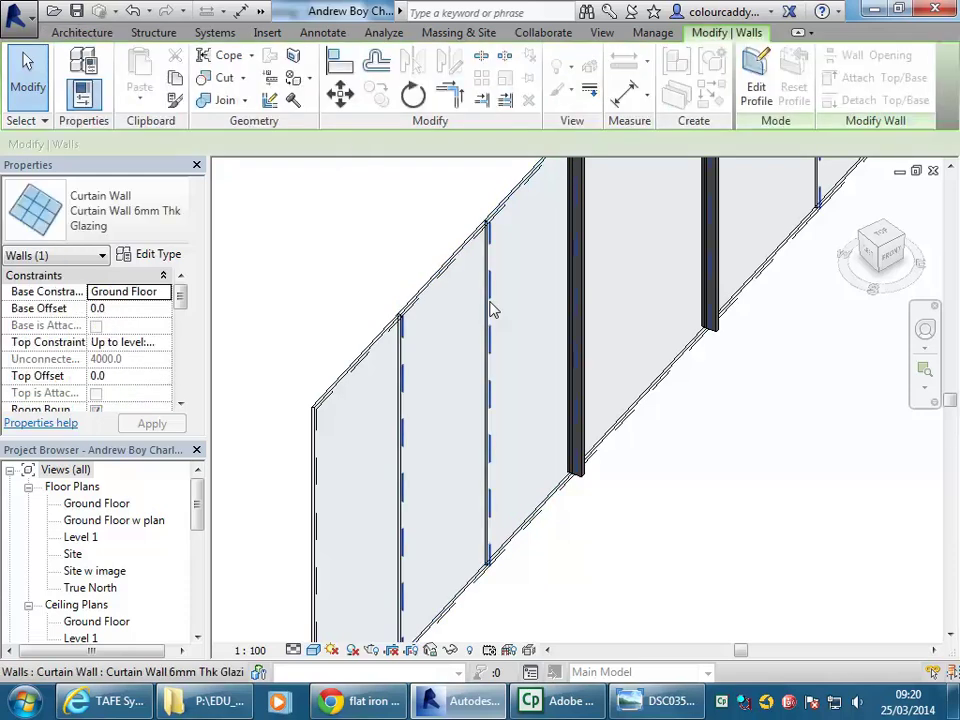
{"action": "scroll", "coordinate": [488, 298], "scroll_direction": "down", "scroll_amount": 4}
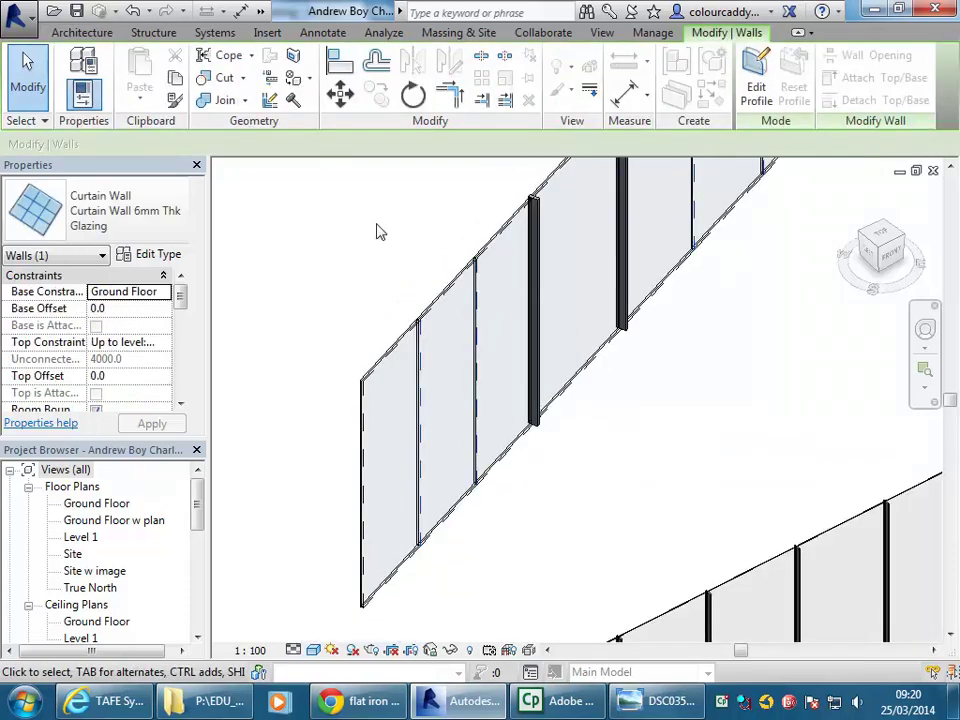
{"action": "left_click", "coordinate": [377, 231]}
- Move the second vertical grid line of the demonstration glazing wall closer to the first grid line
{"action": "key", "text": "Tab"}
{"action": "key", "text": "Tab"}
{"action": "key", "text": "Tab"}
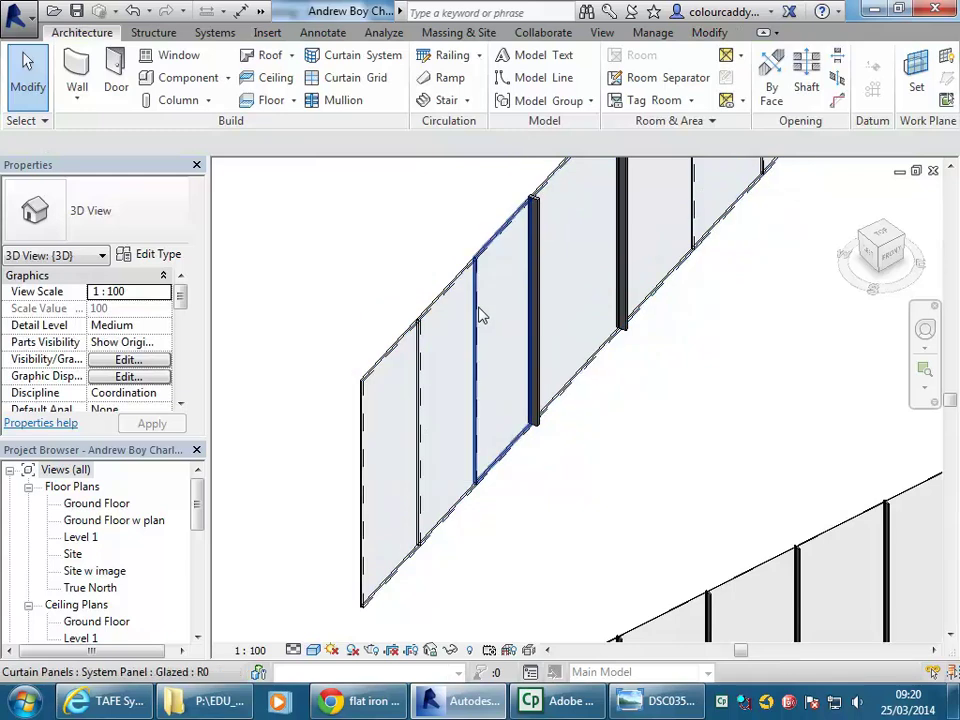
{"action": "left_click", "coordinate": [481, 316]}
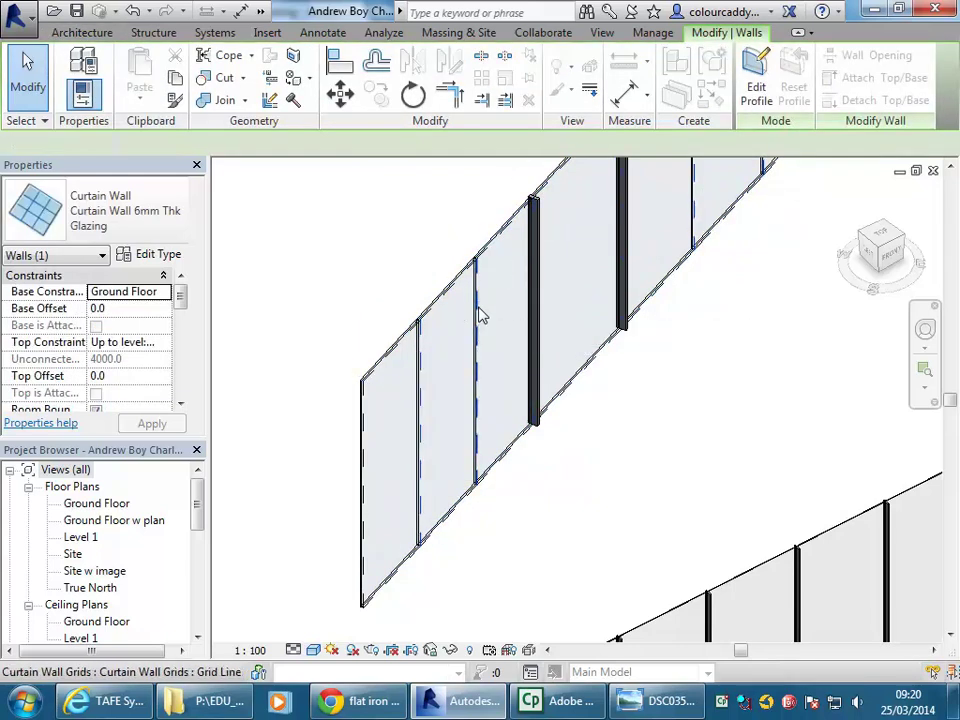
{"action": "left_click", "coordinate": [481, 316]}
{"action": "left_click_drag", "start_coordinate": [481, 316], "coordinate": [481, 346]}
{"action": "key", "text": "ctrl+z"}
{"action": "left_click", "coordinate": [584, 452]}
{"action": "scroll", "coordinate": [584, 452], "scroll_direction": "down", "scroll_amount": 2}
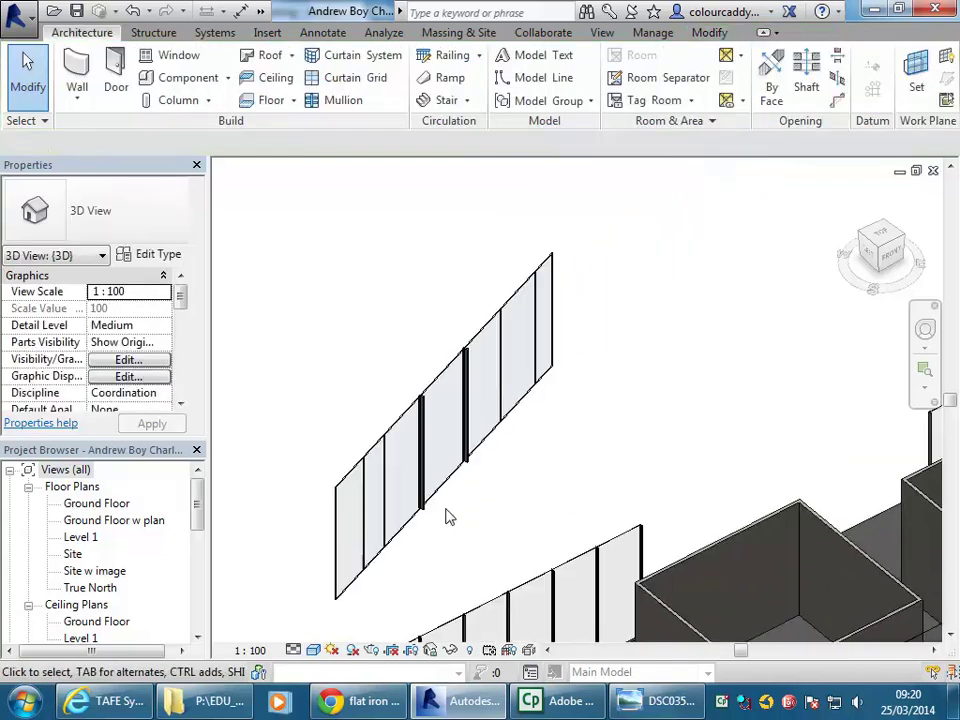
{"action": "left_click", "coordinate": [417, 420]}
{"action": "left_click", "coordinate": [377, 360]}
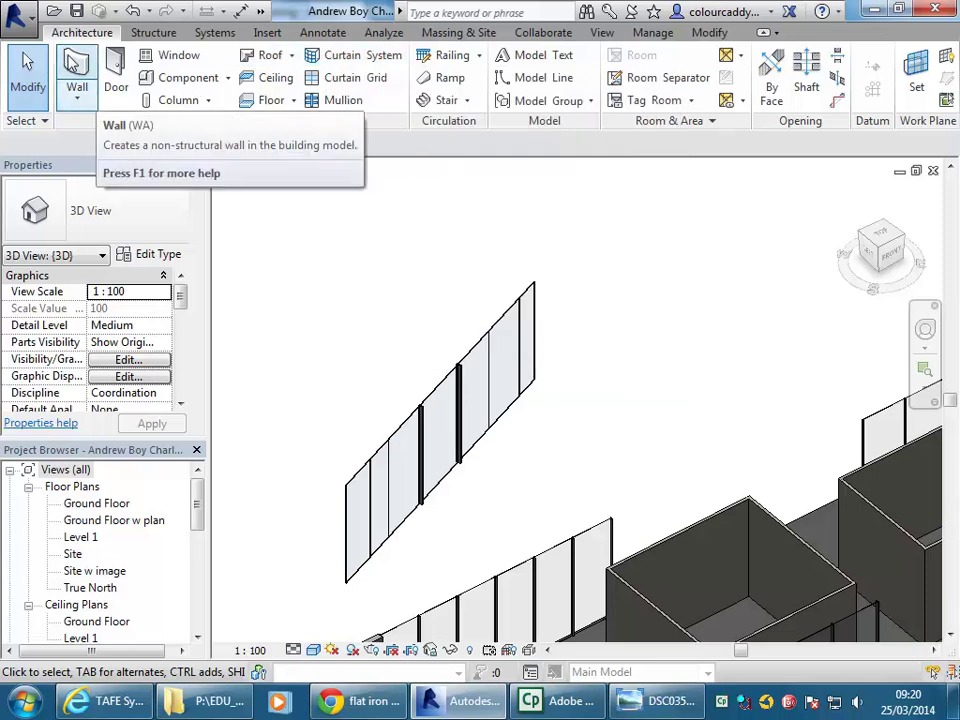
- Review the curtain wall types available for placing a new wall, without choosing or drawing one
{"action": "left_click", "coordinate": [75, 66]}
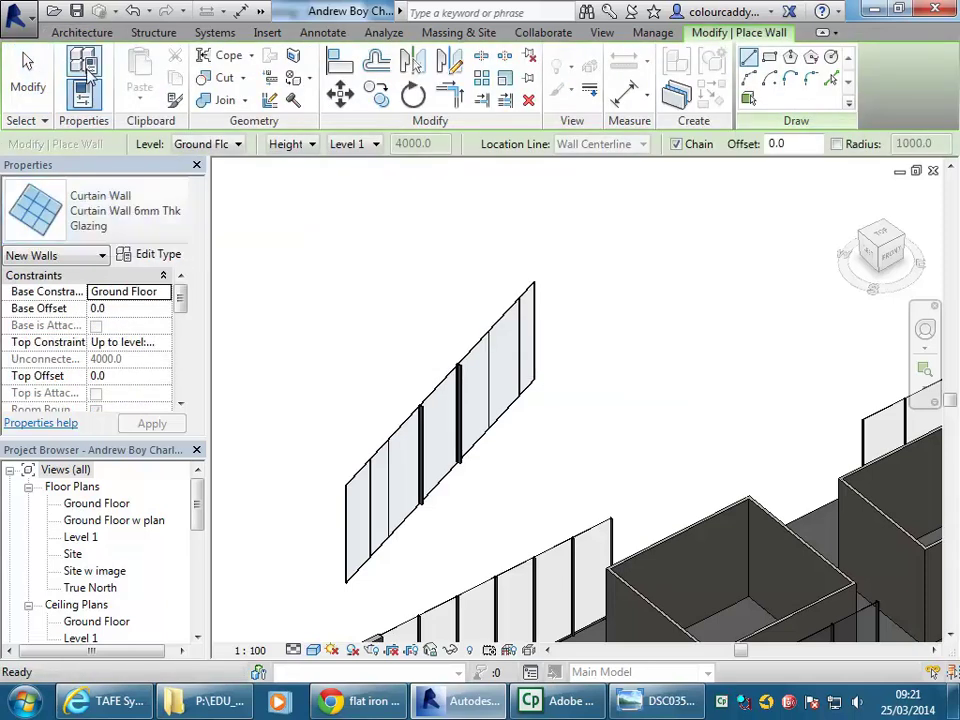
{"action": "left_click", "coordinate": [155, 232]}
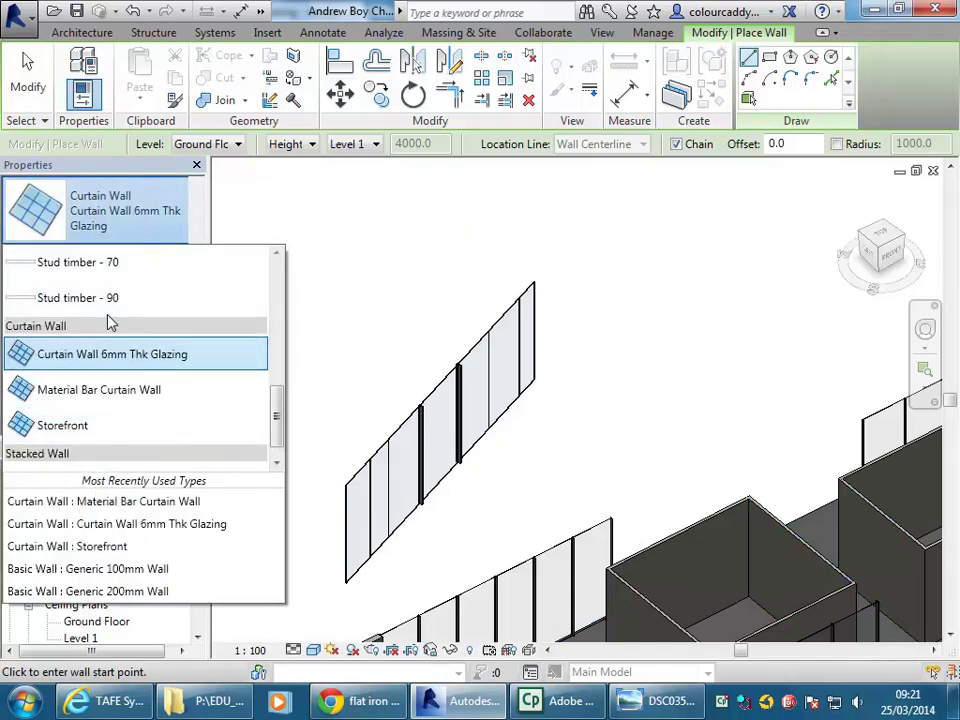
{"action": "key", "text": "Escape"}
{"action": "key", "text": "Escape"}
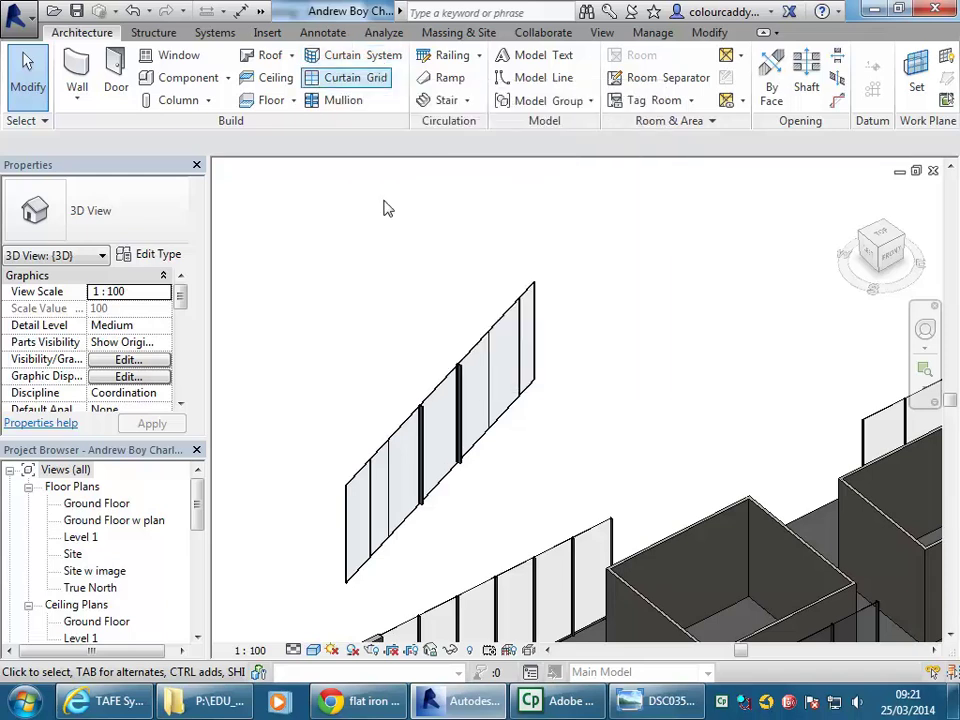
- Delete the demonstration glazing wall with its grid lines and mullions from the empty area behind the building
{"action": "left_click", "coordinate": [384, 438]}
{"action": "scroll", "coordinate": [437, 333], "scroll_direction": "down", "scroll_amount": 3}
{"action": "middle_click_drag", "start_coordinate": [384, 438], "coordinate": [578, 320], "text": "shift"}
{"action": "left_click", "coordinate": [447, 323]}
{"action": "key", "text": "Delete"}
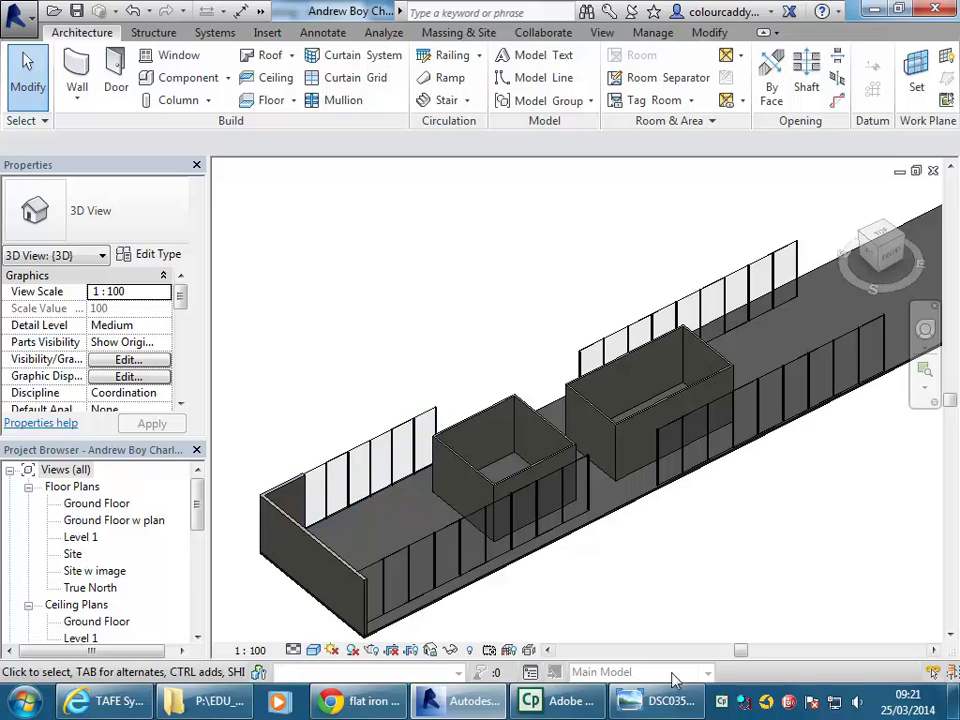
{"action": "mouse_move", "coordinate": [388, 266]}
{"action": "middle_mouse_down"}
{"action": "mouse_move", "coordinate": [401, 272]}
{"action": "mouse_move", "coordinate": [388, 270]}
{"action": "middle_mouse_up"}
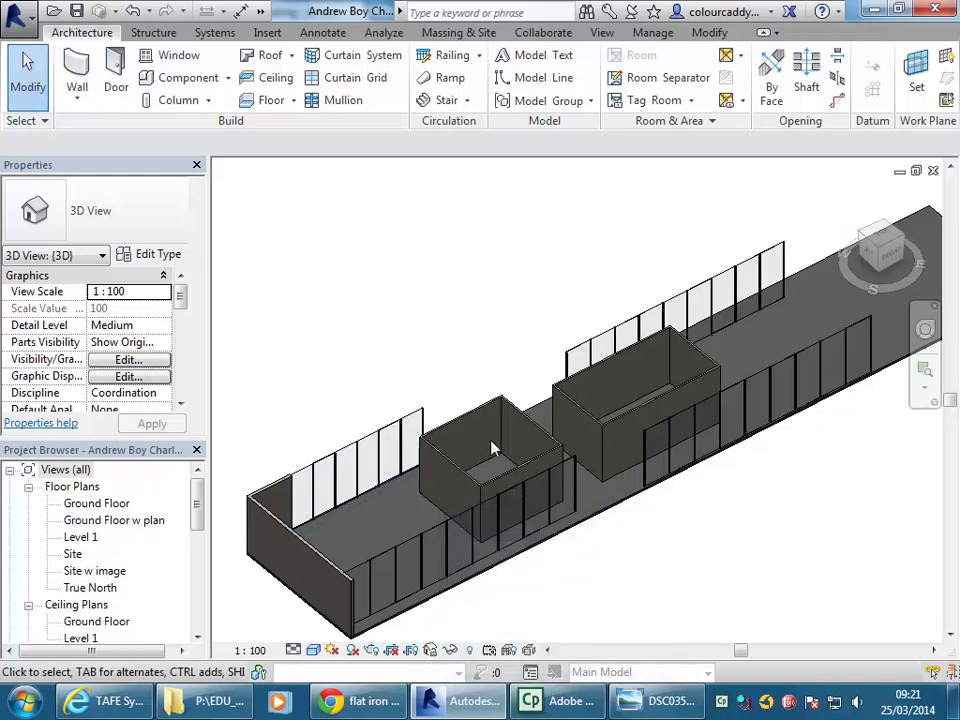
{"action": "mouse_move", "coordinate": [567, 706]}
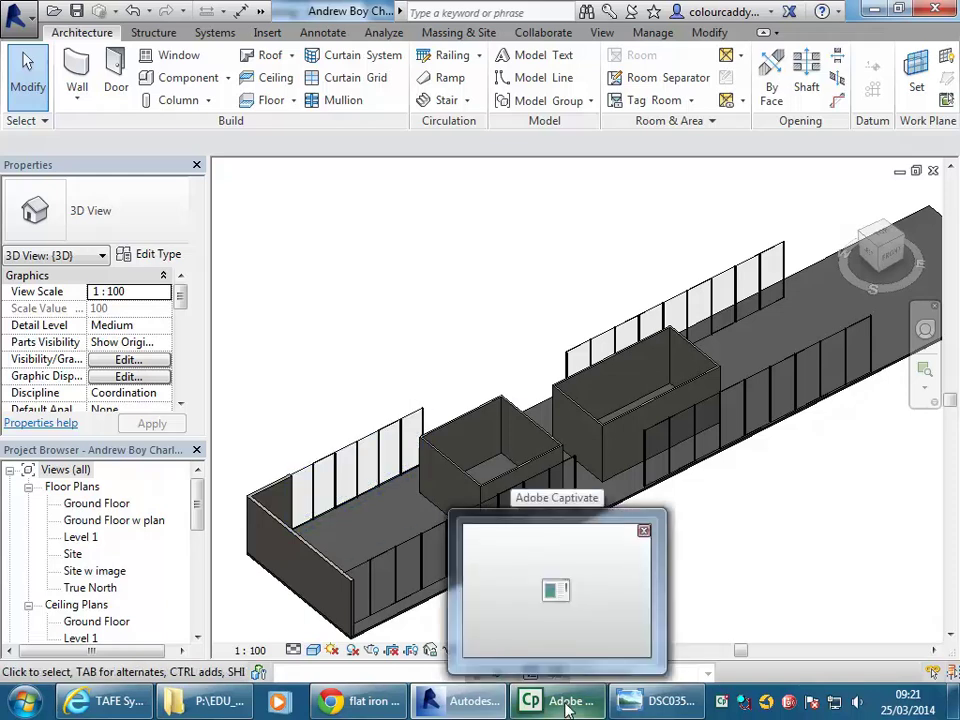